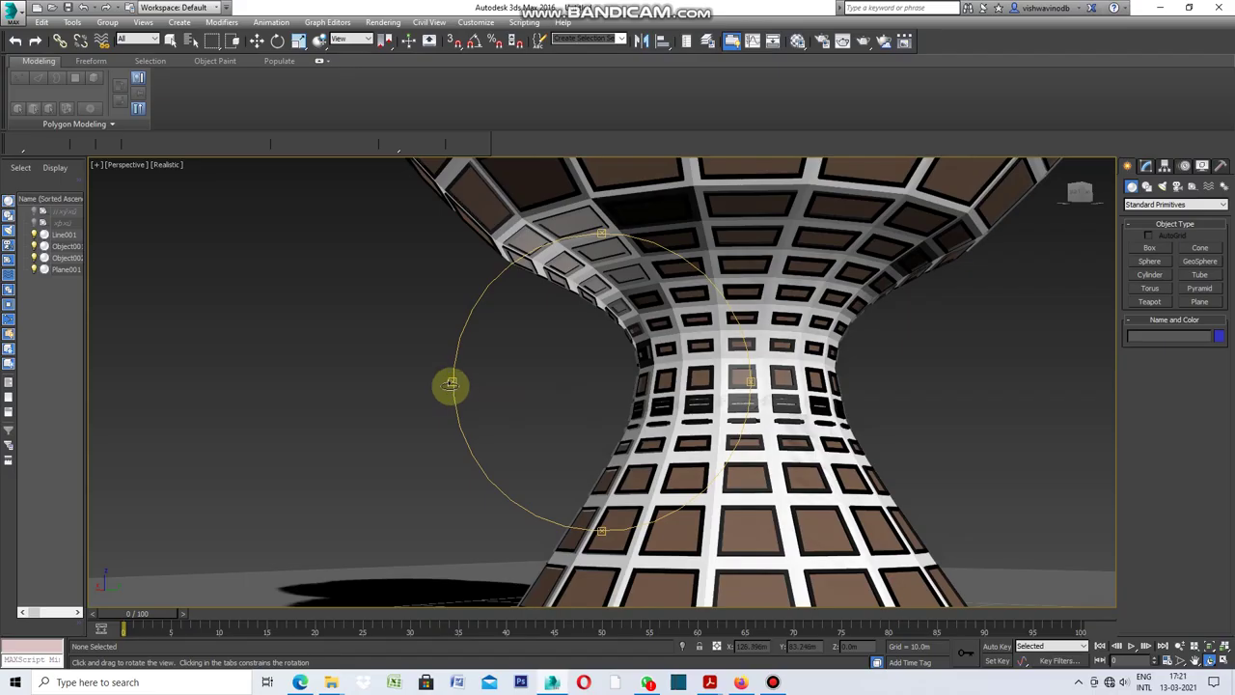
# Orbit the Perspective view around the hourglass-shaped lattice tower with its gridded window facade
pyautogui.moveTo(449, 383)
pyautogui.mouseDown()
pyautogui.moveTo(515, 405)
pyautogui.moveTo(714, 416)
pyautogui.mouseUp()
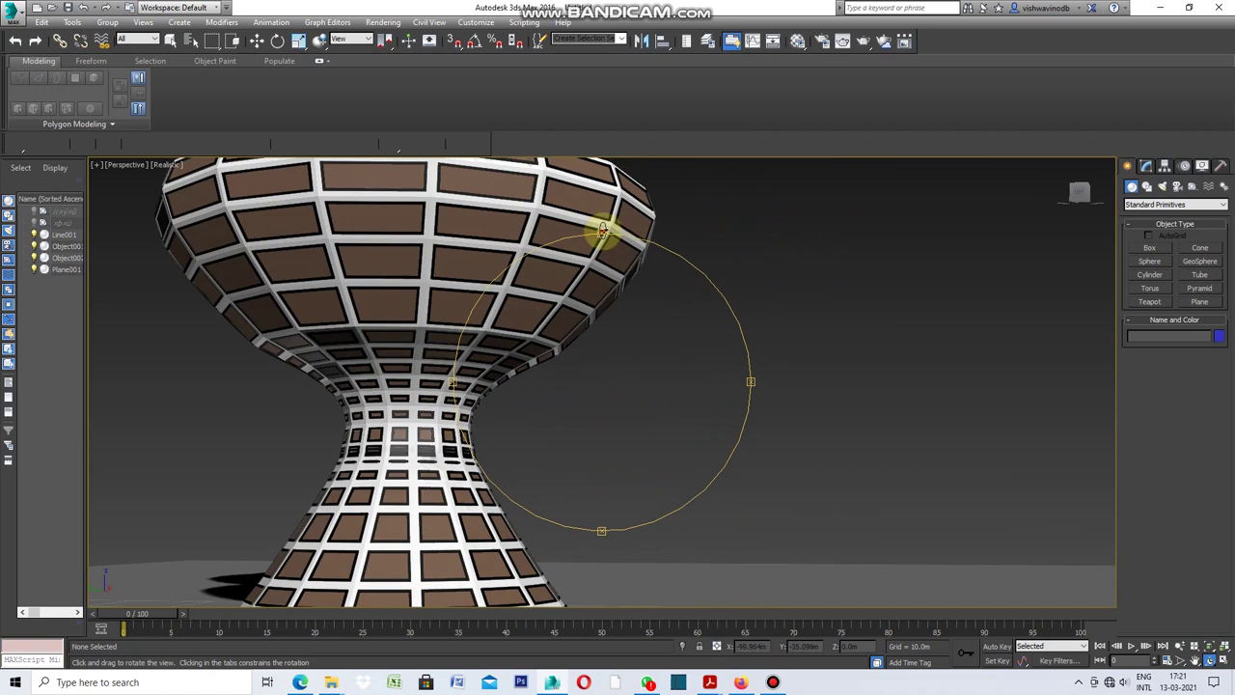
pyautogui.moveTo(598, 232); pyautogui.dragTo(603, 283)
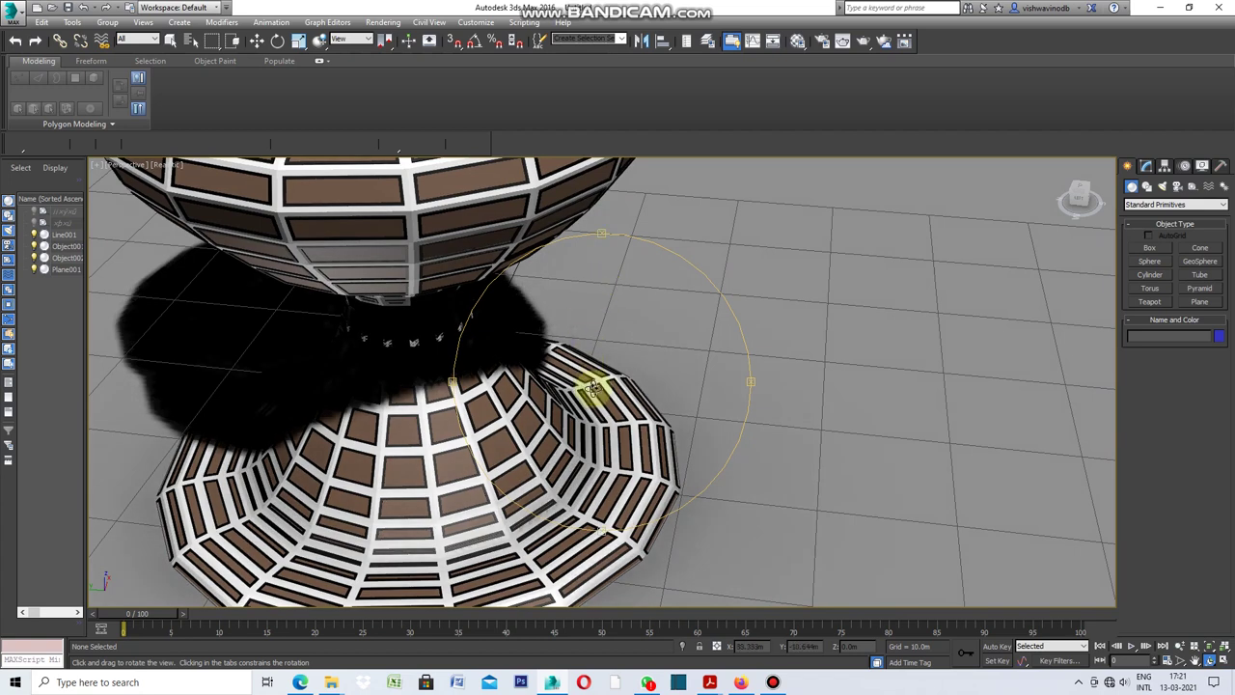
pyautogui.scroll(-5, 592, 387)
pyautogui.scroll(5, 492, 190)
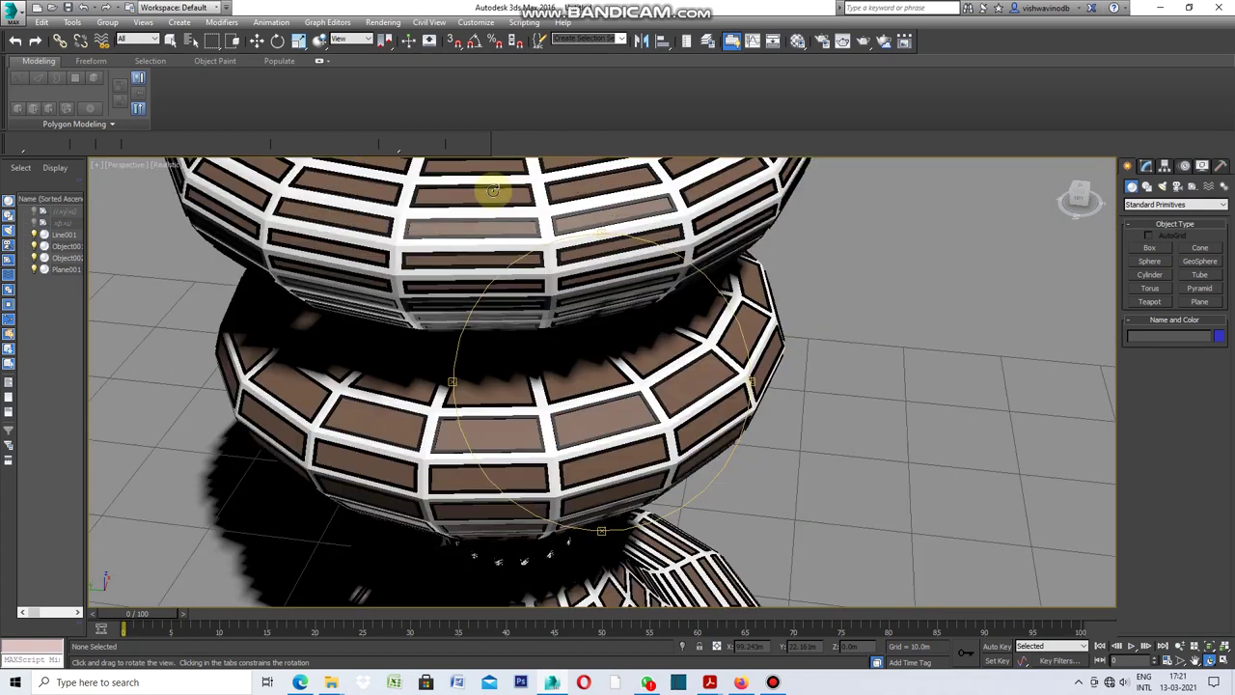
pyautogui.scroll(-3, 649, 417)
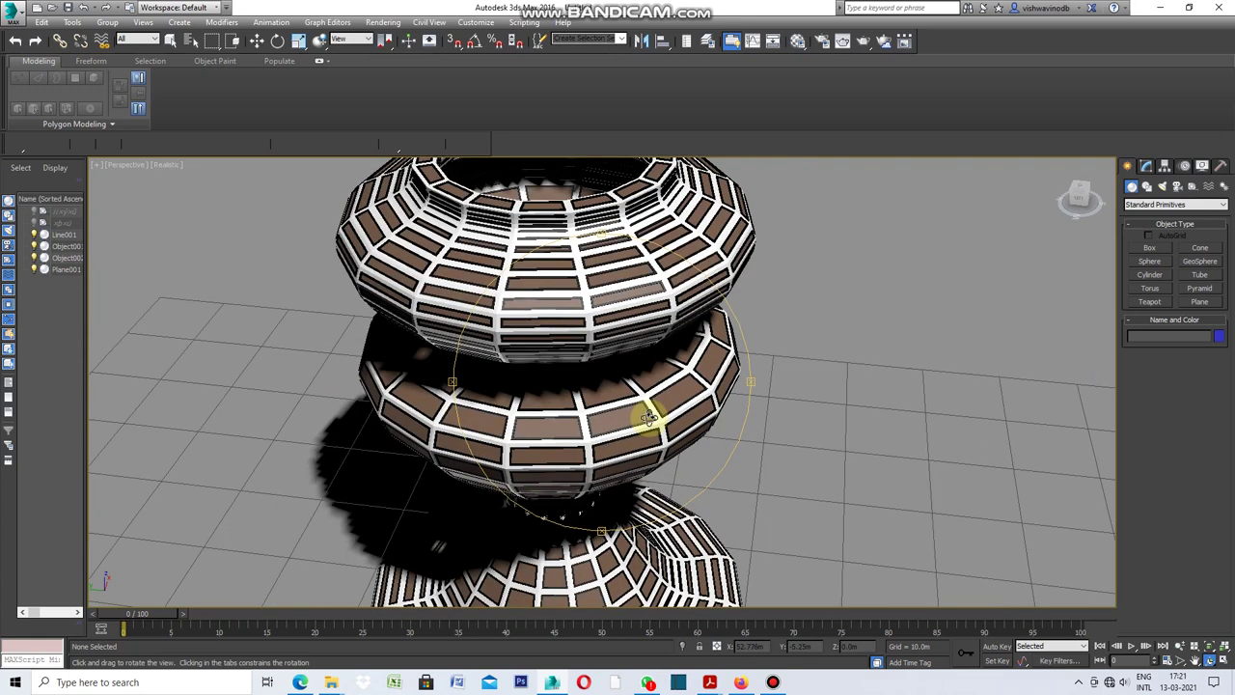
pyautogui.scroll(-2, 649, 417)
pyautogui.scroll(2, 558, 224)
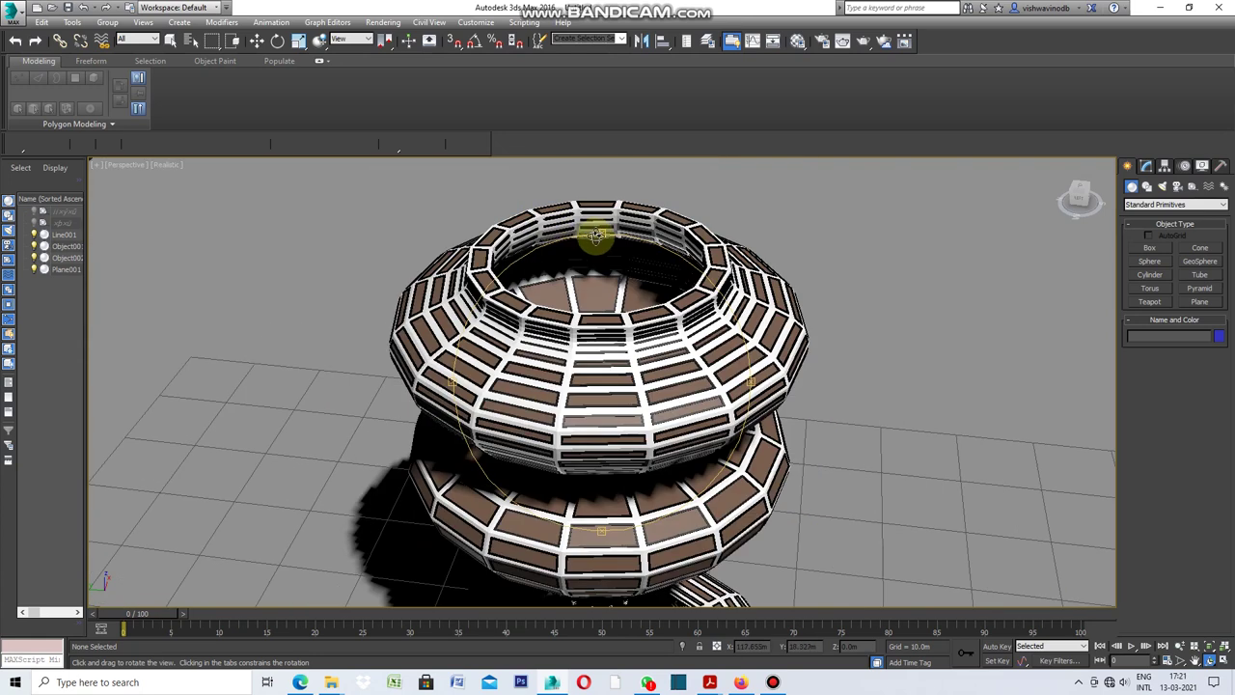
pyautogui.moveTo(597, 230)
pyautogui.mouseDown()
pyautogui.moveTo(592, 295)
pyautogui.moveTo(608, 329)
pyautogui.mouseUp()
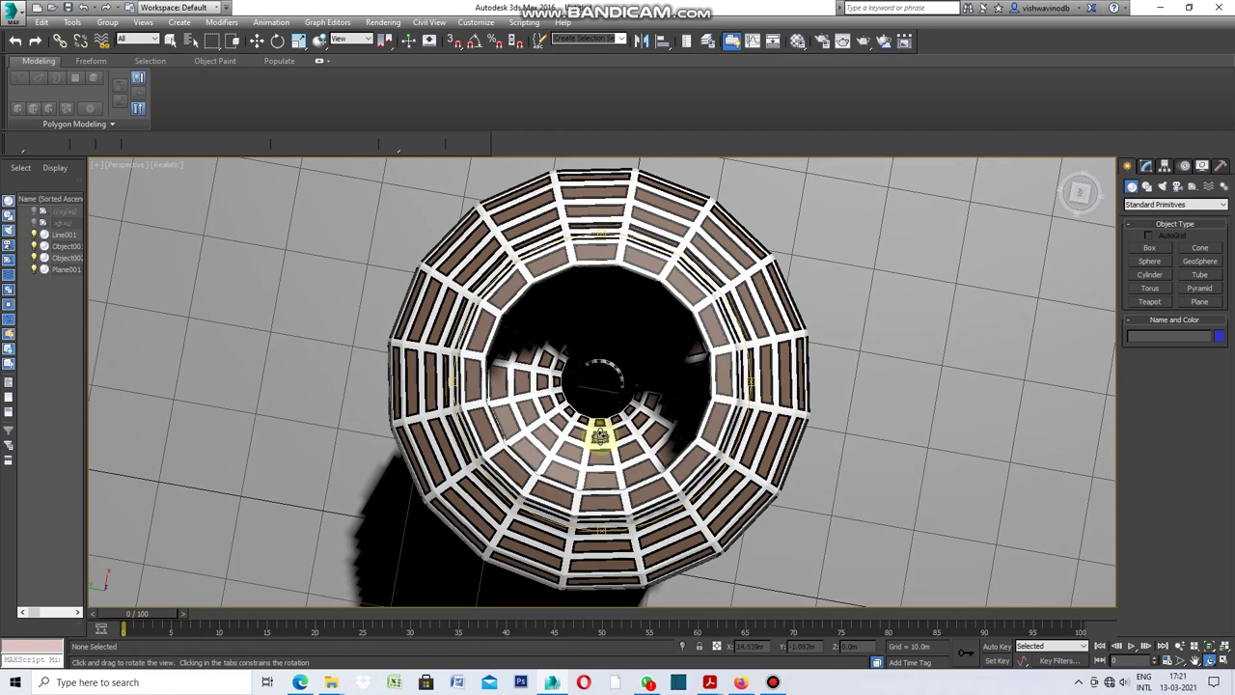
pyautogui.scroll(2, 600, 434)
pyautogui.scroll(3, 600, 437)
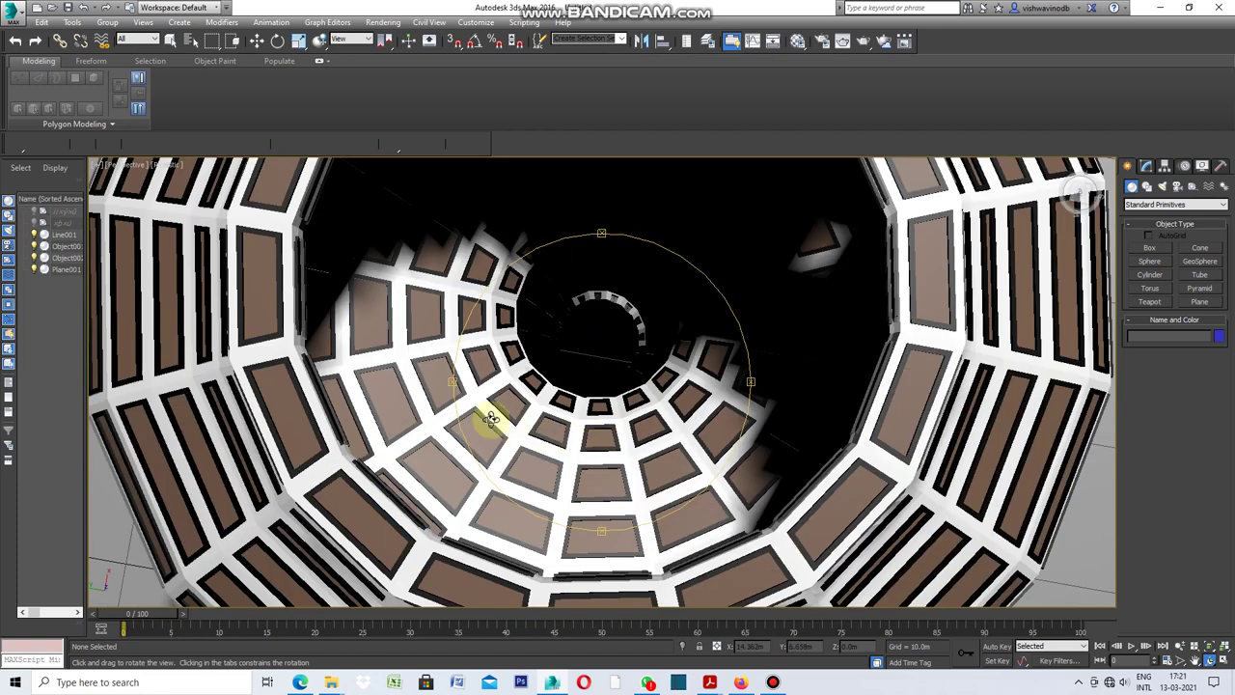
pyautogui.moveTo(491, 418); pyautogui.dragTo(490, 417)
pyautogui.moveTo(742, 473); pyautogui.dragTo(741, 472)
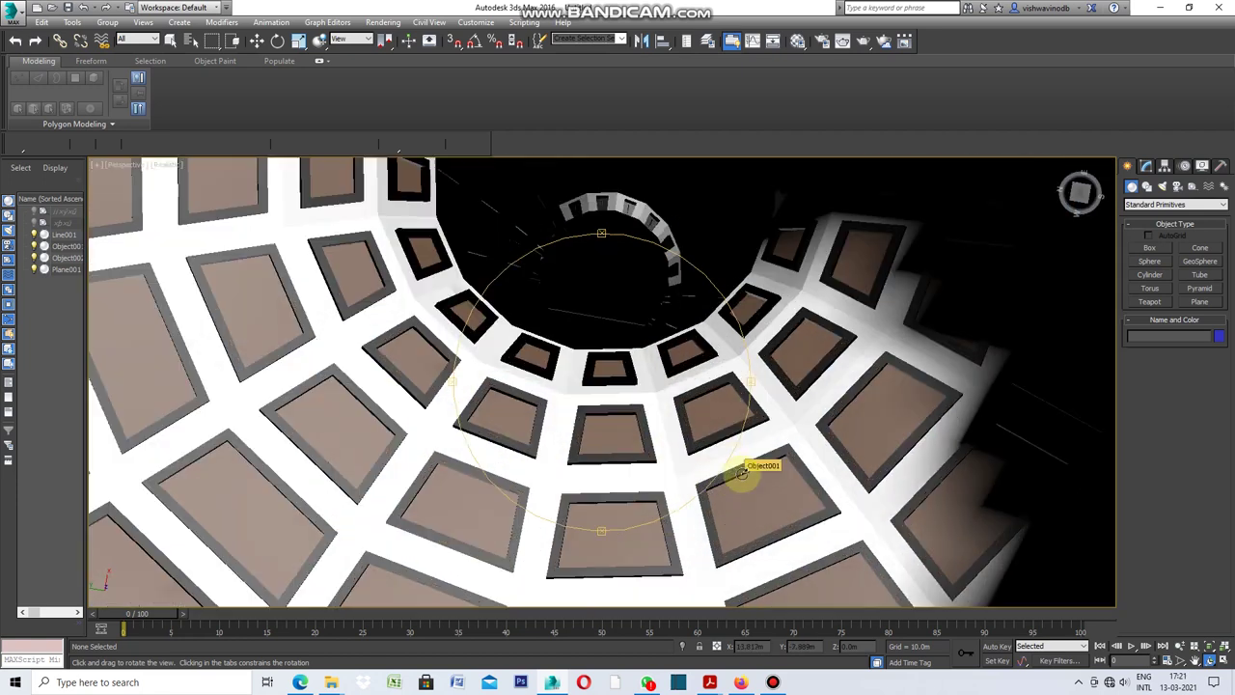
pyautogui.moveTo(650, 353); pyautogui.dragTo(630, 306)
pyautogui.scroll(-4, 628, 307)
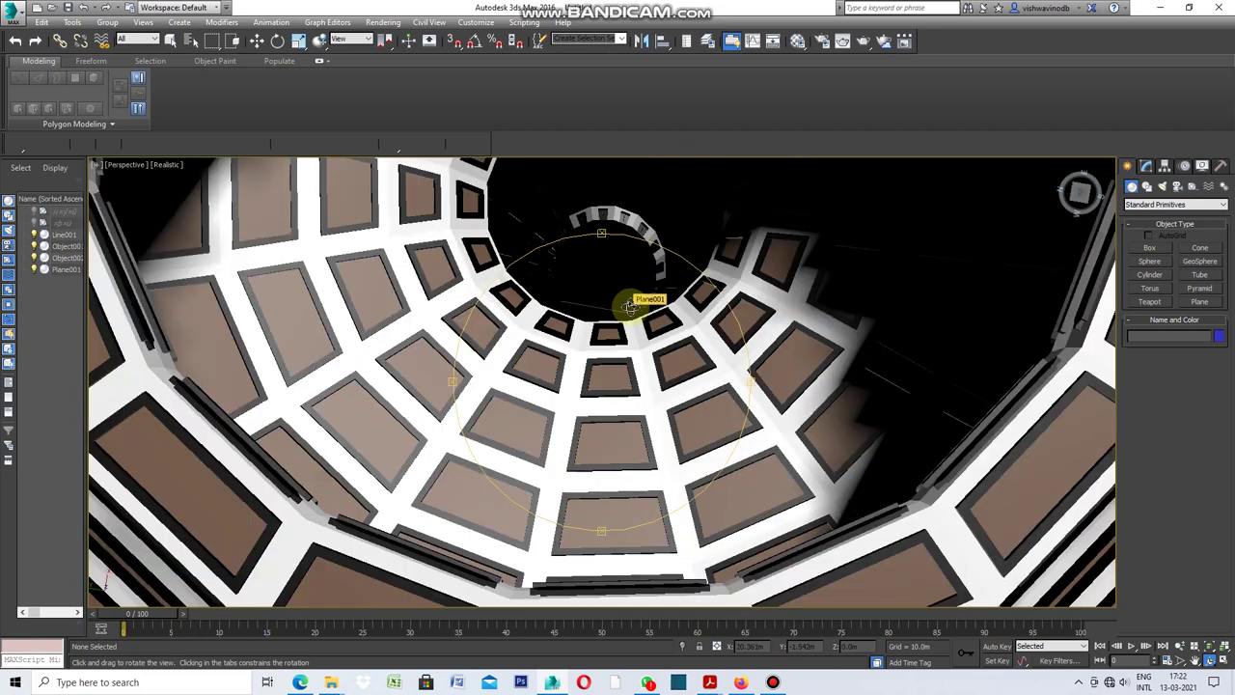
pyautogui.scroll(-2, 629, 307)
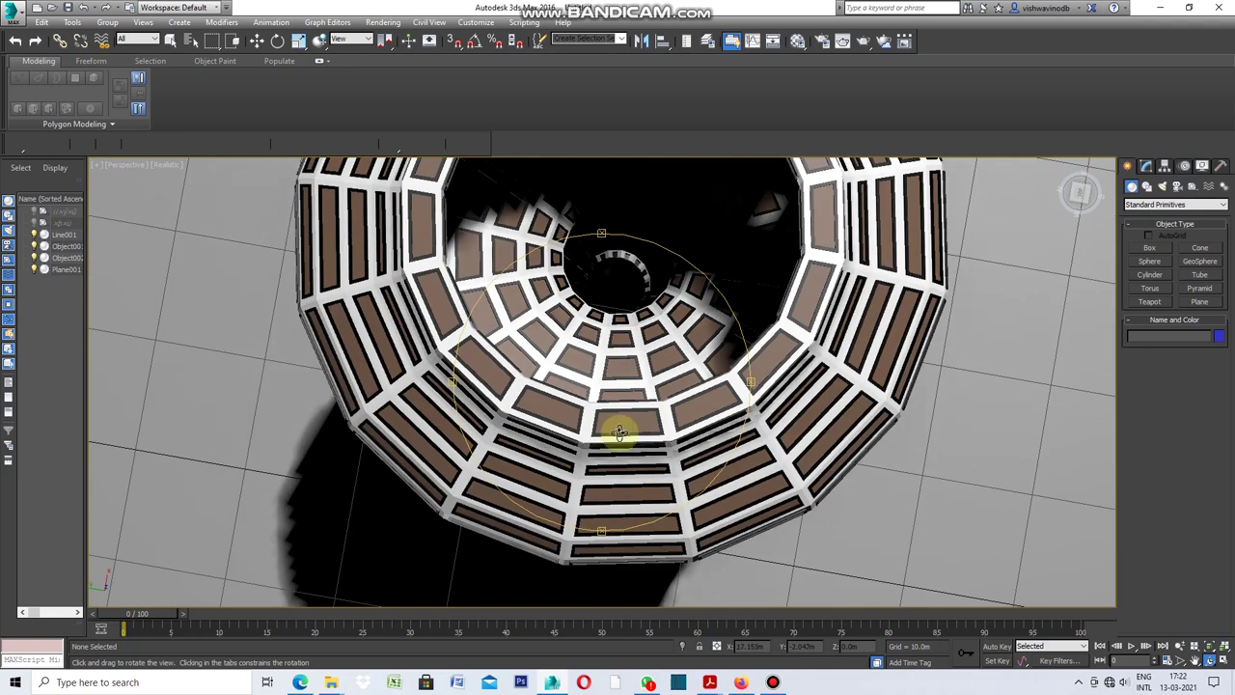
pyautogui.moveTo(600, 530); pyautogui.dragTo(639, 397)
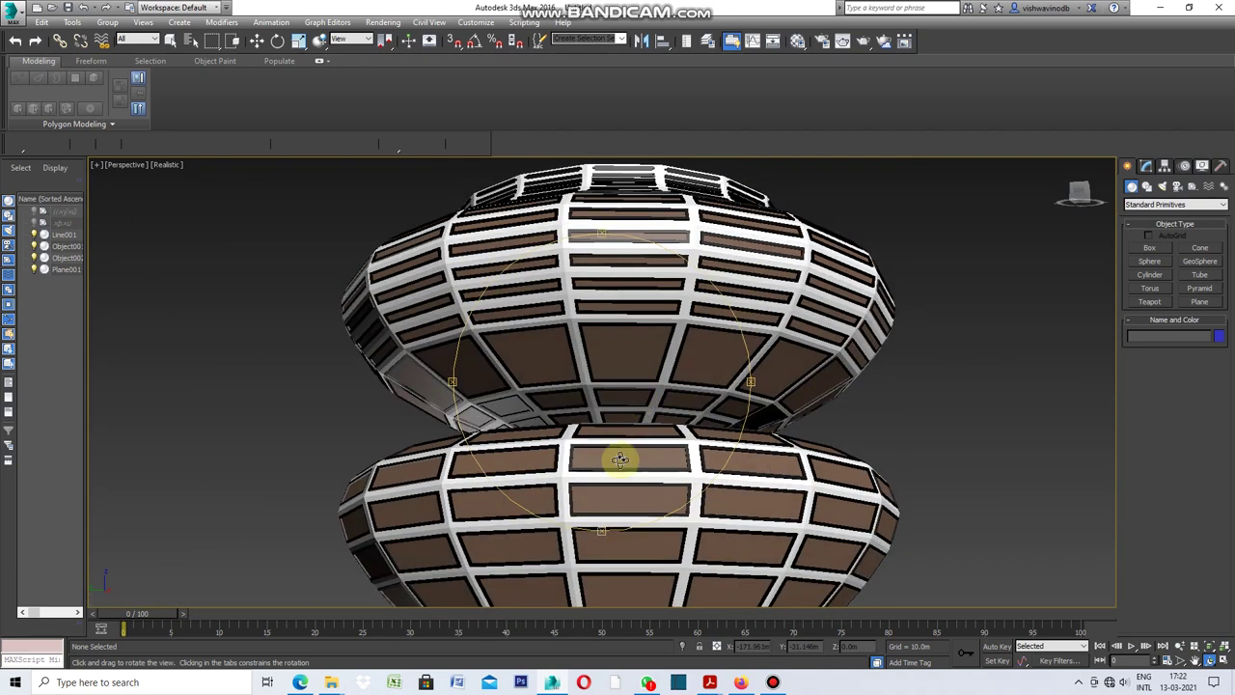
# Orbit and pan the Perspective view around the vase, then restore the four-viewport layout
pyautogui.scroll(-4, 618, 460)
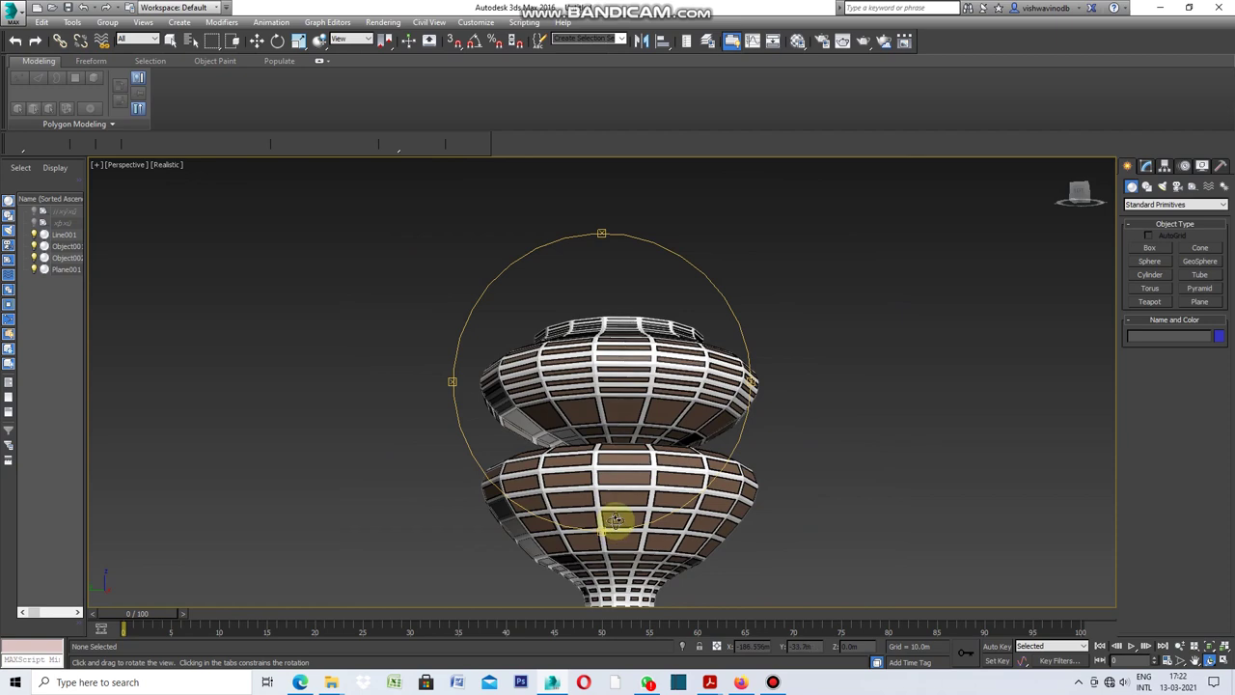
pyautogui.click(706, 555)
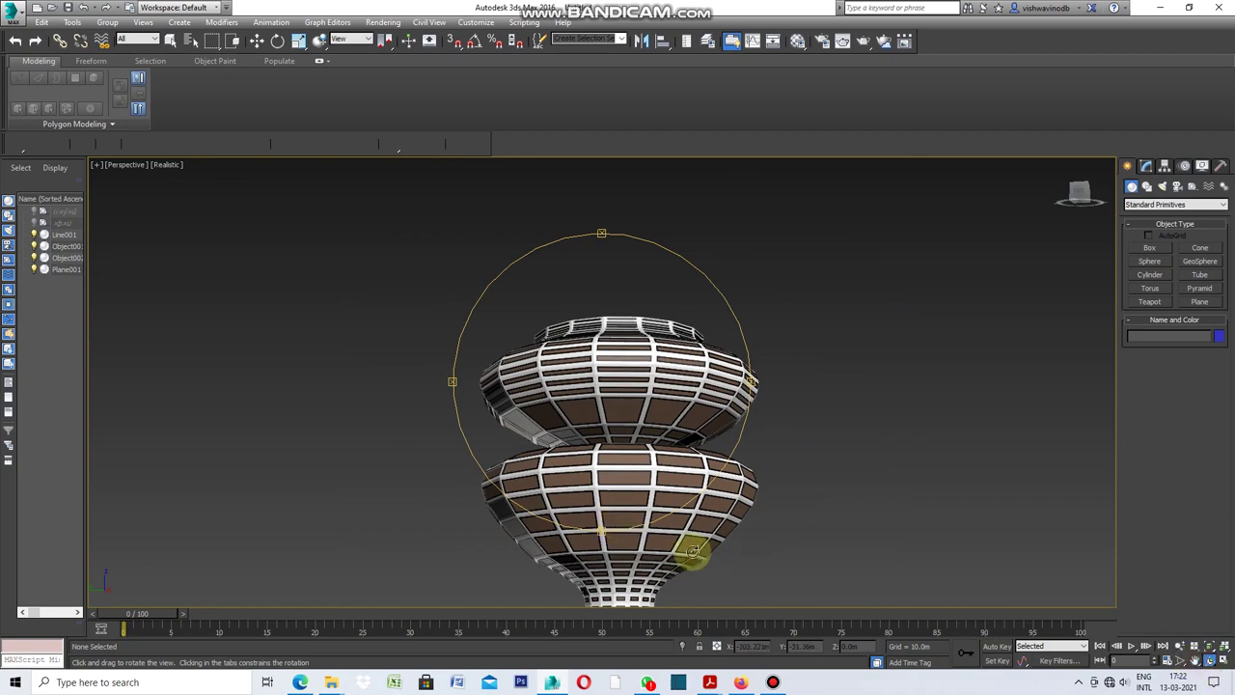
pyautogui.moveTo(669, 538)
pyautogui.mouseDown()
pyautogui.moveTo(704, 386)
pyautogui.moveTo(639, 393)
pyautogui.moveTo(505, 366)
pyautogui.mouseUp()
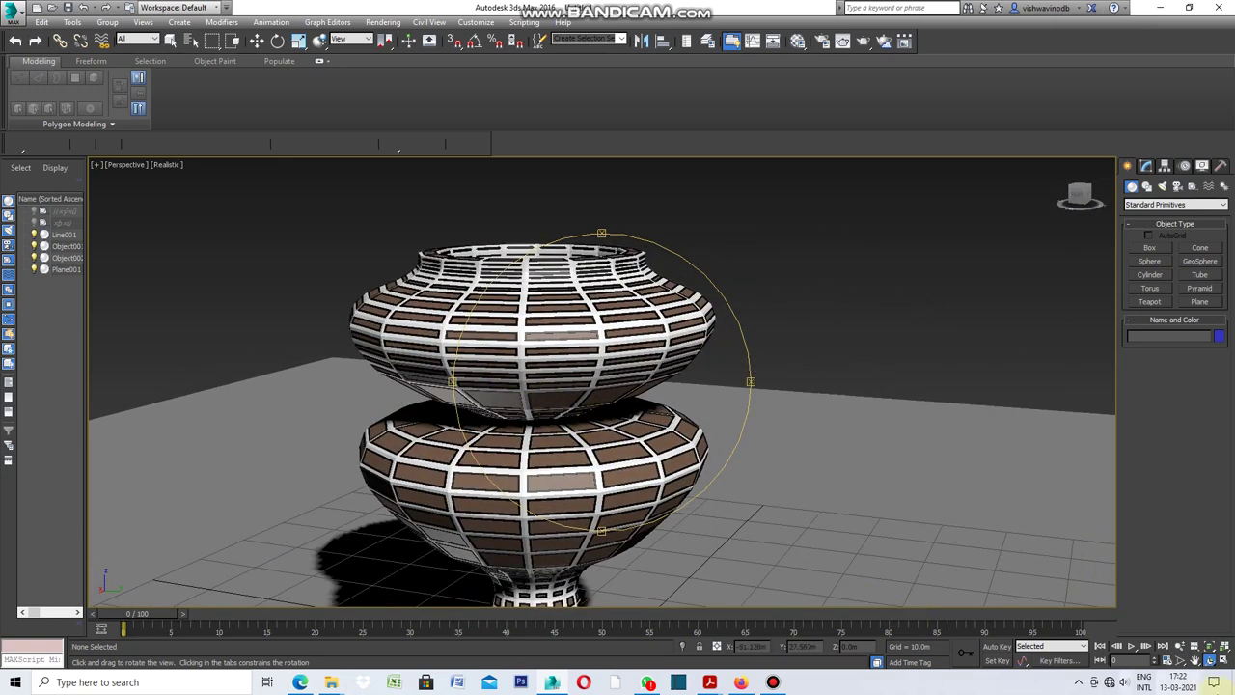
pyautogui.click(1195, 661)
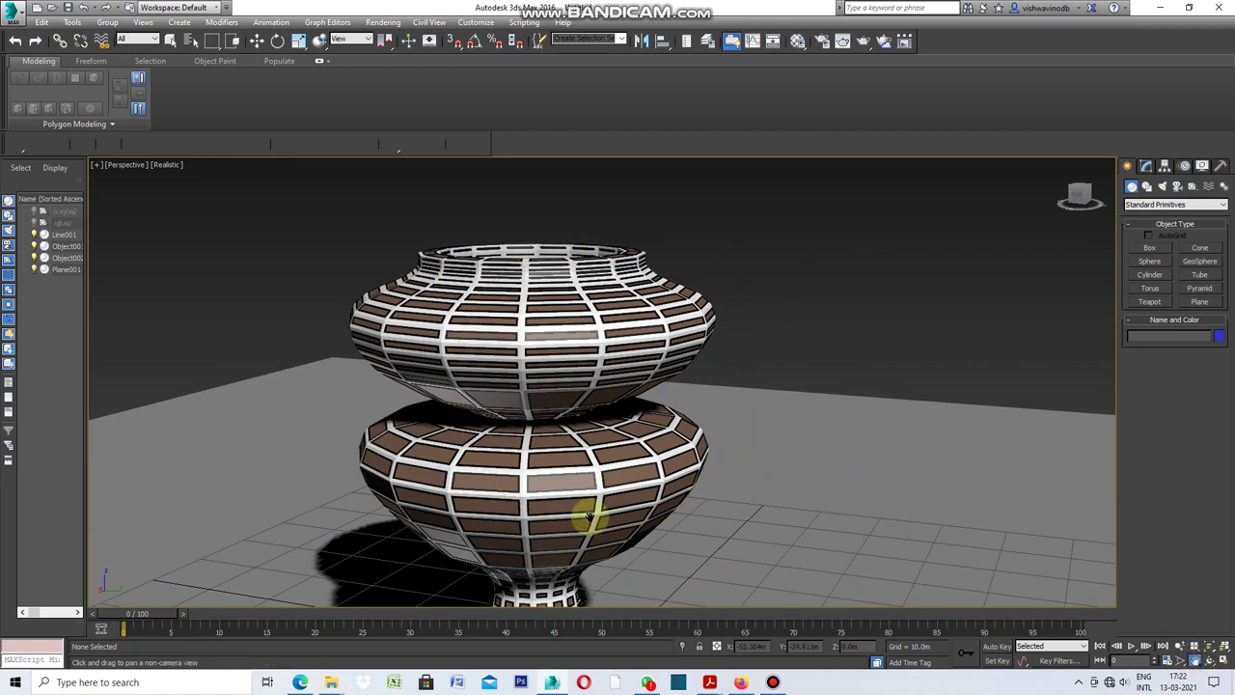
pyautogui.moveTo(587, 515)
pyautogui.mouseDown()
pyautogui.moveTo(634, 364)
pyautogui.moveTo(636, 376)
pyautogui.mouseUp()
pyautogui.moveTo(604, 491)
pyautogui.mouseDown()
pyautogui.moveTo(602, 469)
pyautogui.moveTo(483, 505)
pyautogui.moveTo(574, 580)
pyautogui.mouseUp()
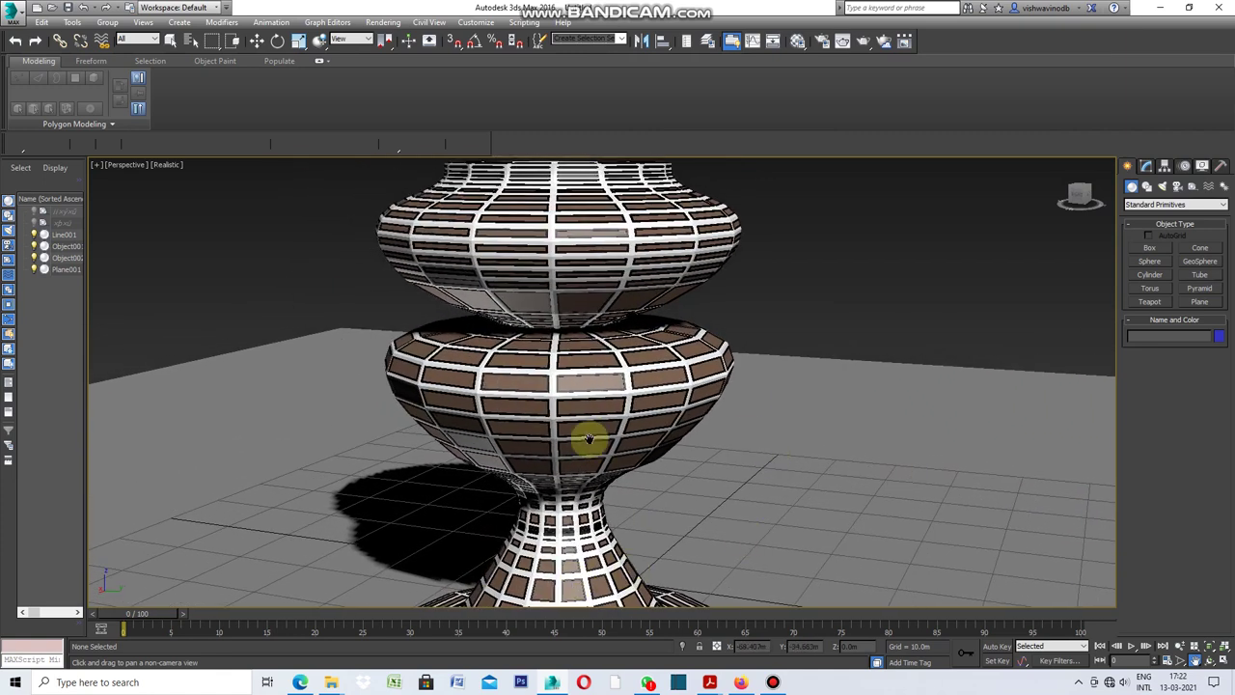
pyautogui.click(97, 165)
pyautogui.click(122, 180)
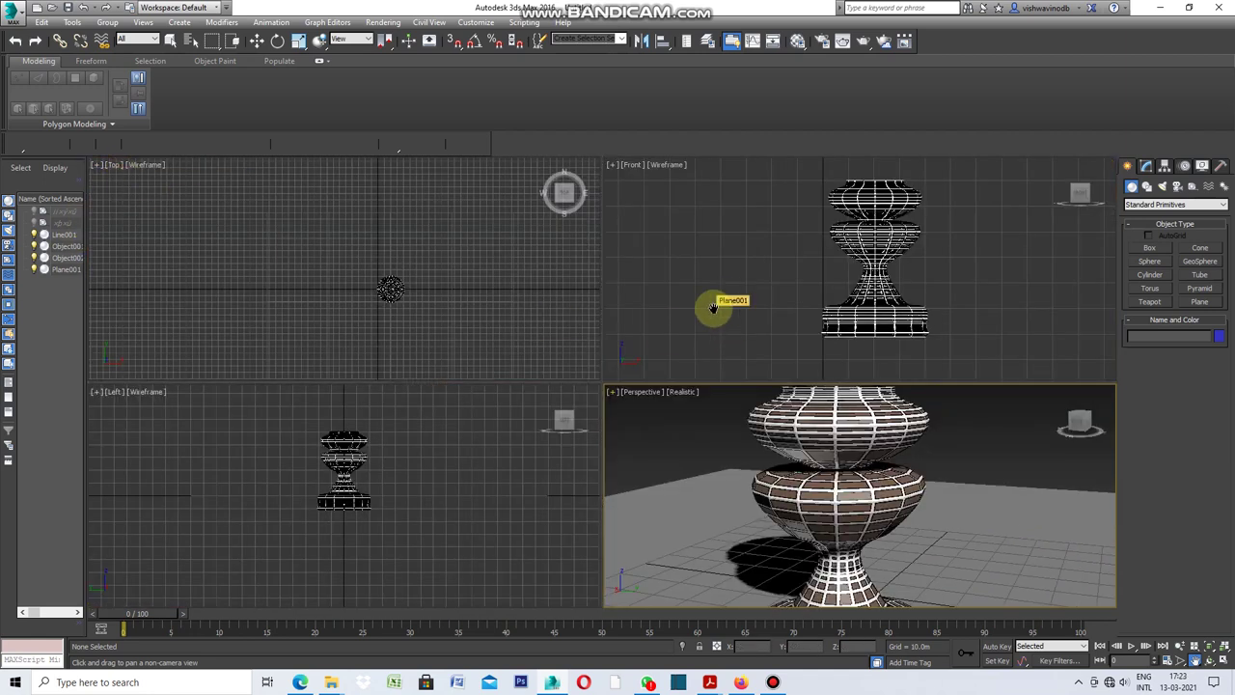
# Start a new Line spline (Line002) with its first vertex left of the column in Front view
pyautogui.scroll(-2, 712, 308)
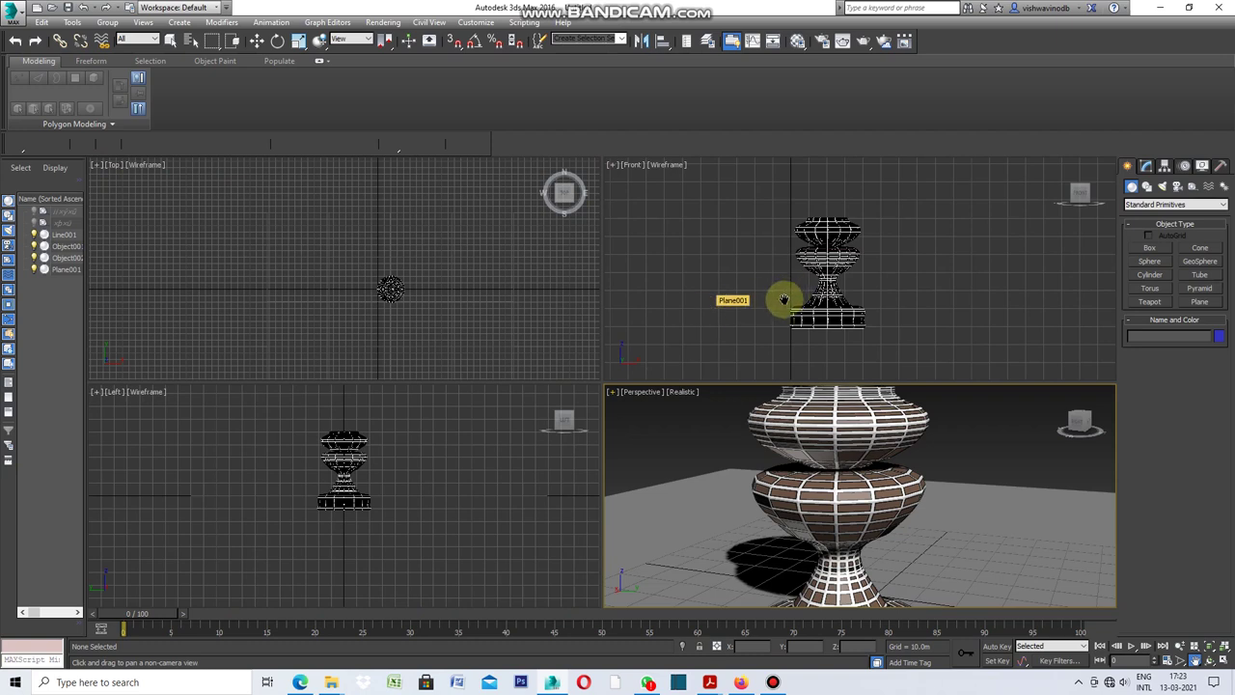
pyautogui.click(1151, 259)
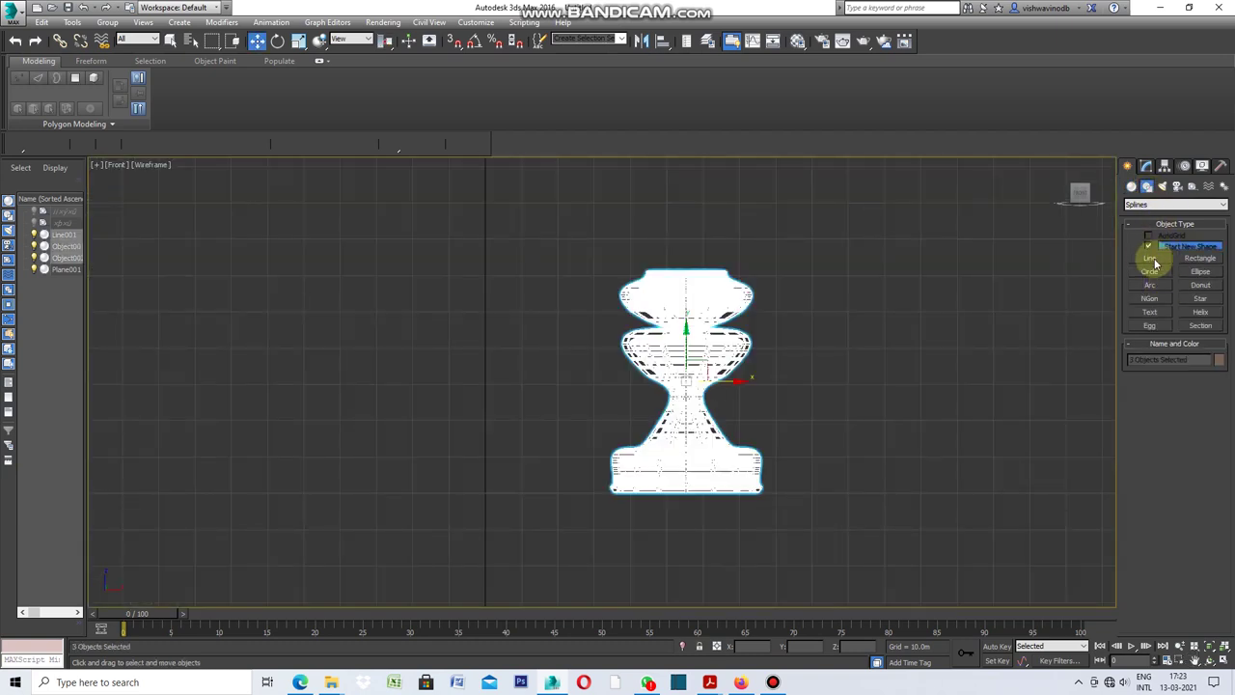
pyautogui.click(1151, 259)
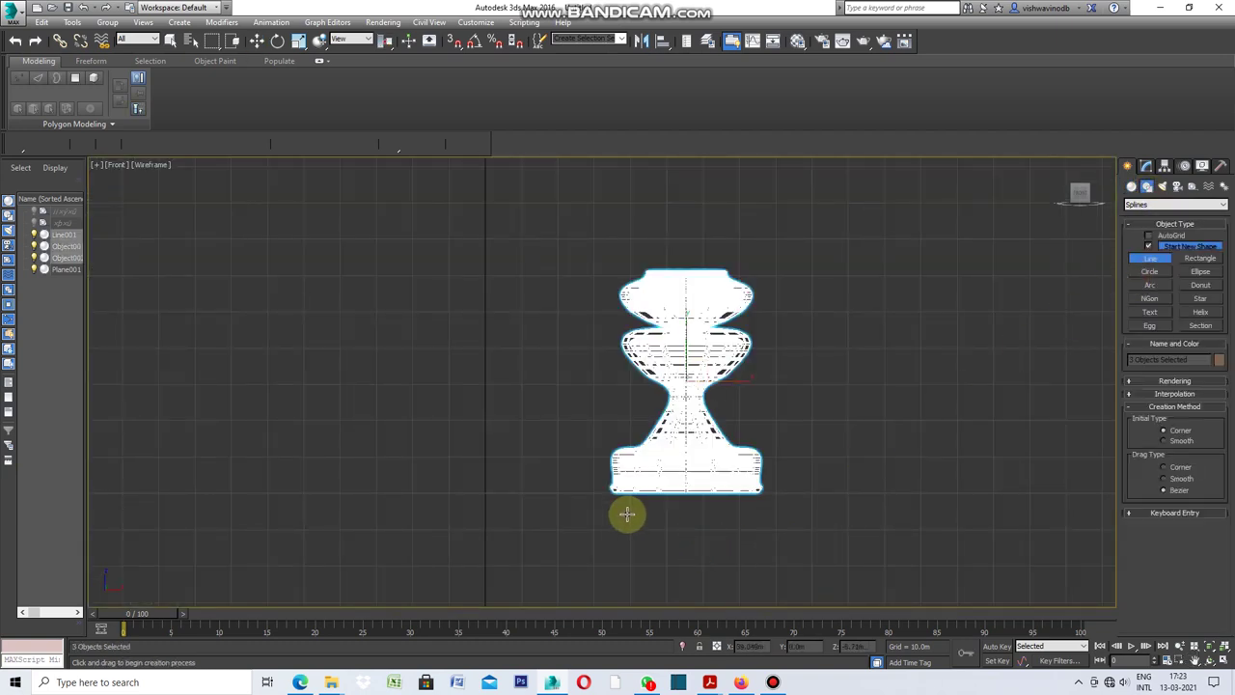
pyautogui.scroll(-3, 628, 514)
pyautogui.scroll(2, 585, 457)
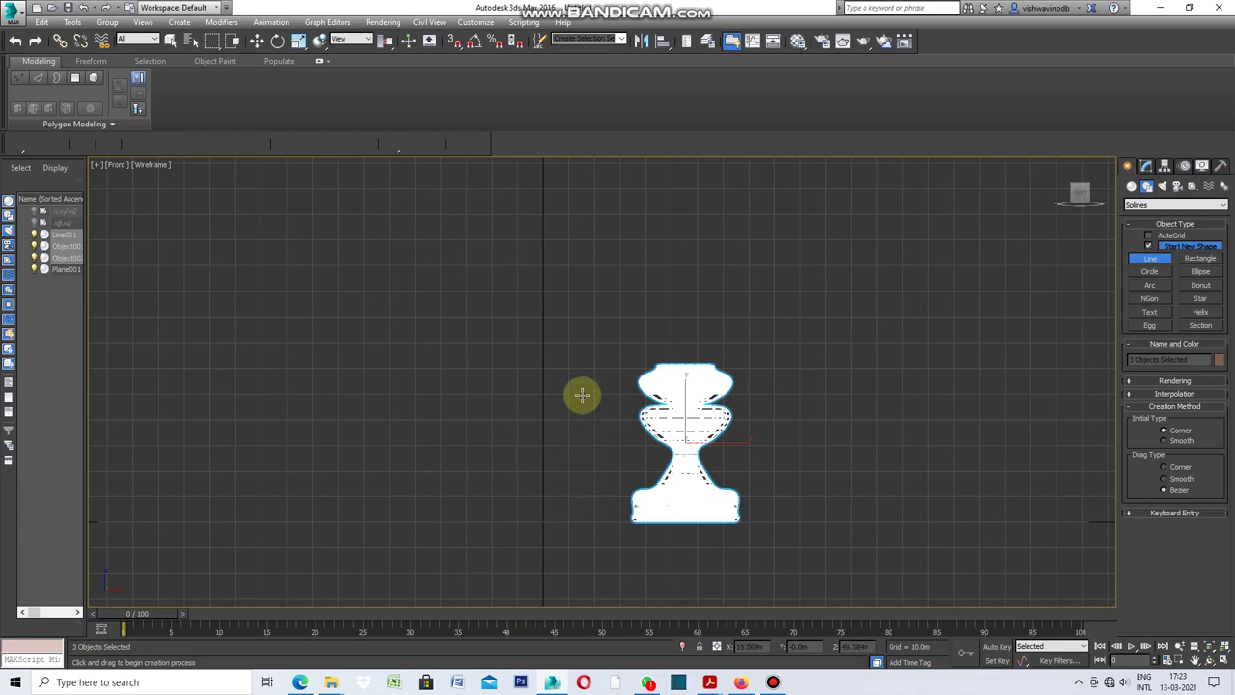
pyautogui.scroll(2, 569, 341)
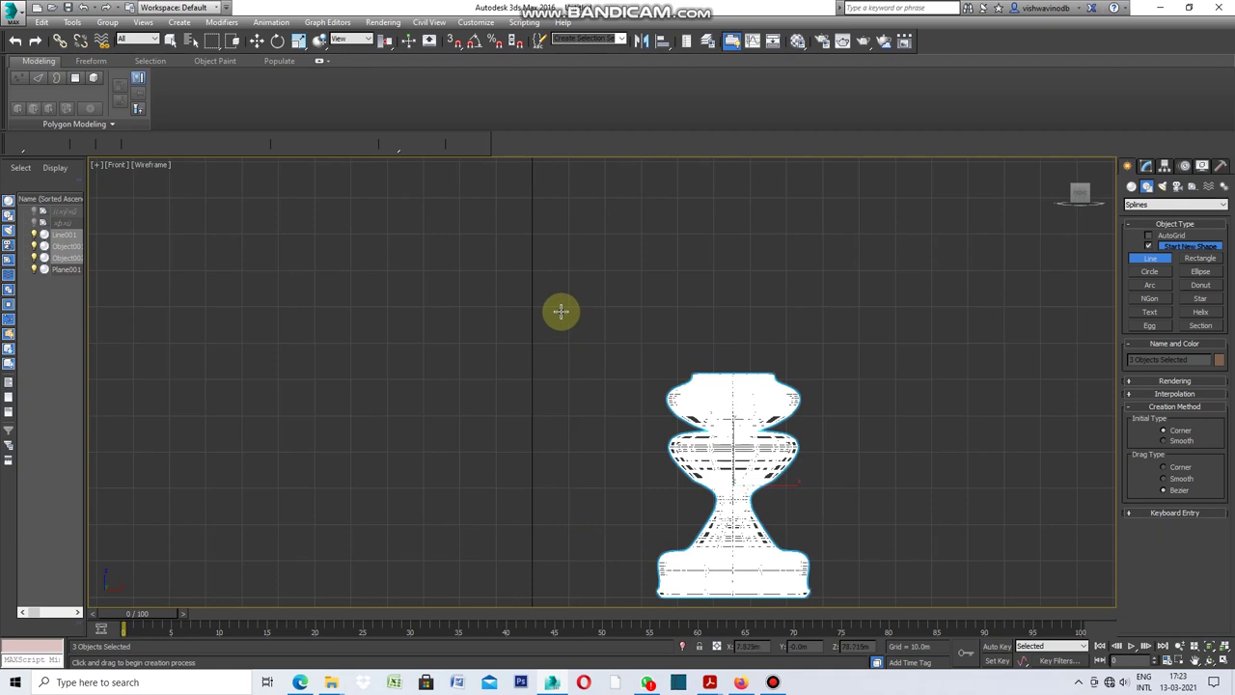
pyautogui.click(555, 306)
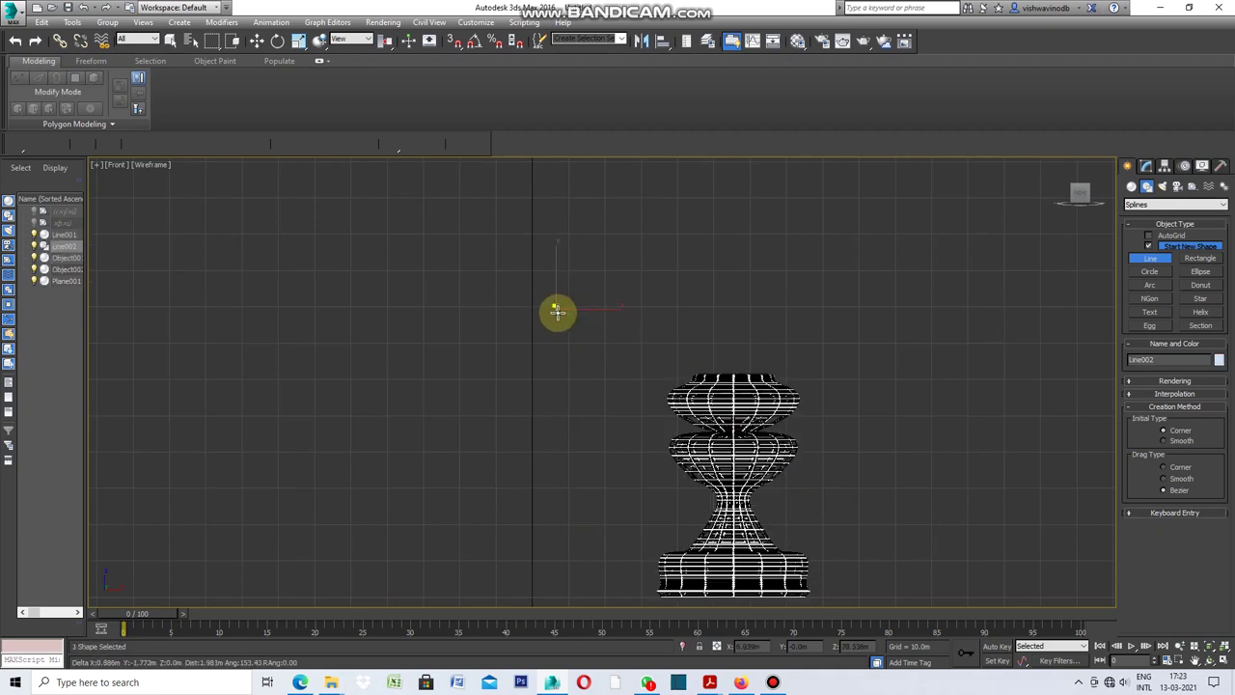
# Trace a wavy vertical profile down to a hooked, stepped-out base and finish the line
pyautogui.moveTo(568, 323); pyautogui.dragTo(565, 367)
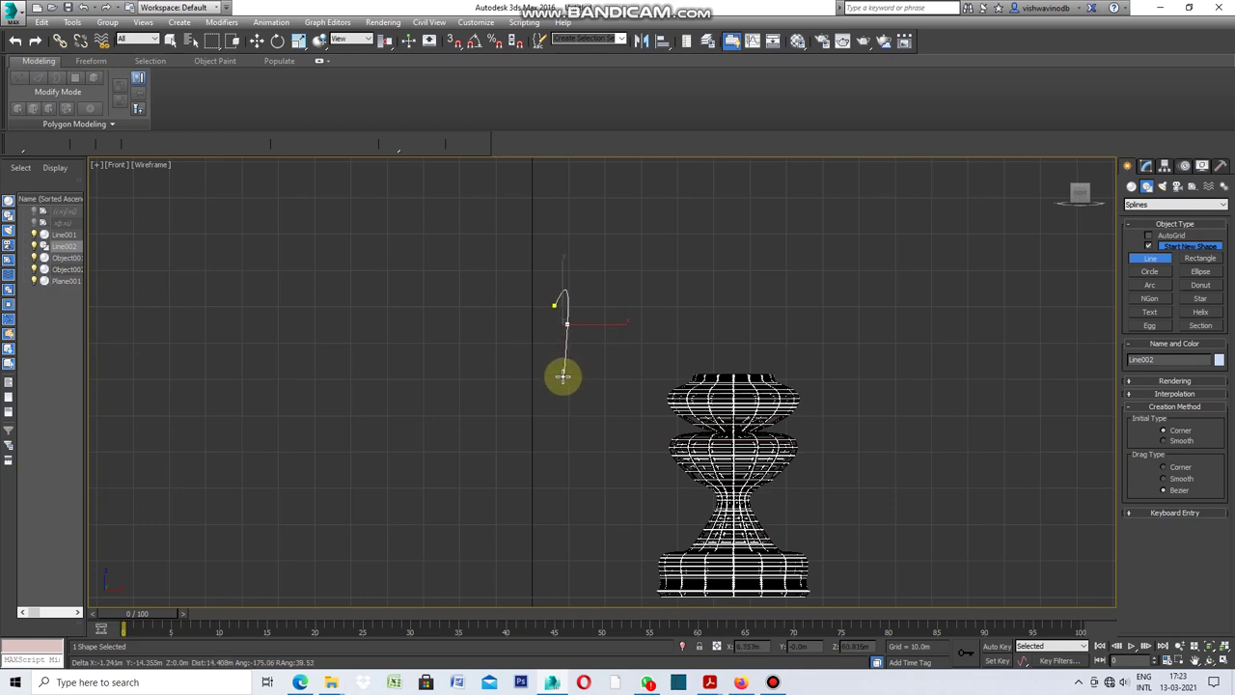
pyautogui.moveTo(557, 383); pyautogui.dragTo(575, 473)
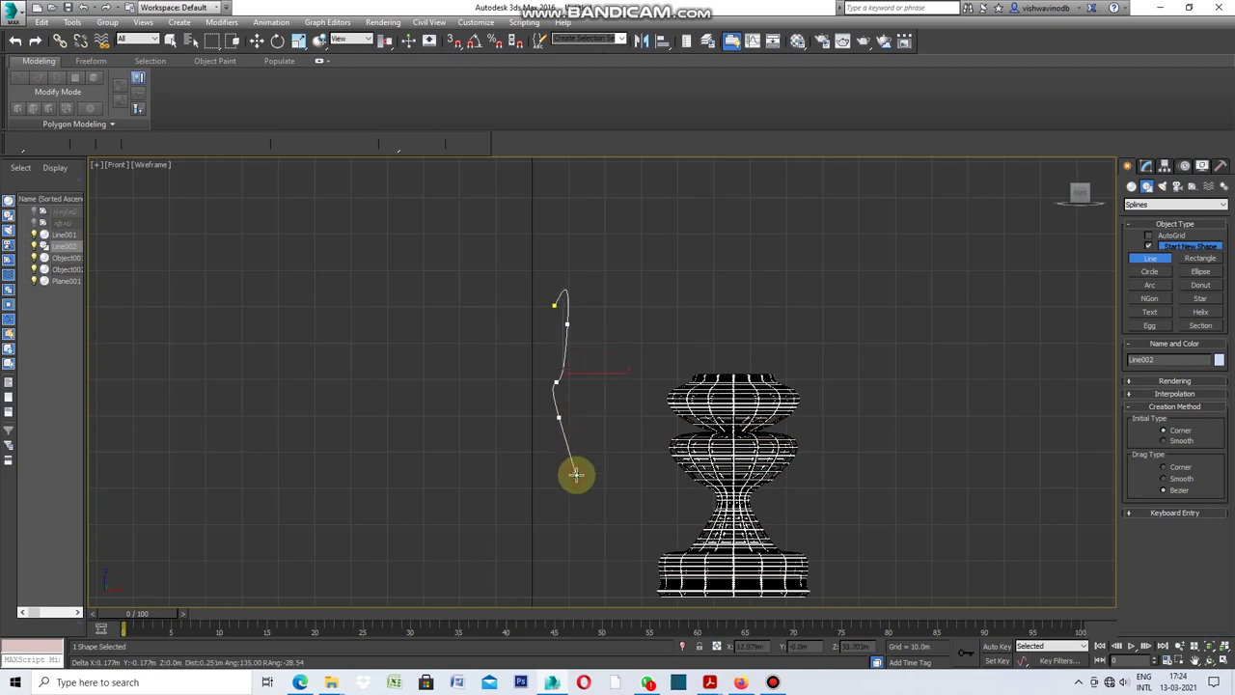
pyautogui.click(575, 507)
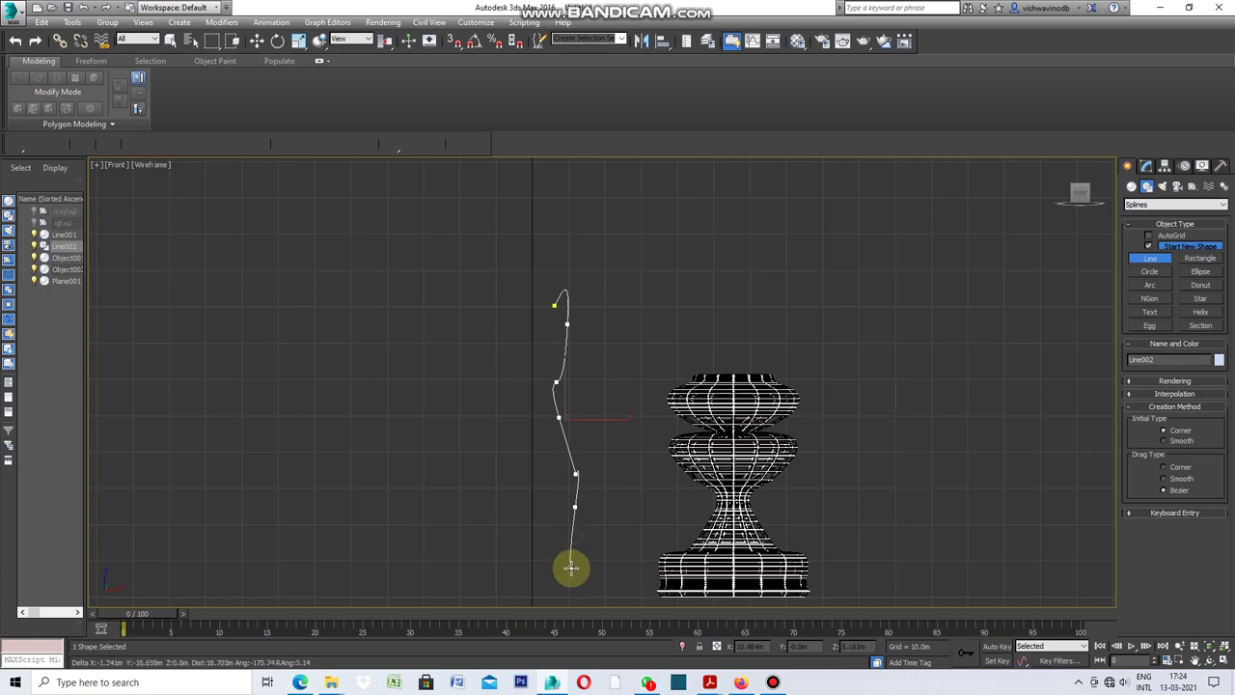
pyautogui.moveTo(571, 570); pyautogui.dragTo(566, 566)
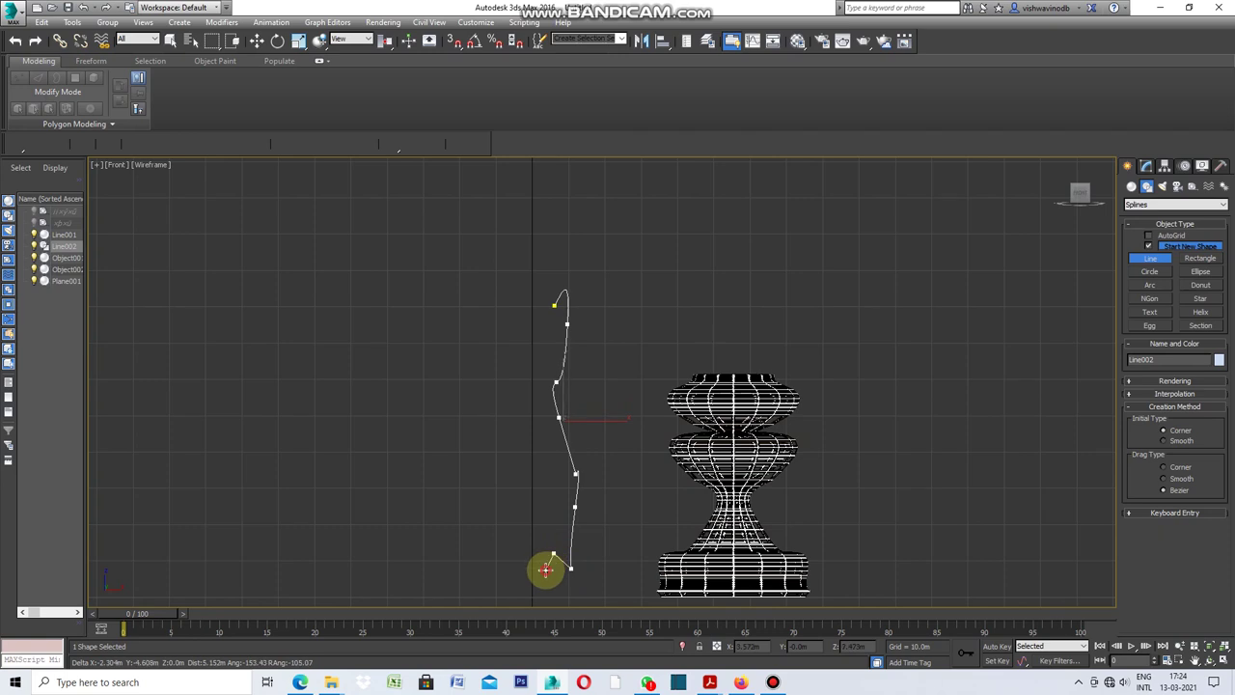
pyautogui.scroll(-4, 559, 509)
pyautogui.scroll(2, 557, 562)
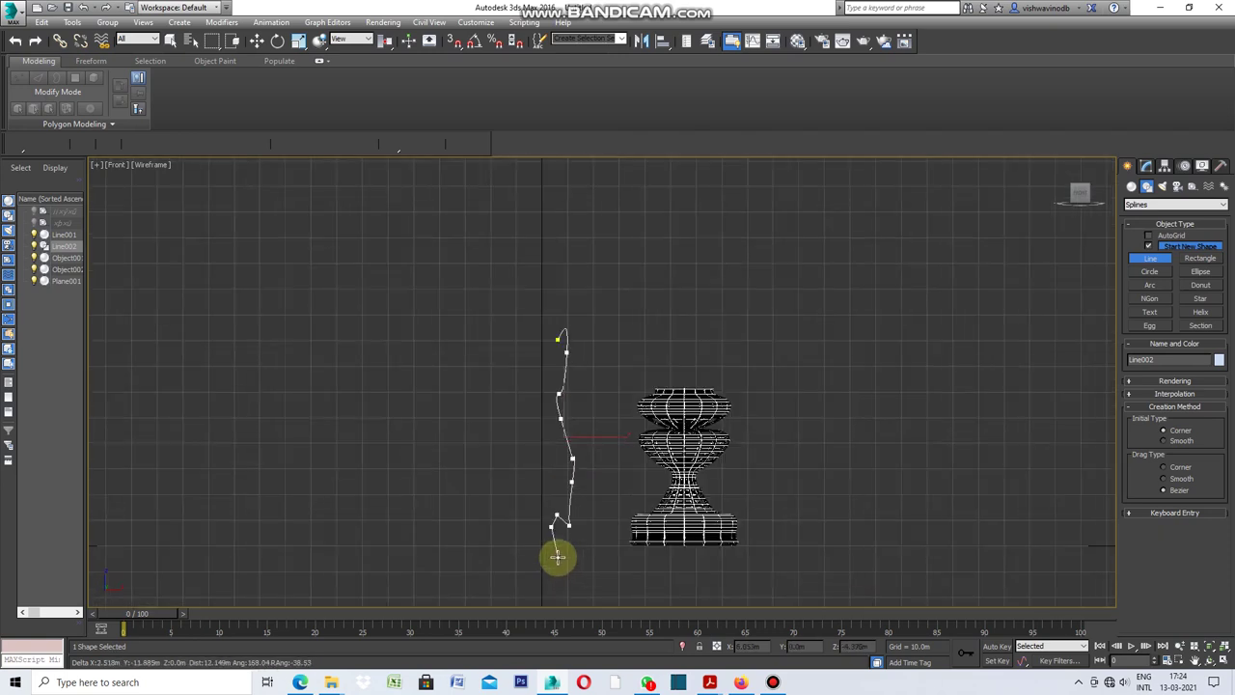
pyautogui.scroll(2, 558, 557)
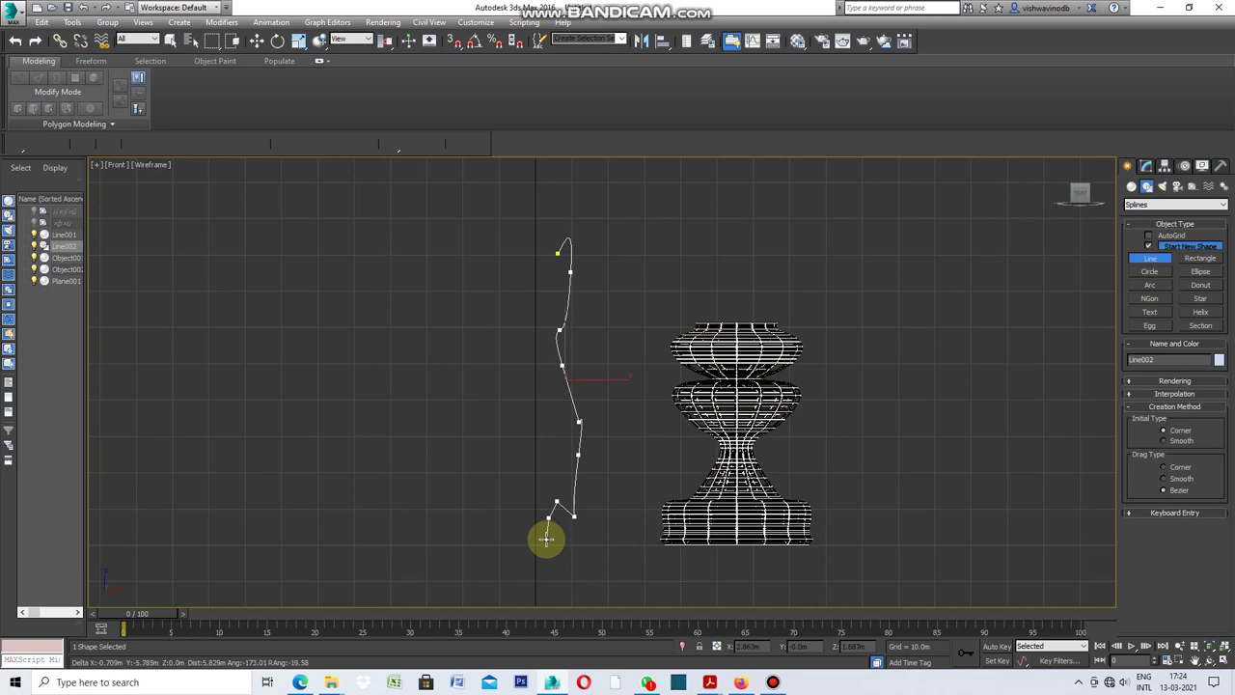
pyautogui.click(548, 540)
pyautogui.click(571, 556)
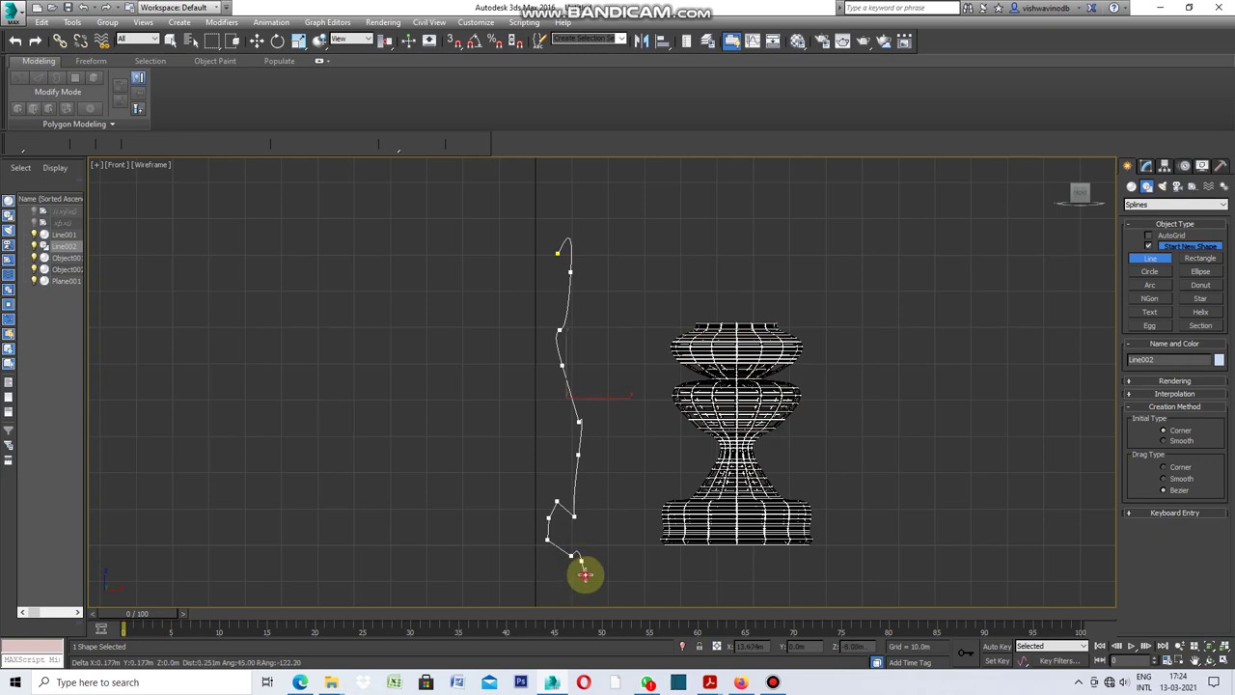
pyautogui.click(585, 575)
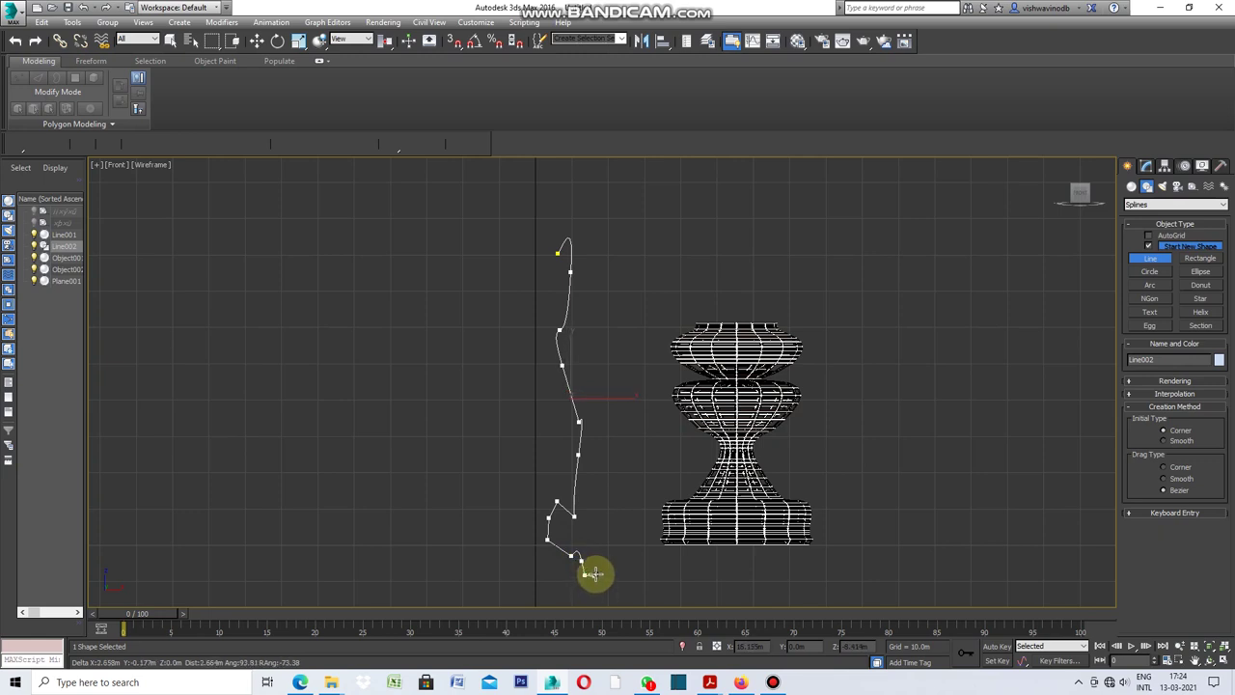
pyautogui.rightClick(620, 578)
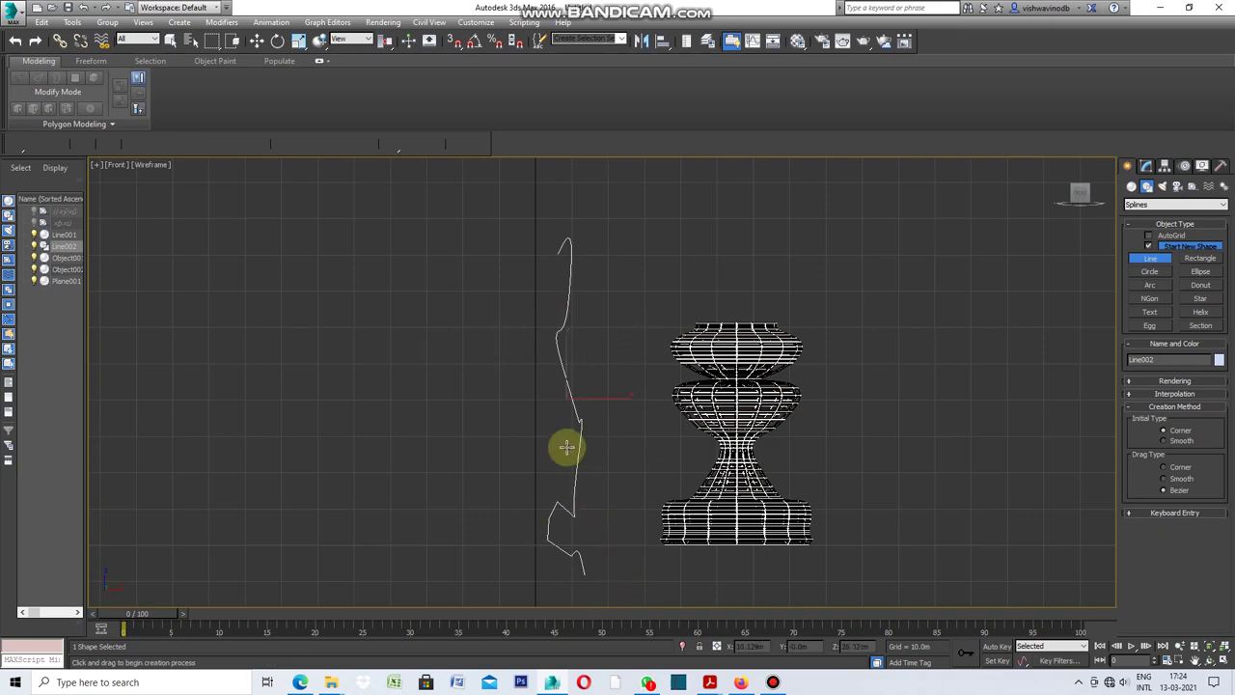
# Convert Line002 to an Editable Spline and enter Vertex sub-object mode
pyautogui.scroll(-1, 557, 350)
pyautogui.scroll(2, 573, 428)
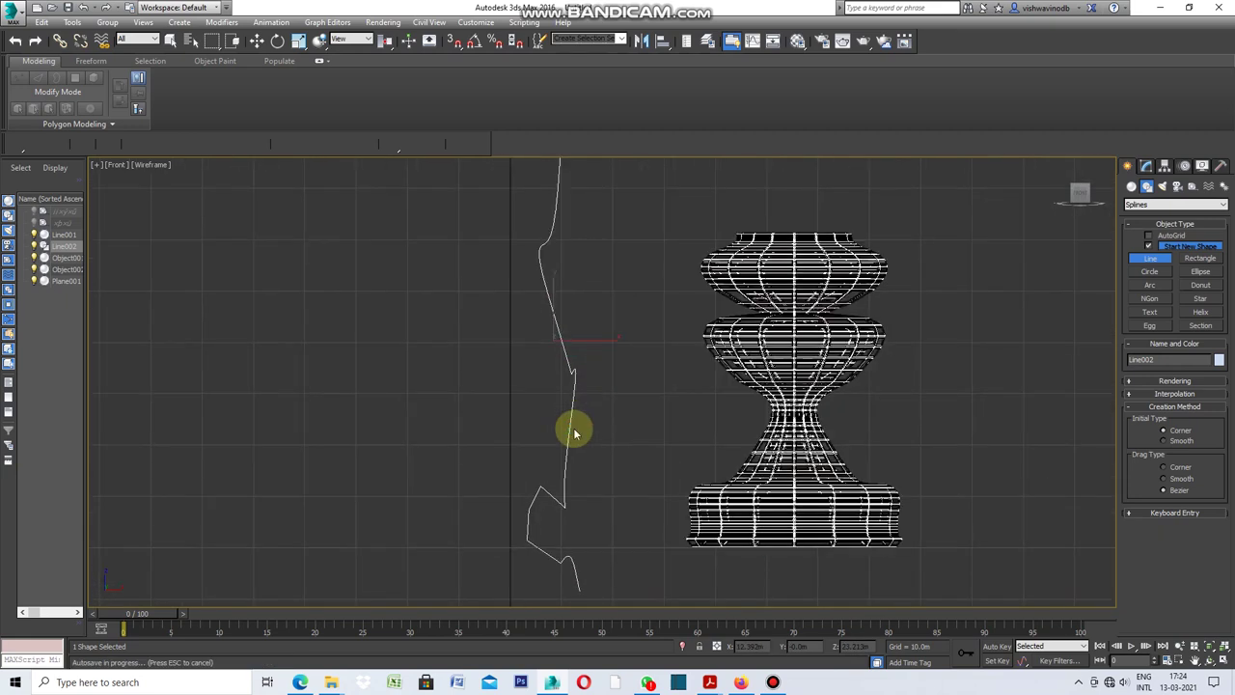
pyautogui.scroll(-1, 560, 414)
pyautogui.rightClick(593, 297)
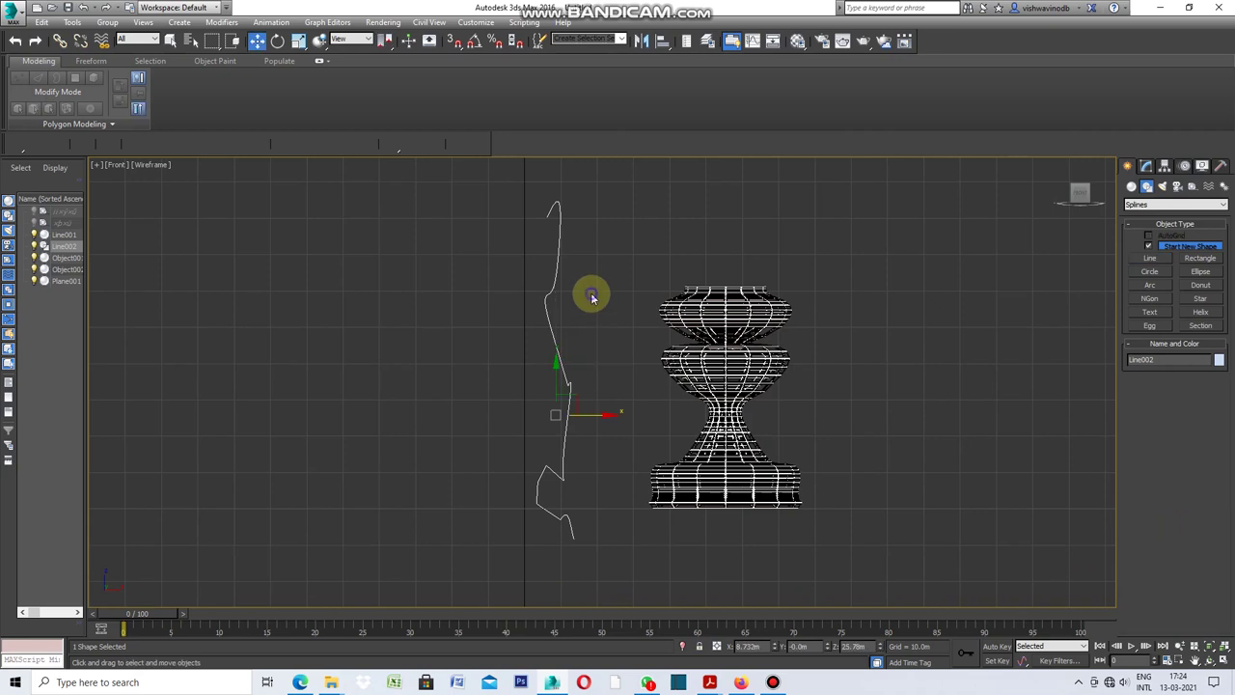
pyautogui.rightClick(595, 294)
pyautogui.moveTo(622, 418)
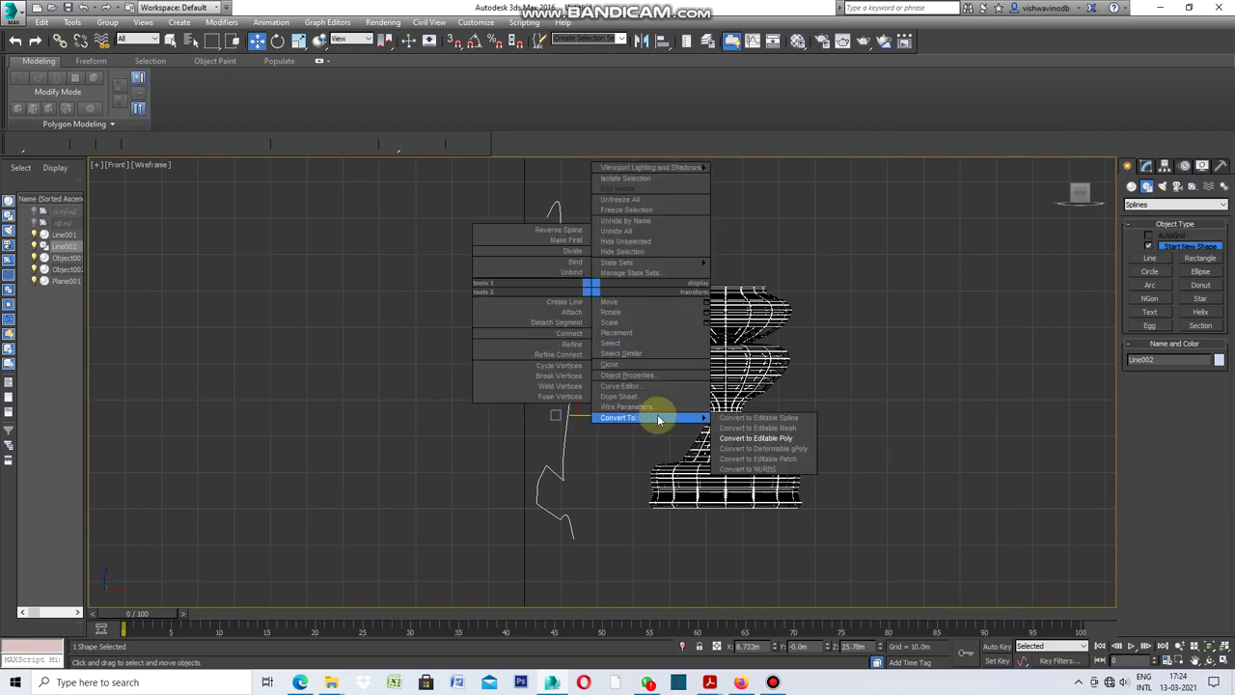
pyautogui.click(777, 419)
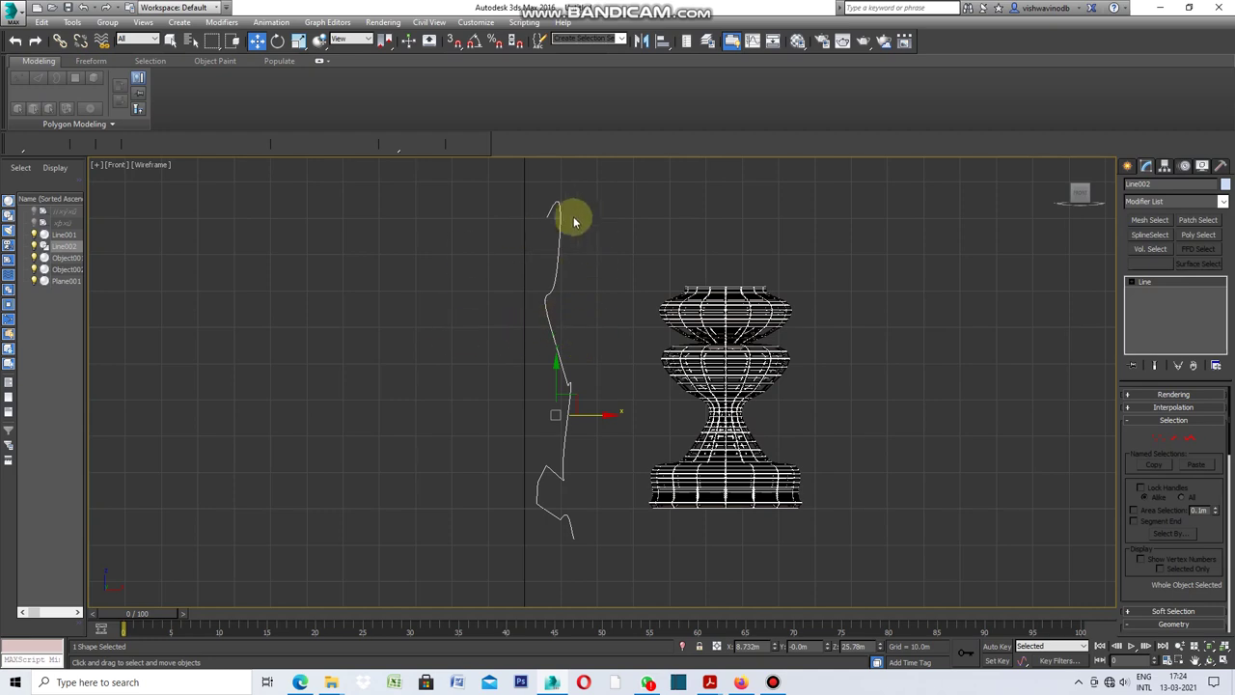
pyautogui.click(1158, 438)
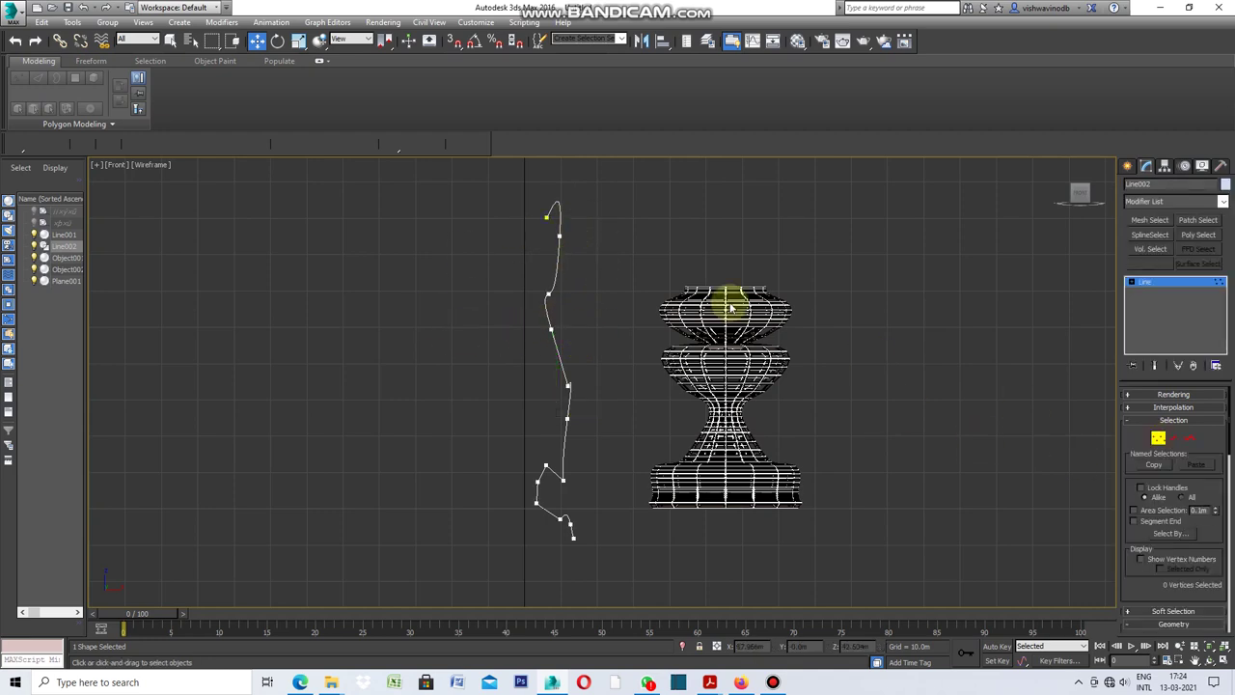
# Drag the tangent handles of the top and middle vertices to curve the upper profile
pyautogui.click(559, 237)
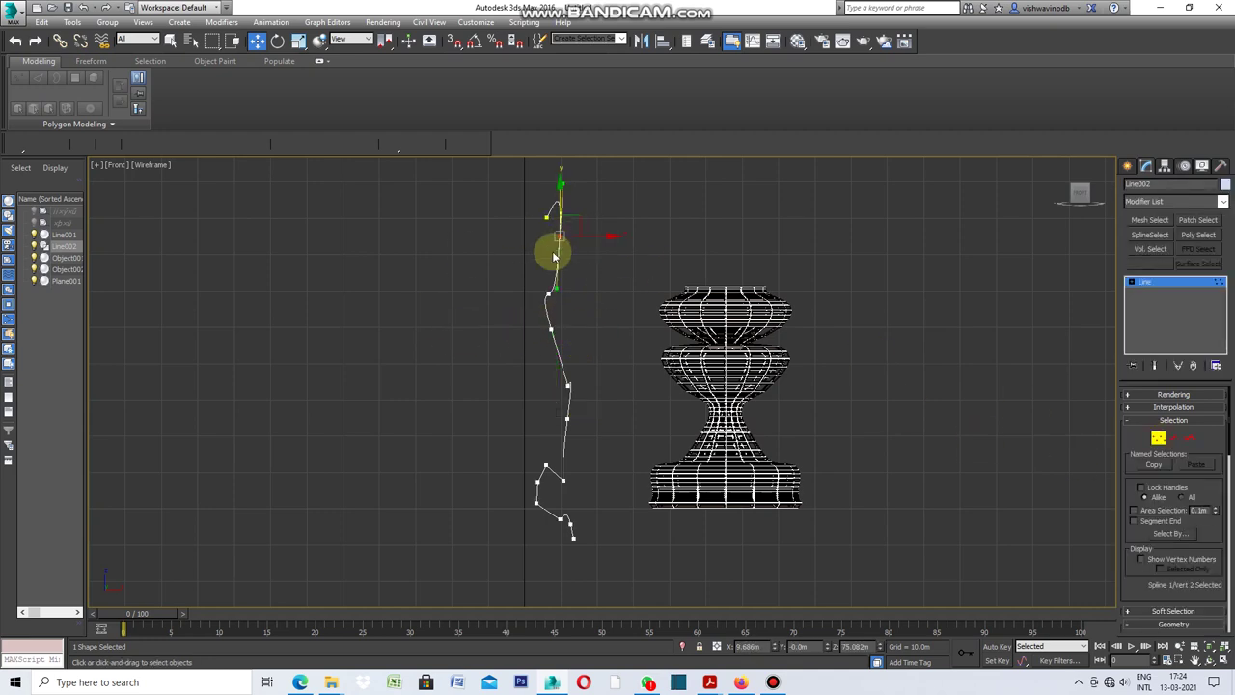
pyautogui.click(552, 290)
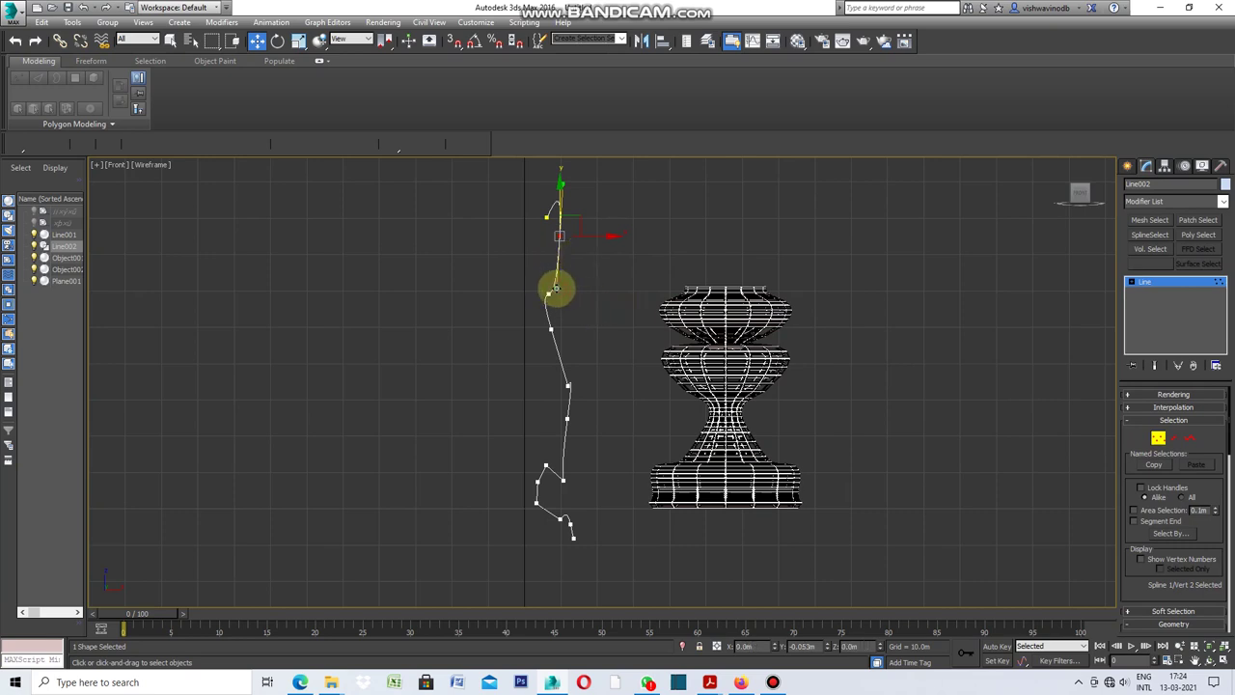
pyautogui.moveTo(559, 288); pyautogui.dragTo(559, 173)
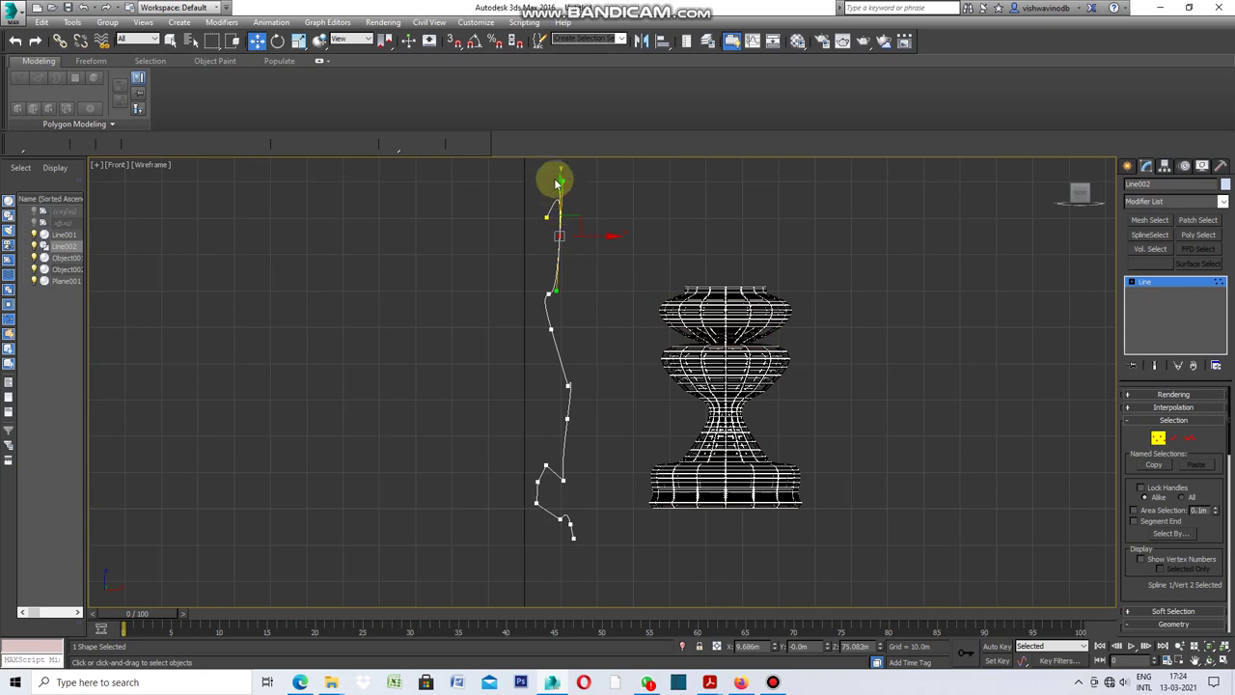
pyautogui.moveTo(564, 179)
pyautogui.mouseDown()
pyautogui.moveTo(626, 215)
pyautogui.moveTo(607, 184)
pyautogui.moveTo(512, 165)
pyautogui.moveTo(585, 211)
pyautogui.moveTo(525, 169)
pyautogui.moveTo(573, 204)
pyautogui.mouseUp()
pyautogui.click(612, 331)
pyautogui.moveTo(588, 290); pyautogui.dragTo(538, 363)
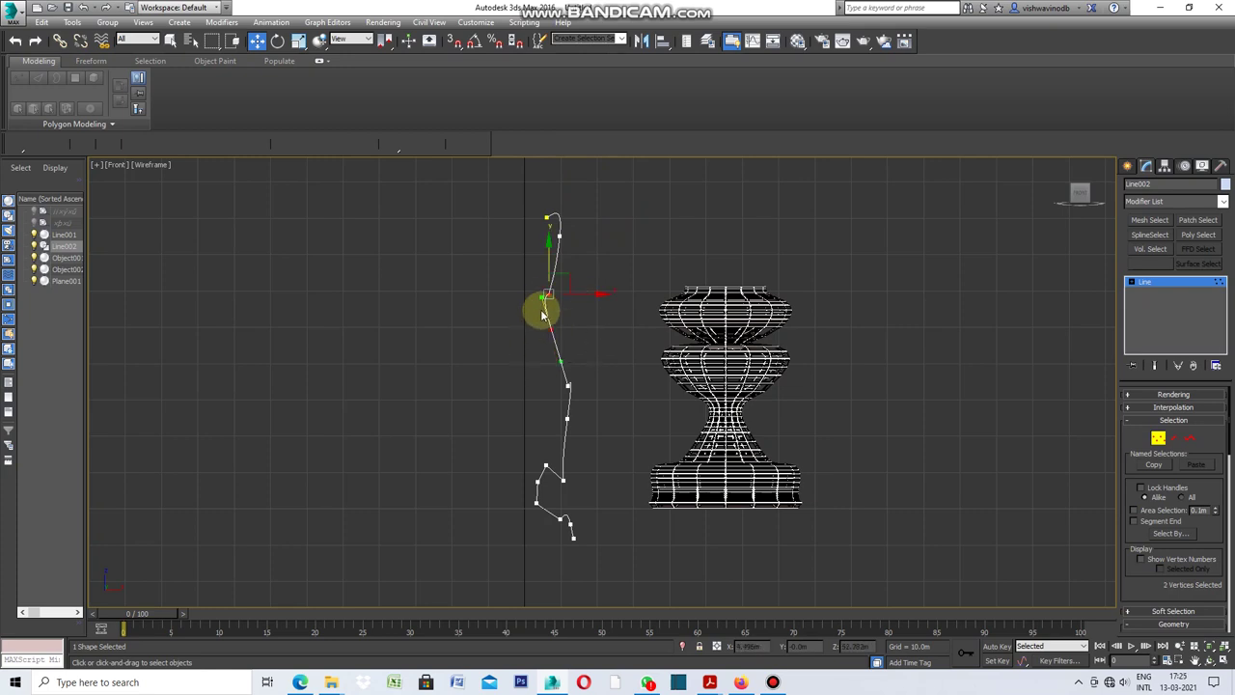
pyautogui.moveTo(540, 297); pyautogui.dragTo(529, 303)
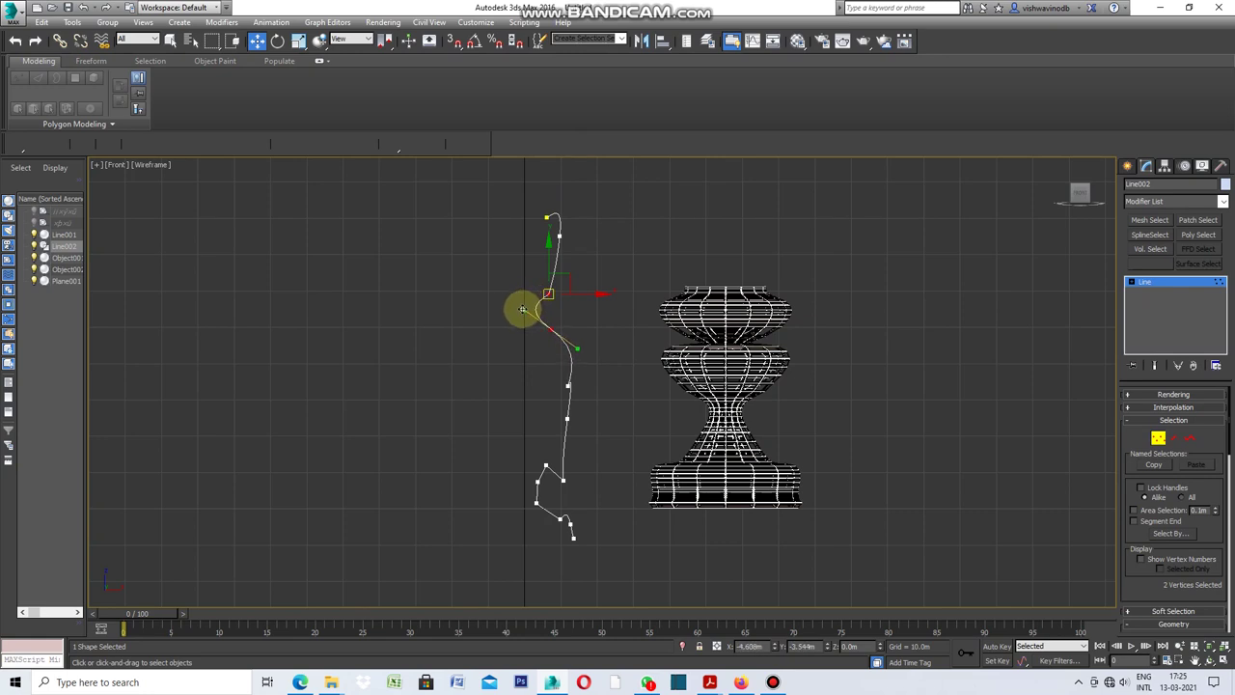
pyautogui.moveTo(522, 308); pyautogui.dragTo(516, 334)
pyautogui.click(521, 349)
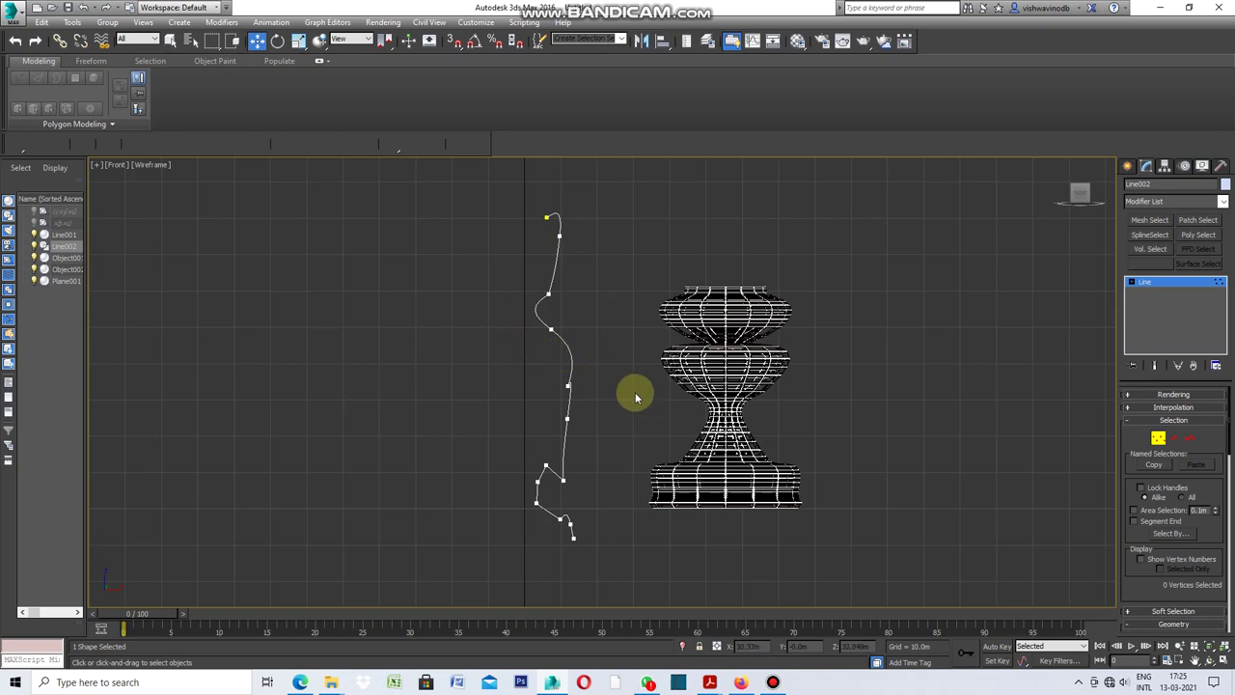
# Adjust the third, fifth and sixth vertices so the lower middle bulges toward the vase
pyautogui.moveTo(537, 283)
pyautogui.mouseDown()
pyautogui.moveTo(551, 310)
pyautogui.moveTo(566, 241)
pyautogui.mouseUp()
pyautogui.click(589, 323)
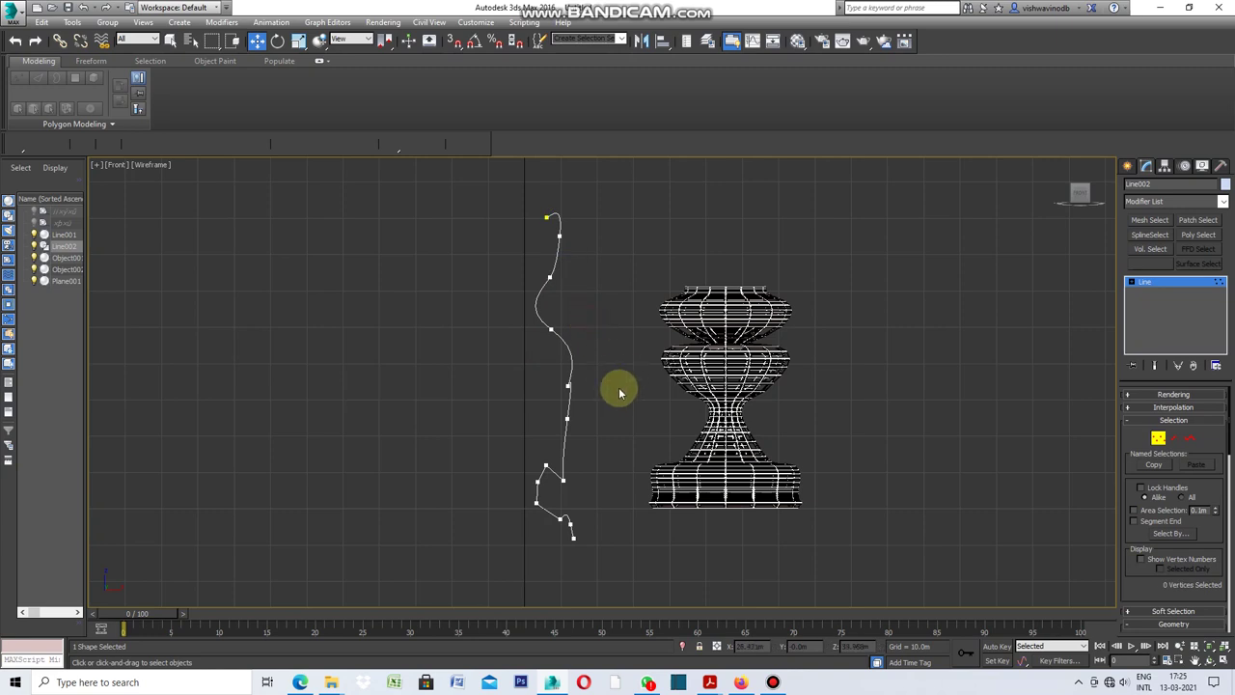
pyautogui.moveTo(558, 411); pyautogui.dragTo(582, 399)
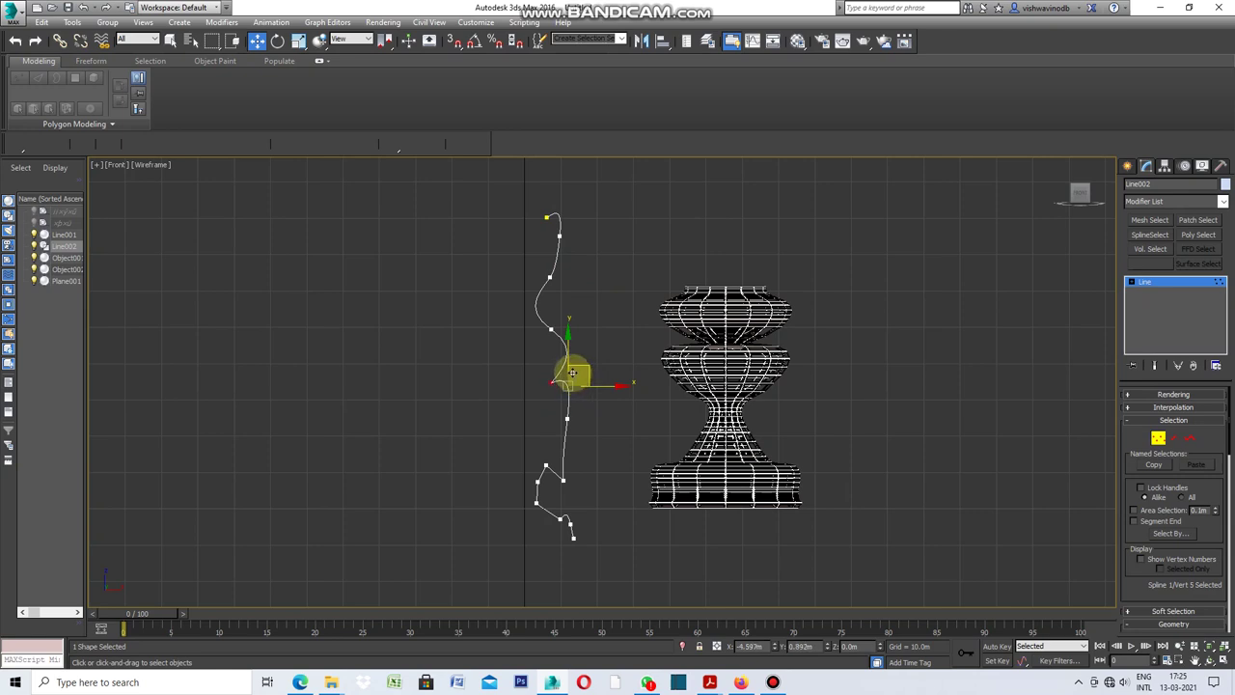
pyautogui.click(604, 422)
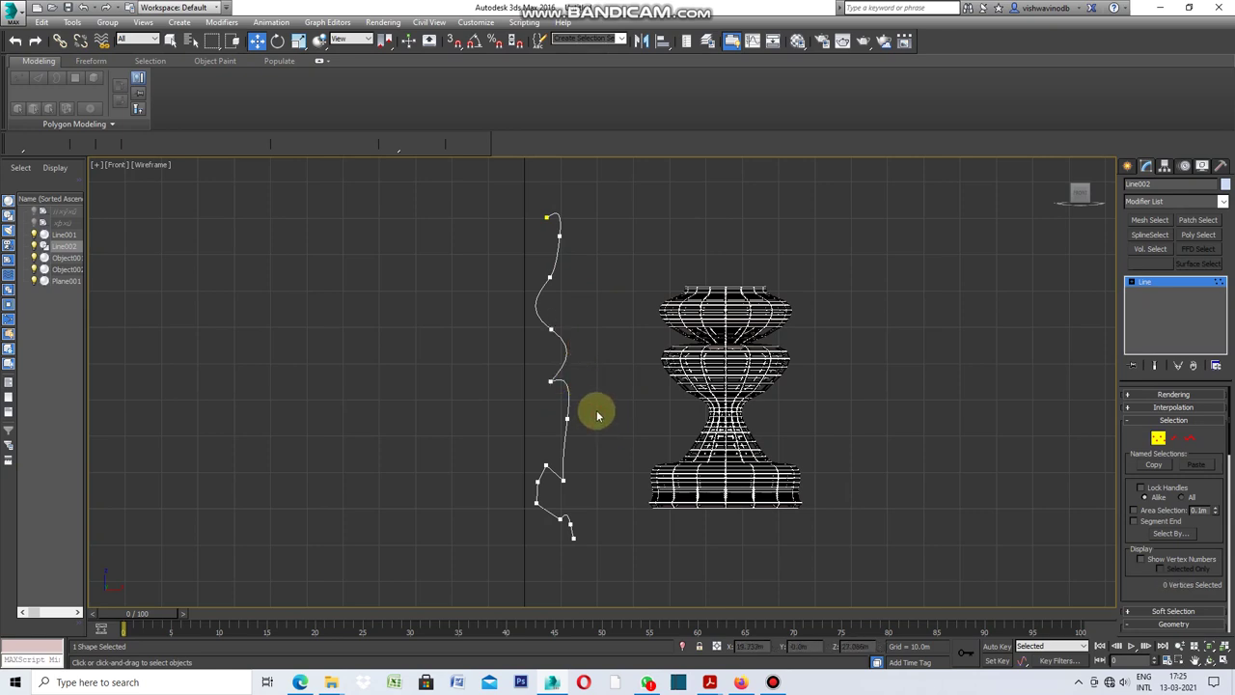
pyautogui.moveTo(584, 413)
pyautogui.mouseDown()
pyautogui.moveTo(562, 436)
pyautogui.moveTo(580, 399)
pyautogui.mouseUp()
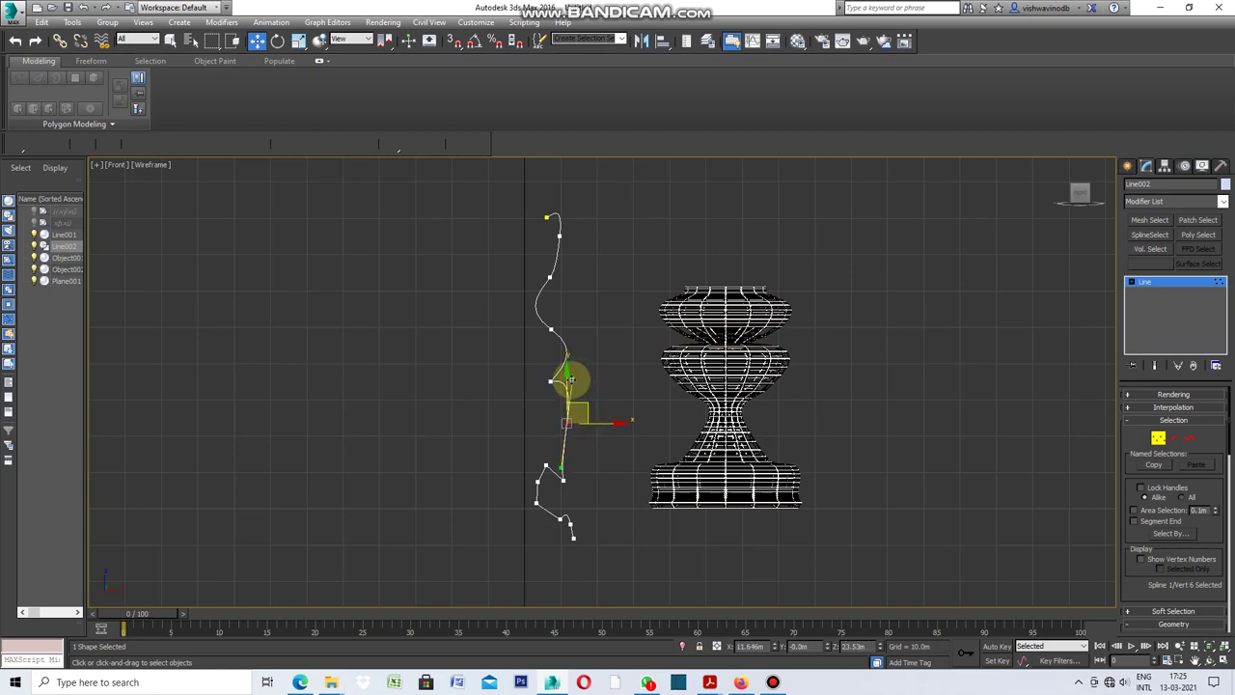
pyautogui.moveTo(580, 378)
pyautogui.mouseDown()
pyautogui.moveTo(562, 367)
pyautogui.moveTo(605, 384)
pyautogui.moveTo(609, 422)
pyautogui.moveTo(637, 419)
pyautogui.mouseUp()
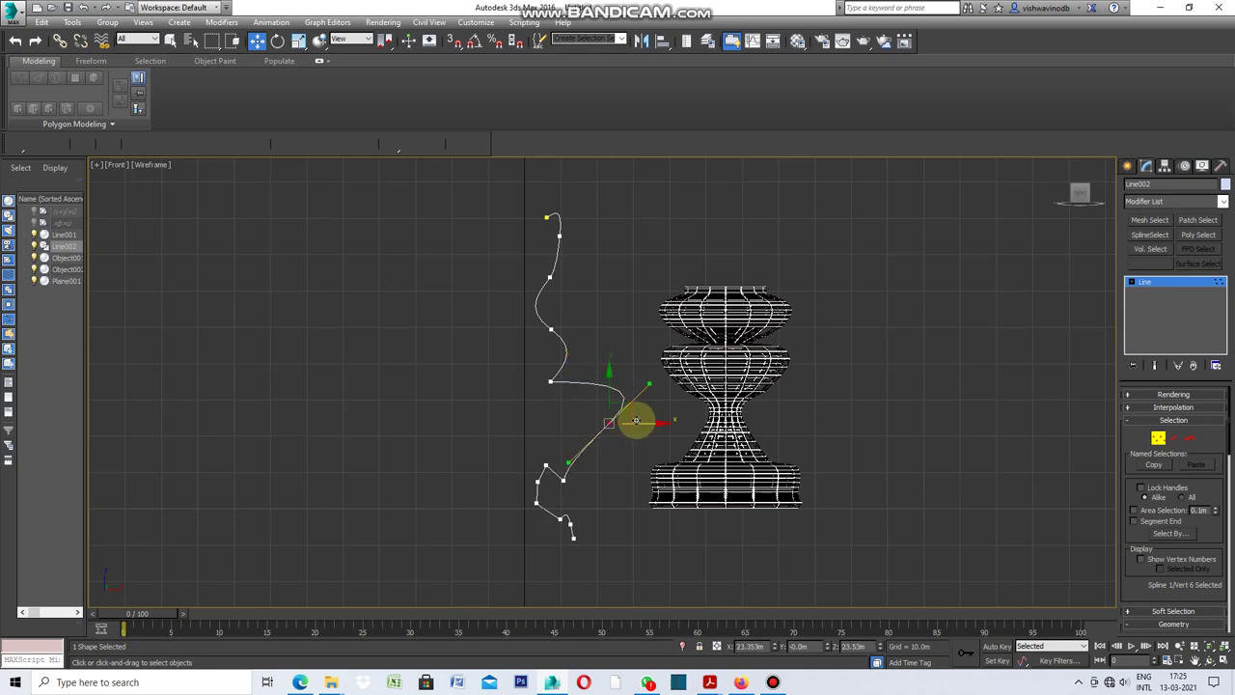
pyautogui.click(607, 499)
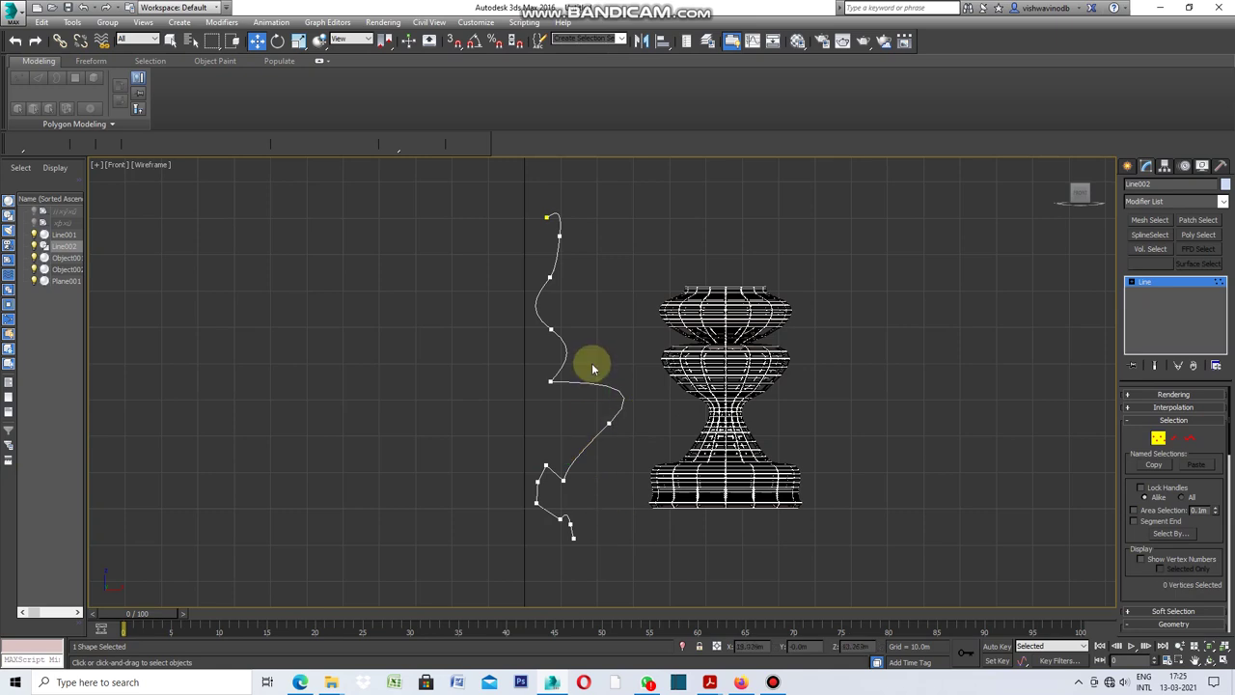
pyautogui.scroll(-2, 589, 368)
pyautogui.scroll(4, 569, 473)
pyautogui.scroll(-2, 576, 456)
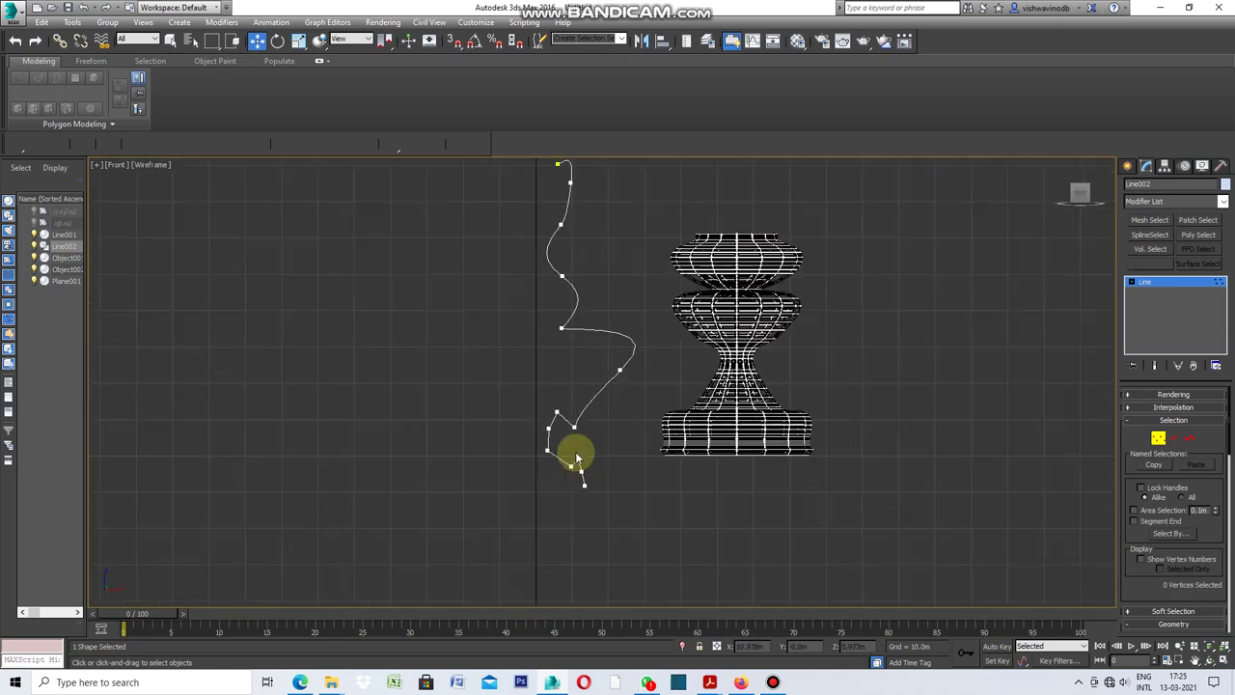
# Set the lower groups of three vertices to Smooth to soften the line's end
pyautogui.moveTo(562, 417); pyautogui.dragTo(538, 464)
pyautogui.rightClick(535, 421)
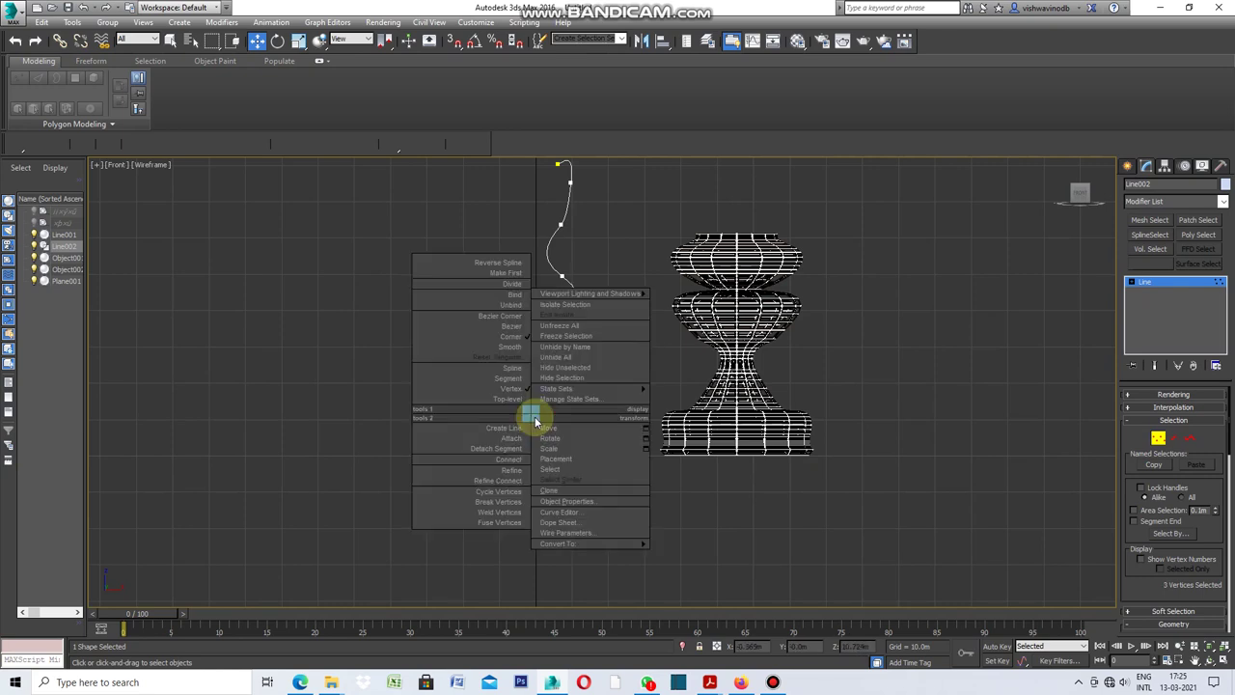
pyautogui.click(518, 347)
pyautogui.click(650, 473)
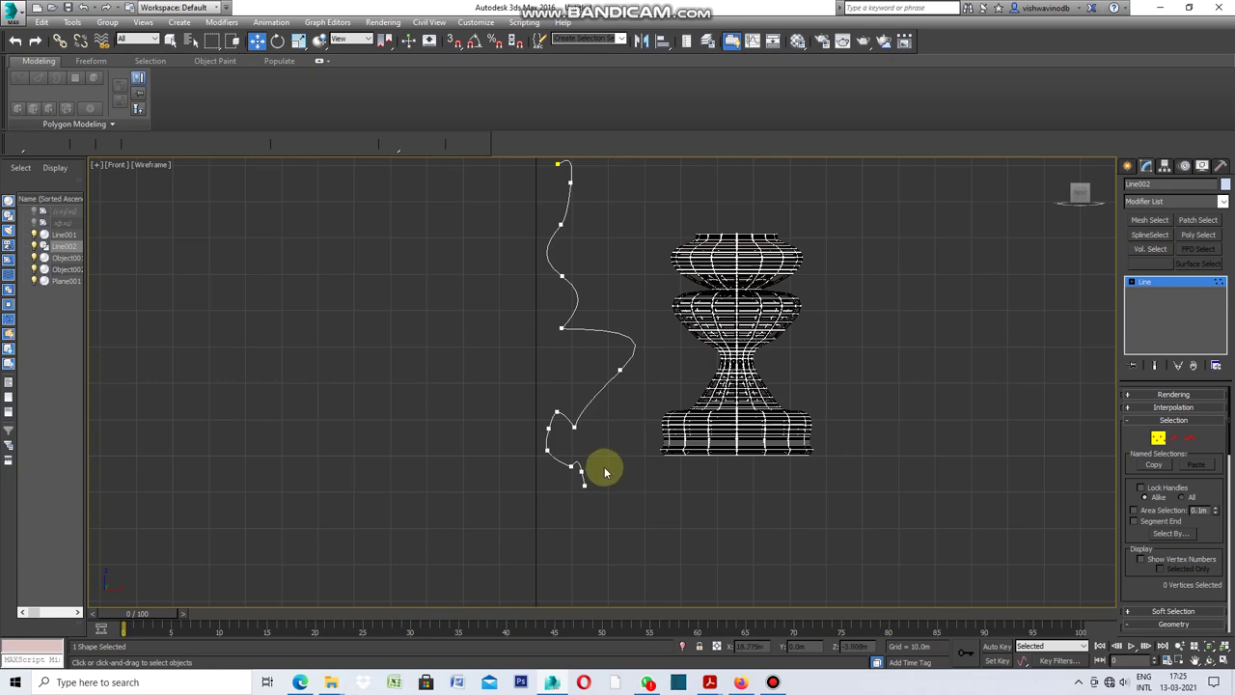
pyautogui.moveTo(606, 465); pyautogui.dragTo(564, 508)
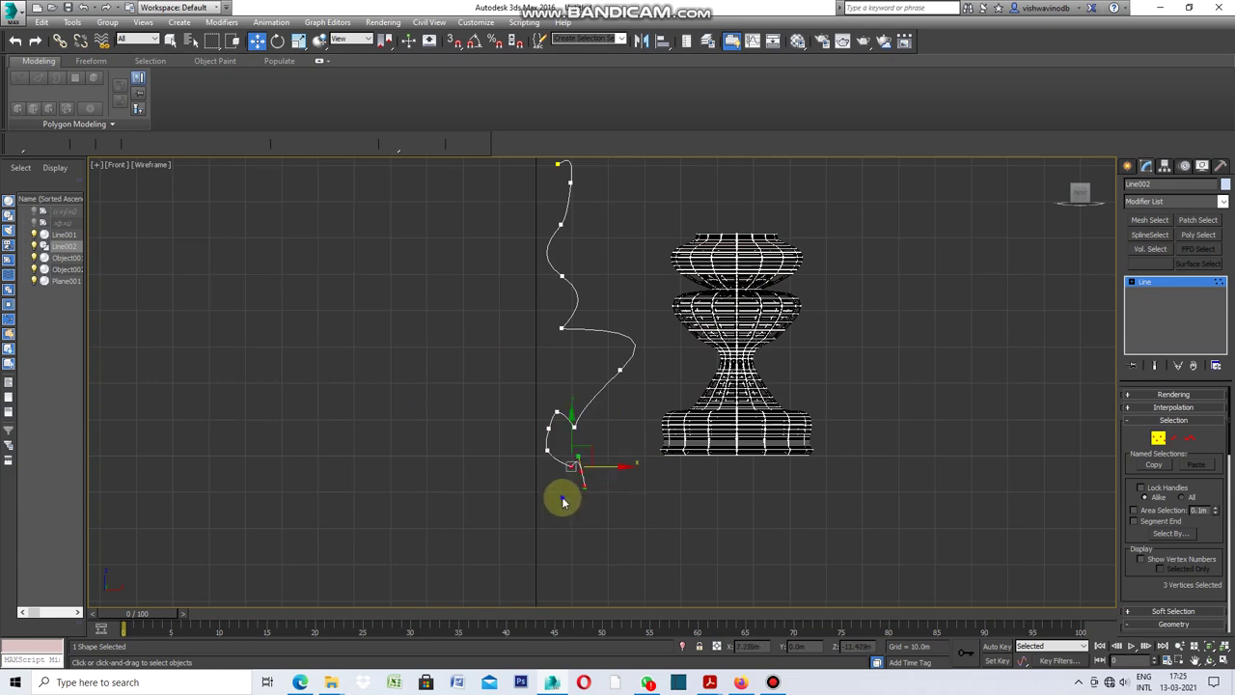
pyautogui.rightClick(564, 501)
pyautogui.click(538, 415)
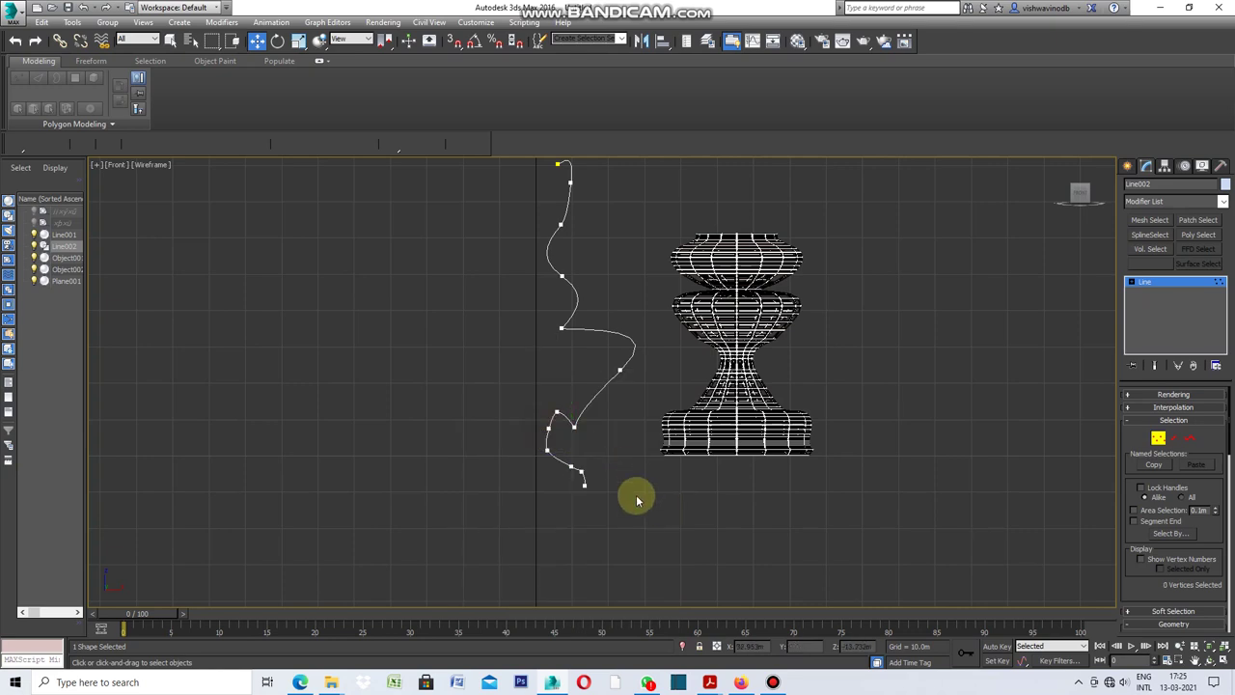
pyautogui.scroll(-2, 589, 471)
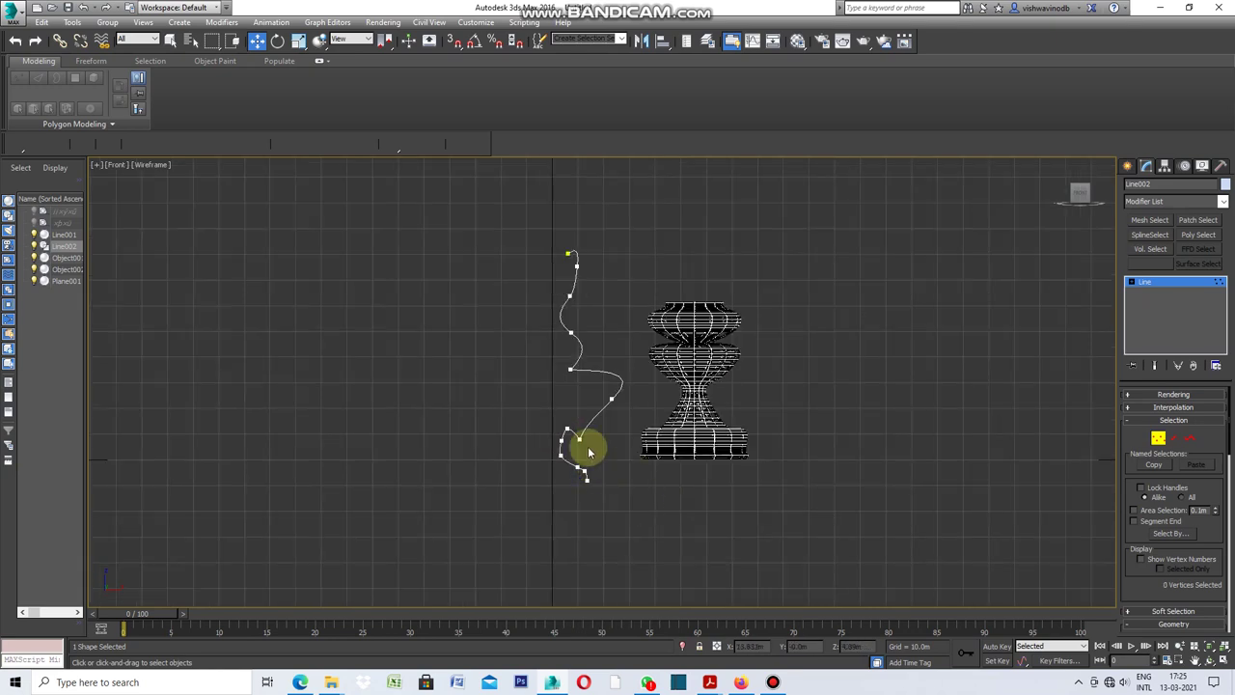
pyautogui.scroll(2, 590, 442)
# Move vertex 7 right, make it Bezier, and adjust its handle to round the bottom bend
pyautogui.click(576, 437)
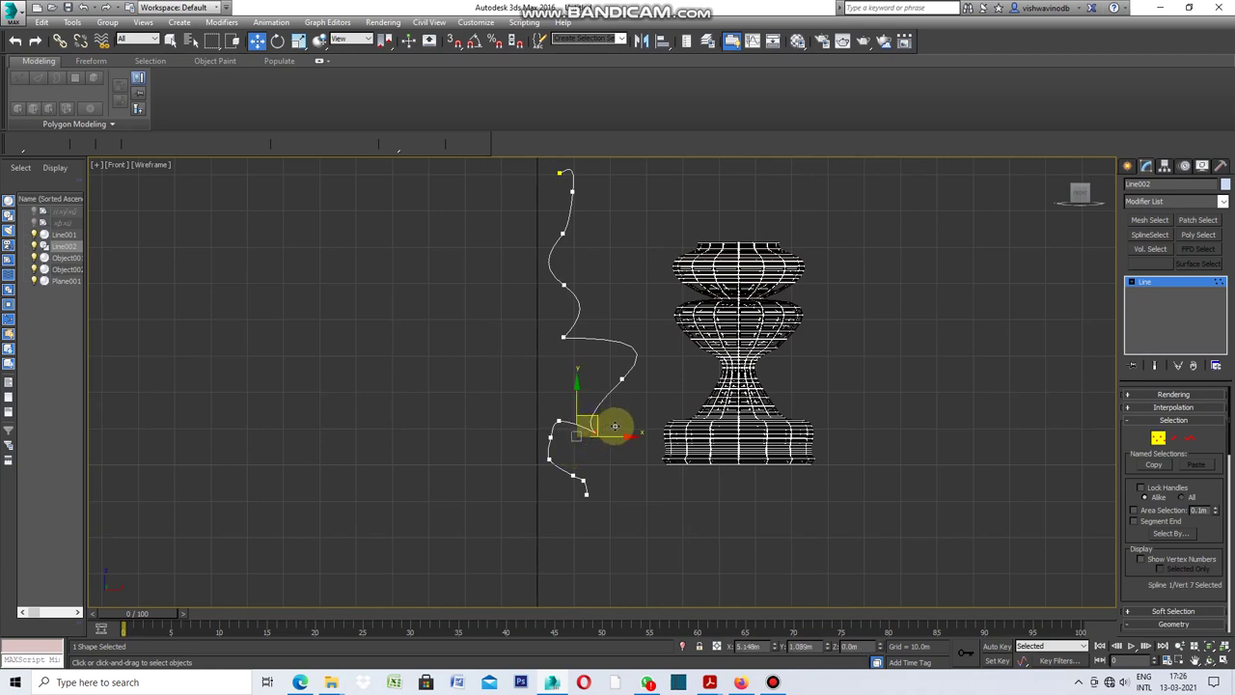
pyautogui.moveTo(614, 425); pyautogui.dragTo(617, 424)
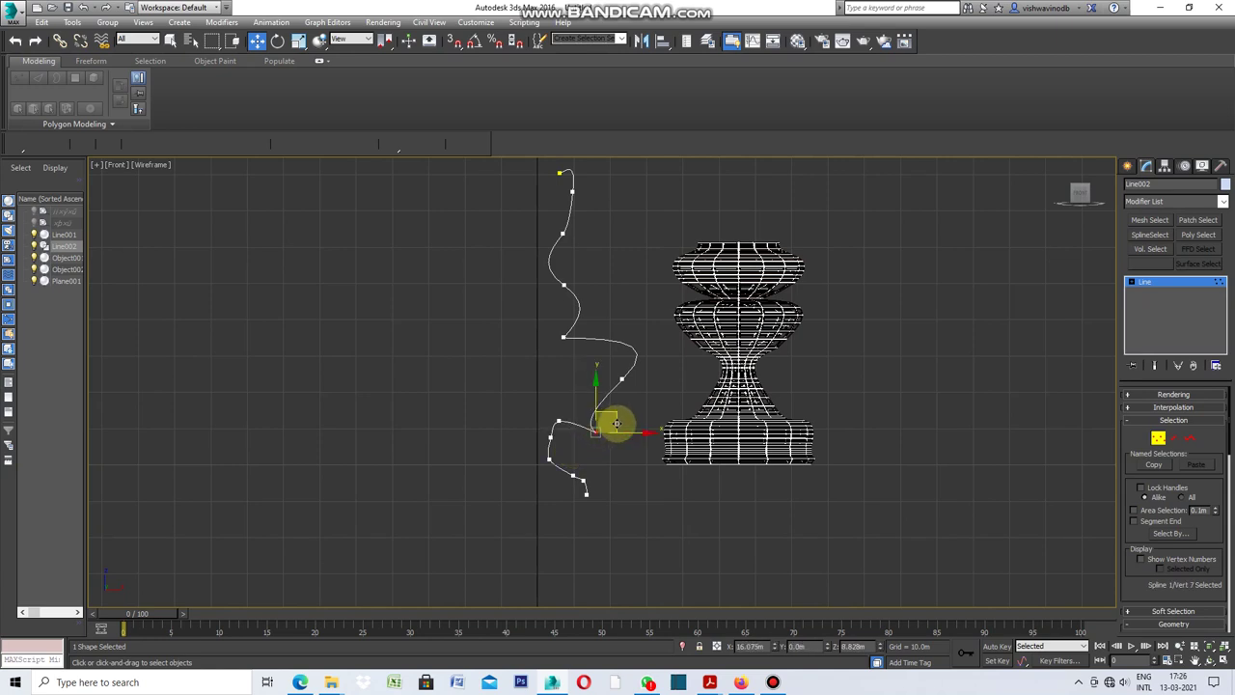
pyautogui.rightClick(569, 413)
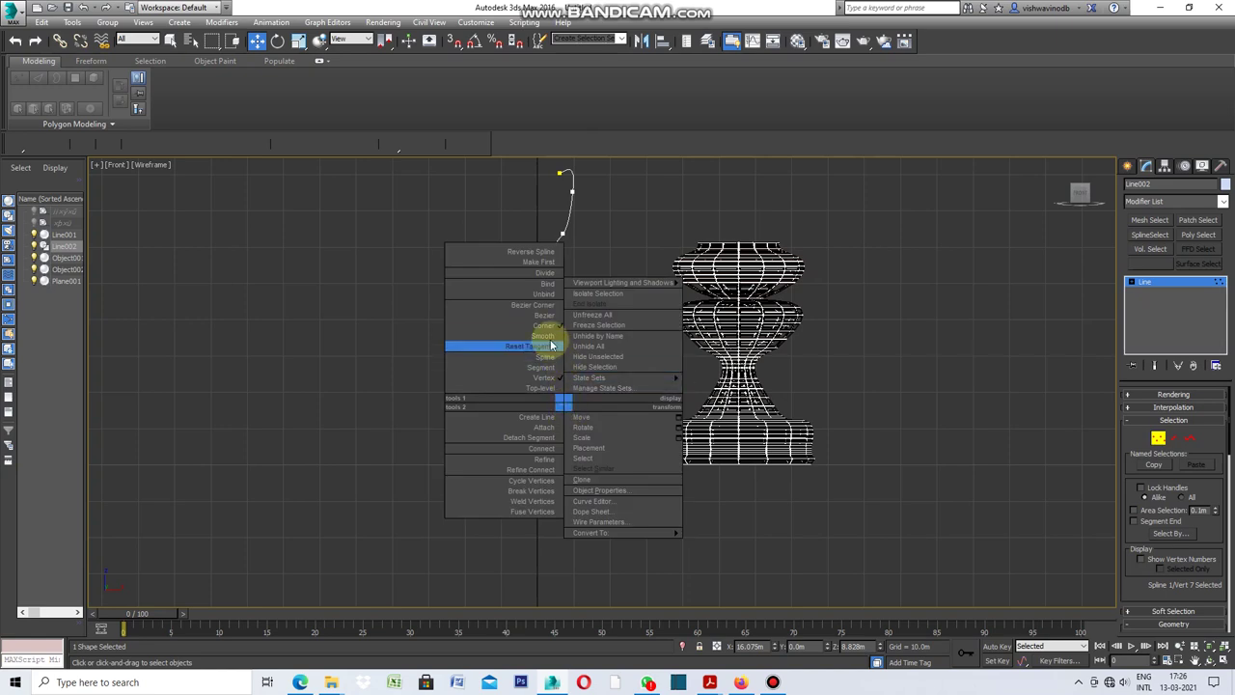
pyautogui.click(543, 325)
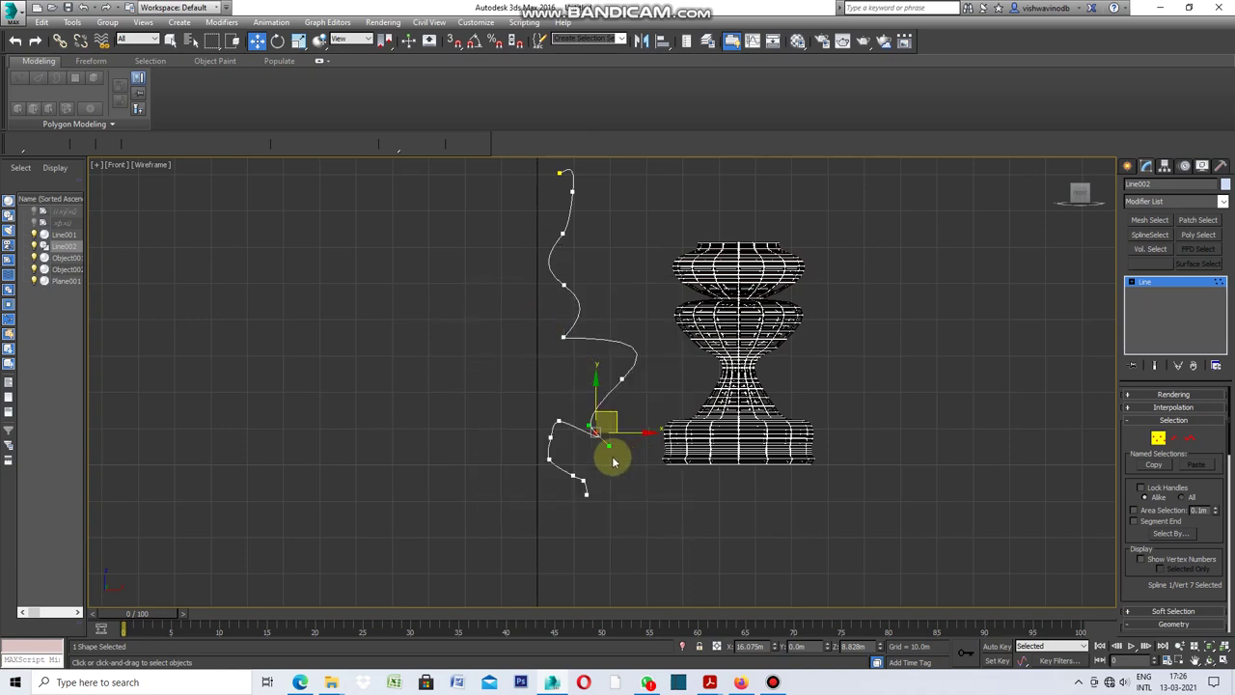
pyautogui.scroll(2, 614, 462)
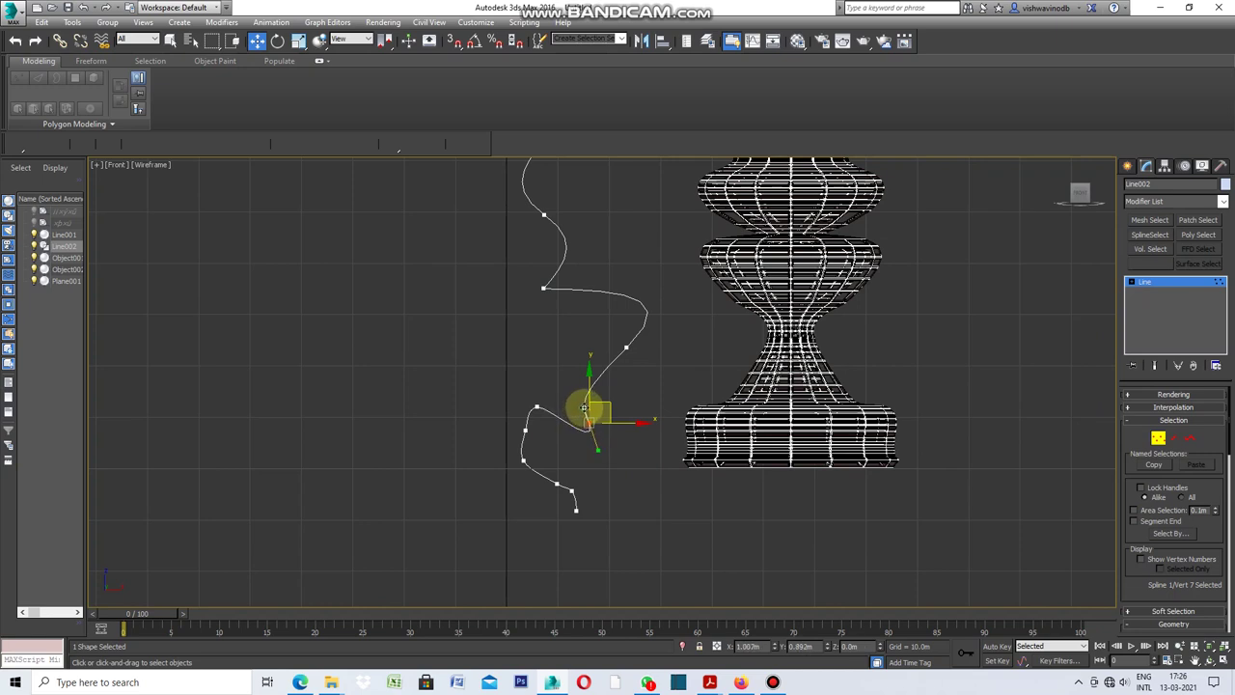
pyautogui.moveTo(586, 405); pyautogui.dragTo(609, 406)
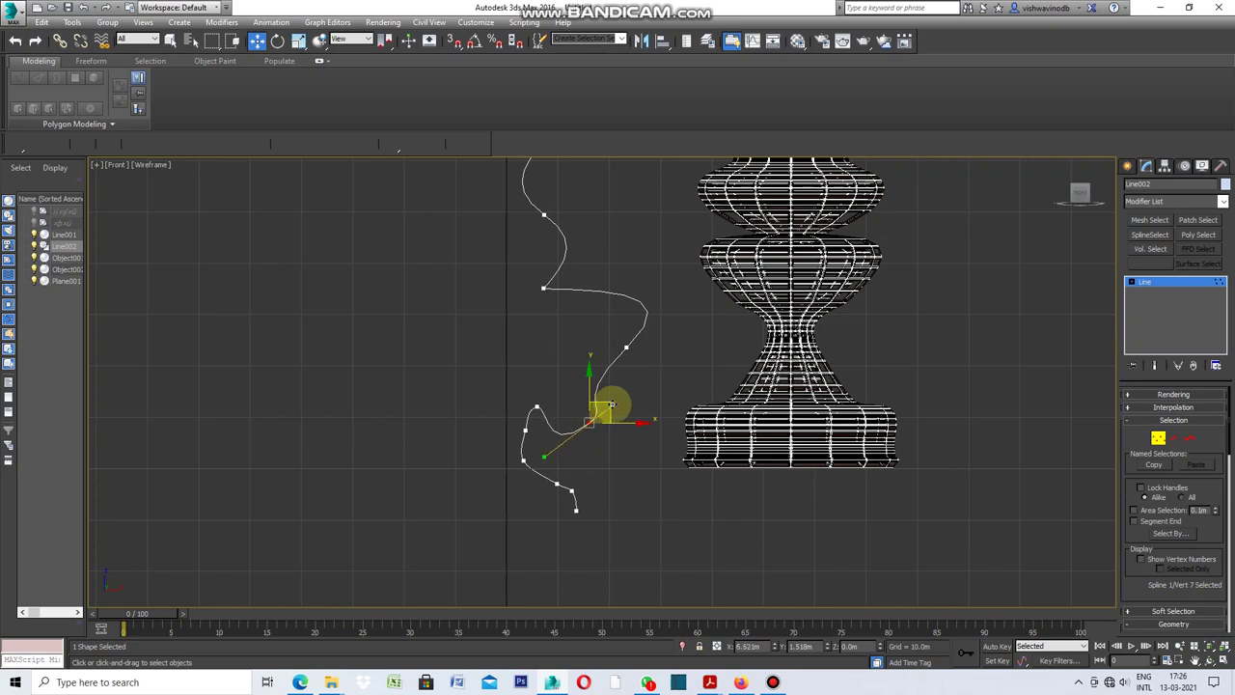
pyautogui.click(618, 468)
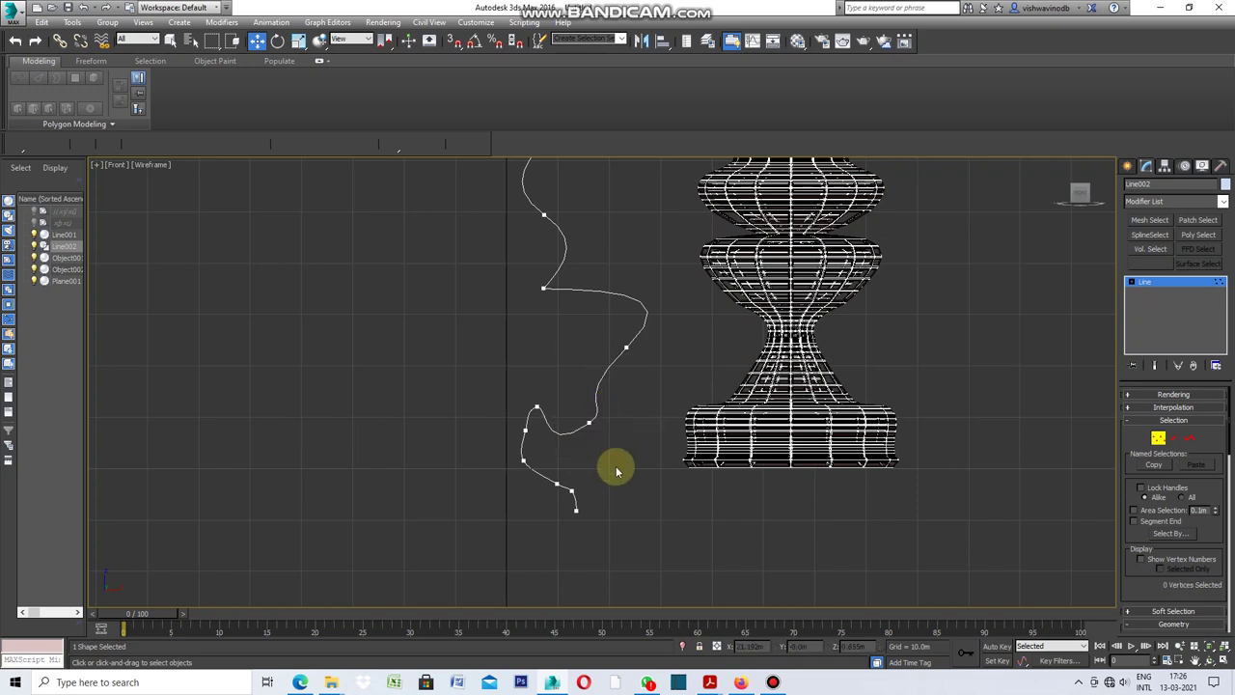
# Make the middle vertex a Bezier Corner and drag its tangent to smooth the middle bend
pyautogui.scroll(-2, 463, 354)
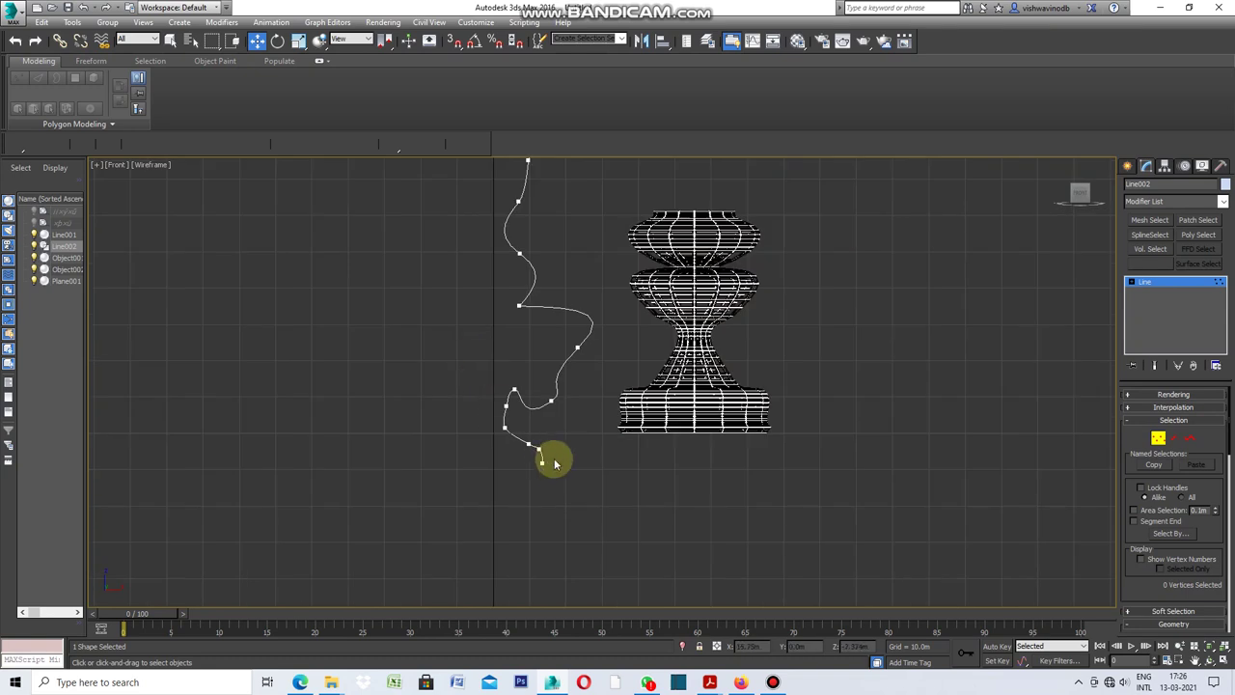
pyautogui.scroll(-2, 551, 462)
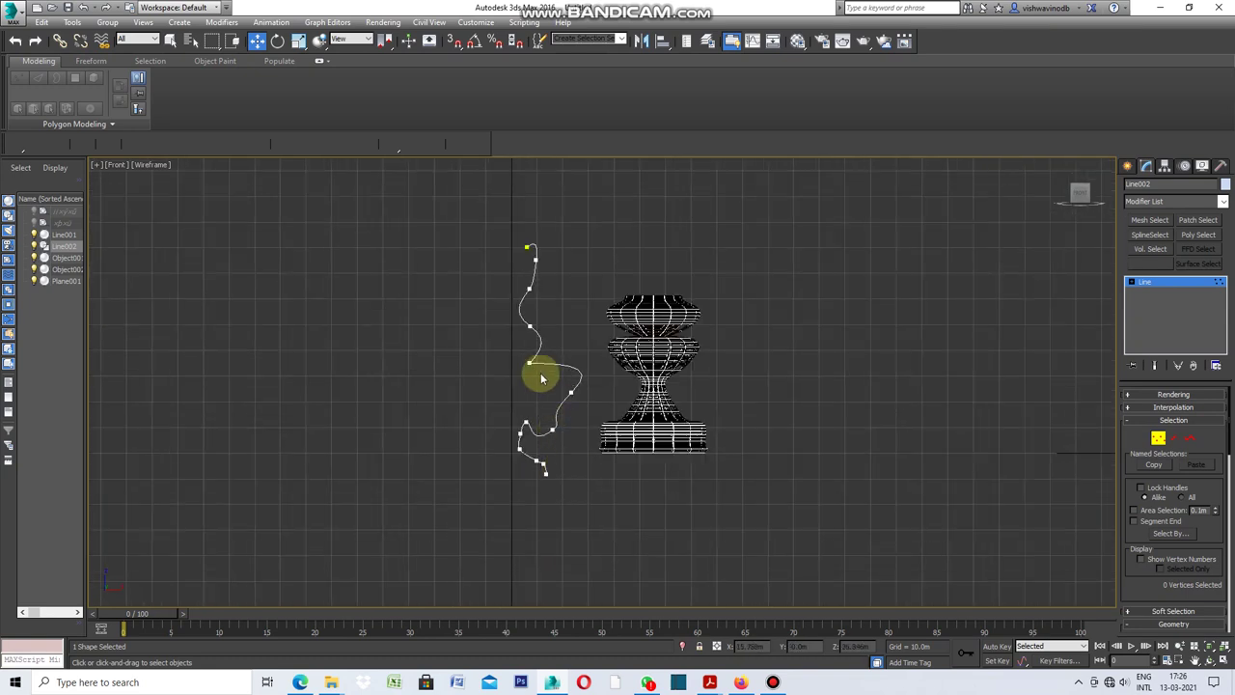
pyautogui.scroll(4, 535, 367)
pyautogui.moveTo(550, 351); pyautogui.dragTo(524, 379)
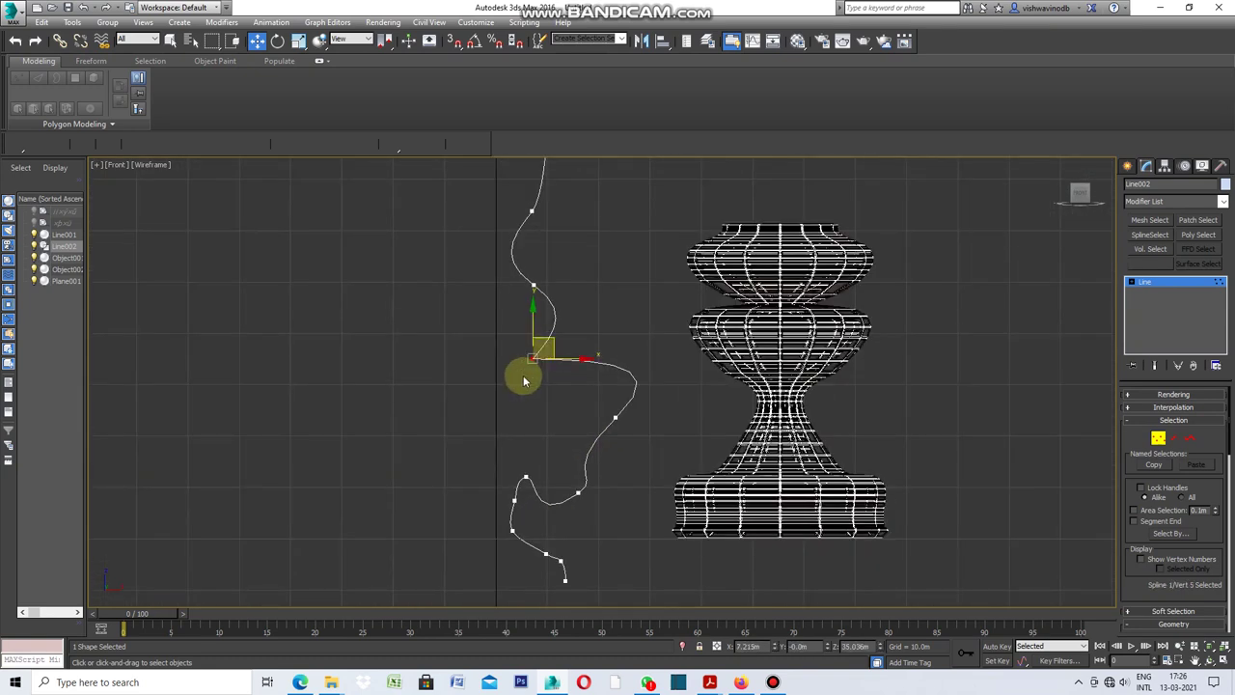
pyautogui.rightClick(526, 378)
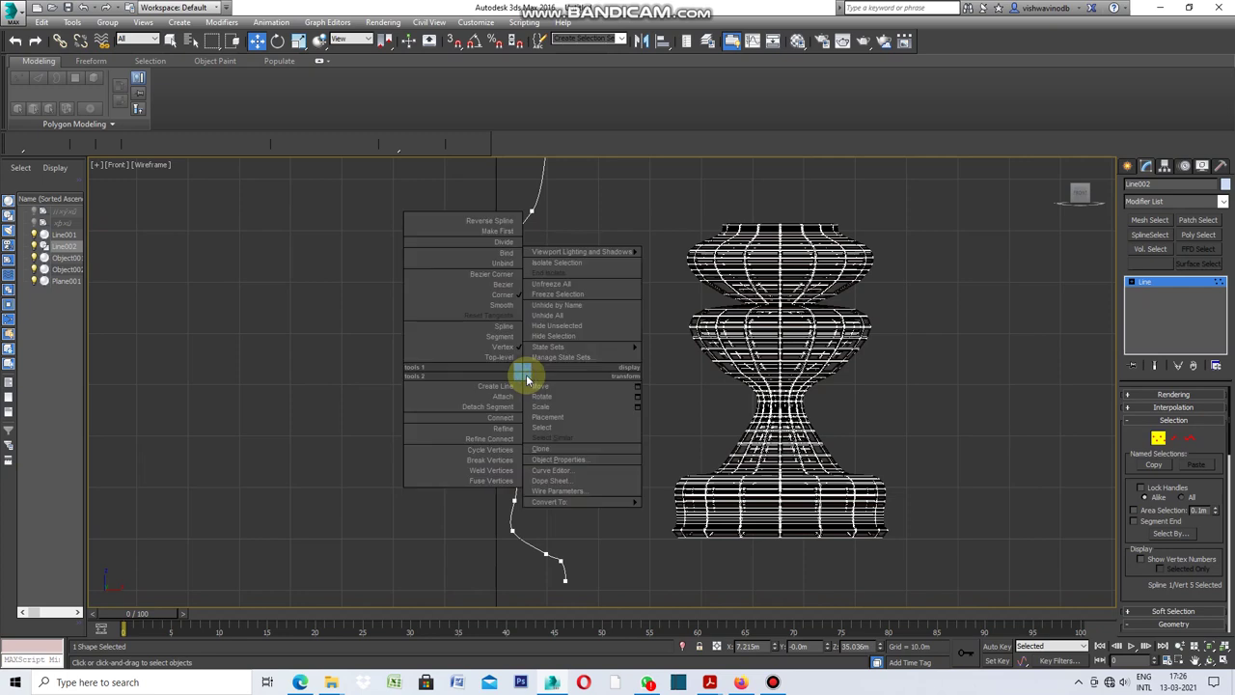
pyautogui.click(512, 293)
pyautogui.moveTo(489, 410)
pyautogui.mouseDown()
pyautogui.moveTo(534, 419)
pyautogui.moveTo(594, 405)
pyautogui.moveTo(530, 453)
pyautogui.moveTo(496, 440)
pyautogui.moveTo(469, 402)
pyautogui.moveTo(473, 389)
pyautogui.moveTo(488, 408)
pyautogui.moveTo(517, 409)
pyautogui.mouseUp()
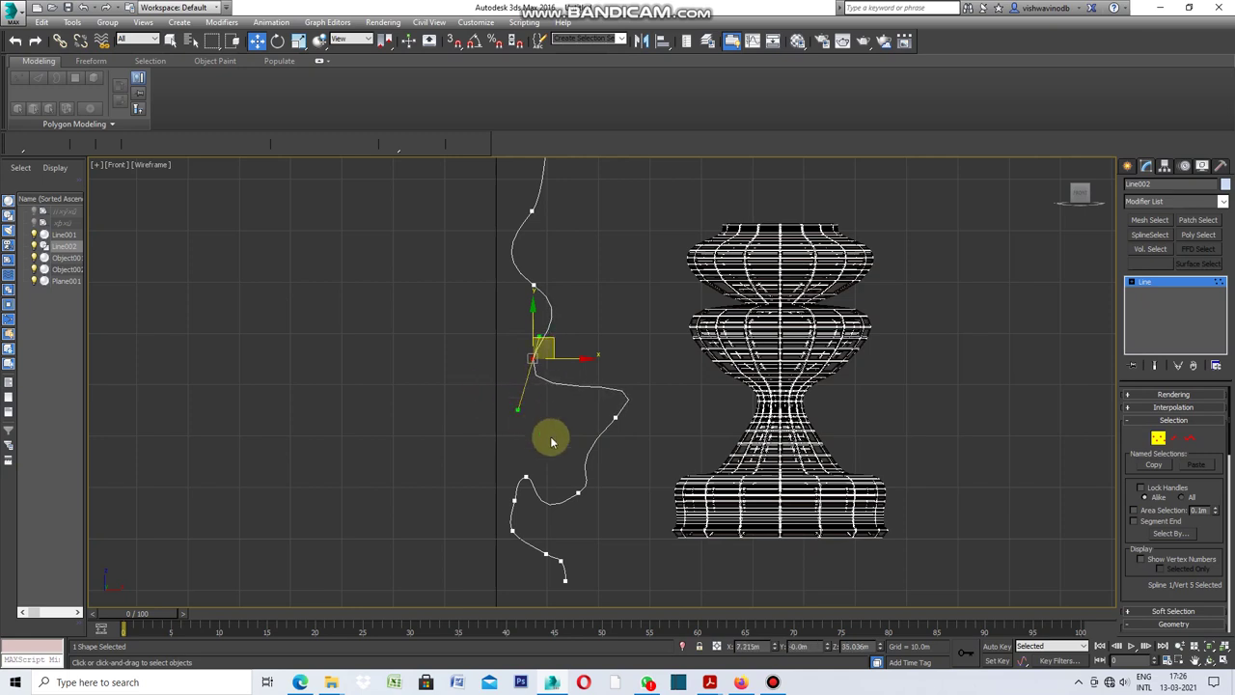
pyautogui.click(579, 440)
pyautogui.scroll(-2, 609, 342)
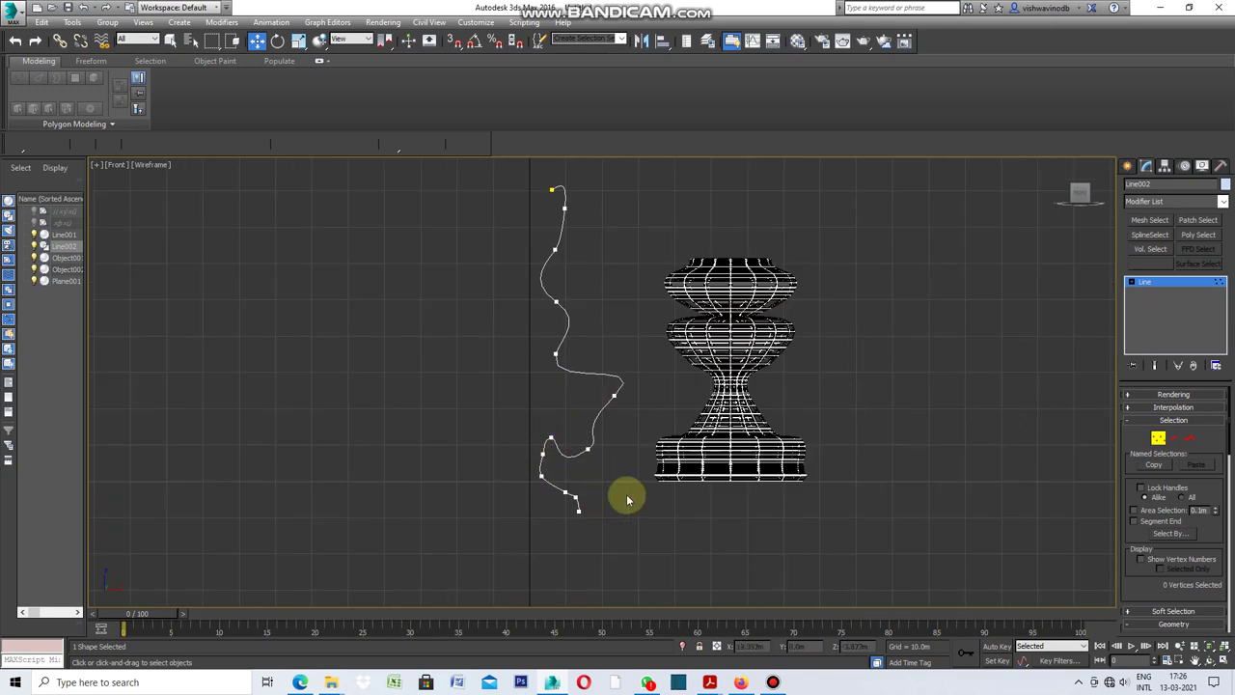
pyautogui.click(556, 392)
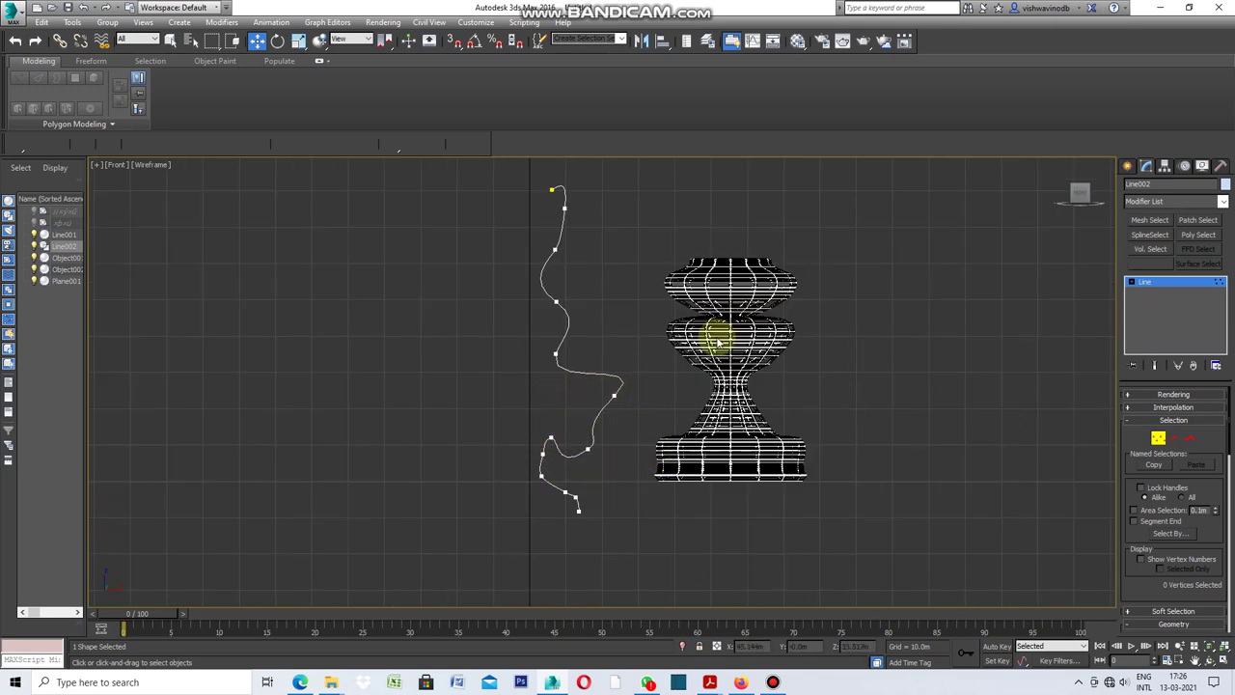
pyautogui.click(1127, 166)
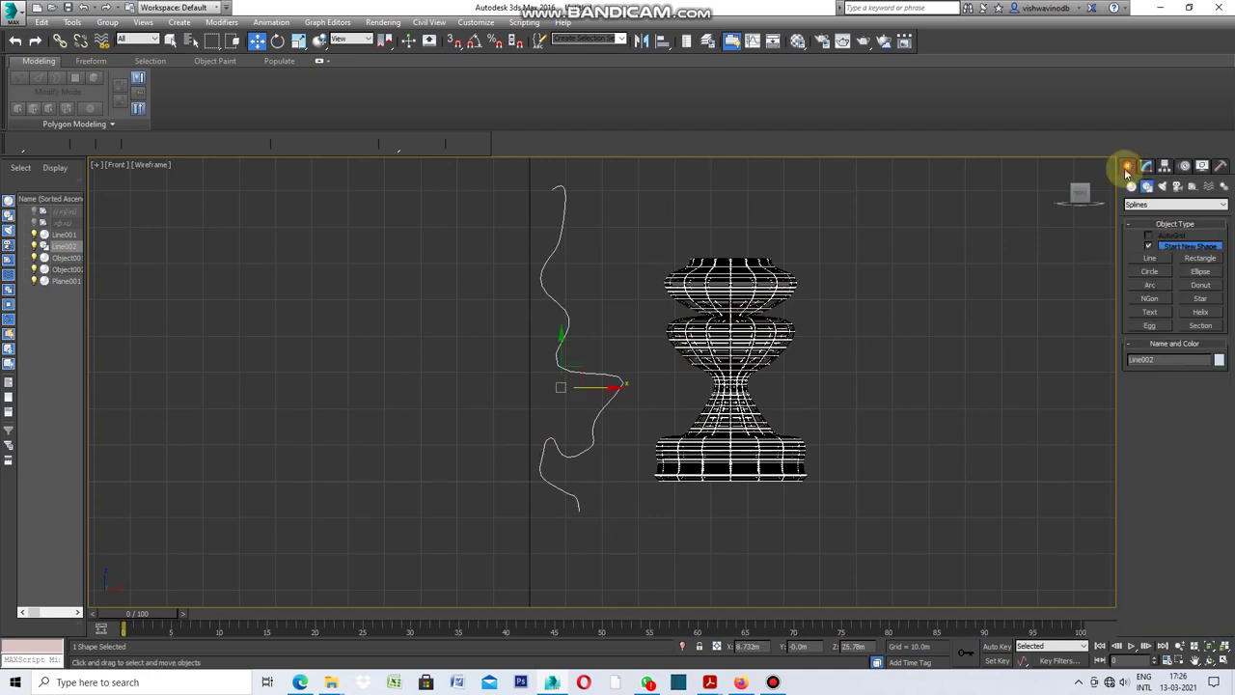
# Select Line002 and move it slightly up along Y in the Front viewport
pyautogui.click(595, 347)
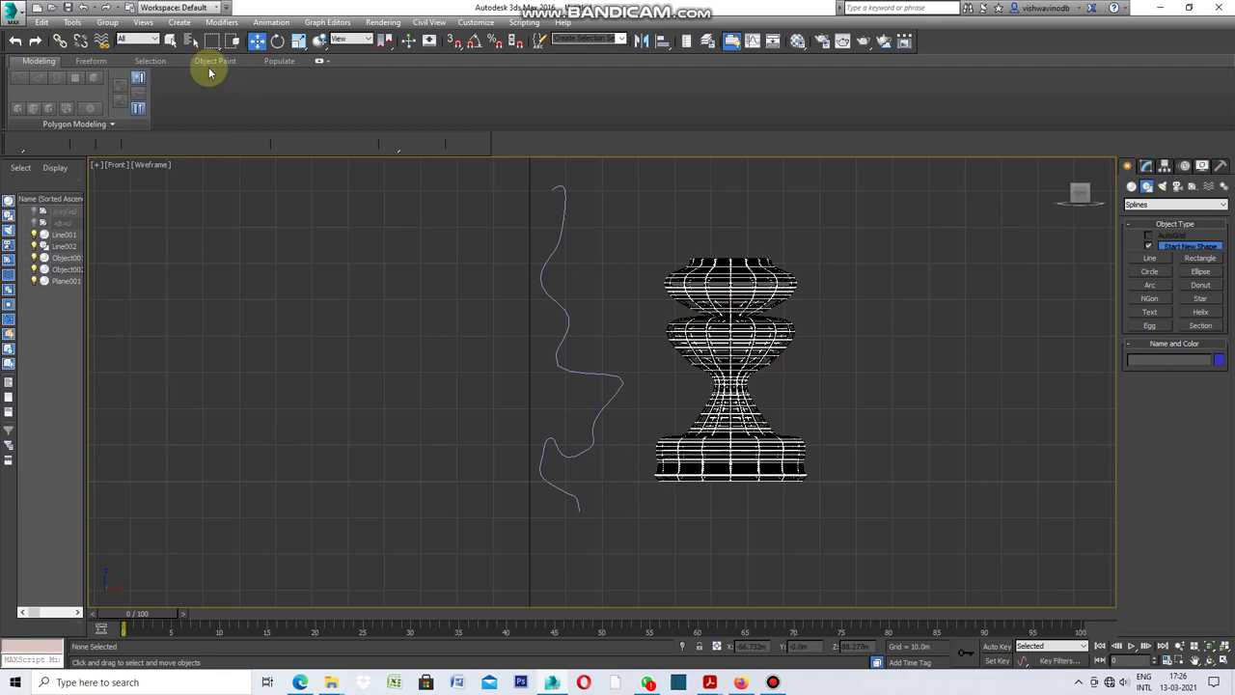
pyautogui.click(169, 40)
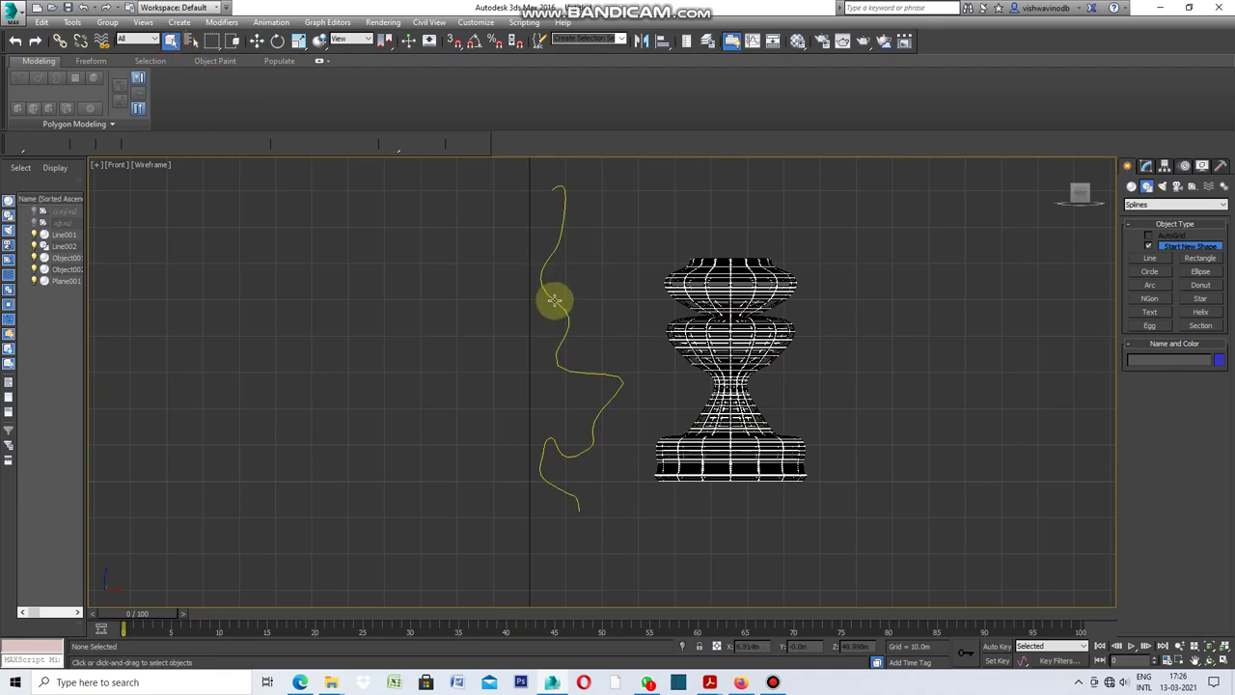
pyautogui.click(554, 300)
pyautogui.click(256, 41)
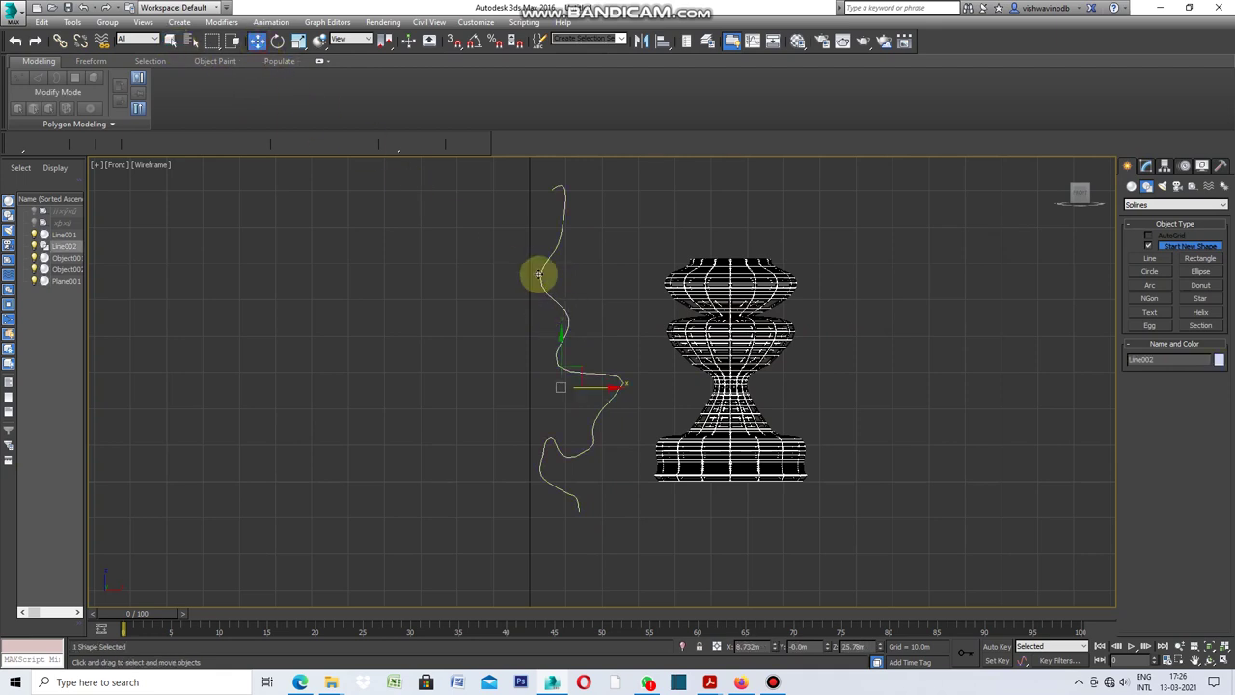
pyautogui.moveTo(562, 346); pyautogui.dragTo(562, 317)
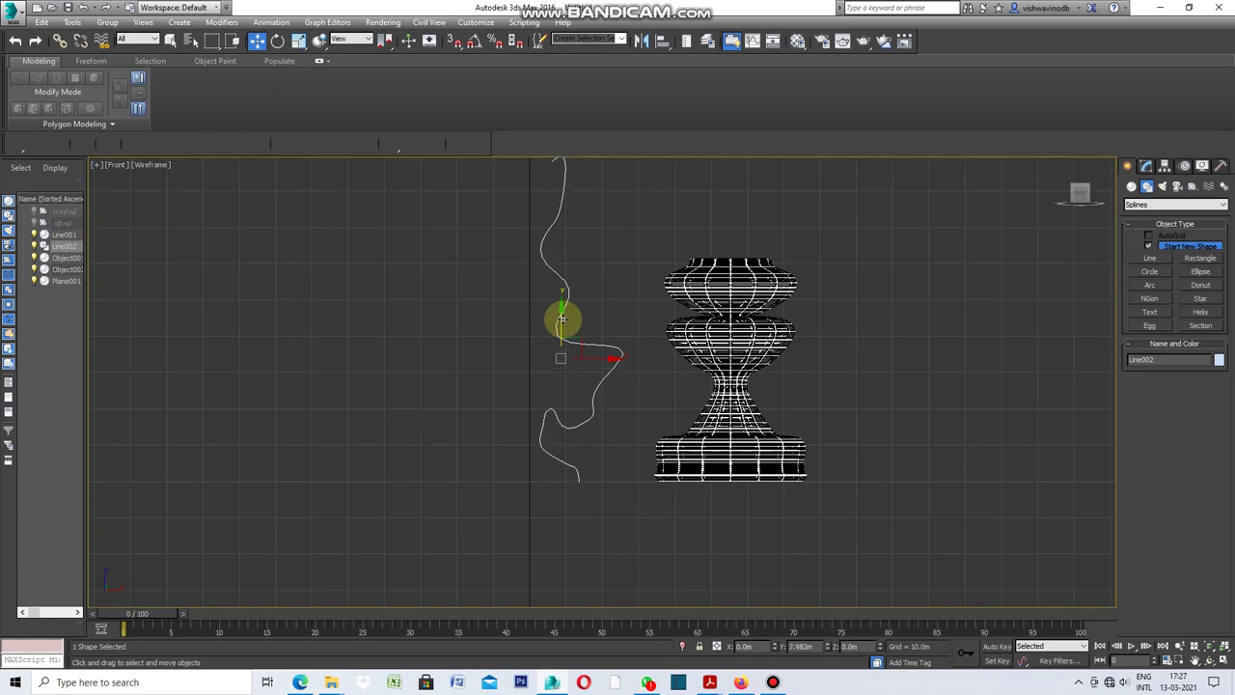
pyautogui.scroll(-3, 599, 391)
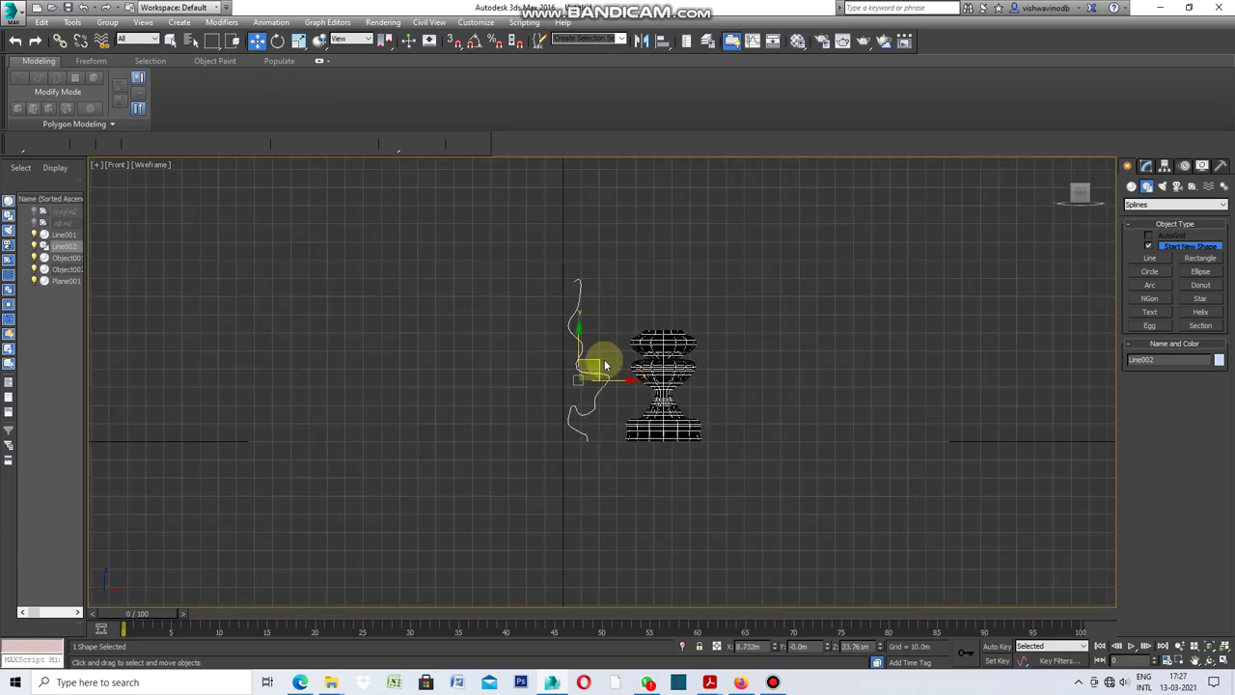
pyautogui.scroll(2, 587, 376)
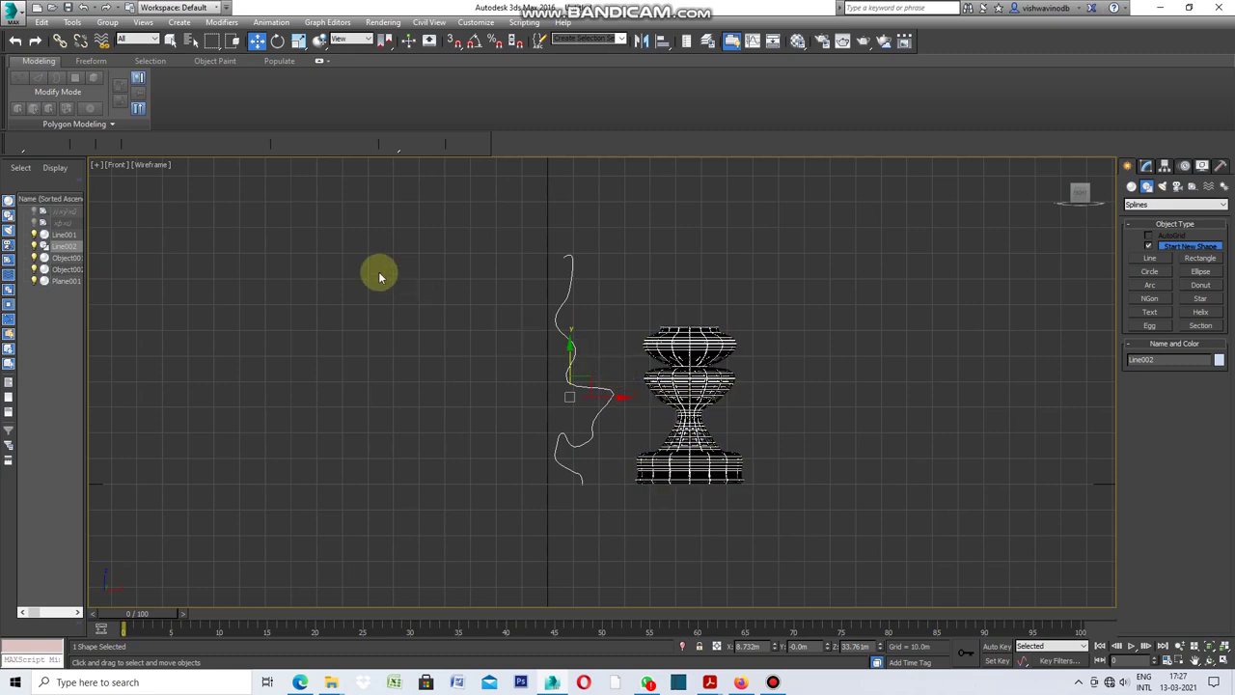
pyautogui.rightClick(513, 322)
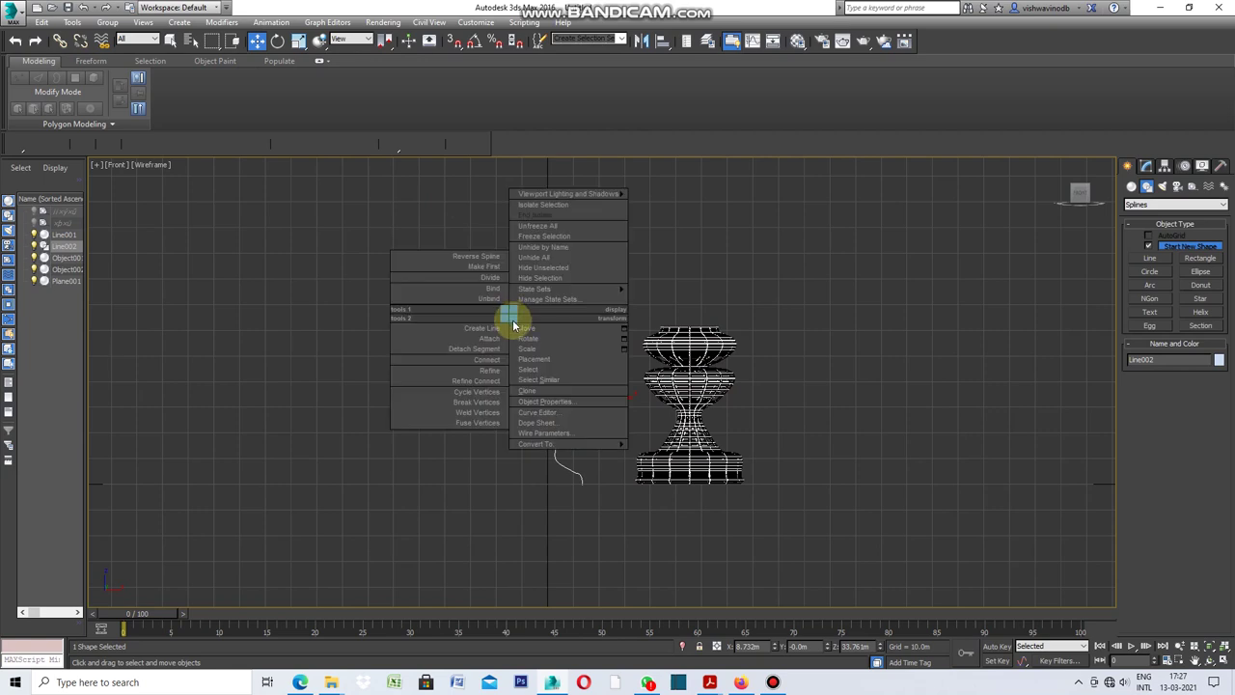
pyautogui.moveTo(550, 444)
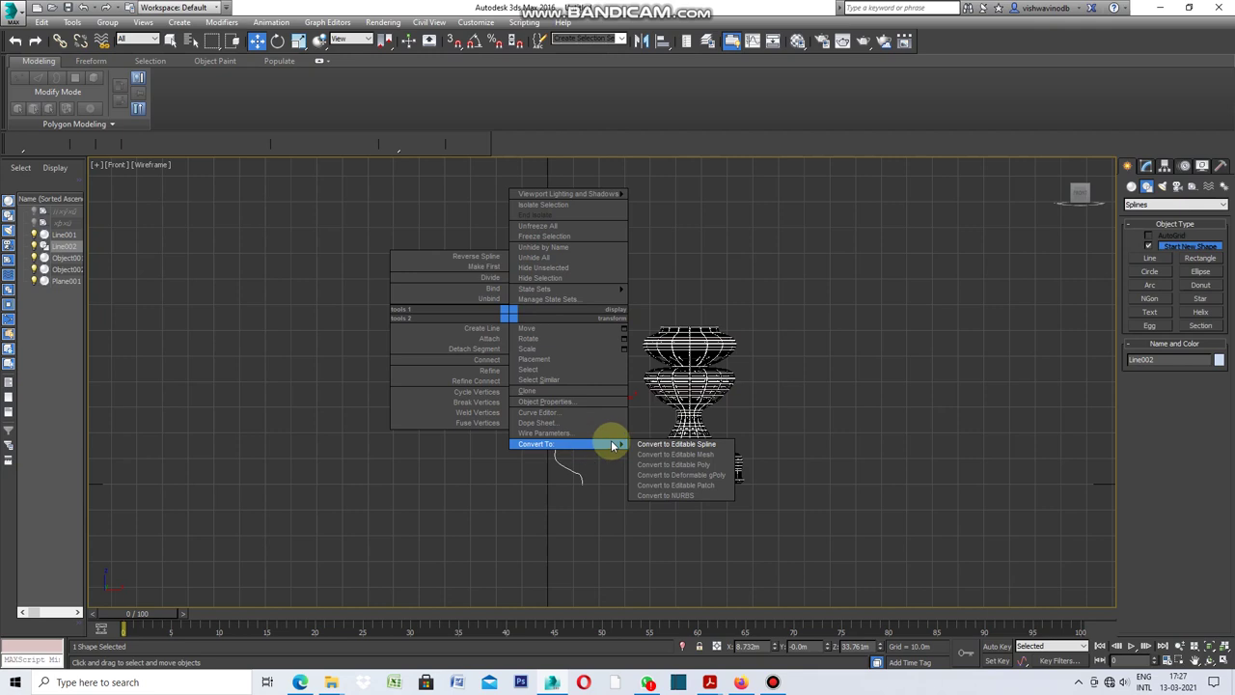
# Apply a 360°, 16-segment Lathe modifier to Line002 and return to four viewports
pyautogui.click(1145, 167)
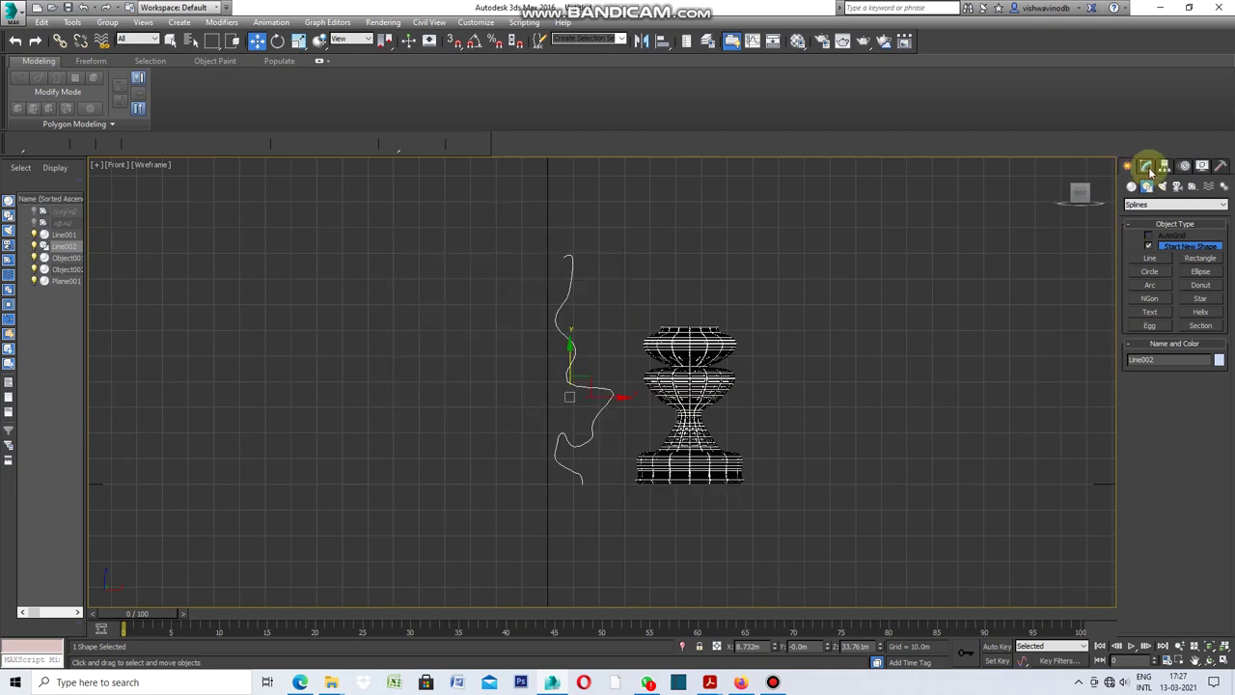
pyautogui.click(1223, 204)
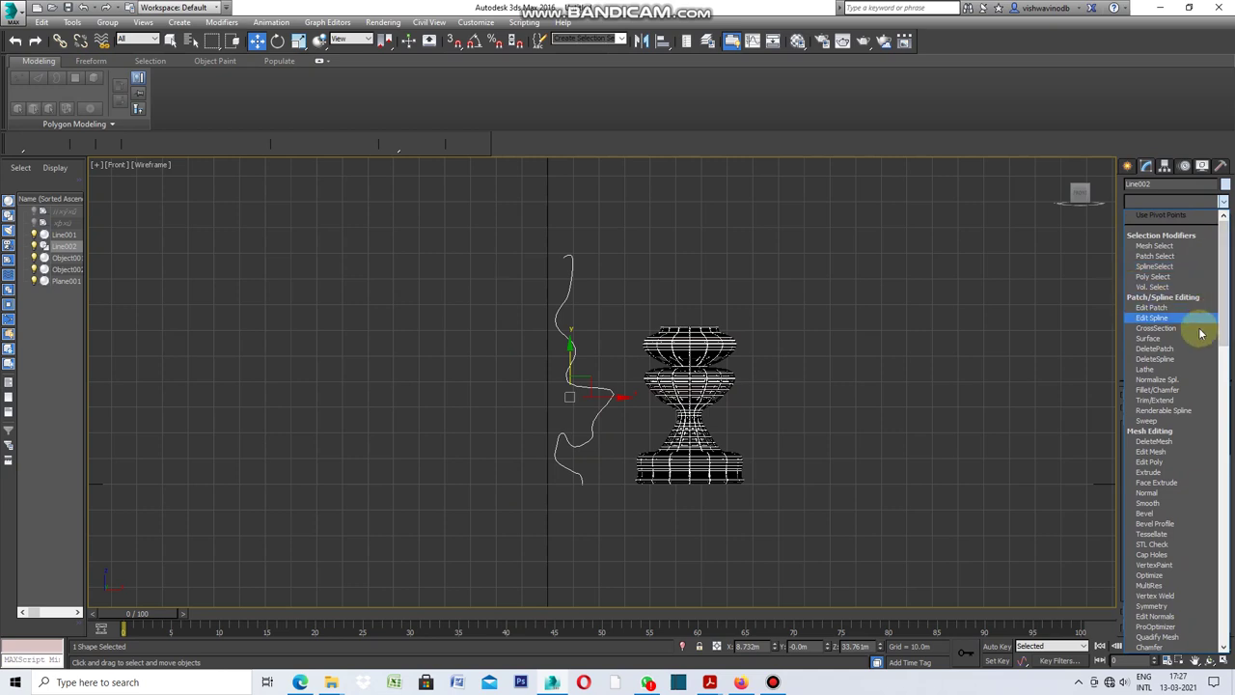
pyautogui.click(1159, 374)
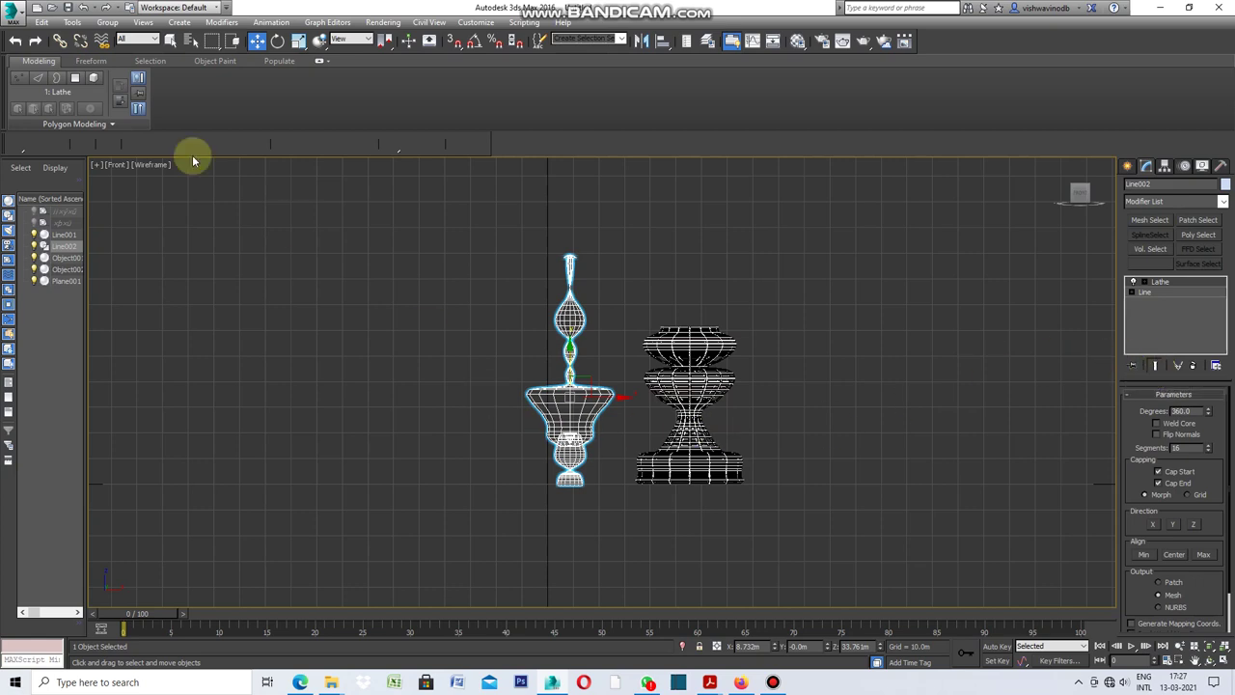
pyautogui.click(97, 169)
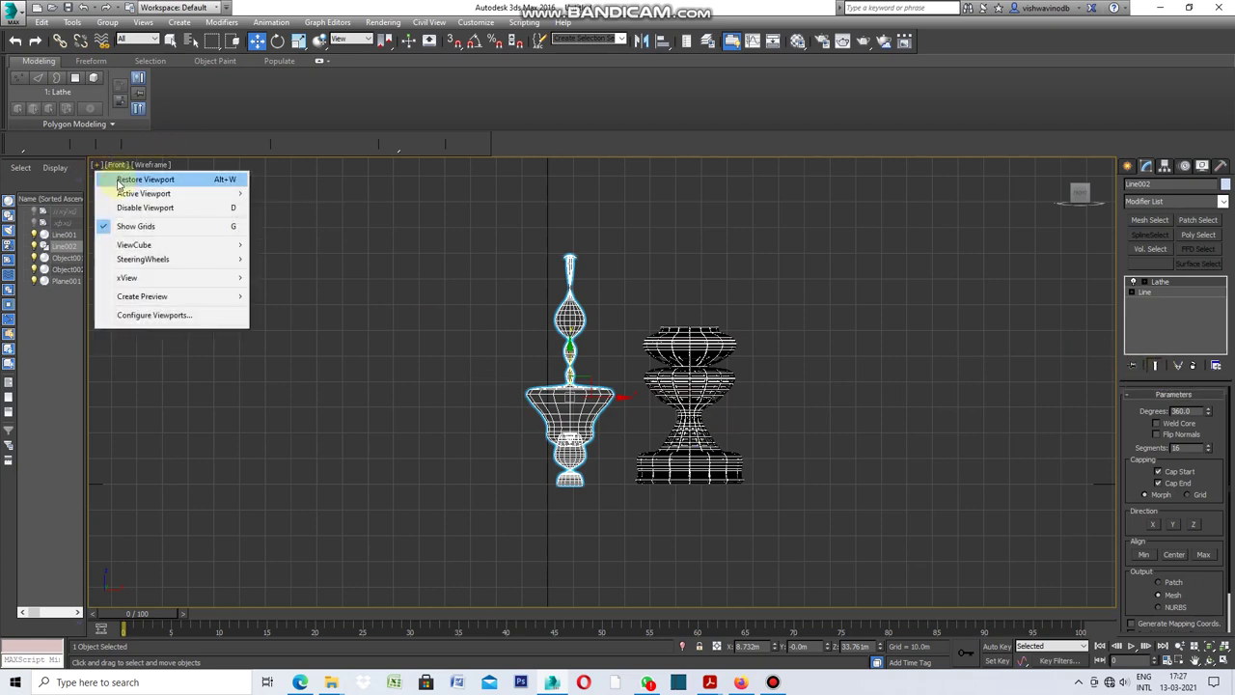
pyautogui.click(120, 179)
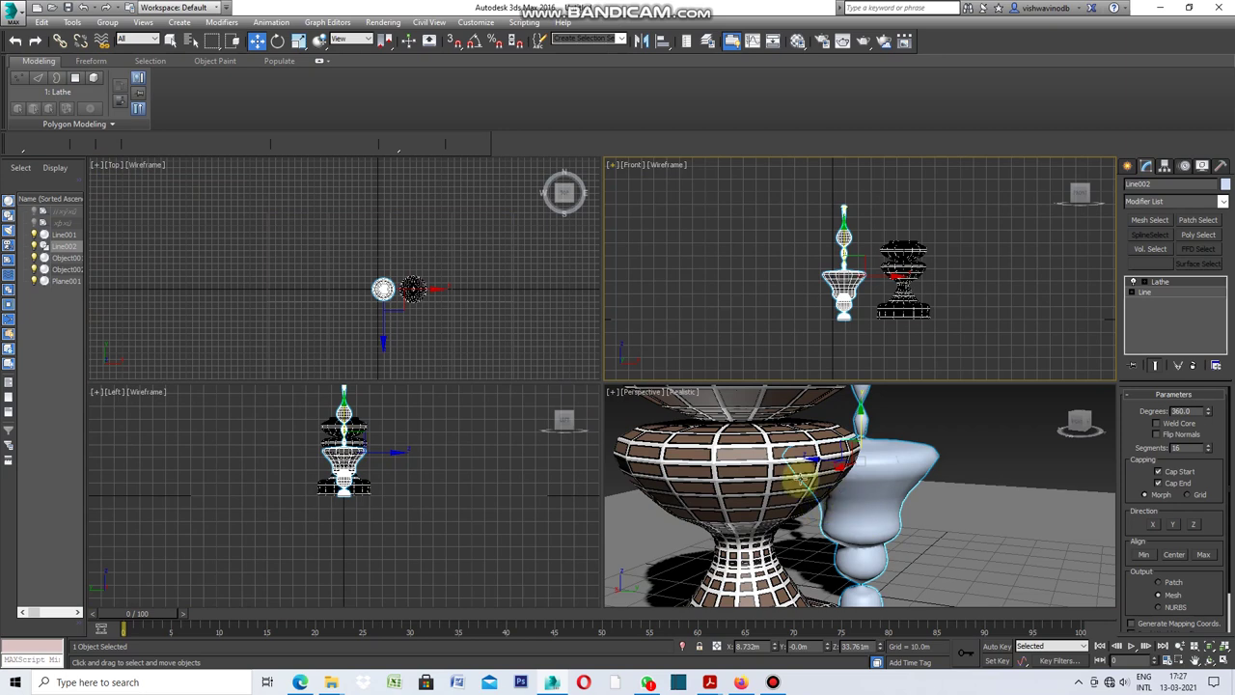
# Maximize Perspective, zoom out, and orbit down onto the lathed spired column beside the gridded tower
pyautogui.click(612, 397)
pyautogui.click(637, 402)
pyautogui.scroll(-3, 730, 445)
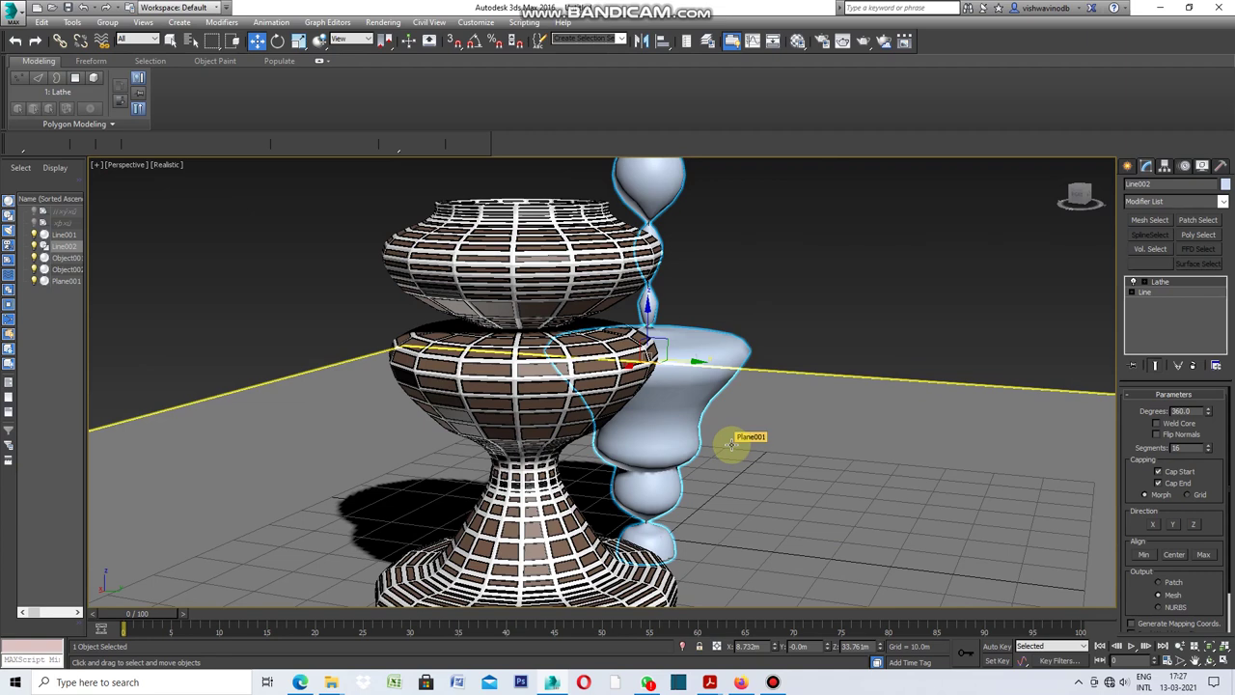
pyautogui.click(1209, 660)
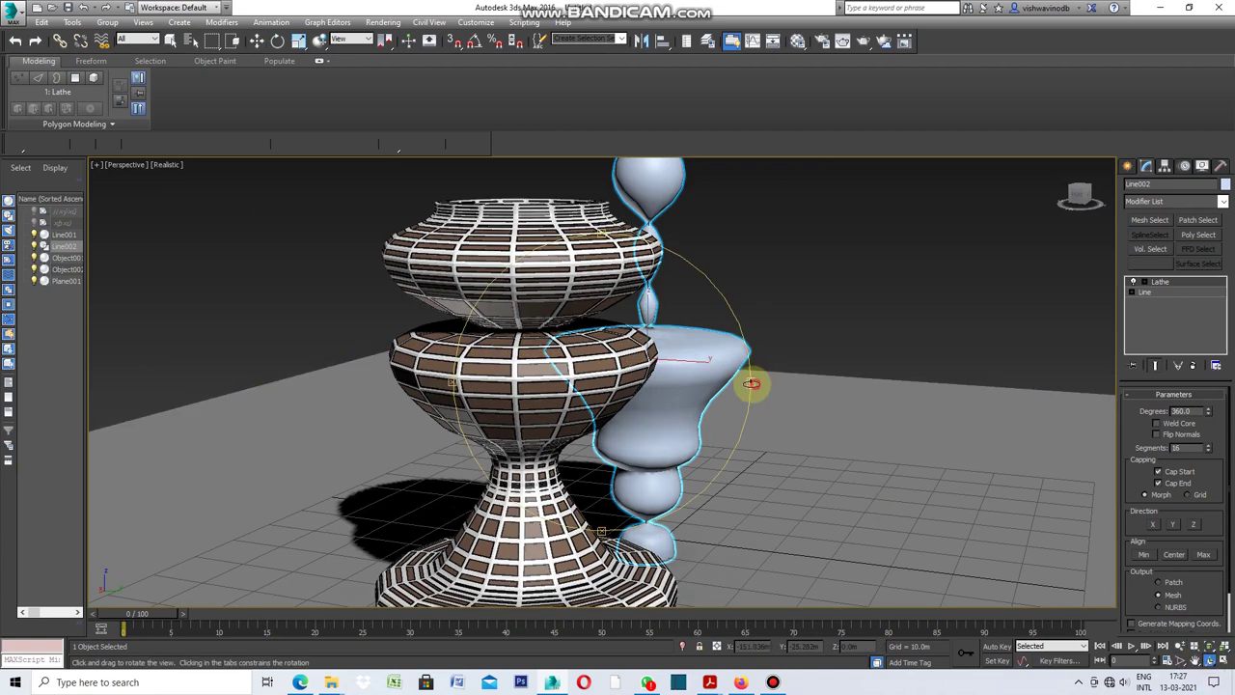
pyautogui.moveTo(750, 384); pyautogui.dragTo(659, 408)
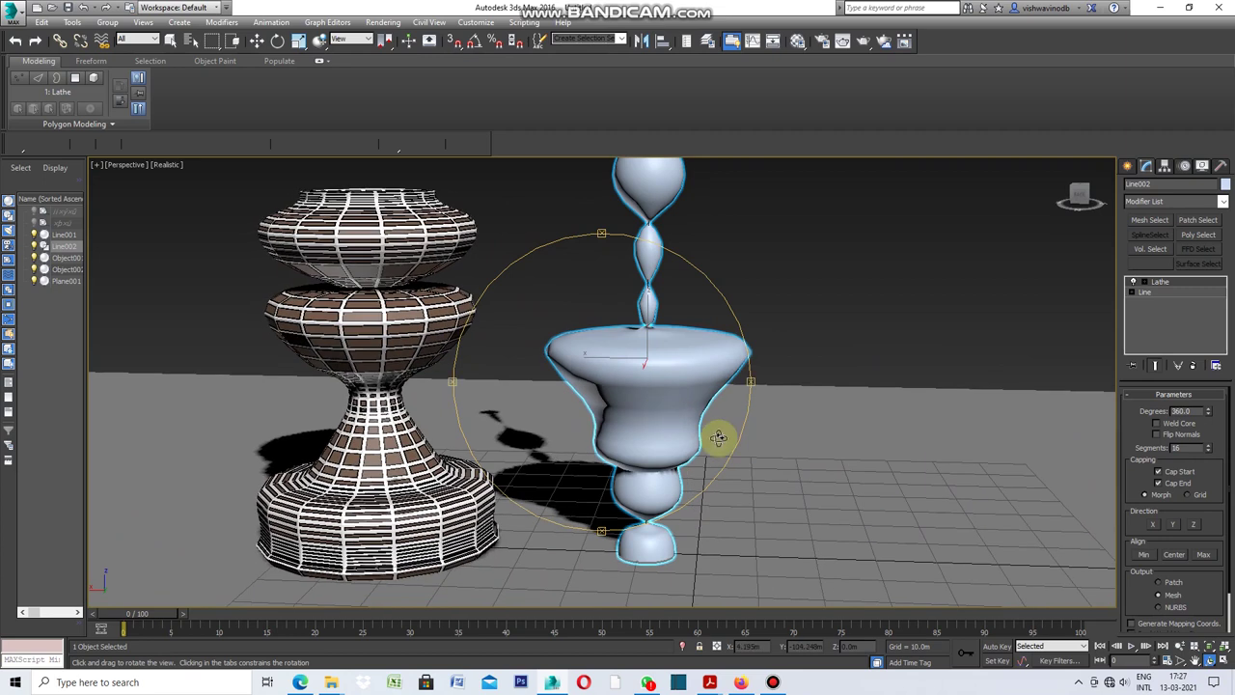
pyautogui.moveTo(750, 488); pyautogui.dragTo(752, 484)
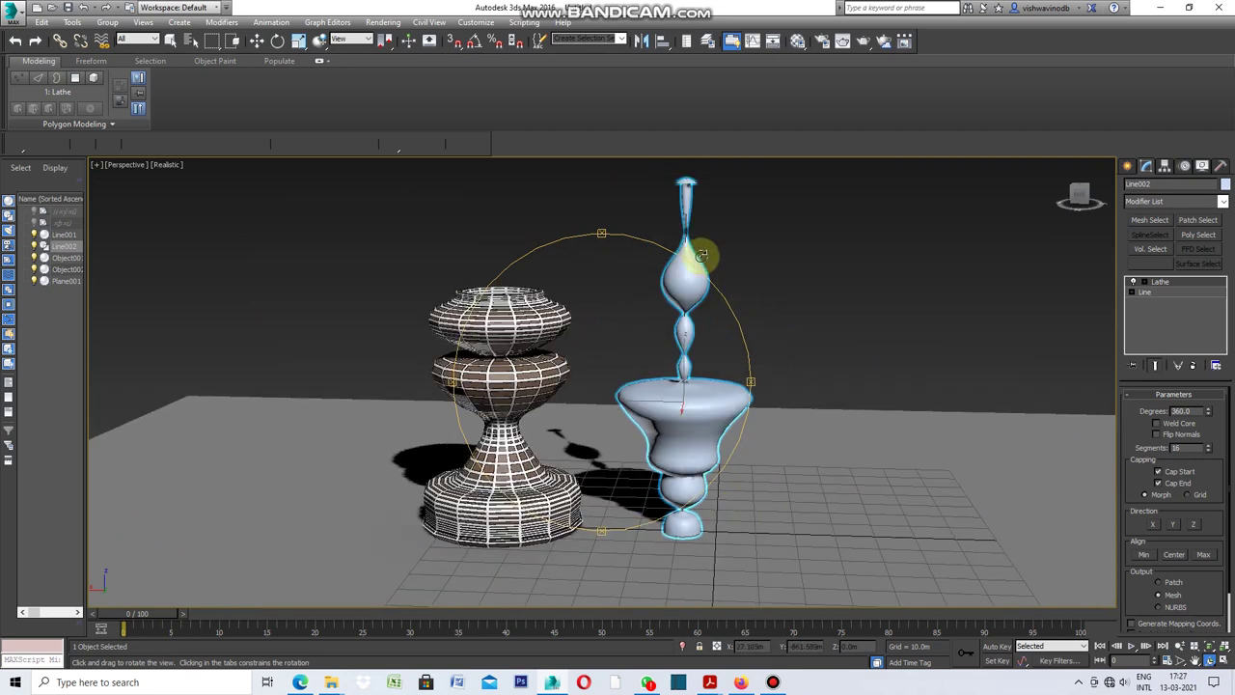
pyautogui.moveTo(762, 310); pyautogui.dragTo(755, 327)
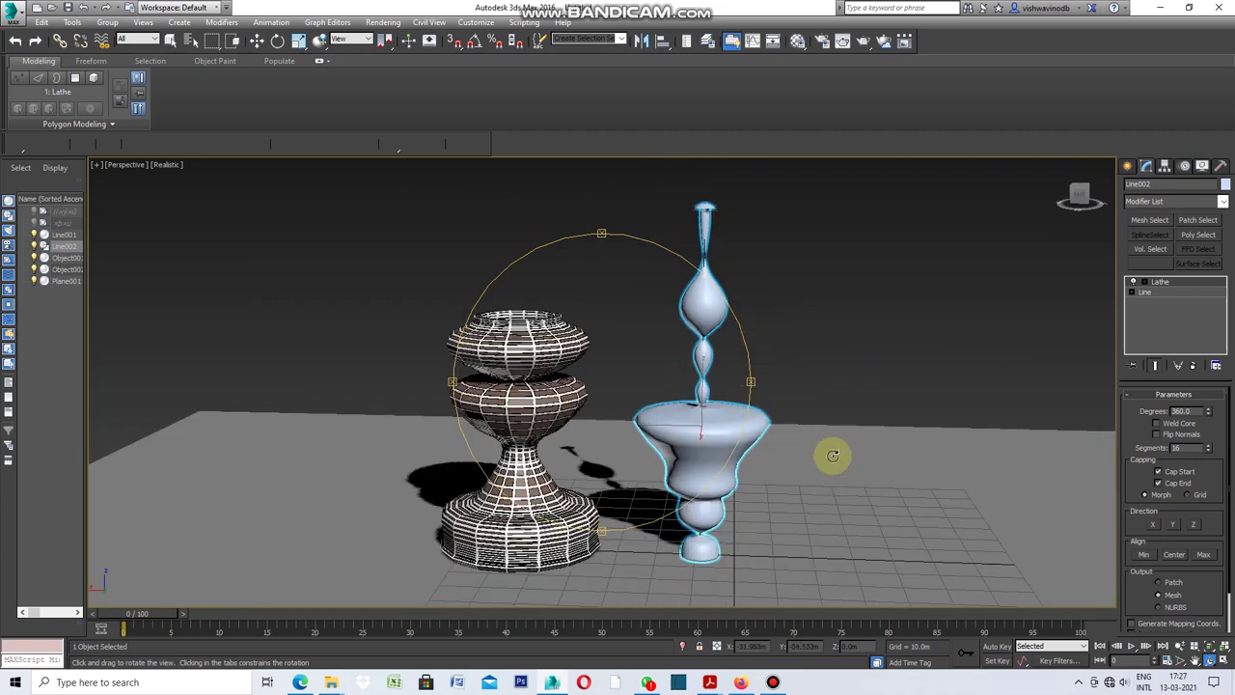
pyautogui.rightClick(829, 428)
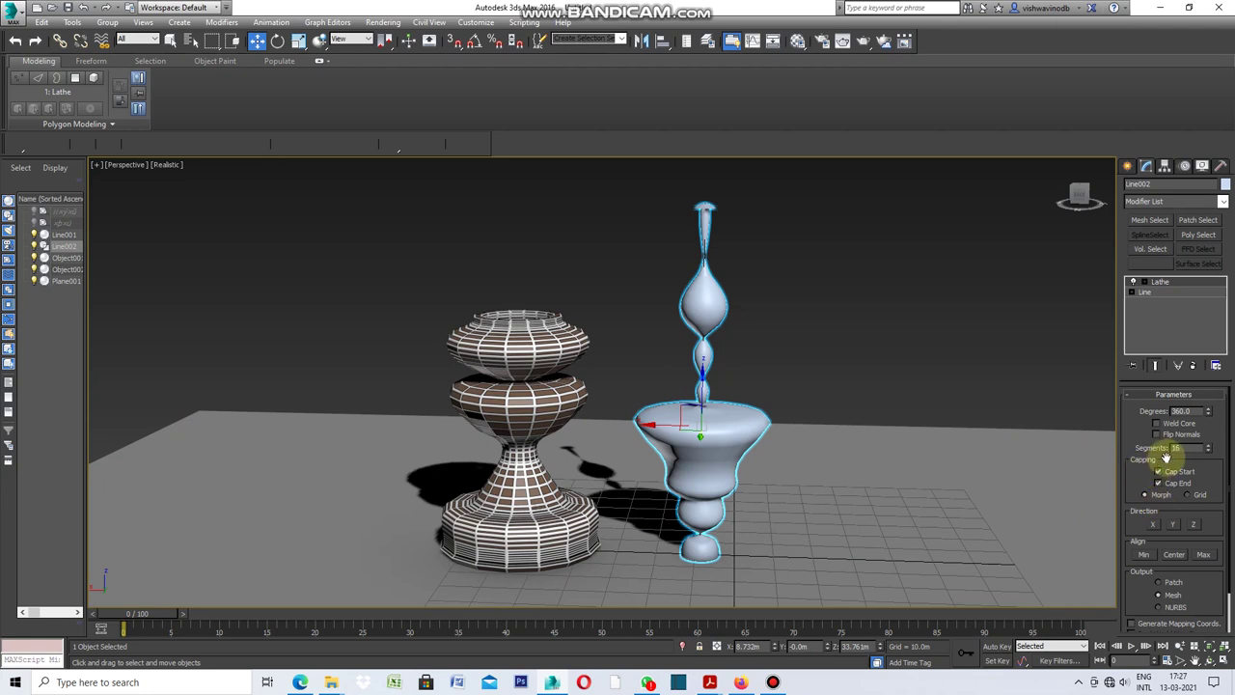
pyautogui.click(171, 168)
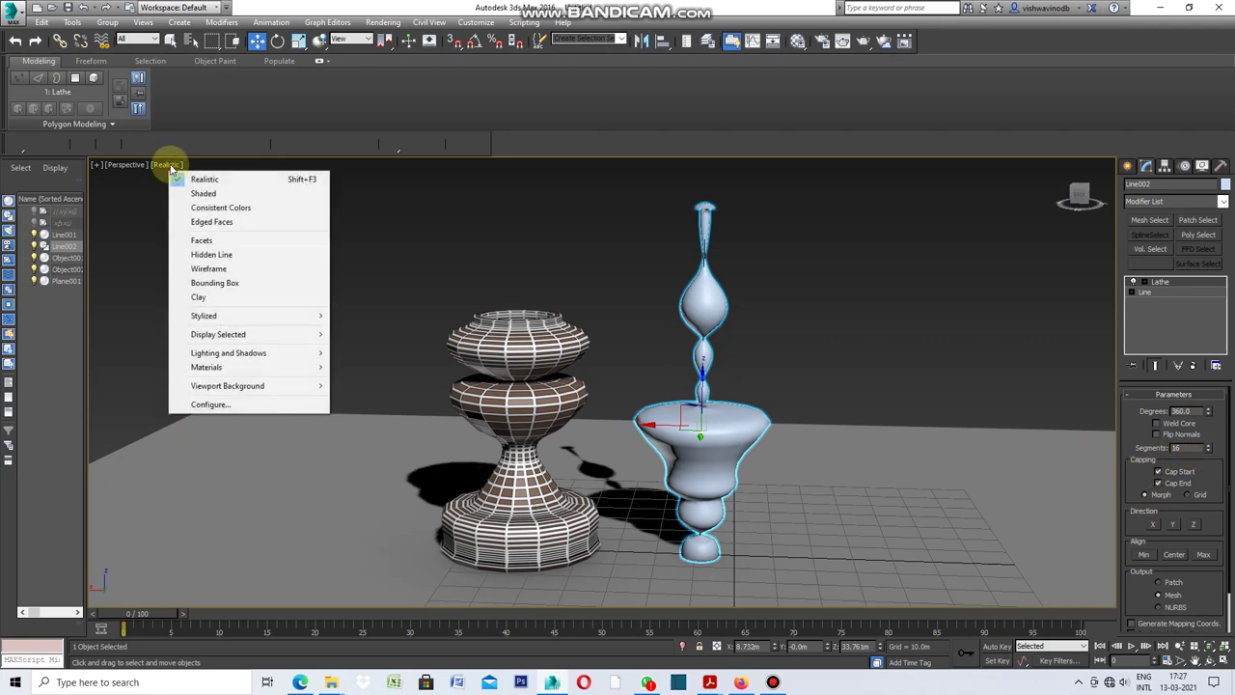
# Show edged faces, adjust Line002's Lathe segment count, and switch the revolve axis to X
pyautogui.click(220, 226)
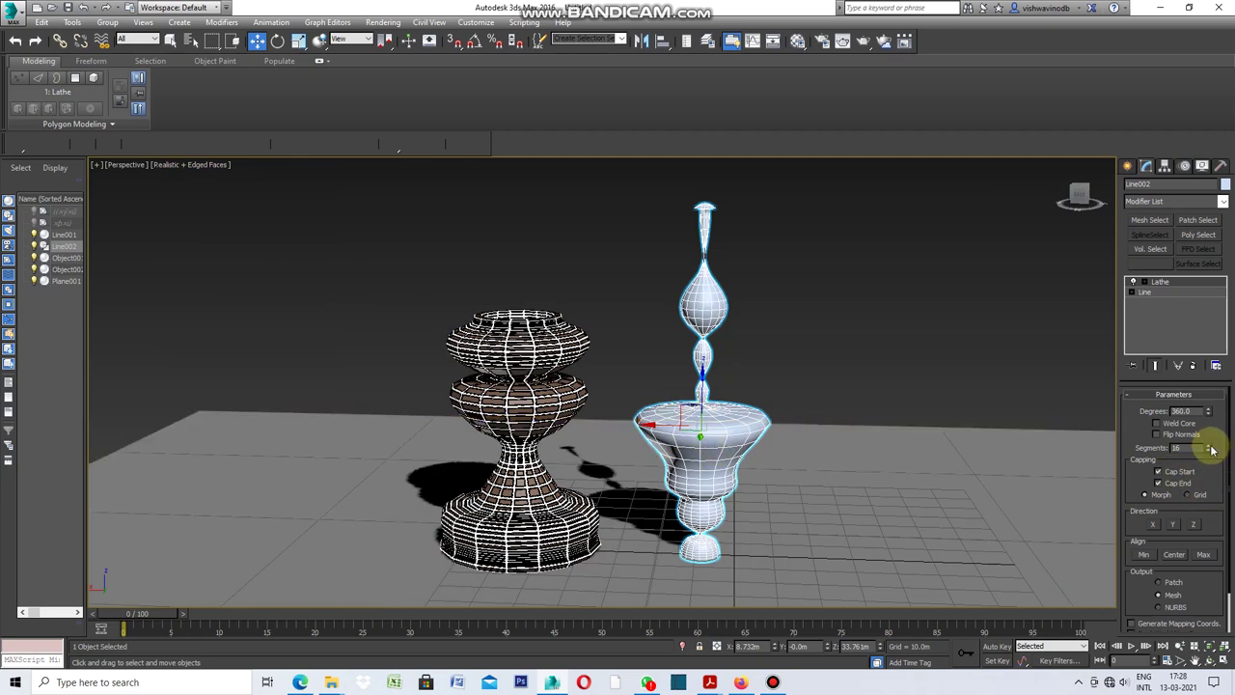
pyautogui.moveTo(1211, 450)
pyautogui.mouseDown()
pyautogui.moveTo(1200, 399)
pyautogui.moveTo(1199, 464)
pyautogui.mouseUp()
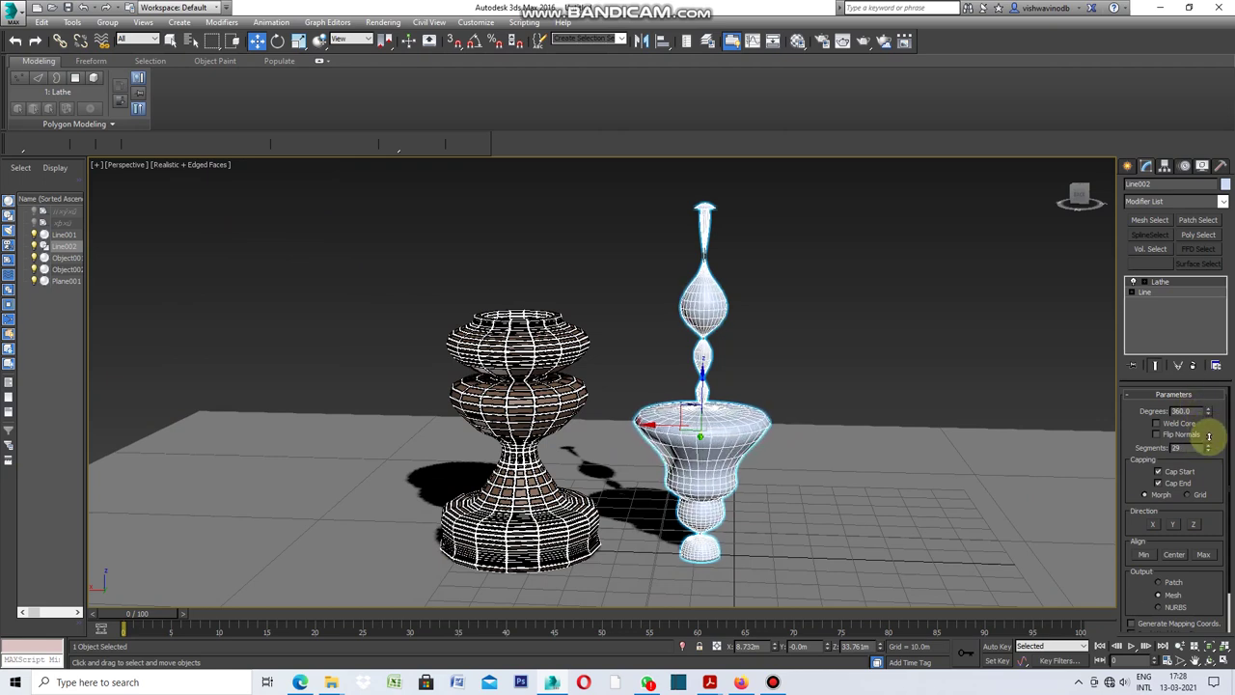
pyautogui.click(1184, 448)
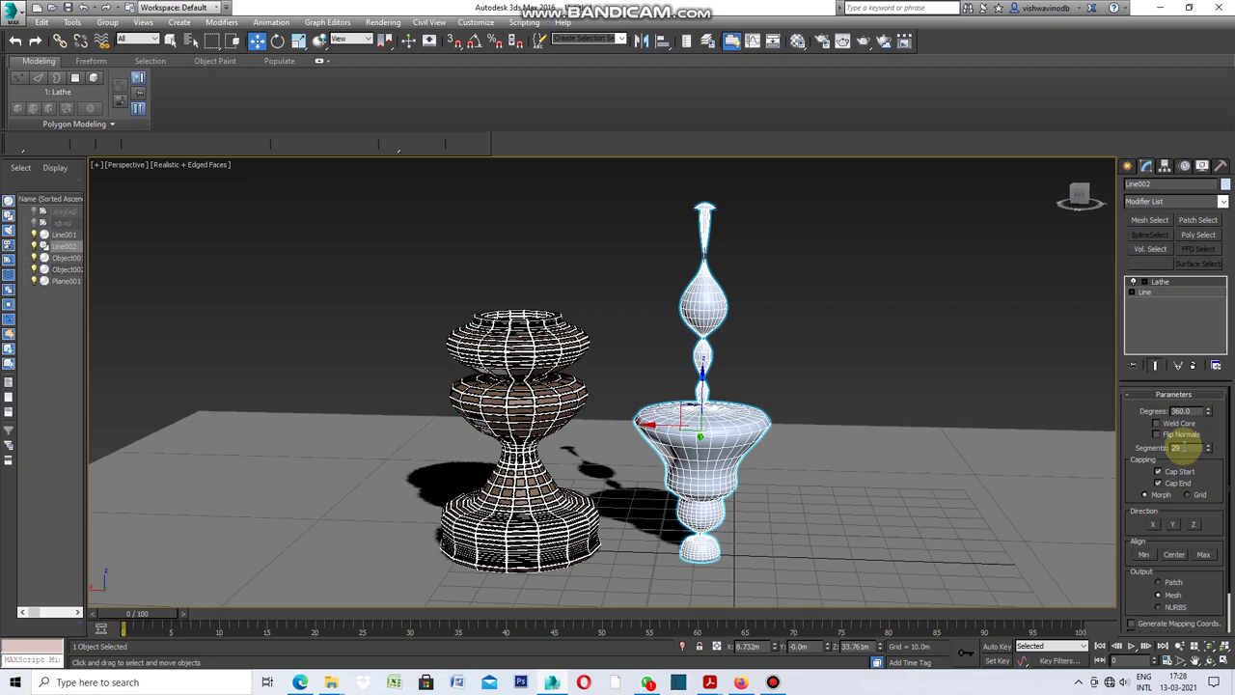
pyautogui.write('2')
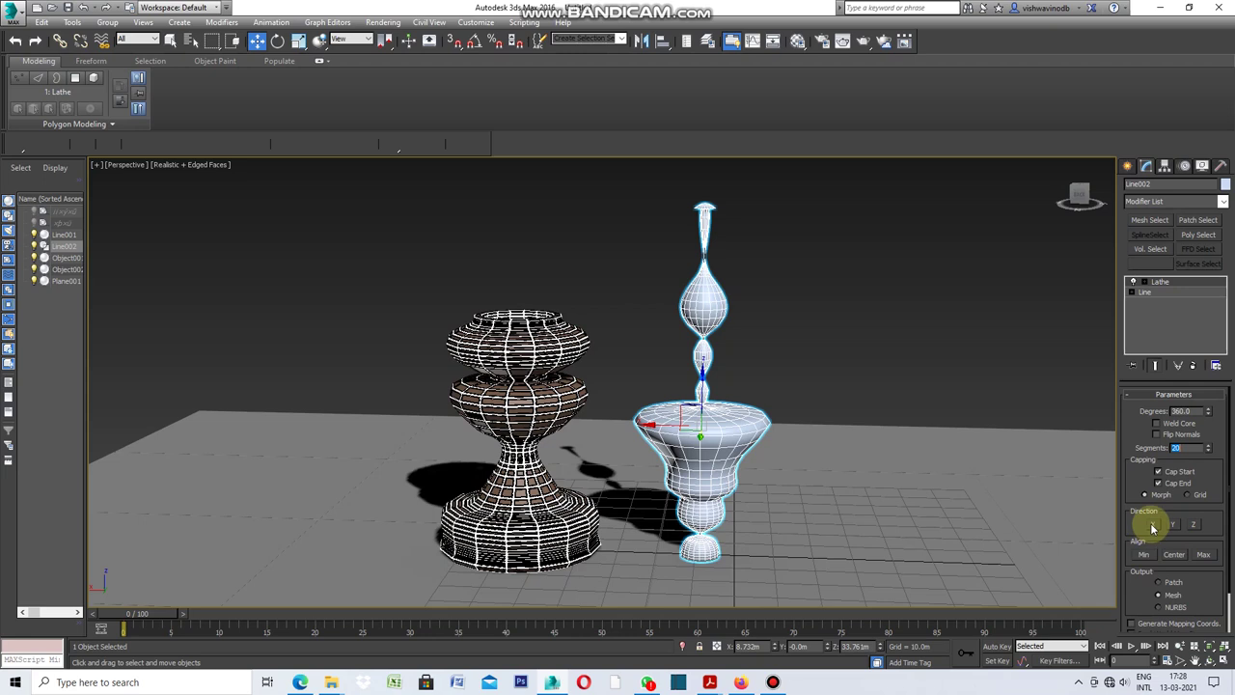
pyautogui.click(1152, 525)
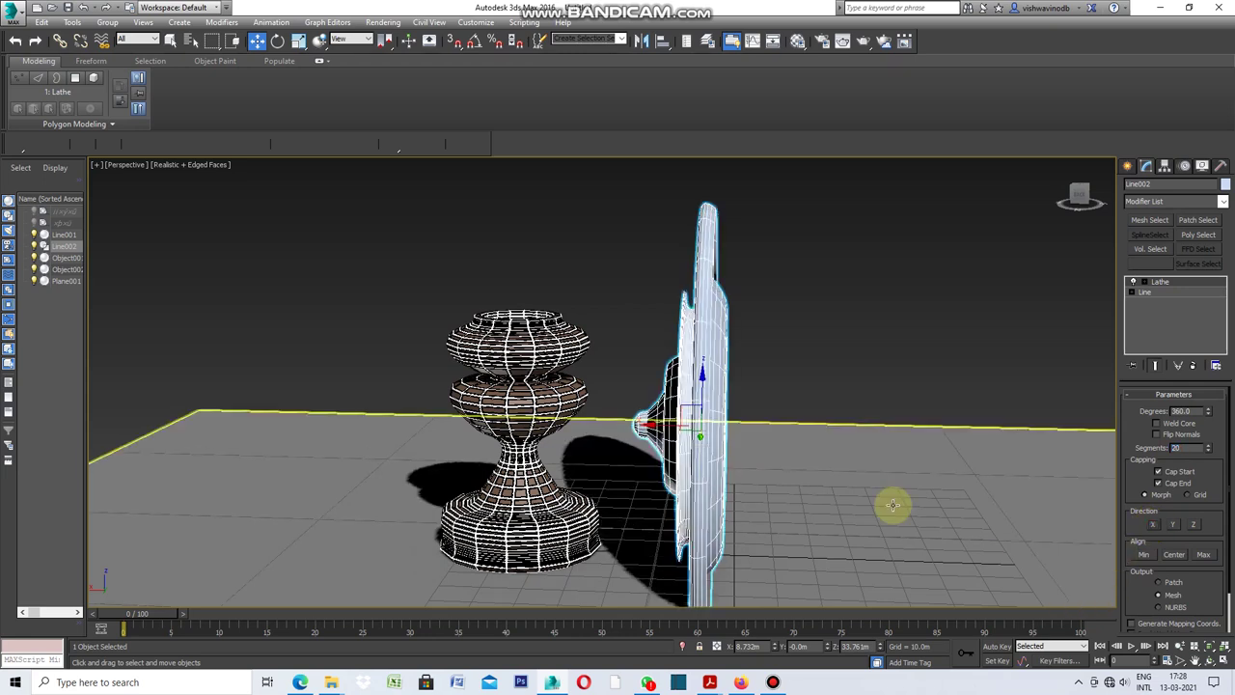
pyautogui.click(1210, 660)
pyautogui.moveTo(454, 391)
pyautogui.mouseDown()
pyautogui.moveTo(515, 408)
pyautogui.moveTo(516, 397)
pyautogui.moveTo(457, 396)
pyautogui.mouseUp()
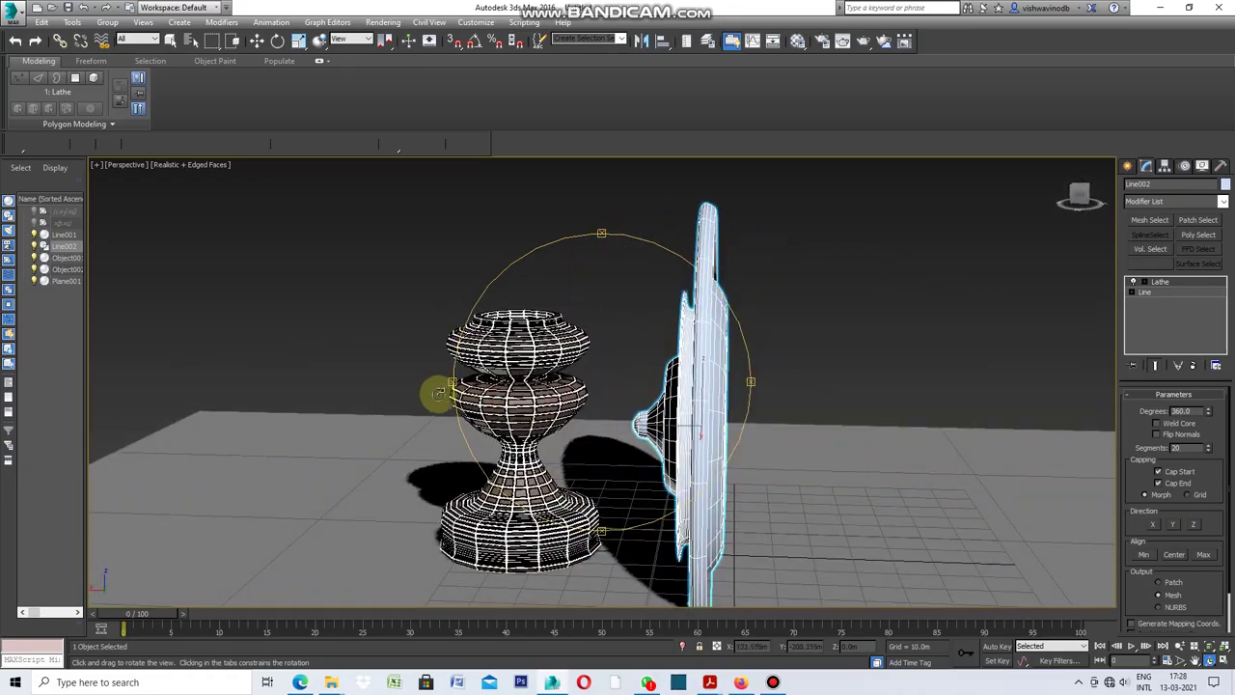
pyautogui.moveTo(449, 382); pyautogui.dragTo(427, 383)
pyautogui.moveTo(745, 386)
pyautogui.mouseDown()
pyautogui.moveTo(715, 396)
pyautogui.moveTo(775, 396)
pyautogui.mouseUp()
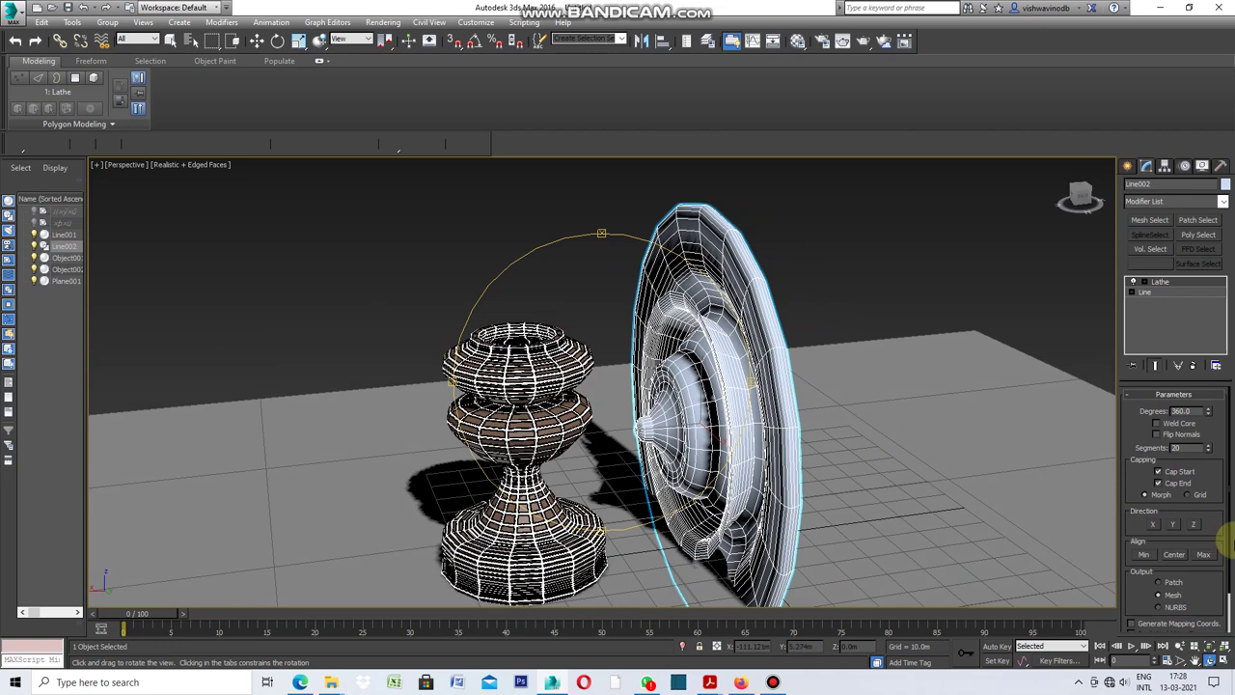
pyautogui.click(1174, 526)
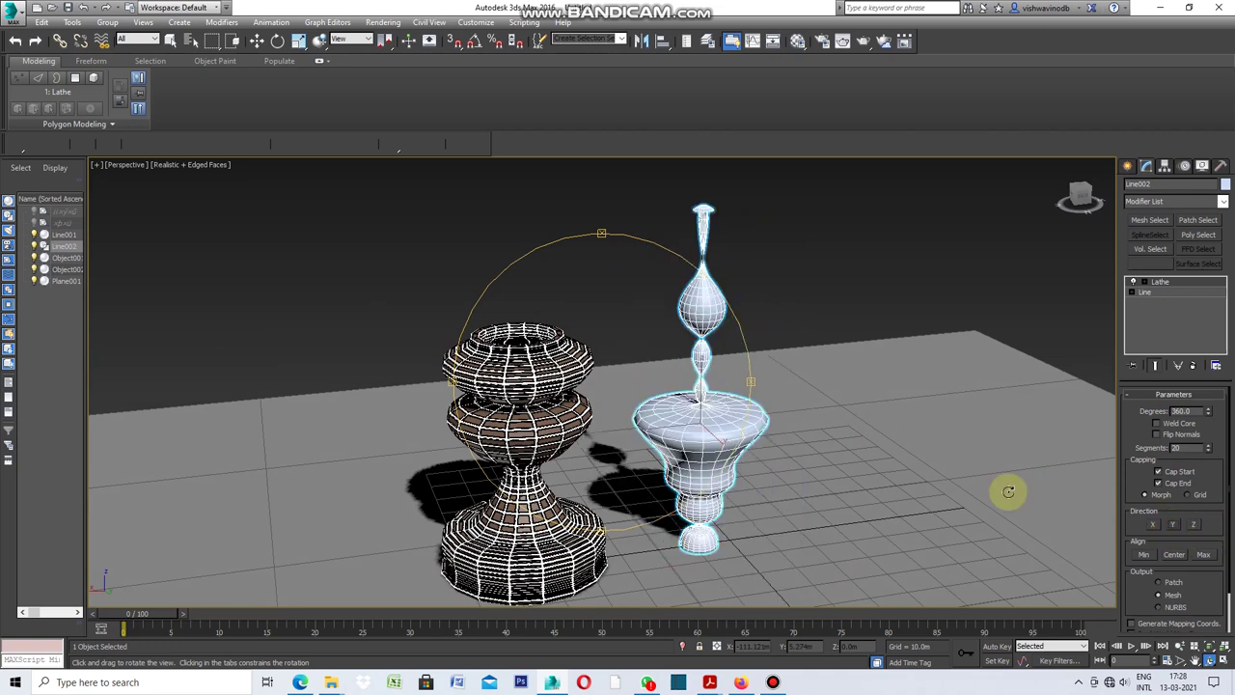
pyautogui.click(1192, 526)
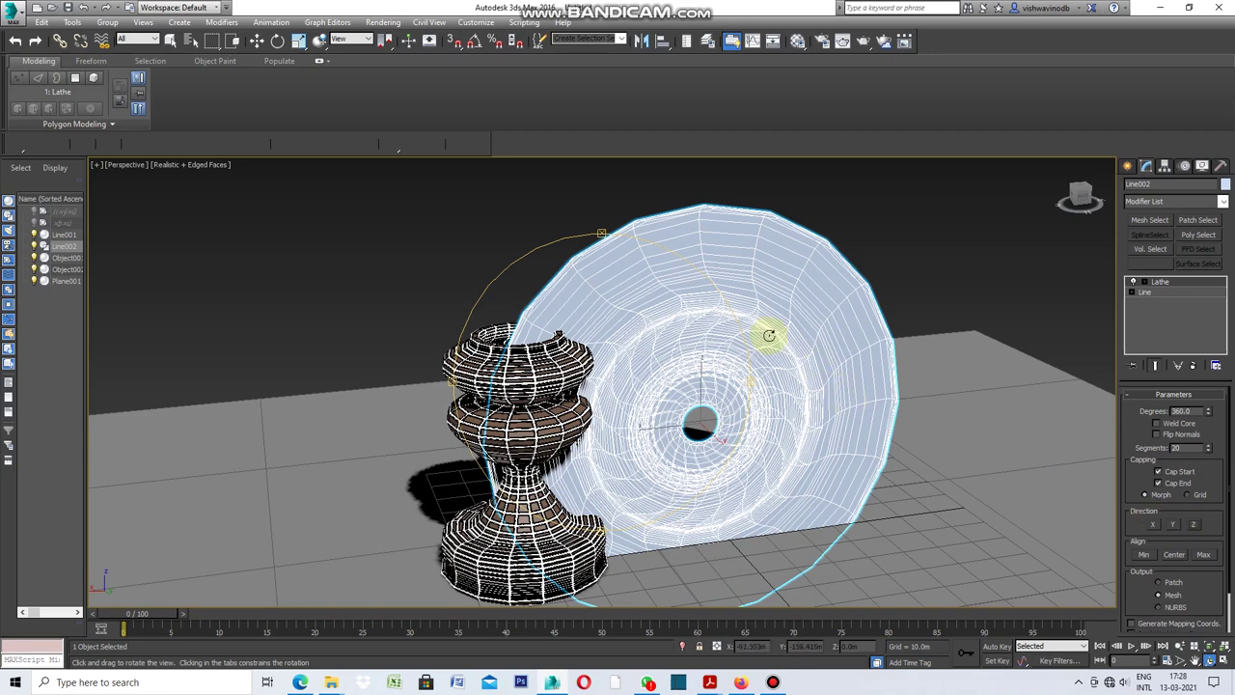
pyautogui.moveTo(452, 381)
pyautogui.mouseDown()
pyautogui.moveTo(527, 417)
pyautogui.moveTo(447, 388)
pyautogui.mouseUp()
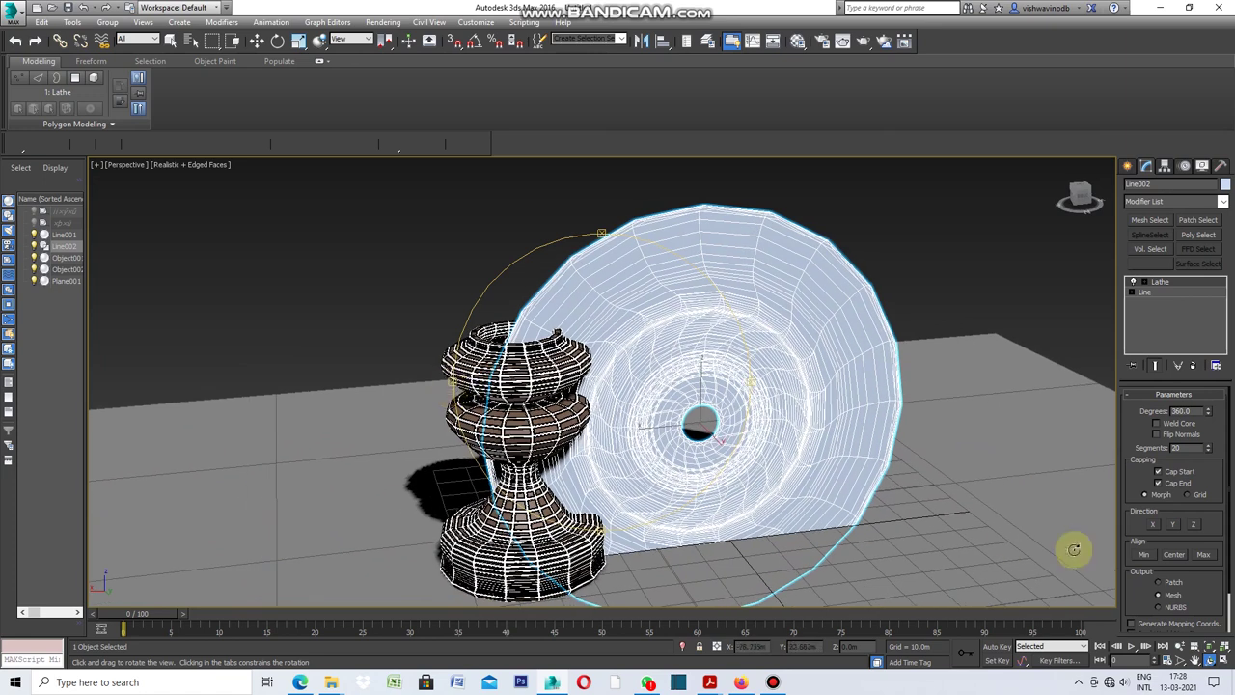
pyautogui.click(1173, 526)
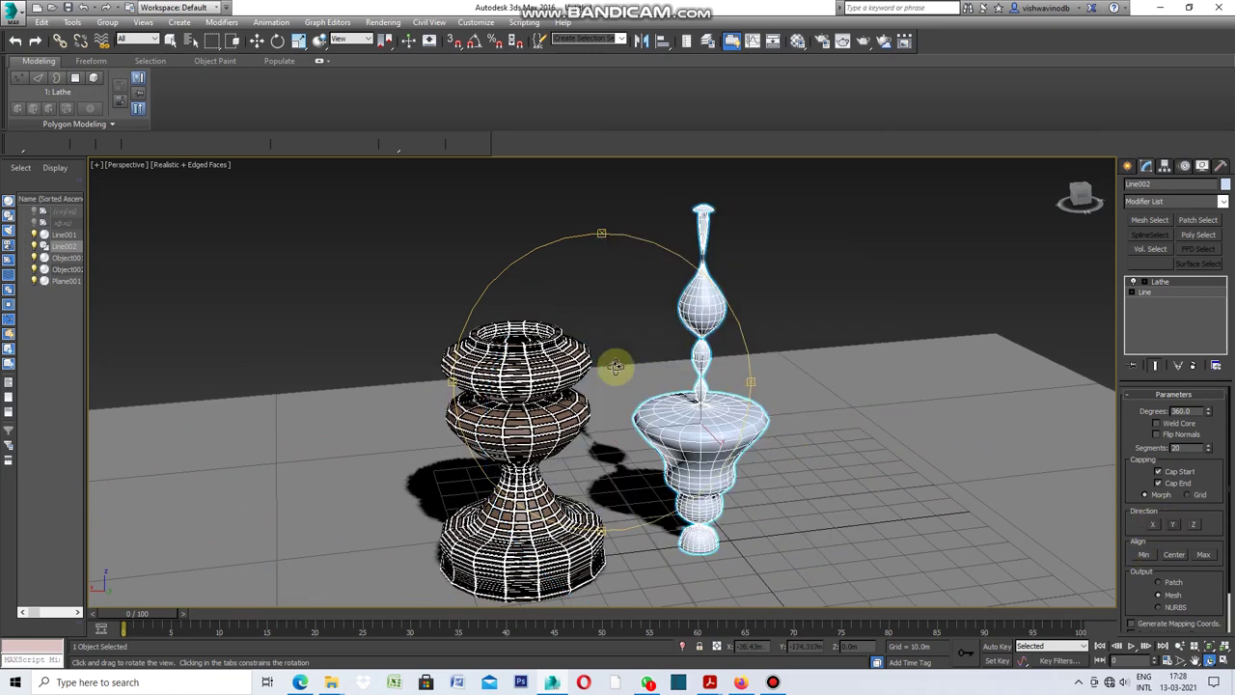
# Try Lathe Align Min, Center and Max on Line002, orbiting after each, ending on Max
pyautogui.click(1146, 556)
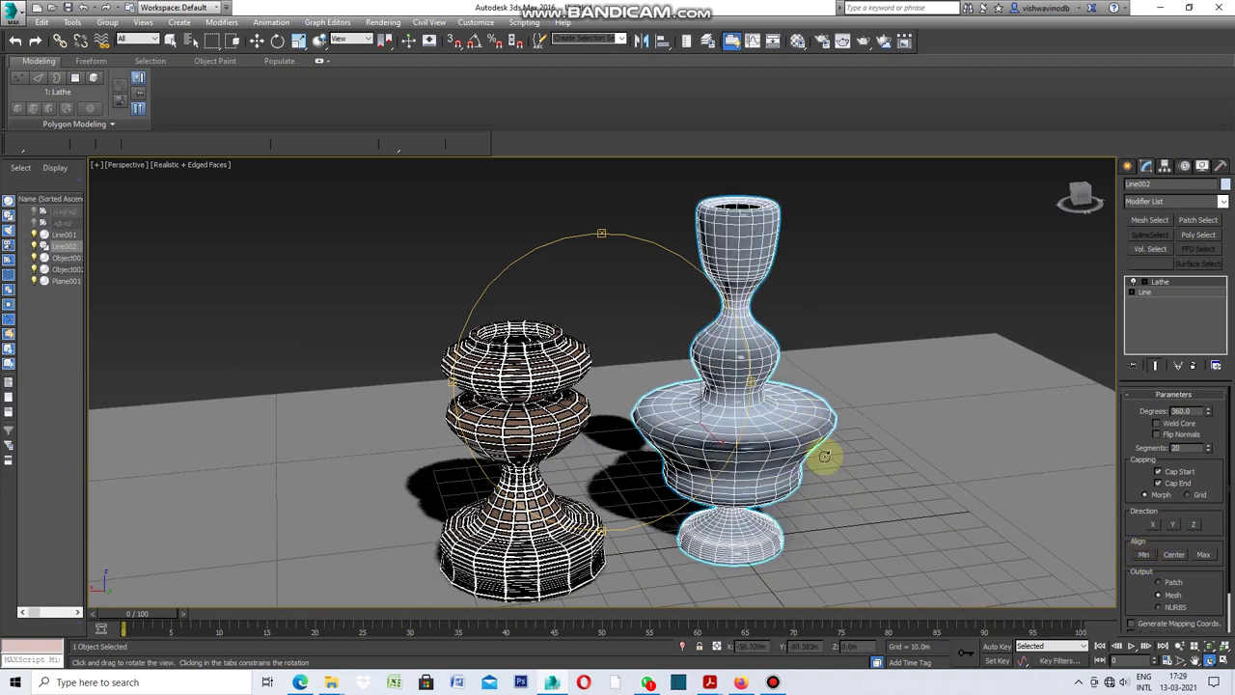
pyautogui.click(753, 387)
pyautogui.moveTo(753, 387); pyautogui.dragTo(743, 394)
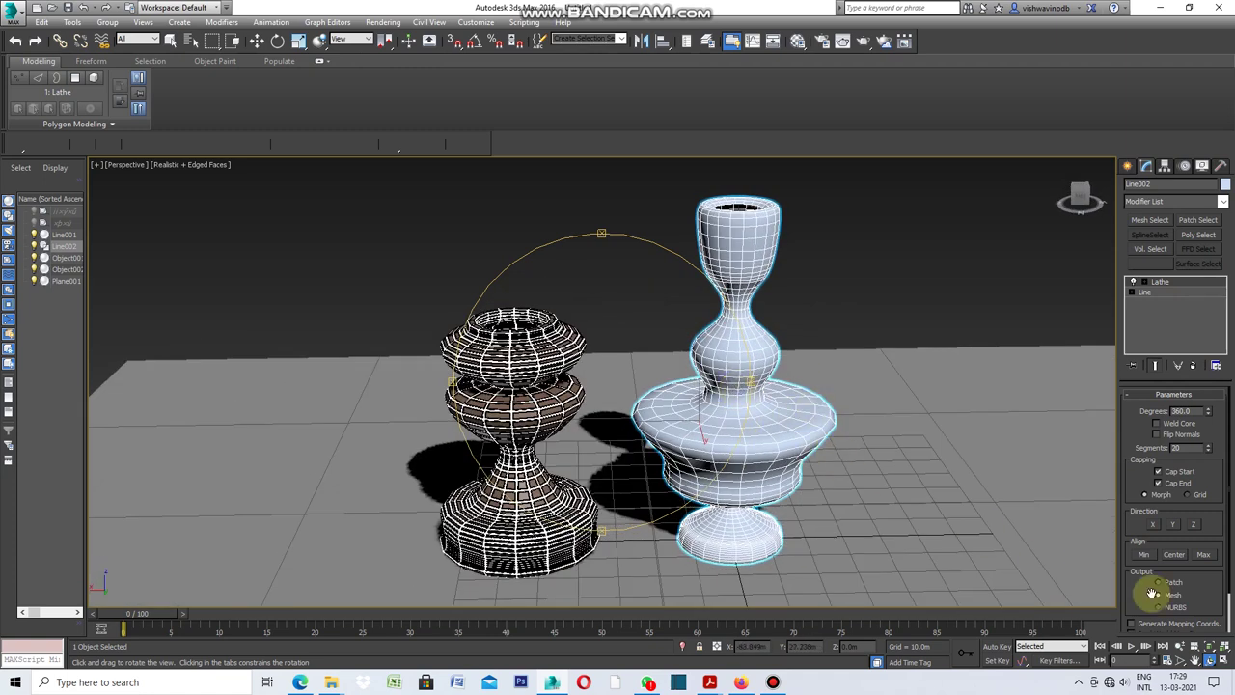
pyautogui.click(1174, 556)
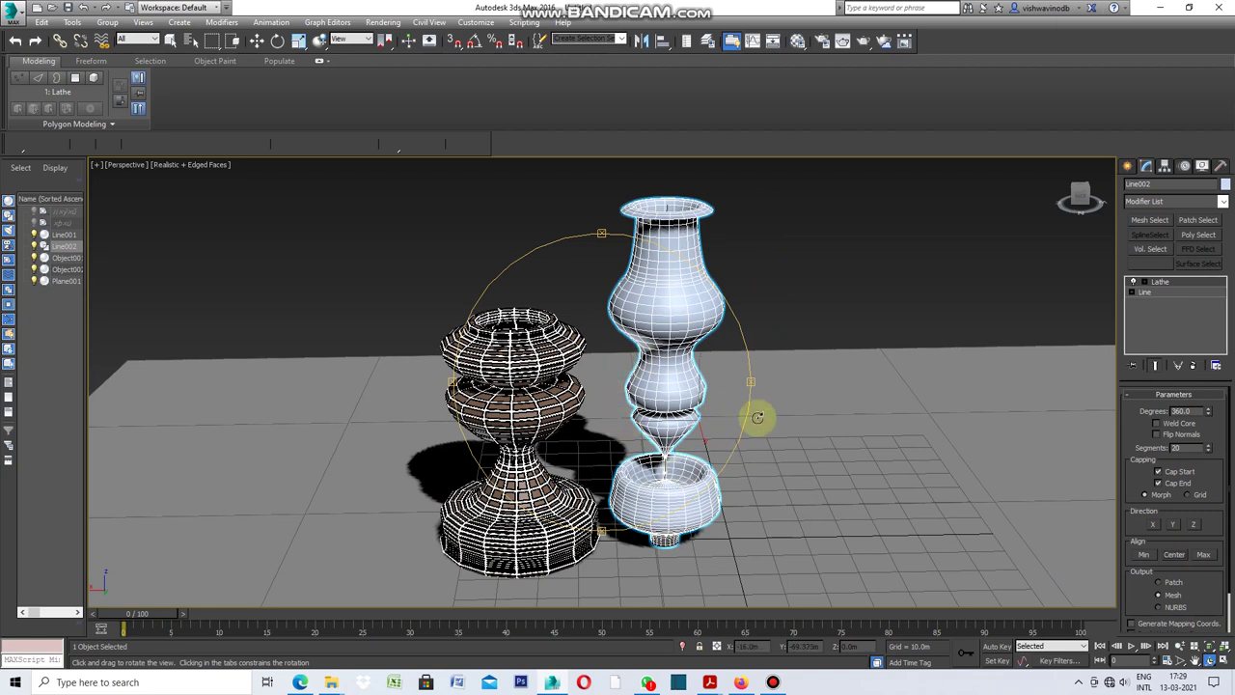
pyautogui.moveTo(749, 385)
pyautogui.mouseDown()
pyautogui.moveTo(634, 395)
pyautogui.moveTo(761, 383)
pyautogui.mouseUp()
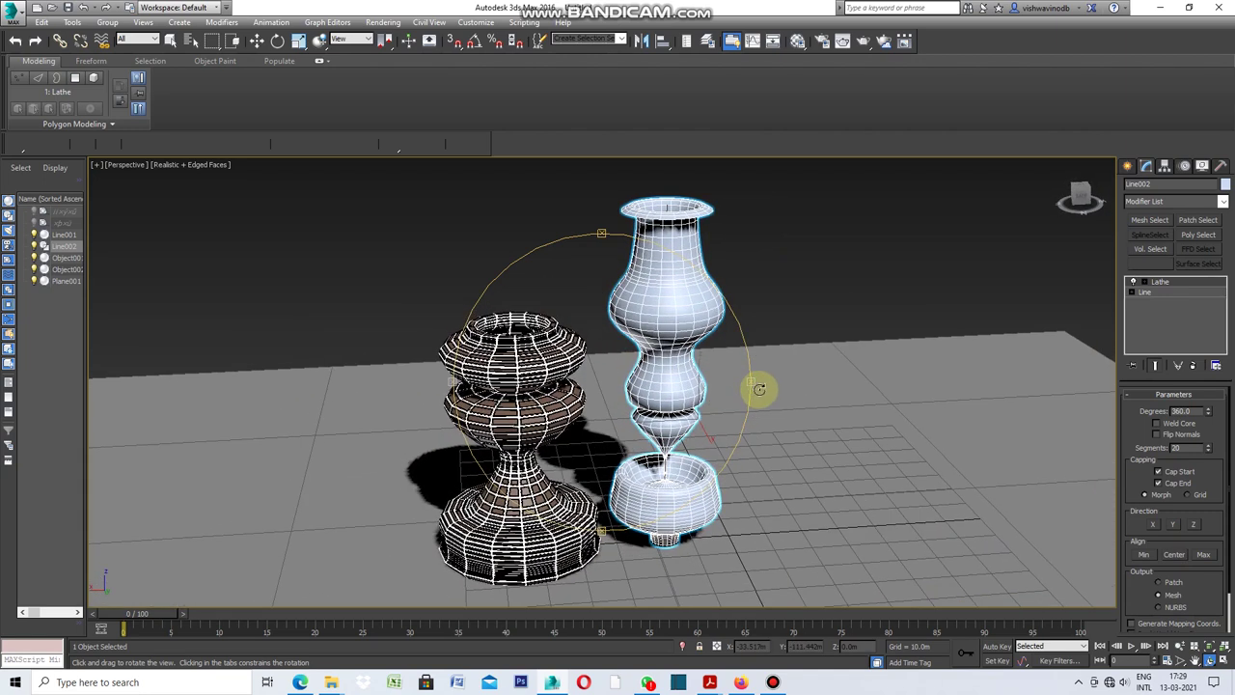
pyautogui.click(1204, 557)
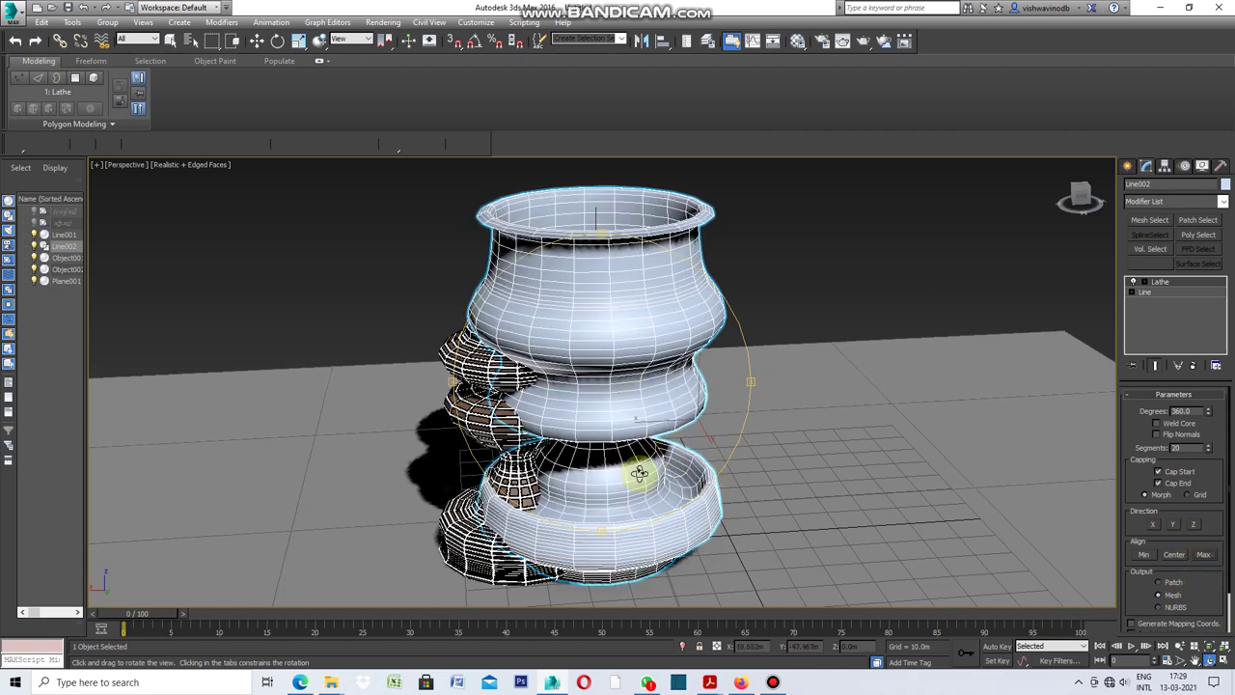
pyautogui.moveTo(454, 381)
pyautogui.mouseDown()
pyautogui.moveTo(613, 406)
pyautogui.moveTo(455, 400)
pyautogui.moveTo(542, 395)
pyautogui.mouseUp()
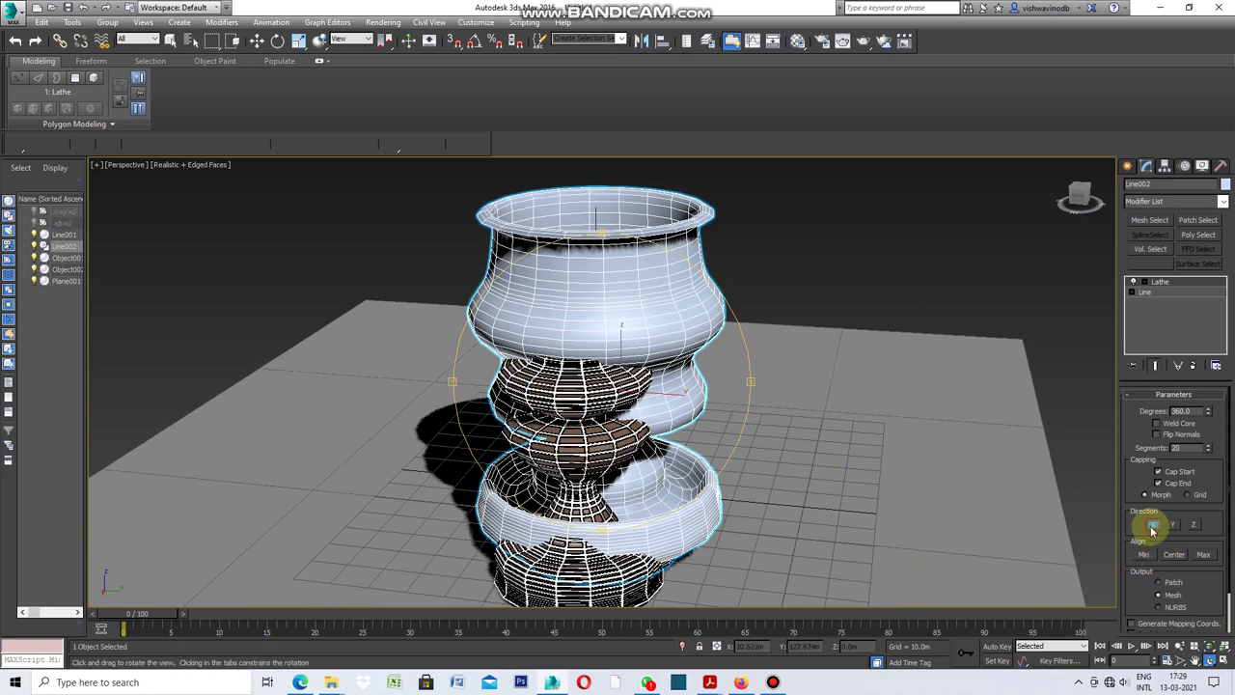
# Cycle Lathe direction X/Y and Align Min/Center/Max, settling on Align Center with Select and Move active
pyautogui.click(1151, 526)
pyautogui.click(1172, 524)
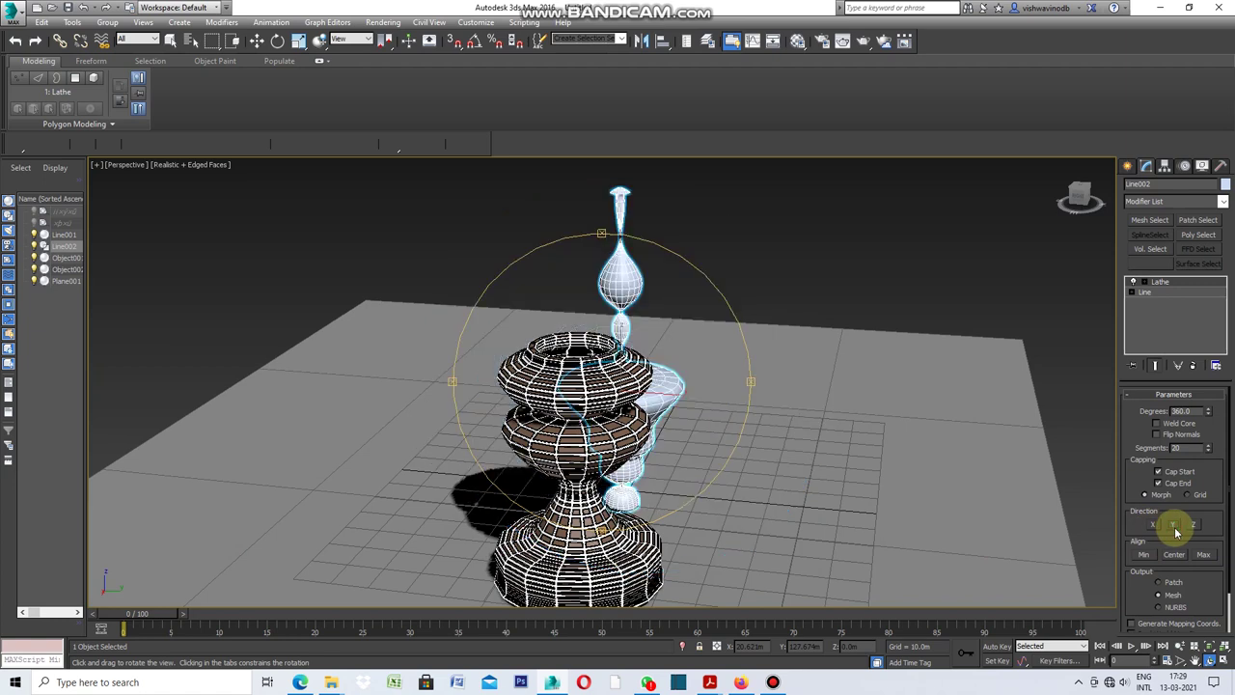
pyautogui.click(1175, 557)
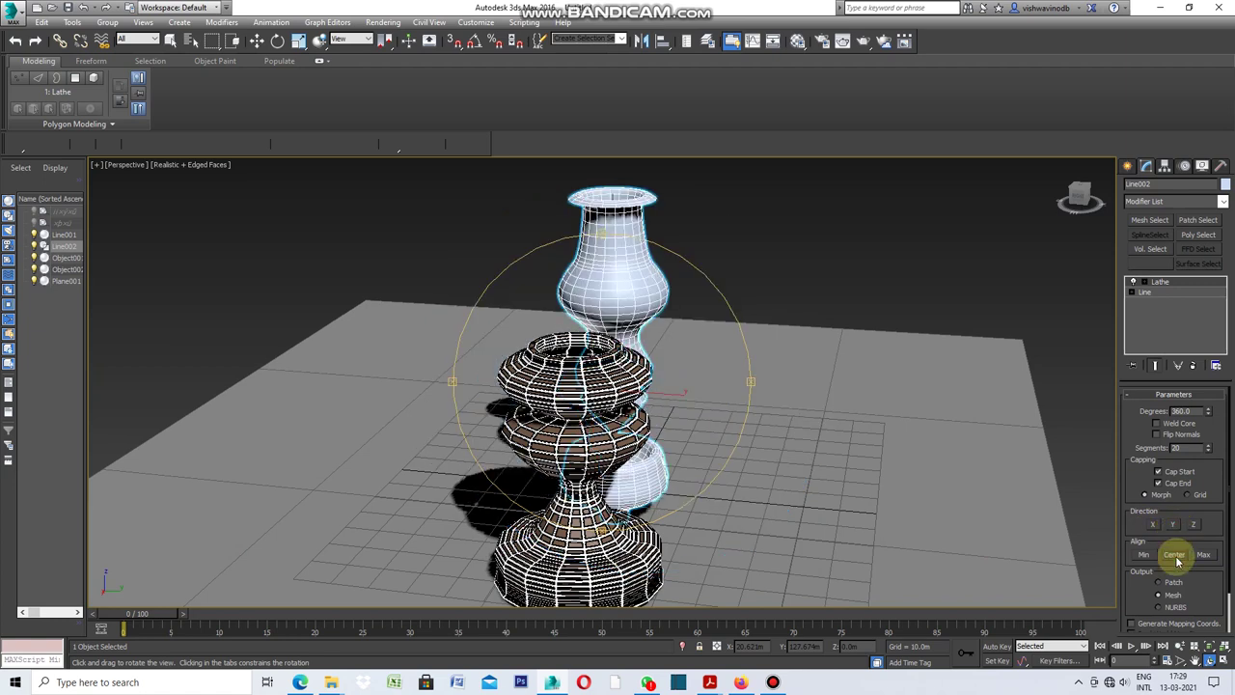
pyautogui.click(1140, 555)
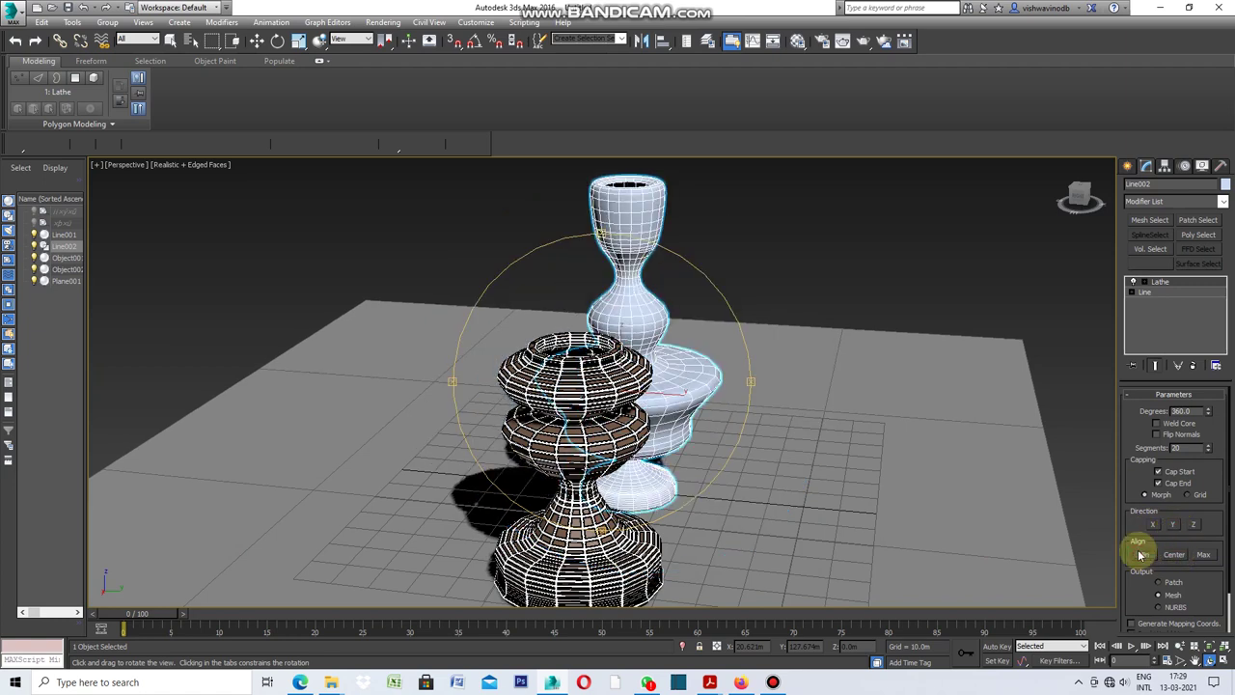
pyautogui.click(1174, 557)
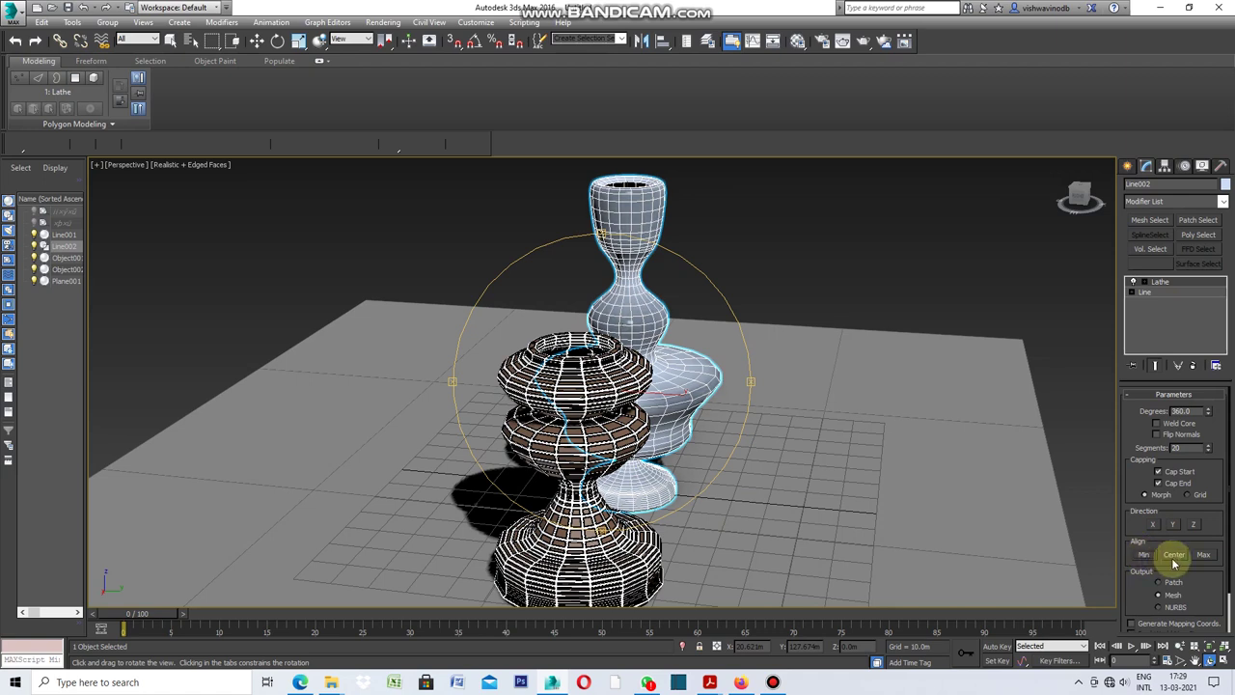
pyautogui.click(1202, 554)
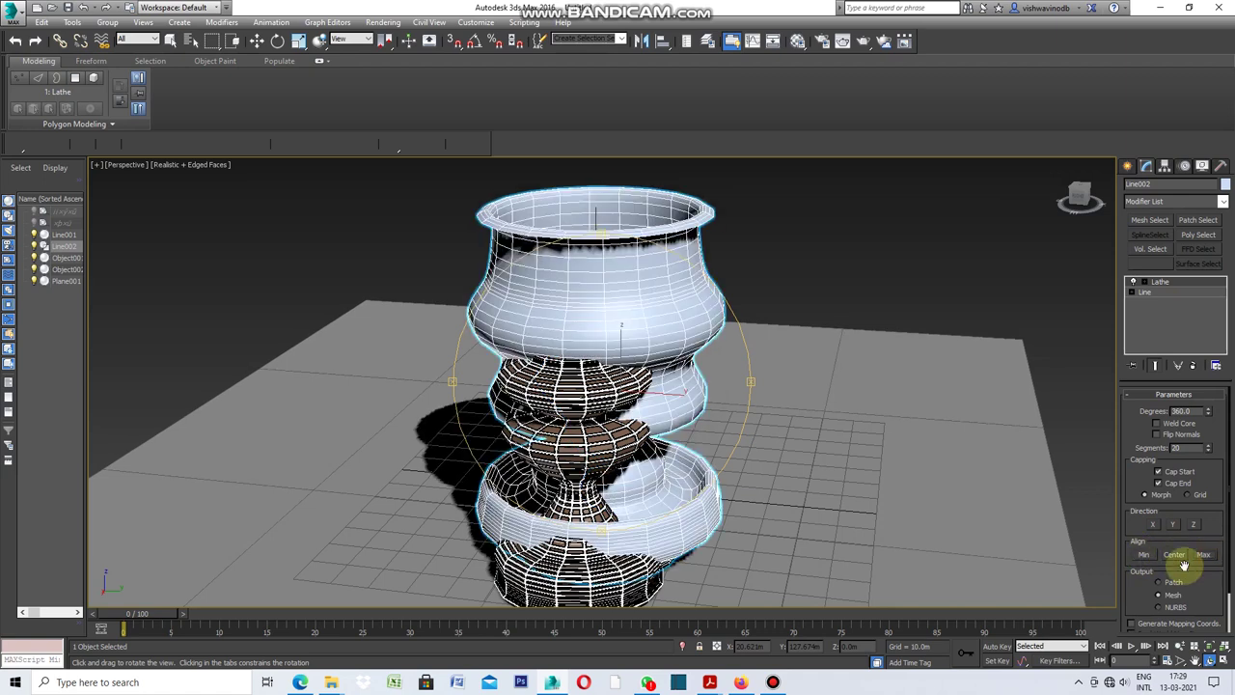
pyautogui.moveTo(735, 377)
pyautogui.mouseDown()
pyautogui.moveTo(643, 386)
pyautogui.moveTo(654, 387)
pyautogui.mouseUp()
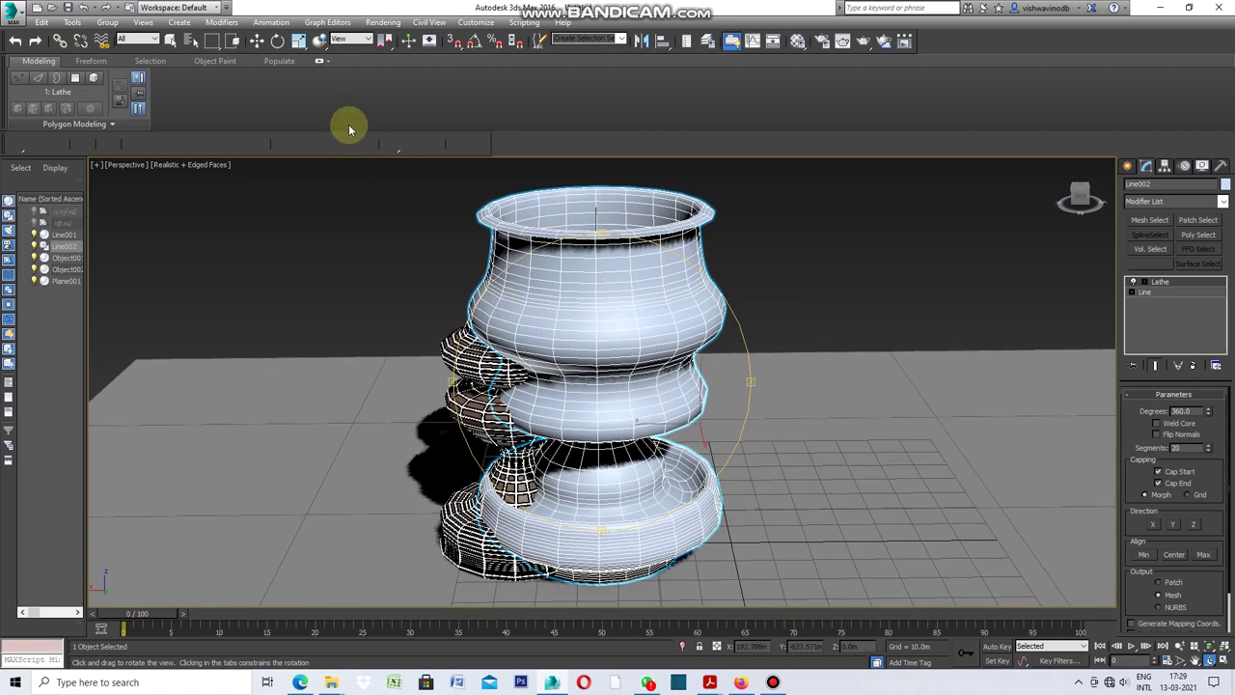
pyautogui.click(257, 40)
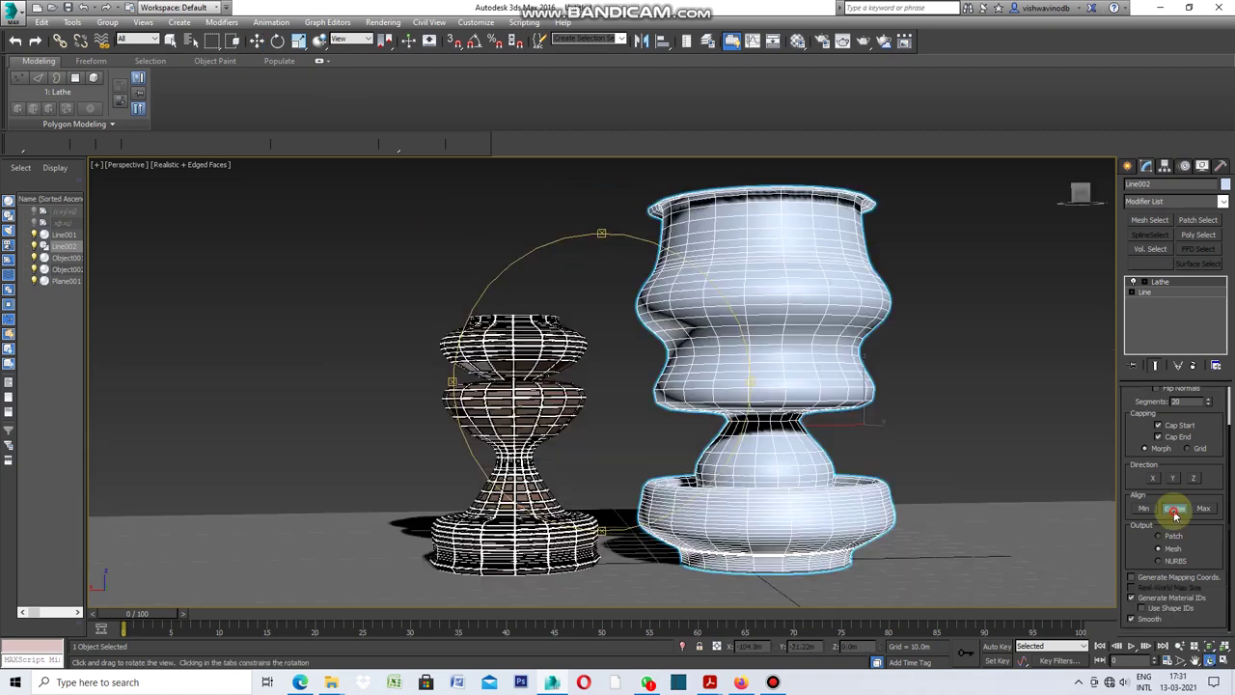
pyautogui.click(1173, 508)
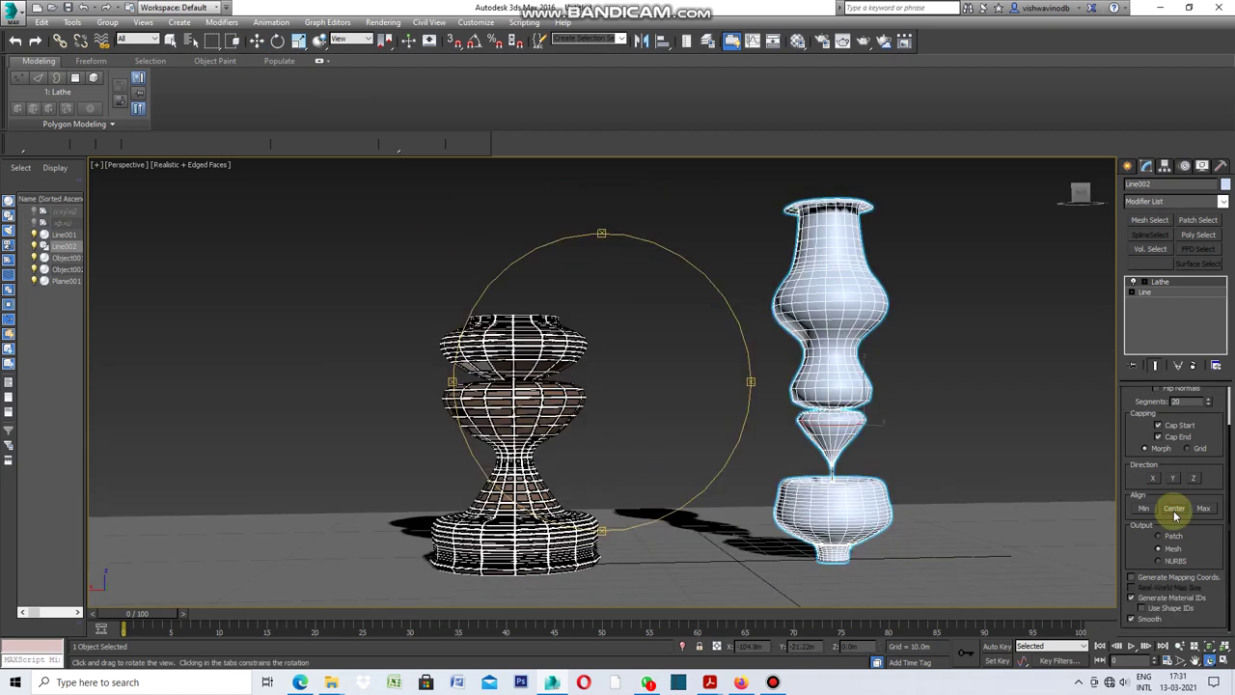
# Compare Lathe Align Min, Center and Max from several orbit angles, finishing on Center
pyautogui.moveTo(749, 383)
pyautogui.mouseDown()
pyautogui.moveTo(705, 405)
pyautogui.moveTo(653, 372)
pyautogui.moveTo(709, 388)
pyautogui.mouseUp()
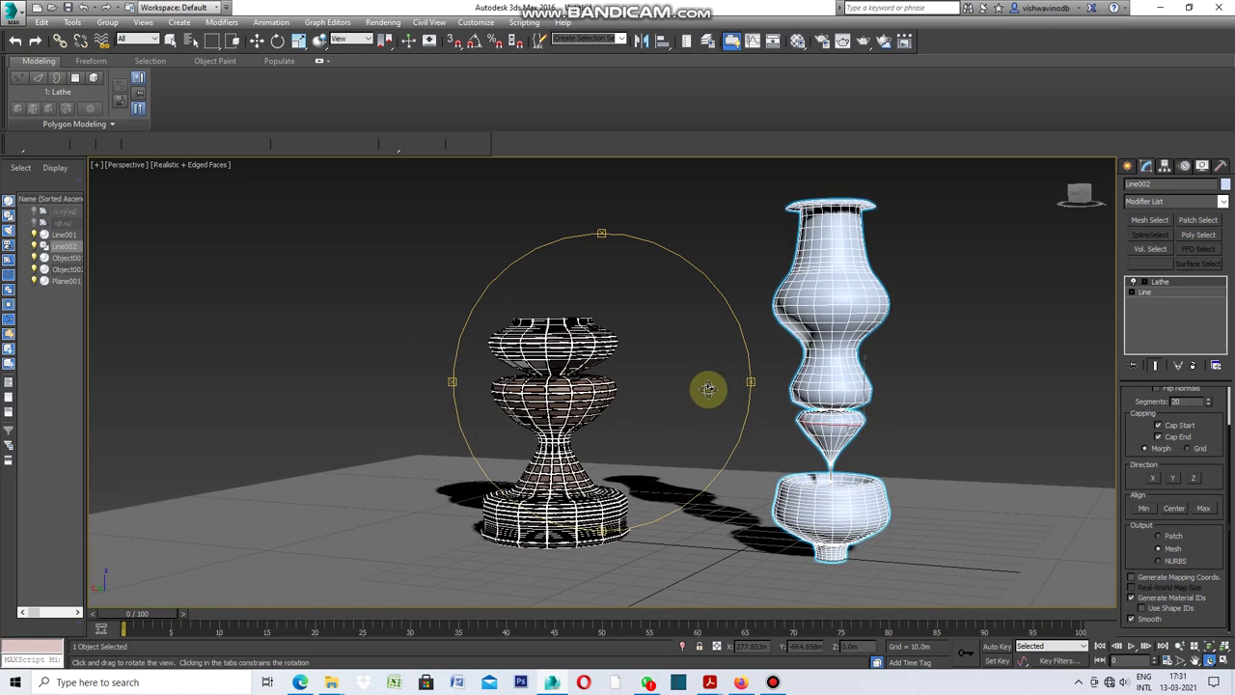
pyautogui.moveTo(759, 369)
pyautogui.mouseDown()
pyautogui.moveTo(736, 384)
pyautogui.moveTo(756, 372)
pyautogui.mouseUp()
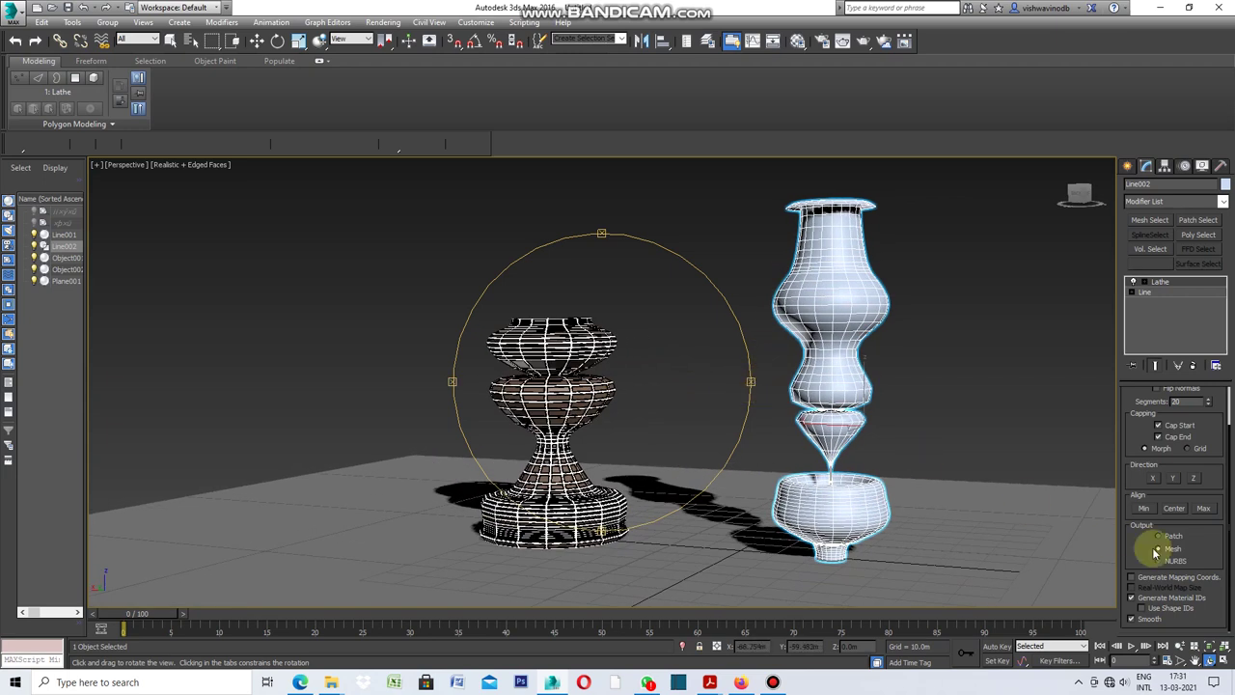
pyautogui.click(1144, 509)
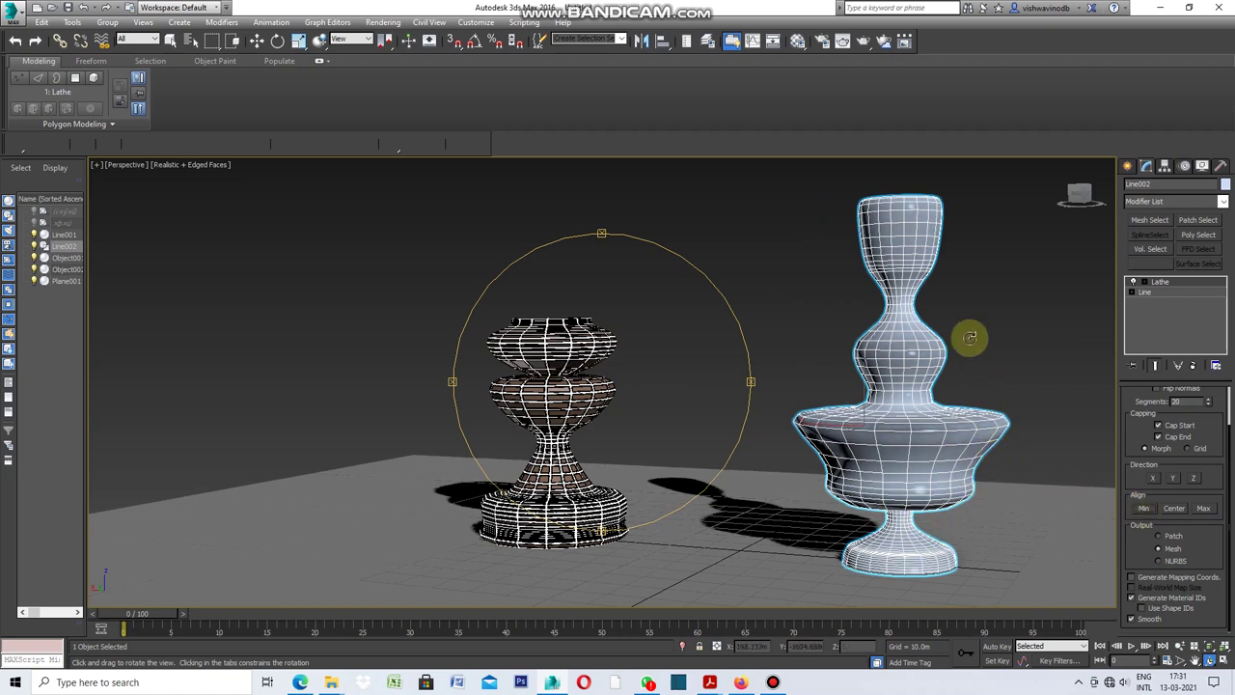
pyautogui.moveTo(749, 384); pyautogui.dragTo(797, 395)
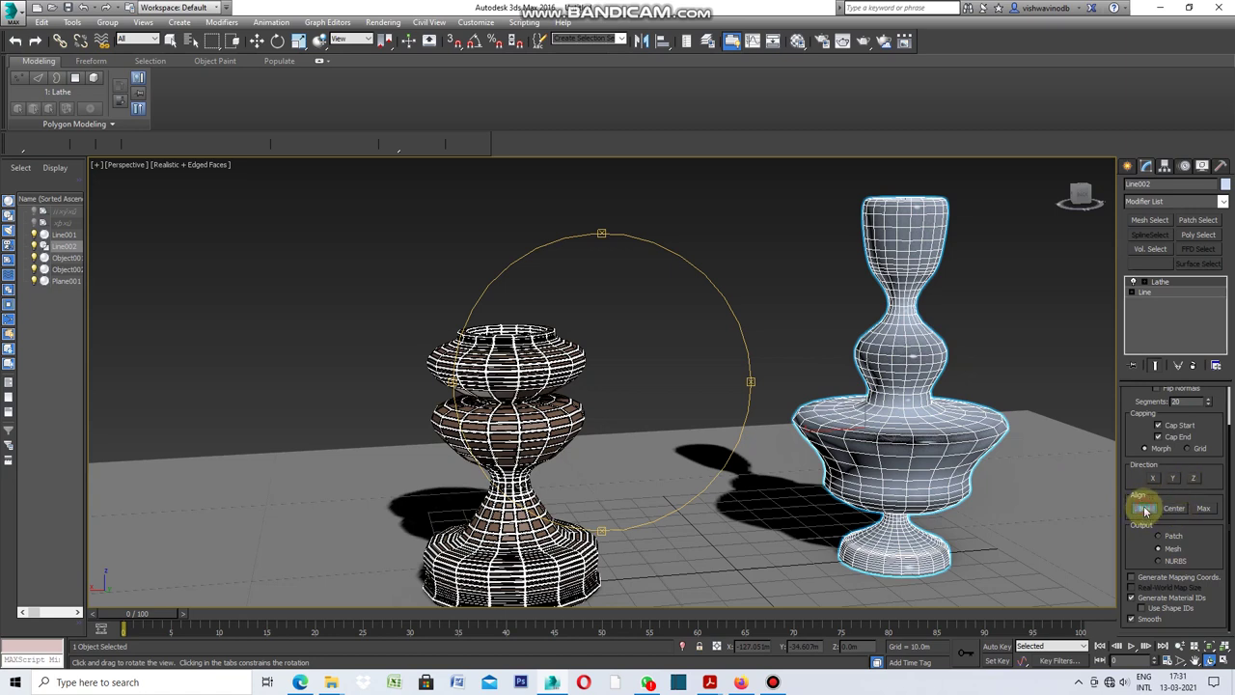
pyautogui.click(1175, 510)
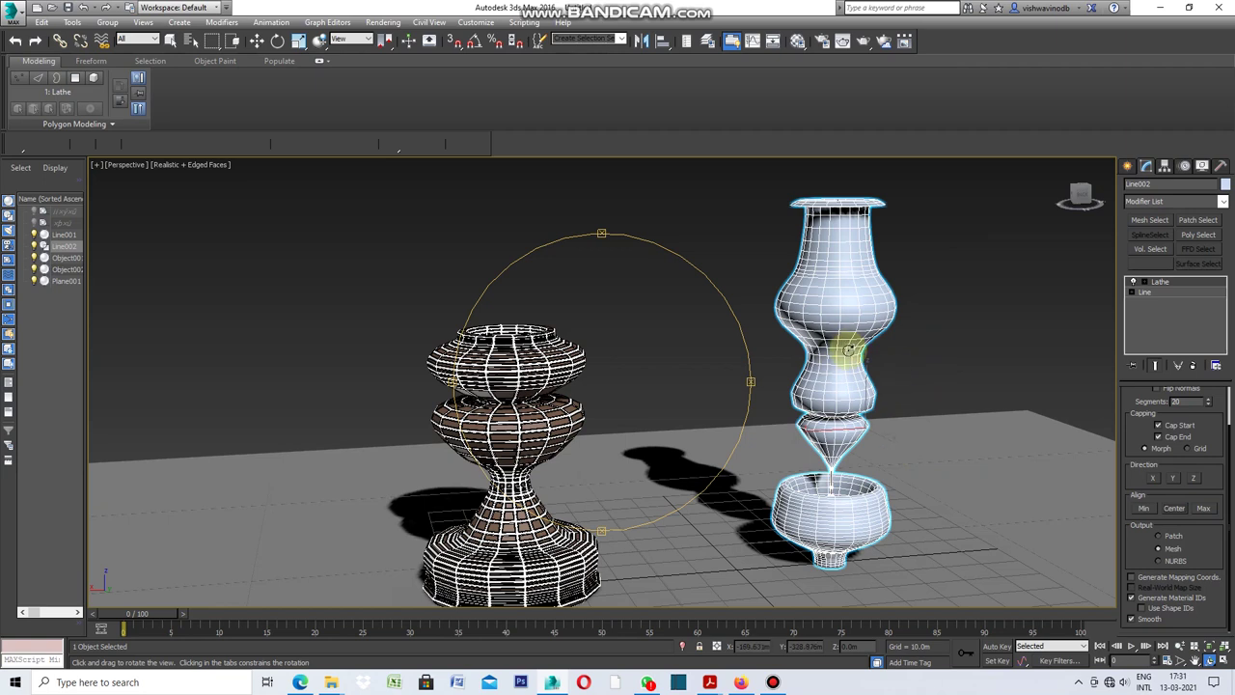
pyautogui.click(1205, 508)
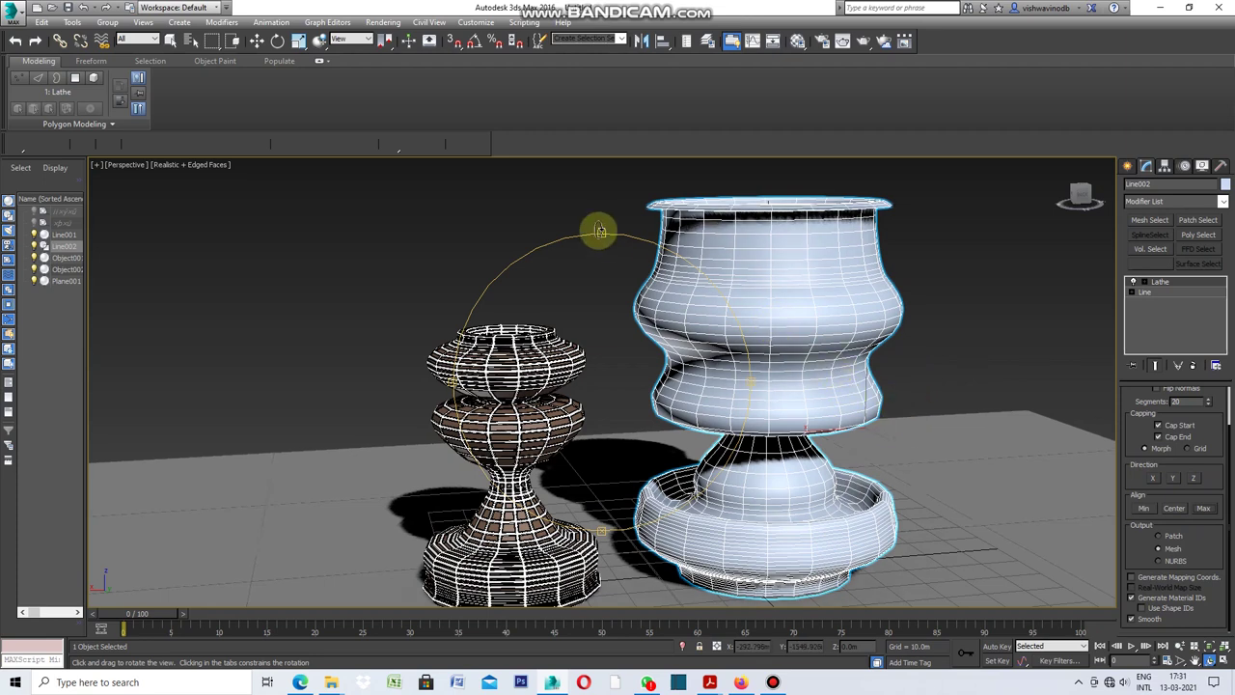
pyautogui.moveTo(599, 233)
pyautogui.mouseDown()
pyautogui.moveTo(597, 278)
pyautogui.moveTo(607, 251)
pyautogui.mouseUp()
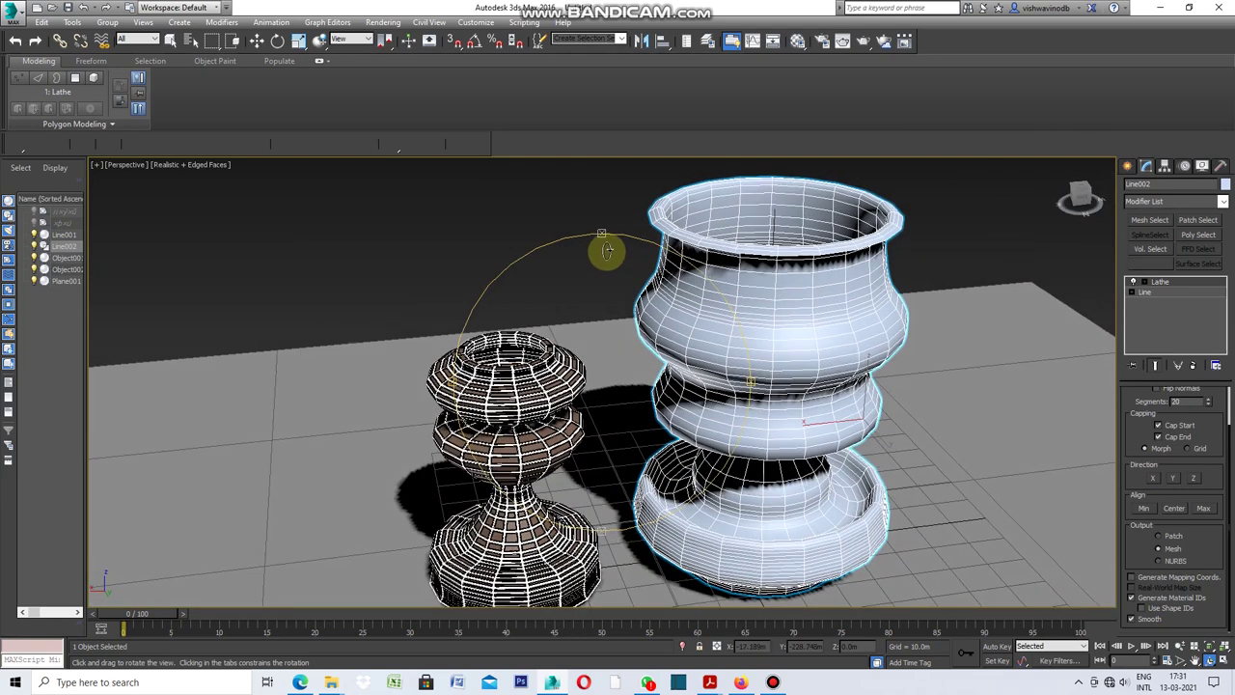
pyautogui.moveTo(744, 386); pyautogui.dragTo(711, 383)
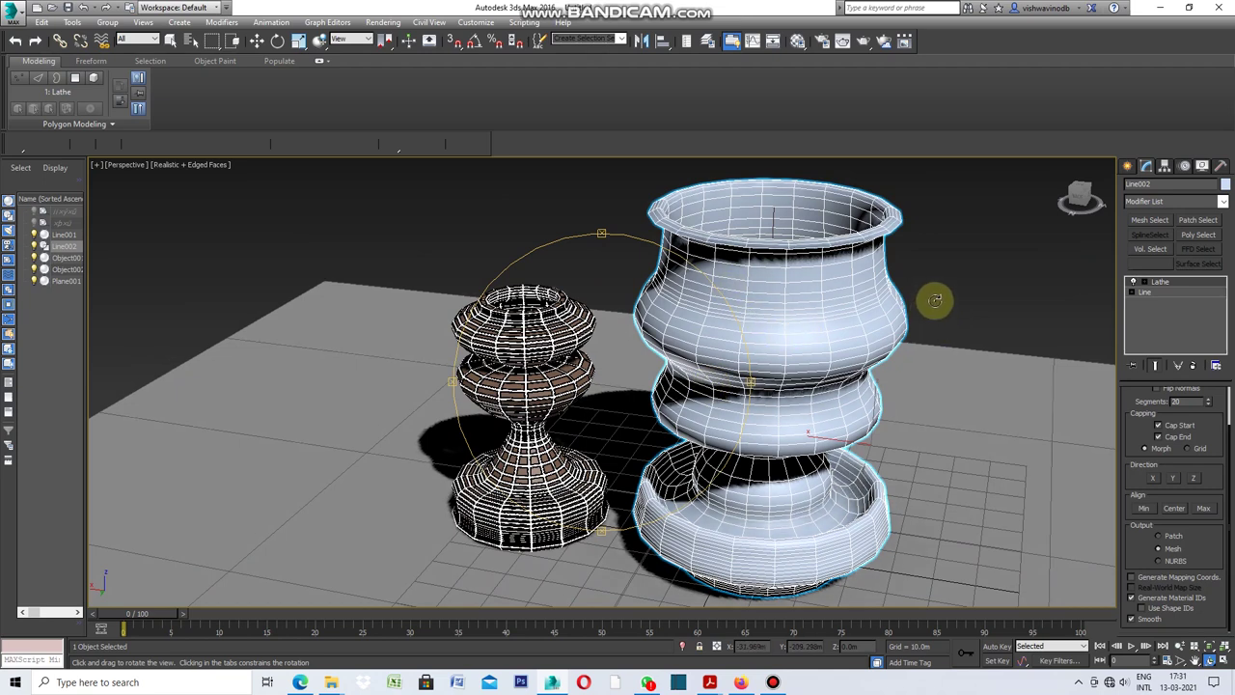
pyautogui.click(1173, 511)
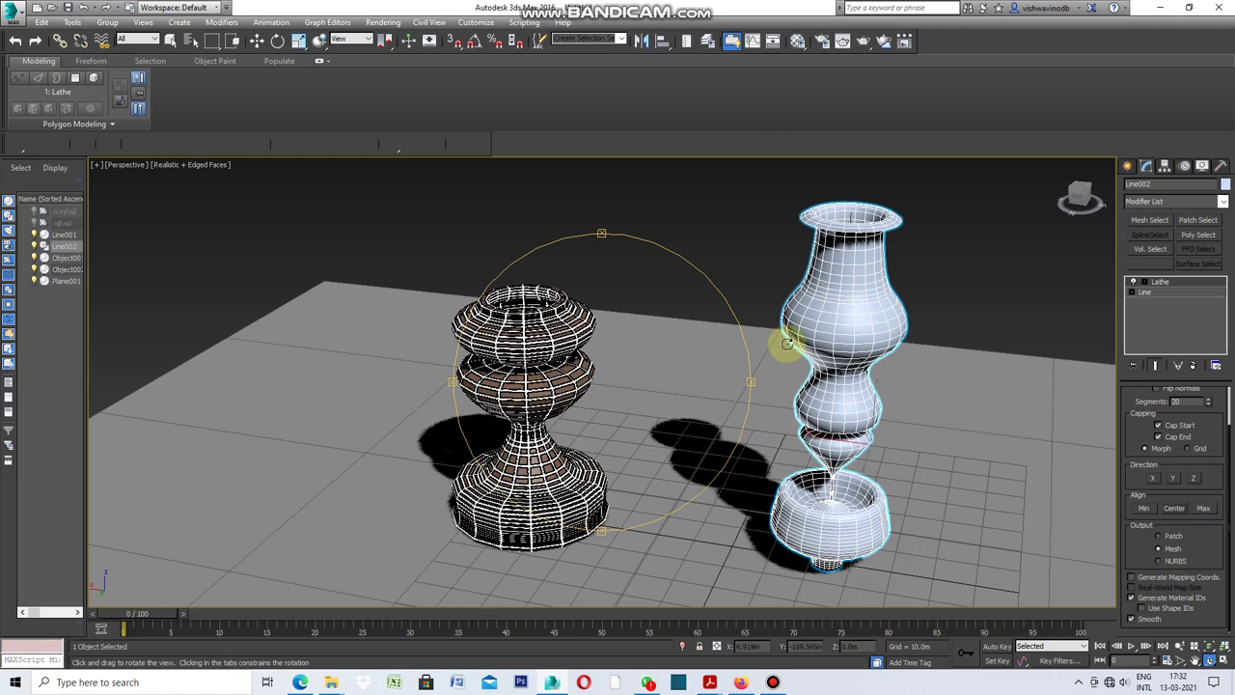
# Orbit around both vases, activate Select and Move, and open Line002's Modifier List
pyautogui.moveTo(744, 380); pyautogui.dragTo(739, 368)
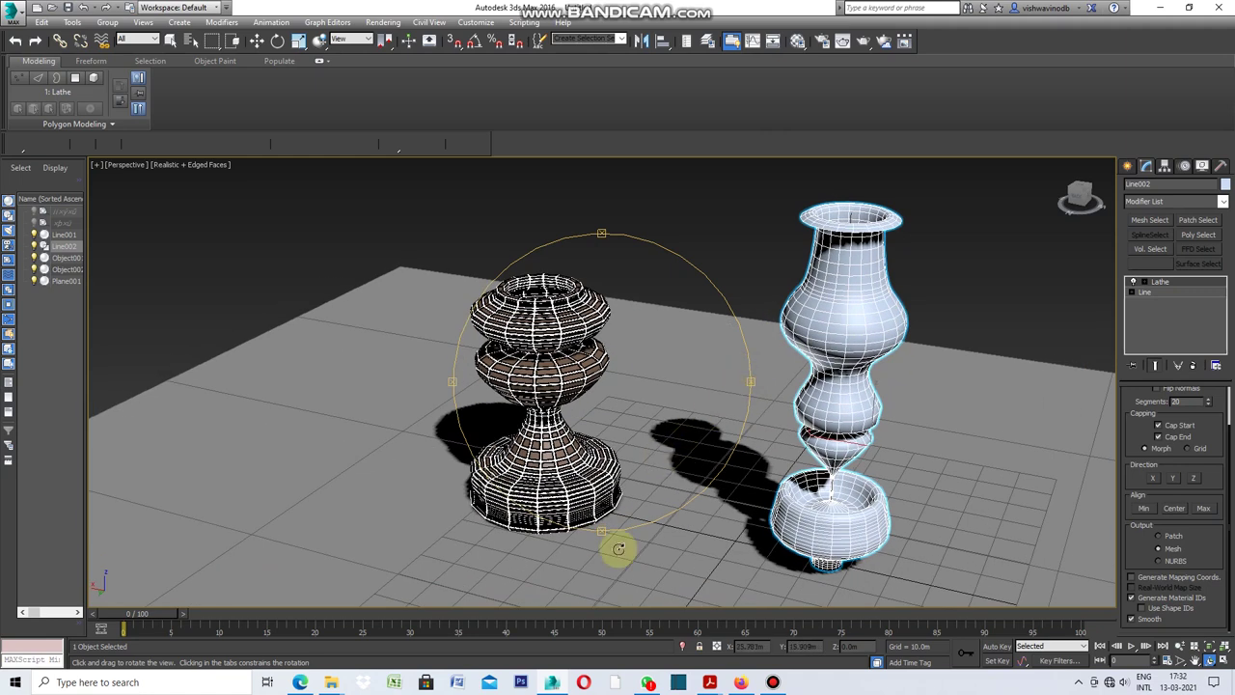
pyautogui.moveTo(599, 532); pyautogui.dragTo(628, 499)
pyautogui.moveTo(453, 386); pyautogui.dragTo(493, 413)
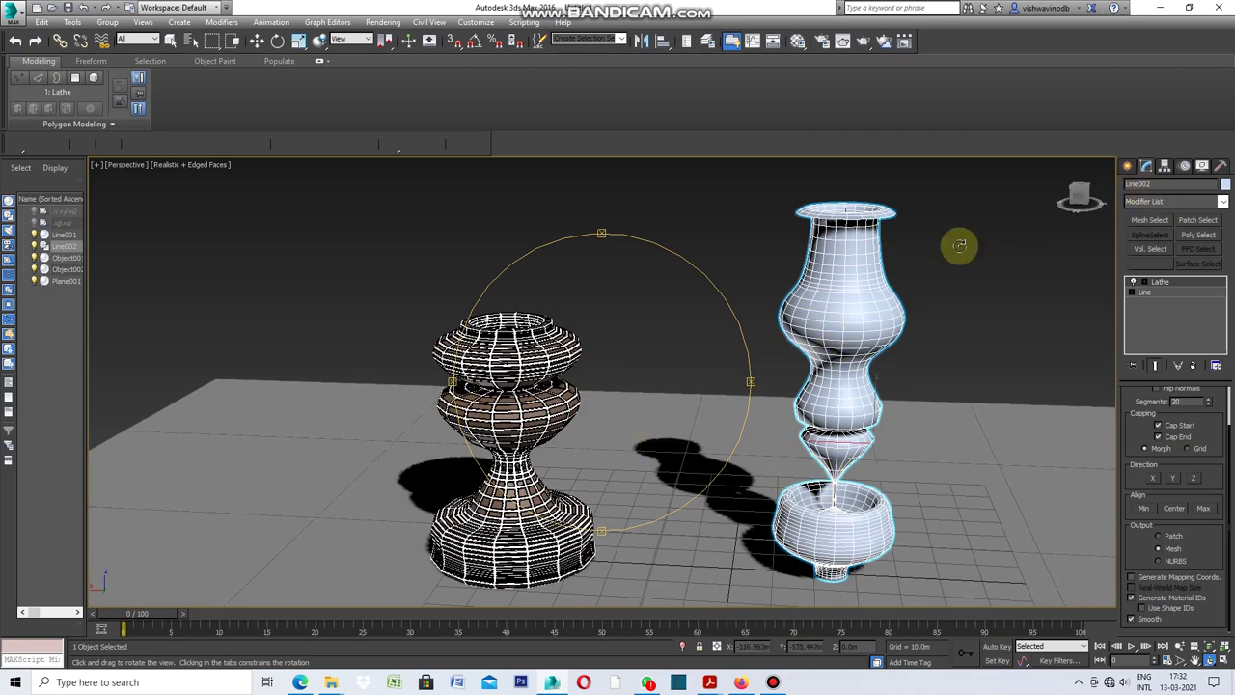
pyautogui.press('w')
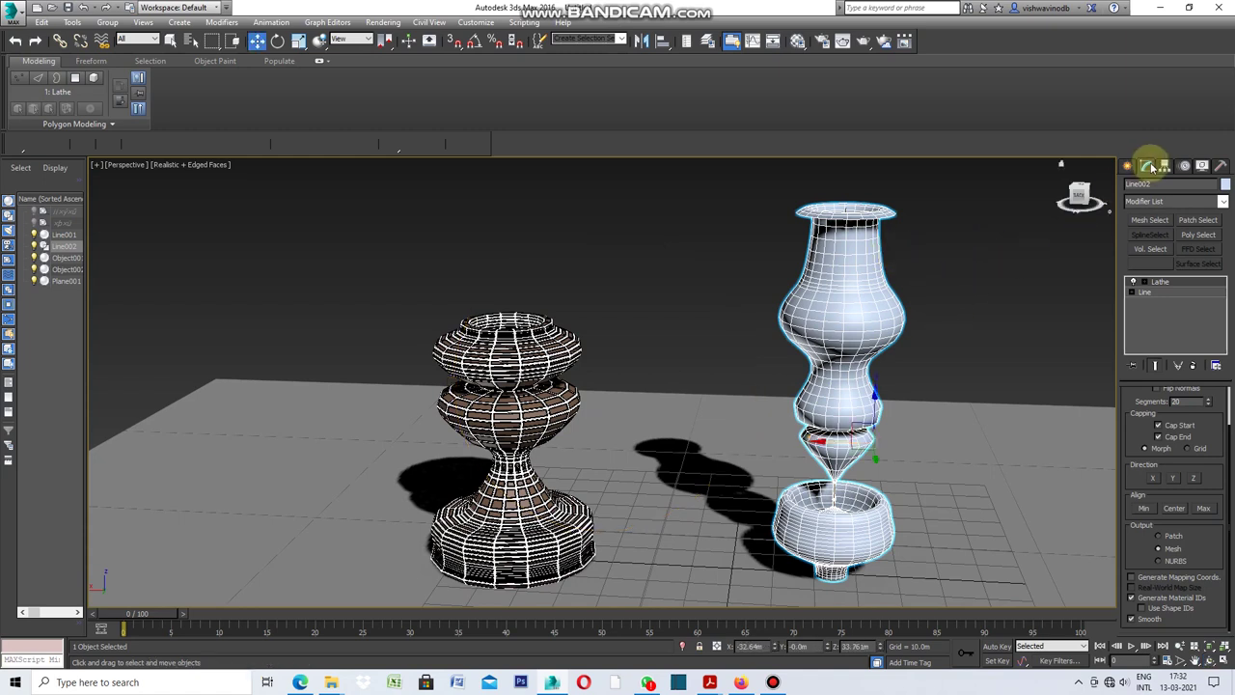
pyautogui.click(1222, 204)
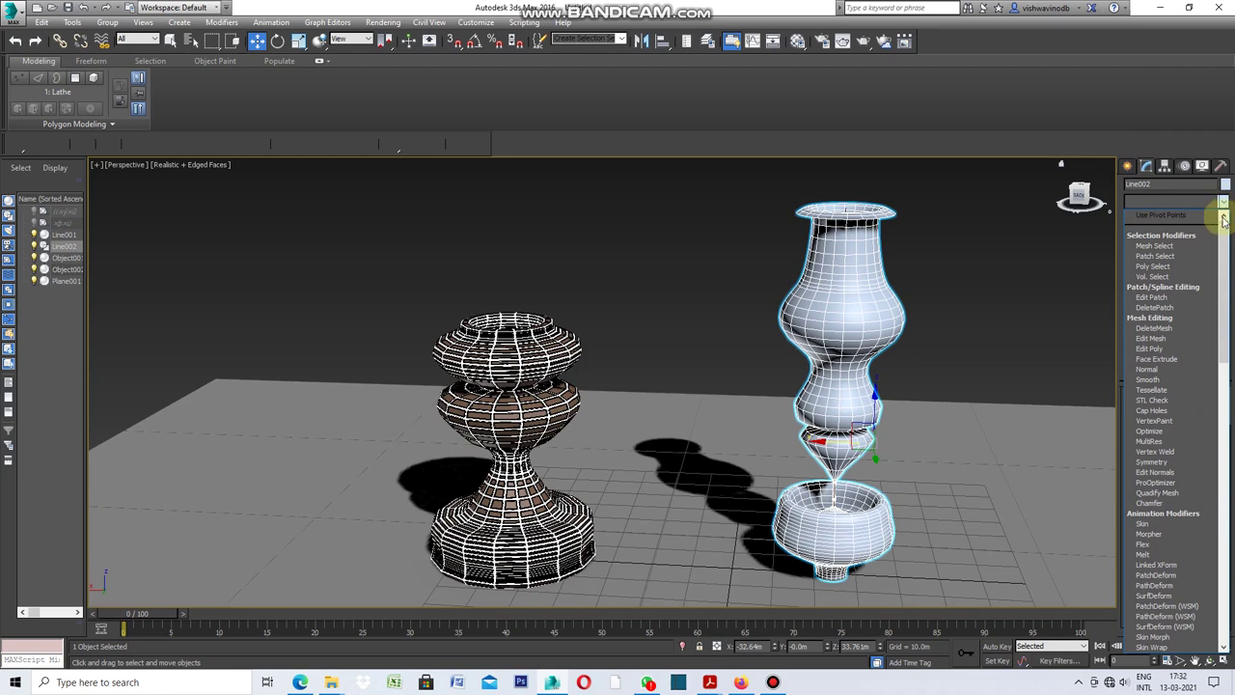
# Add a Shell modifier to Line002 with Outer and Inner Amounts of 1.0m, then deselect
pyautogui.moveTo(1226, 261); pyautogui.dragTo(1230, 467)
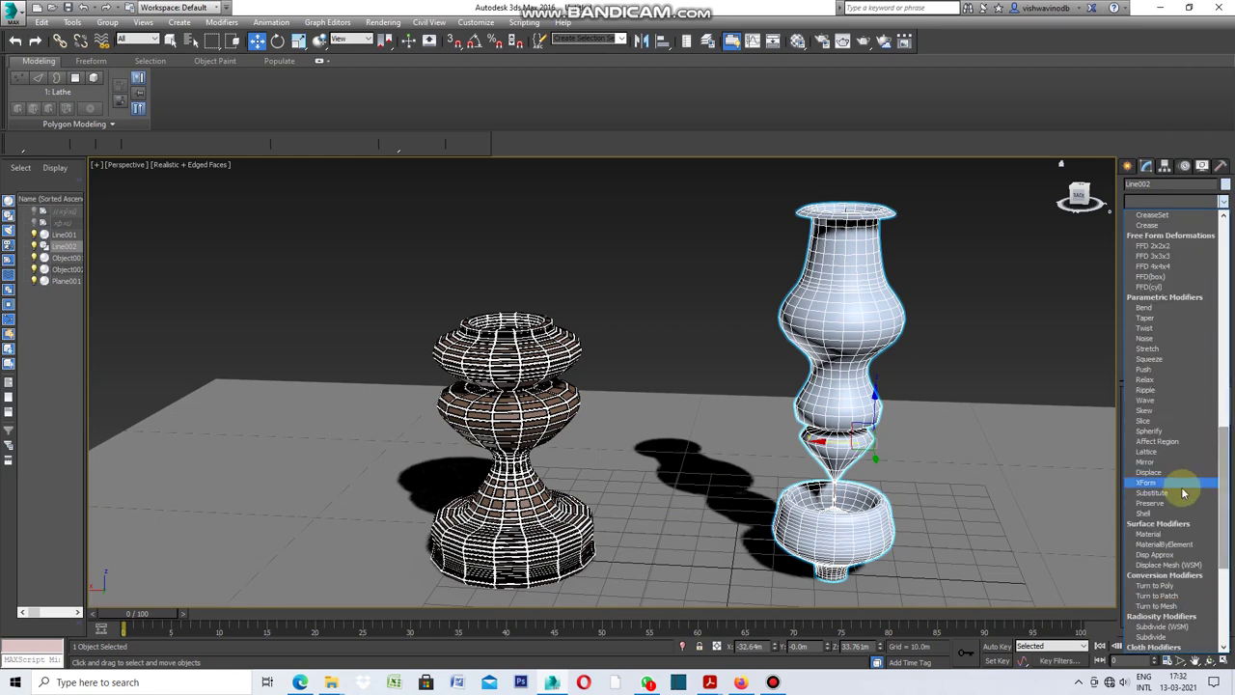
pyautogui.click(1162, 515)
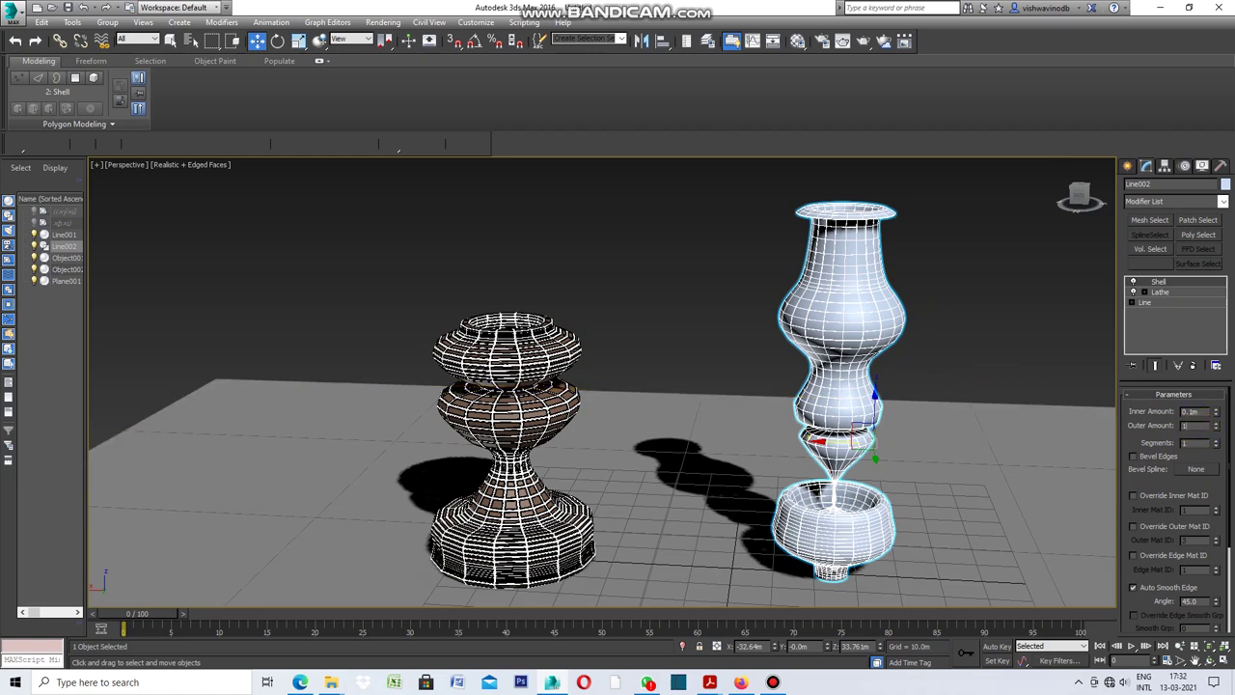
pyautogui.write('1')
pyautogui.press('Return')
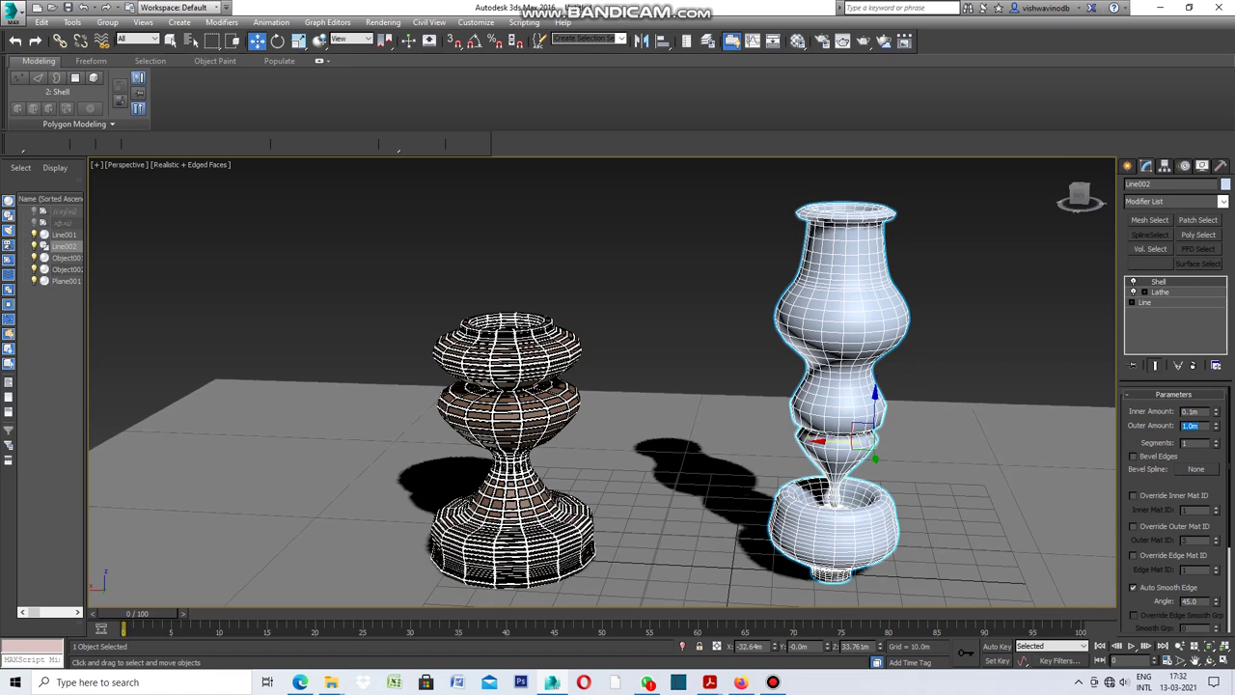
pyautogui.click(1204, 412)
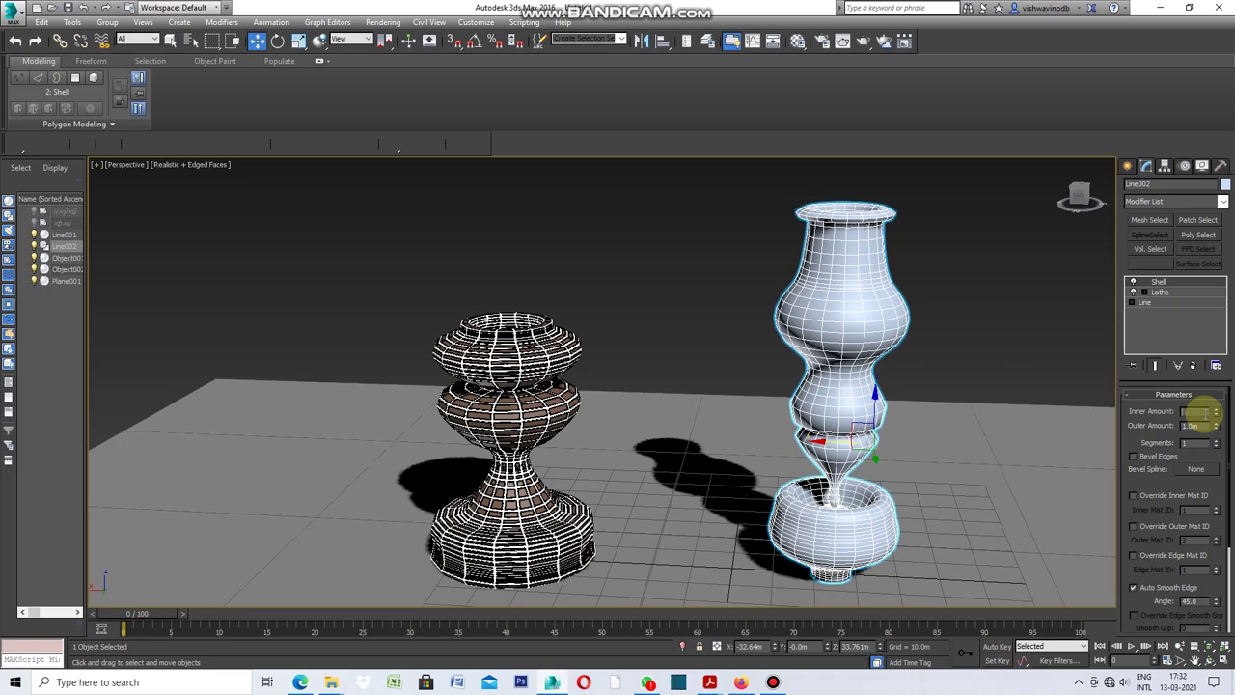
pyautogui.press('Return')
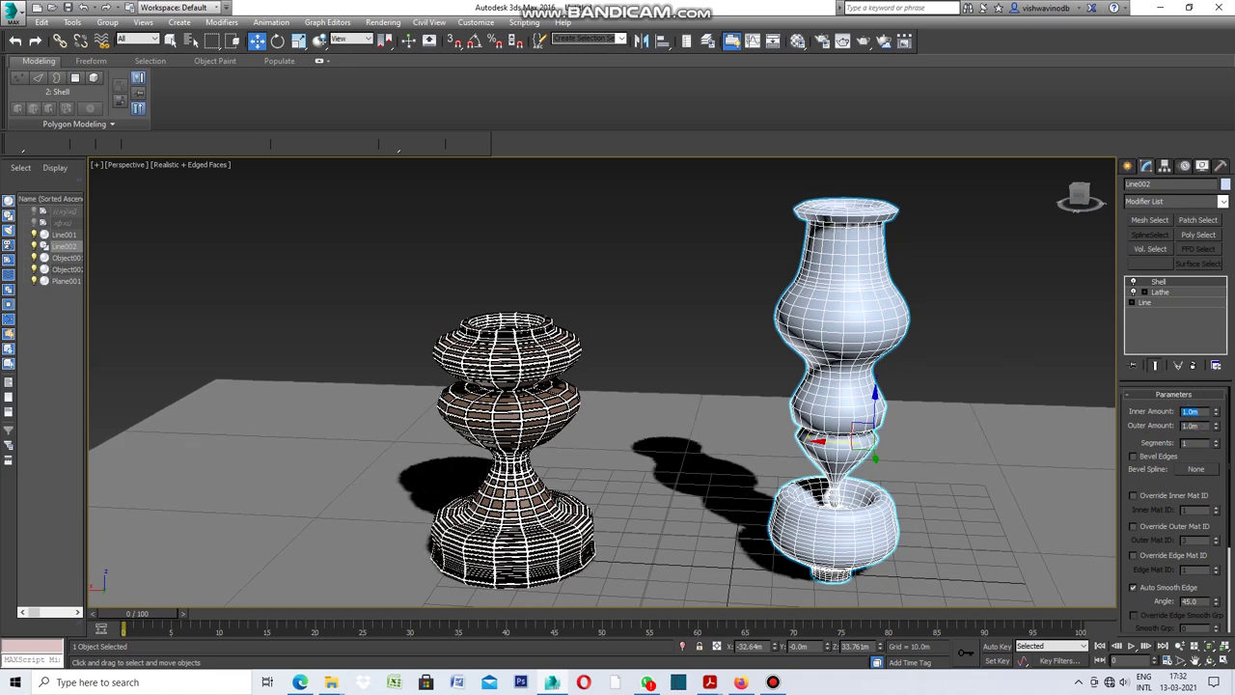
pyautogui.click(987, 392)
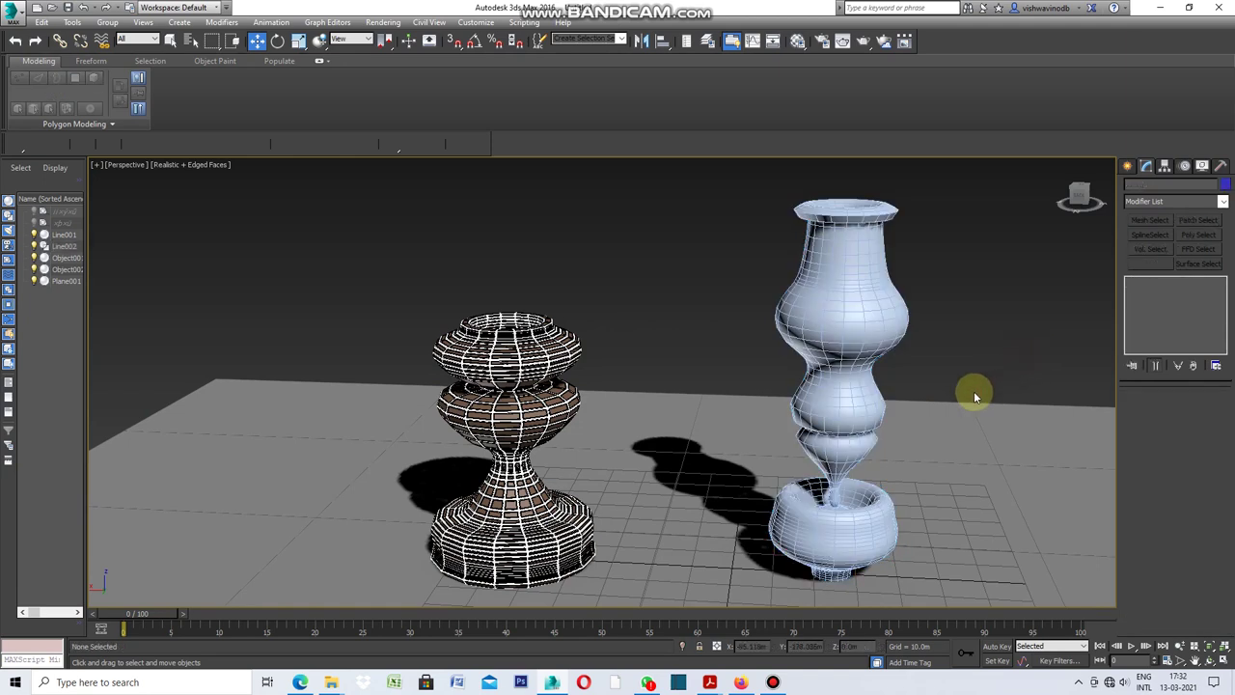
# Select the shelled vase, orbit to look down on both columns, then return to Create and Select Object
pyautogui.click(868, 340)
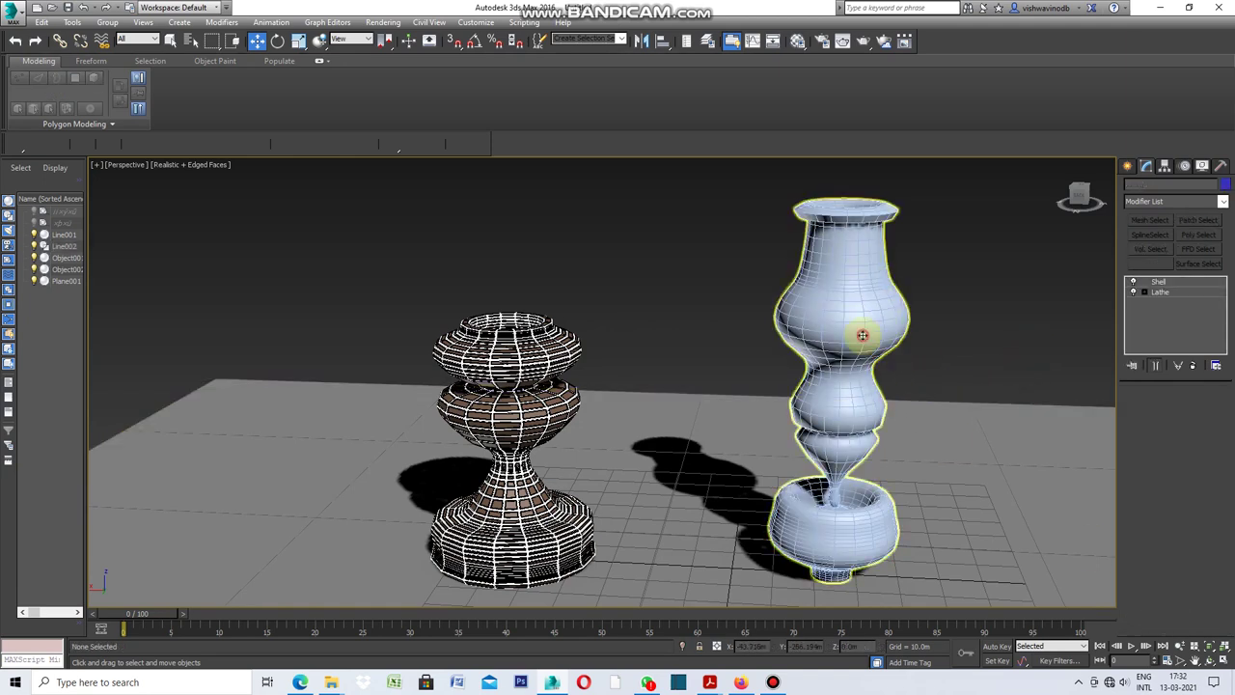
pyautogui.click(1204, 659)
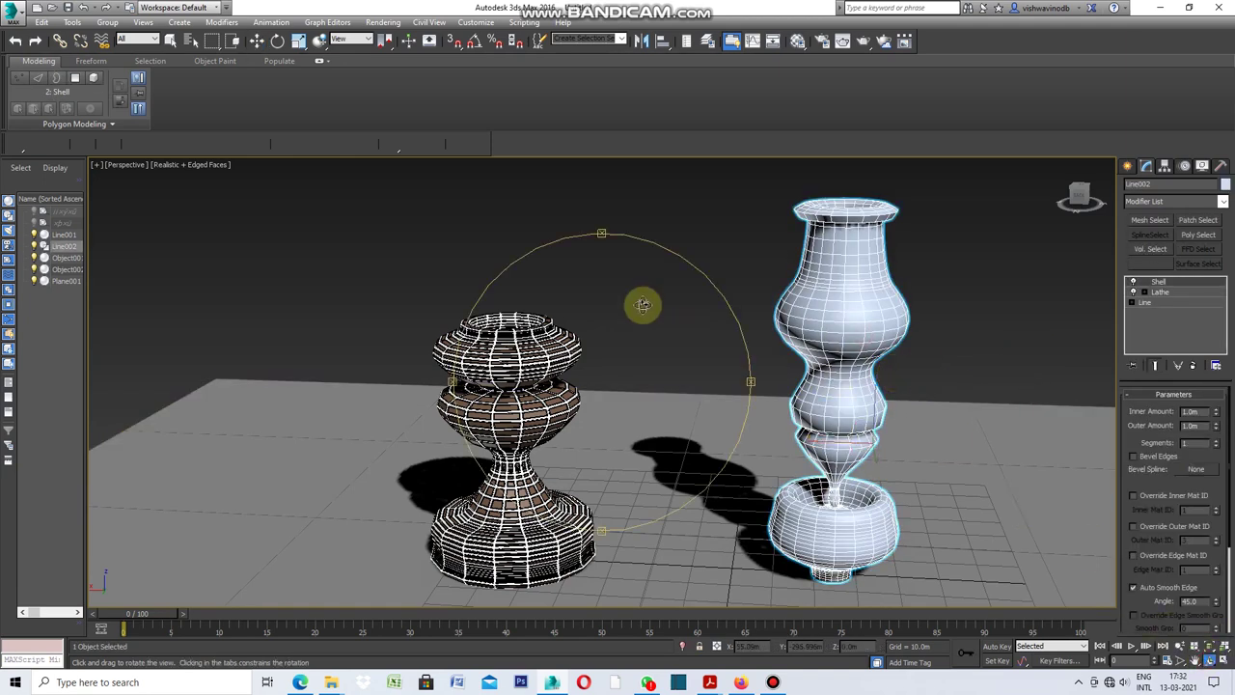
pyautogui.moveTo(604, 232)
pyautogui.mouseDown()
pyautogui.moveTo(592, 298)
pyautogui.moveTo(615, 241)
pyautogui.mouseUp()
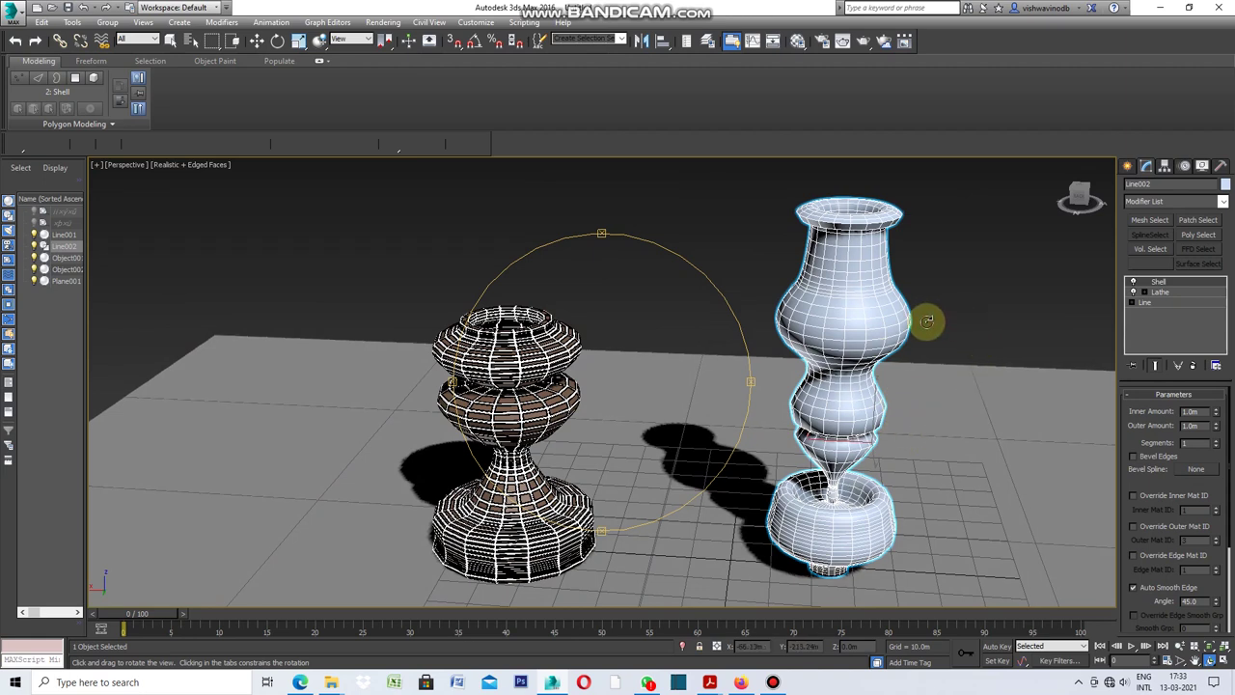
pyautogui.click(1130, 168)
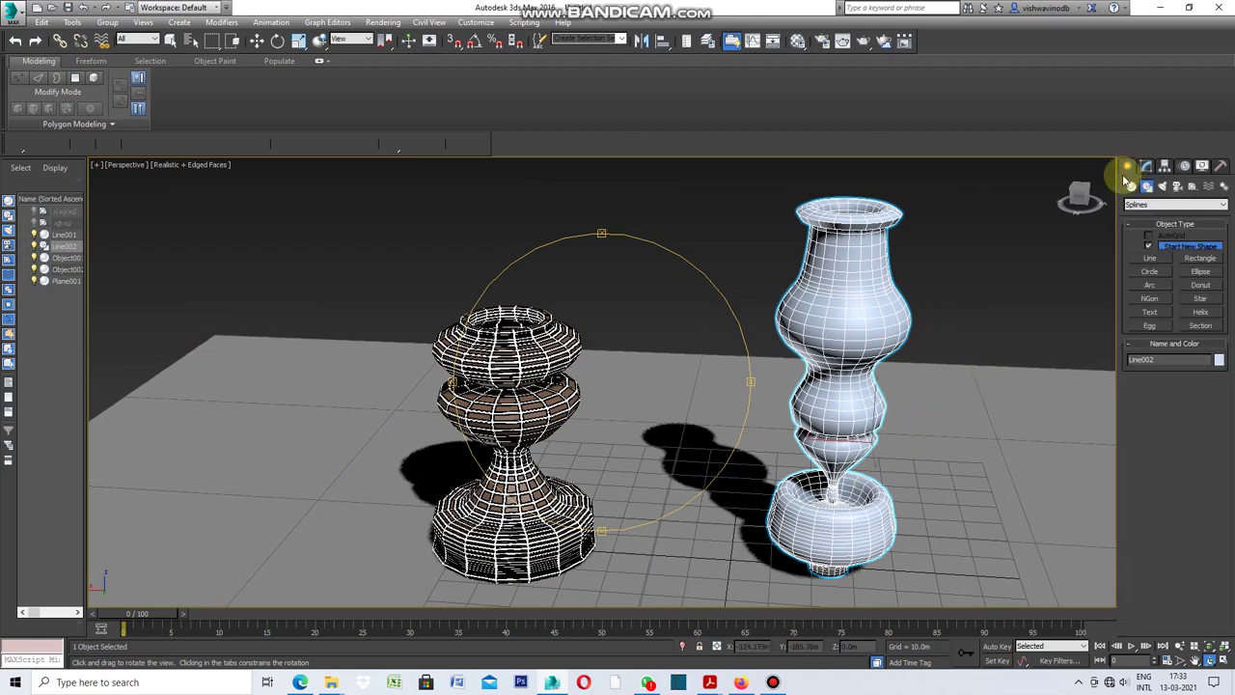
pyautogui.click(170, 40)
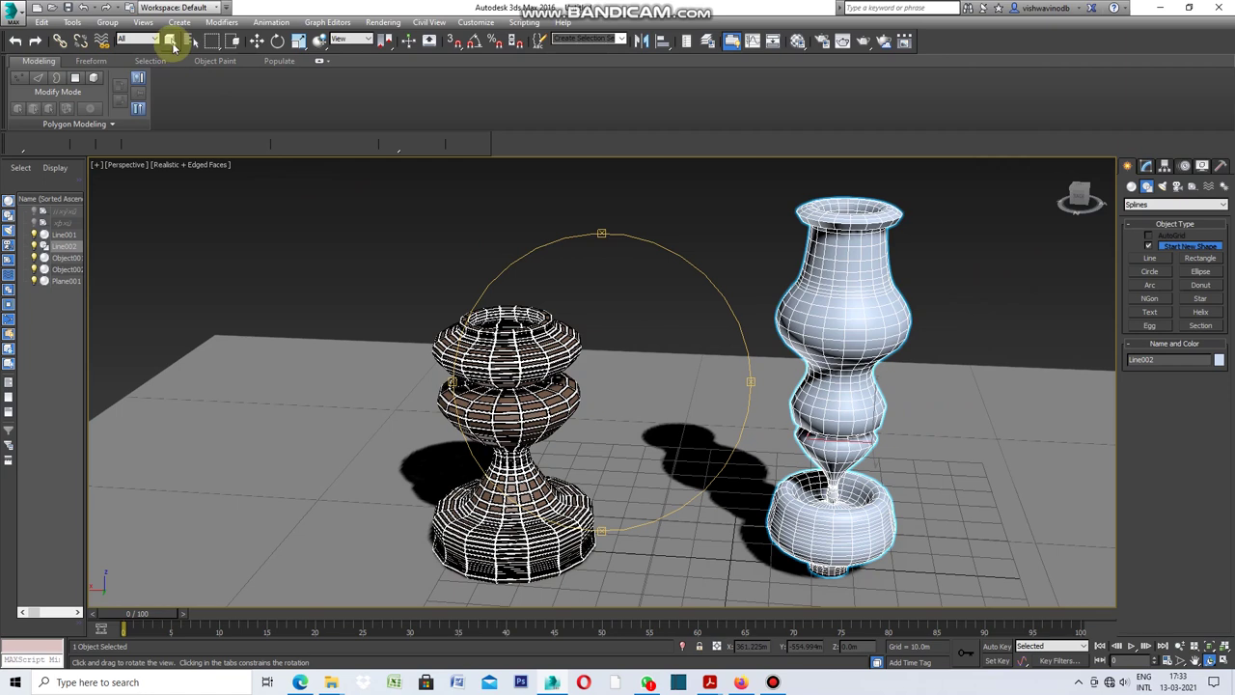
# Convert the shelled vase to an Editable Poly and select one of its edges in Edge mode
pyautogui.rightClick(825, 274)
pyautogui.moveTo(880, 400)
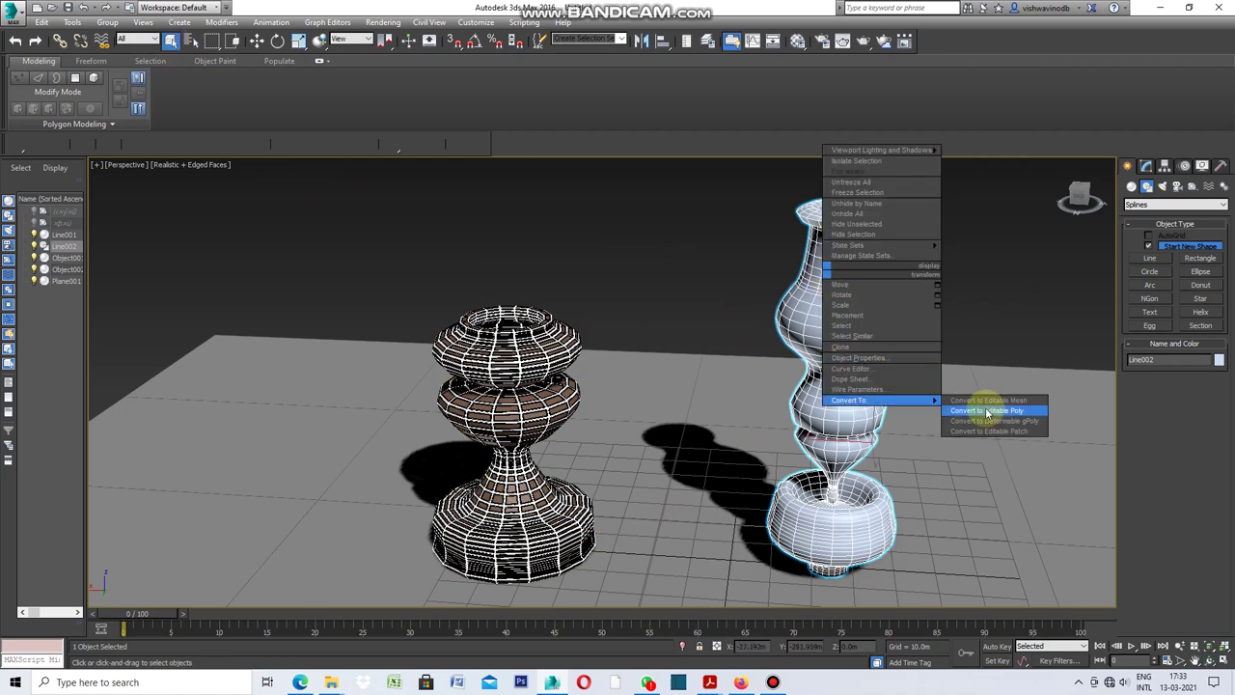
pyautogui.click(970, 412)
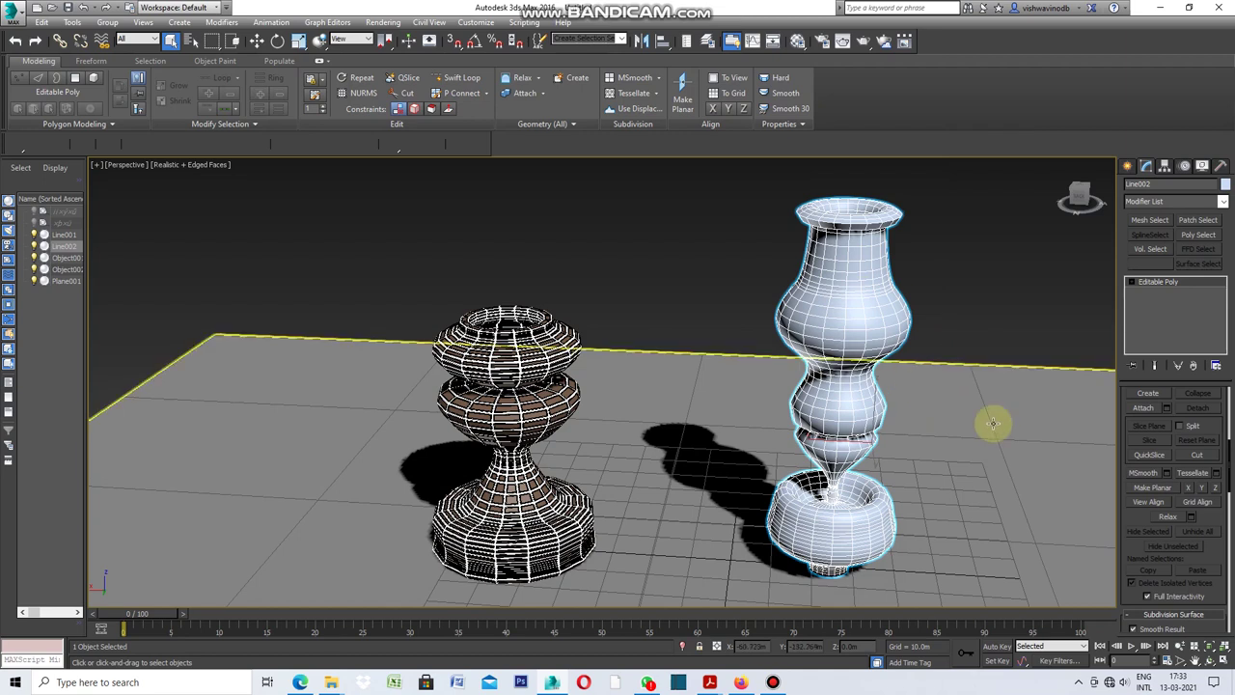
pyautogui.moveTo(1229, 480); pyautogui.dragTo(1231, 413)
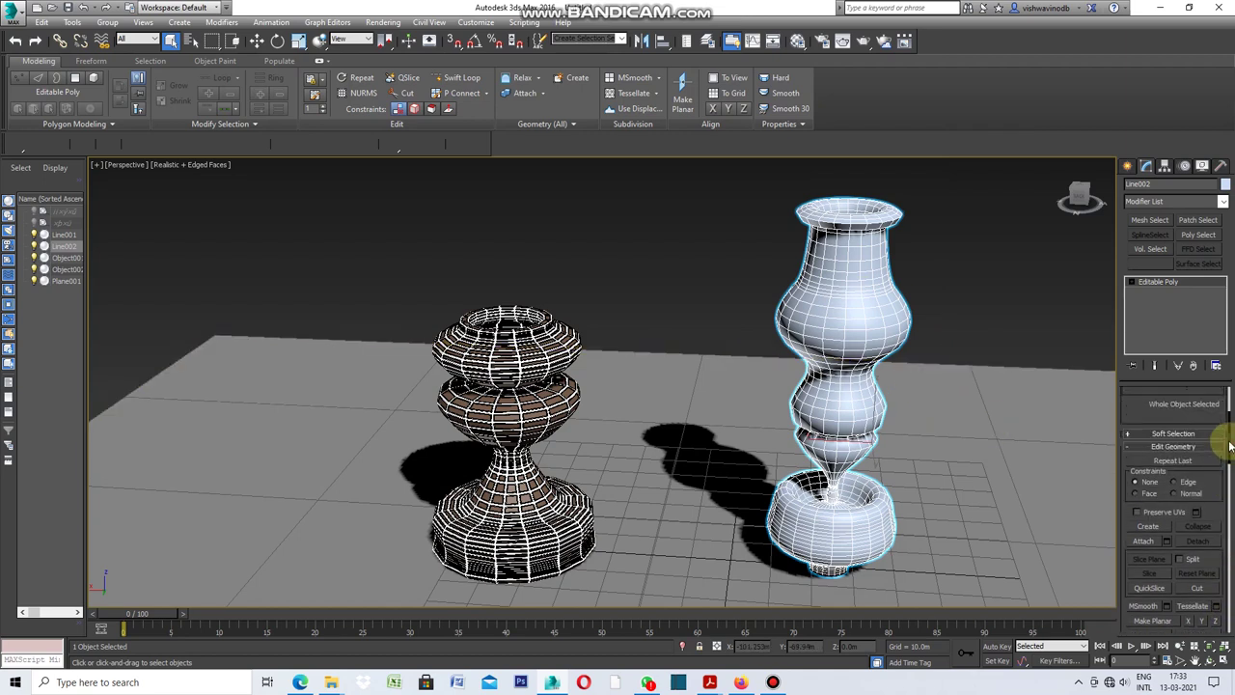
pyautogui.click(1157, 409)
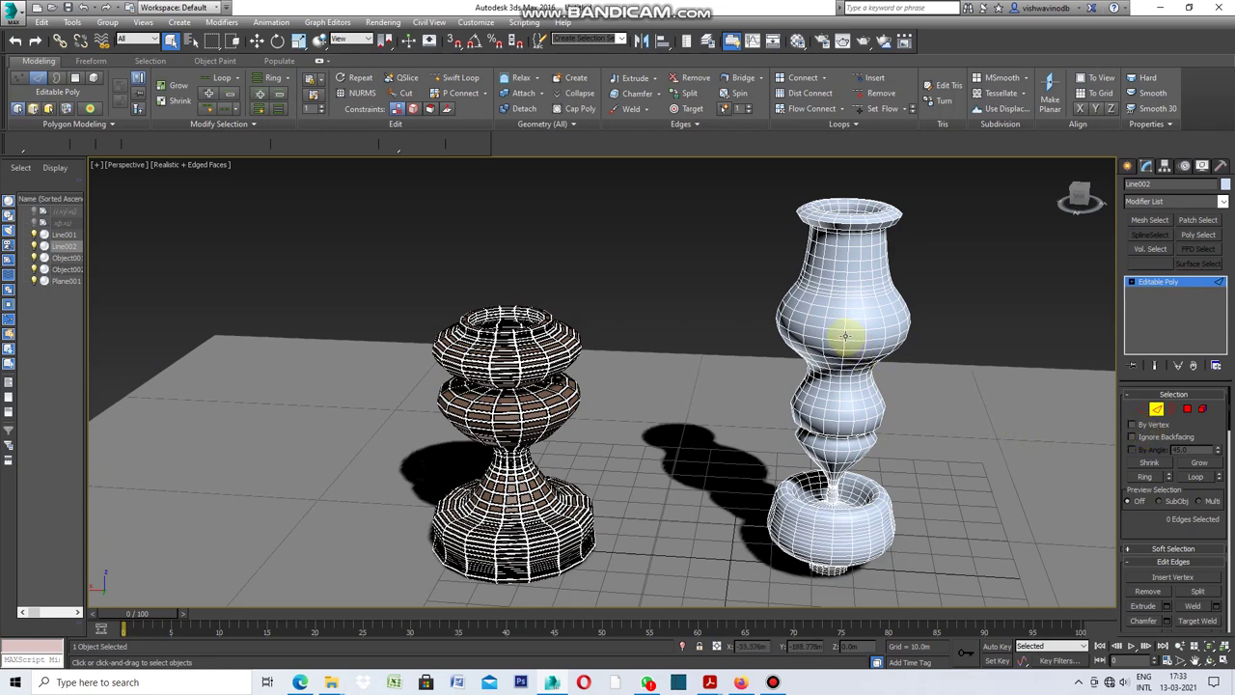
pyautogui.click(838, 328)
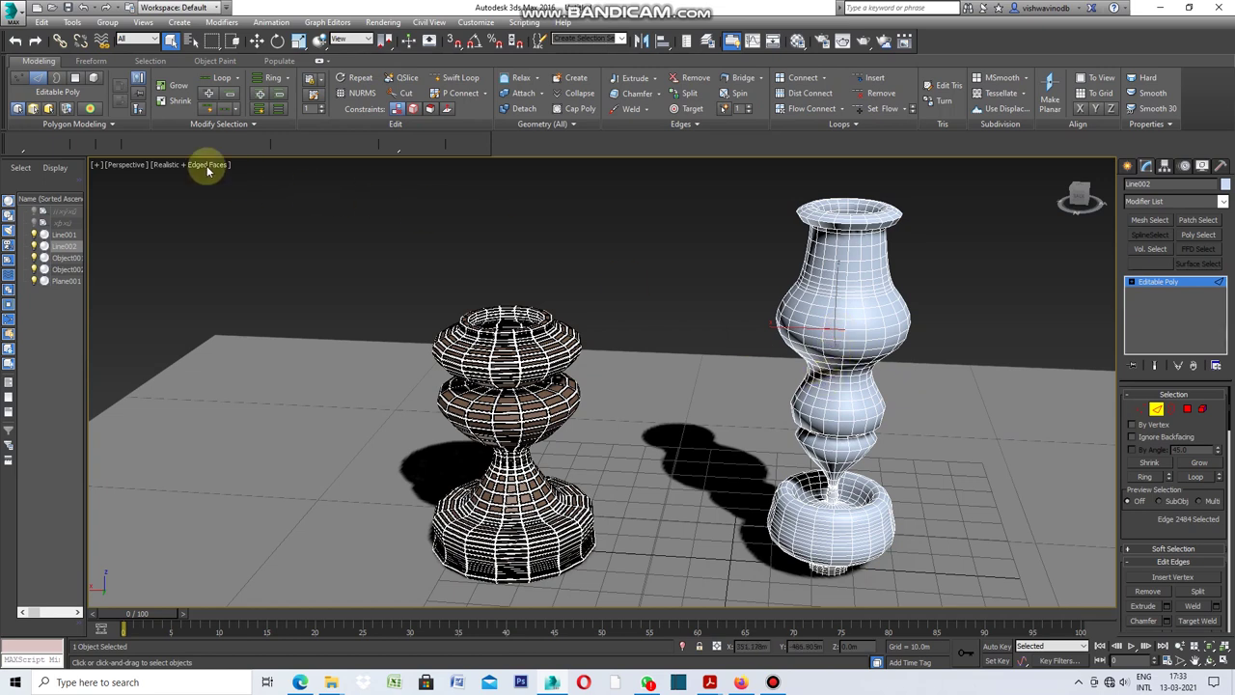
# Open Polygon Modeling's Generate Topology and preview a brick pattern on the vase, then undo it
pyautogui.click(110, 123)
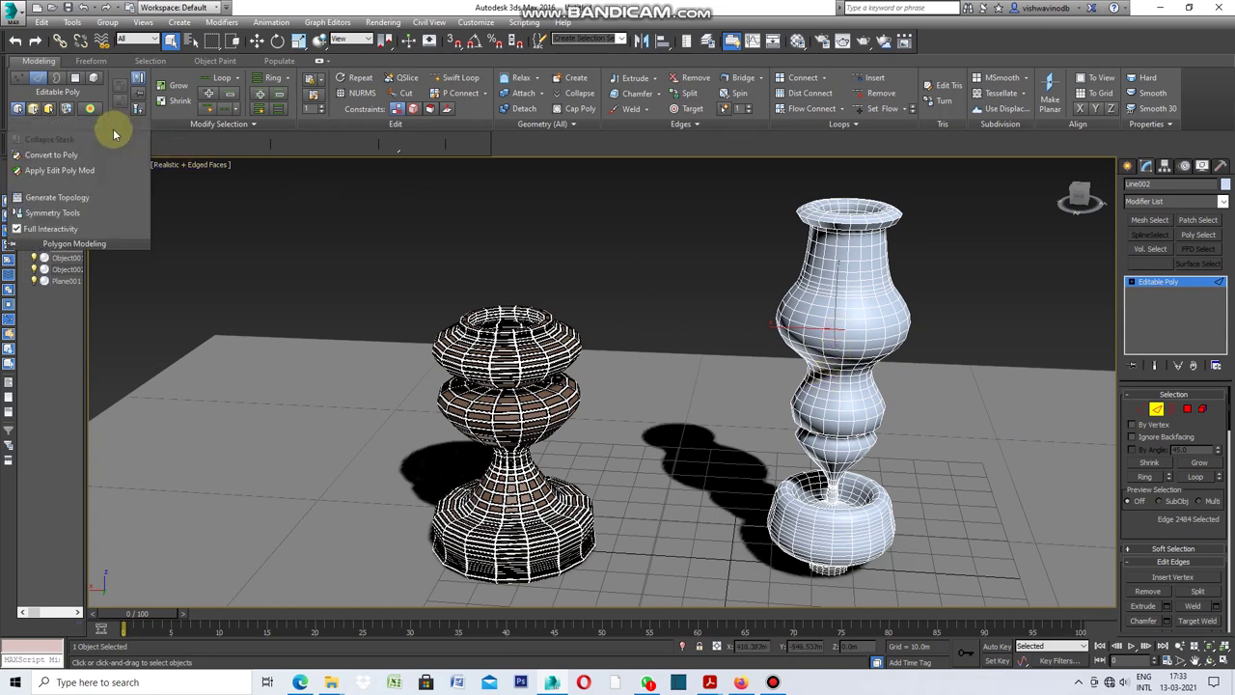
pyautogui.click(77, 198)
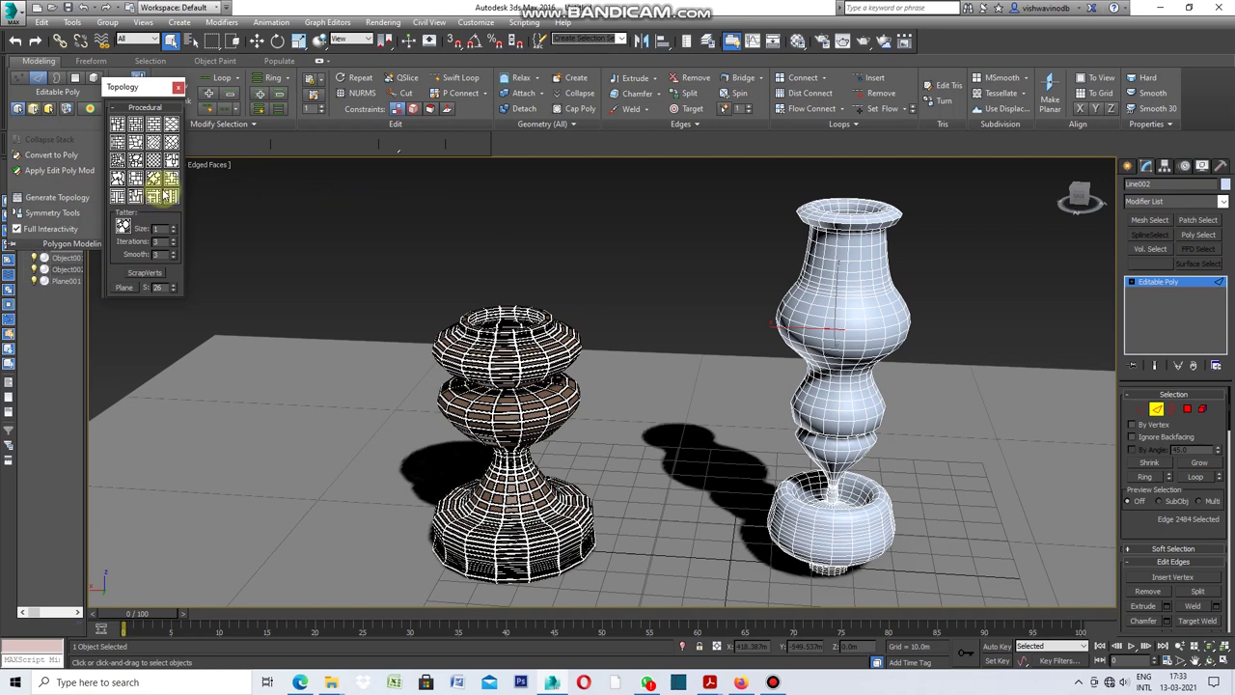
pyautogui.click(118, 124)
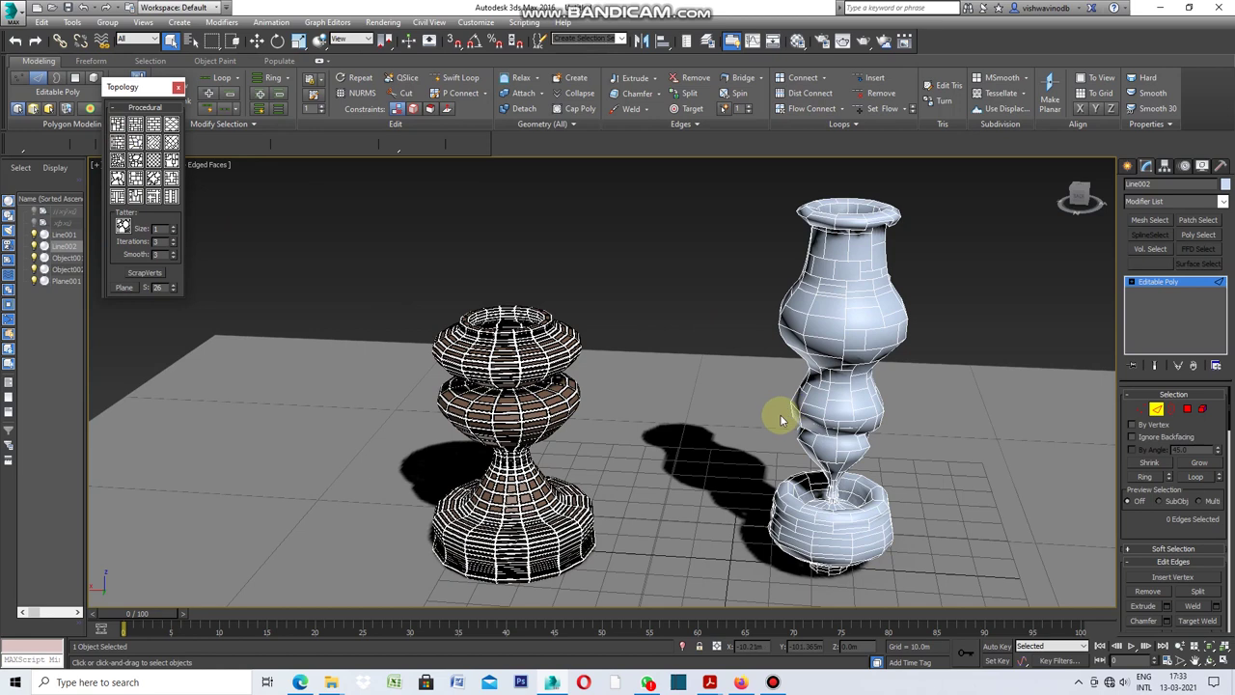
pyautogui.hotkey('ctrl', 'z')
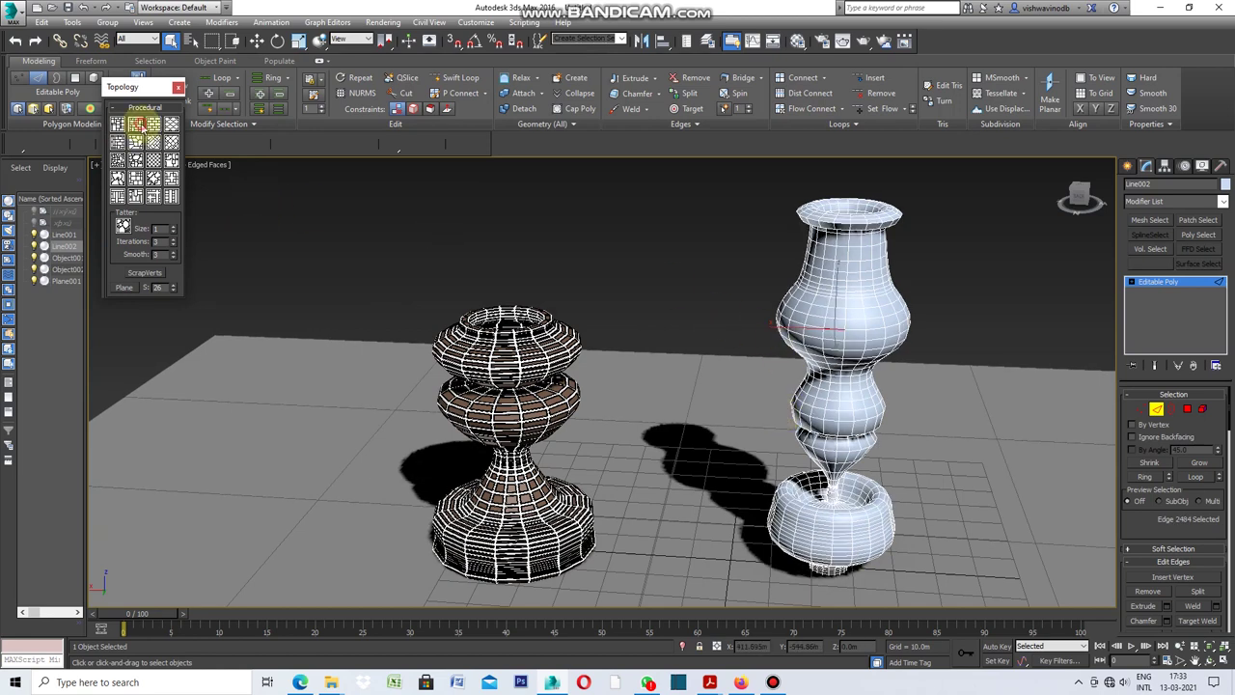
# Preview two more brick topology patterns on the vase, undoing each
pyautogui.click(136, 125)
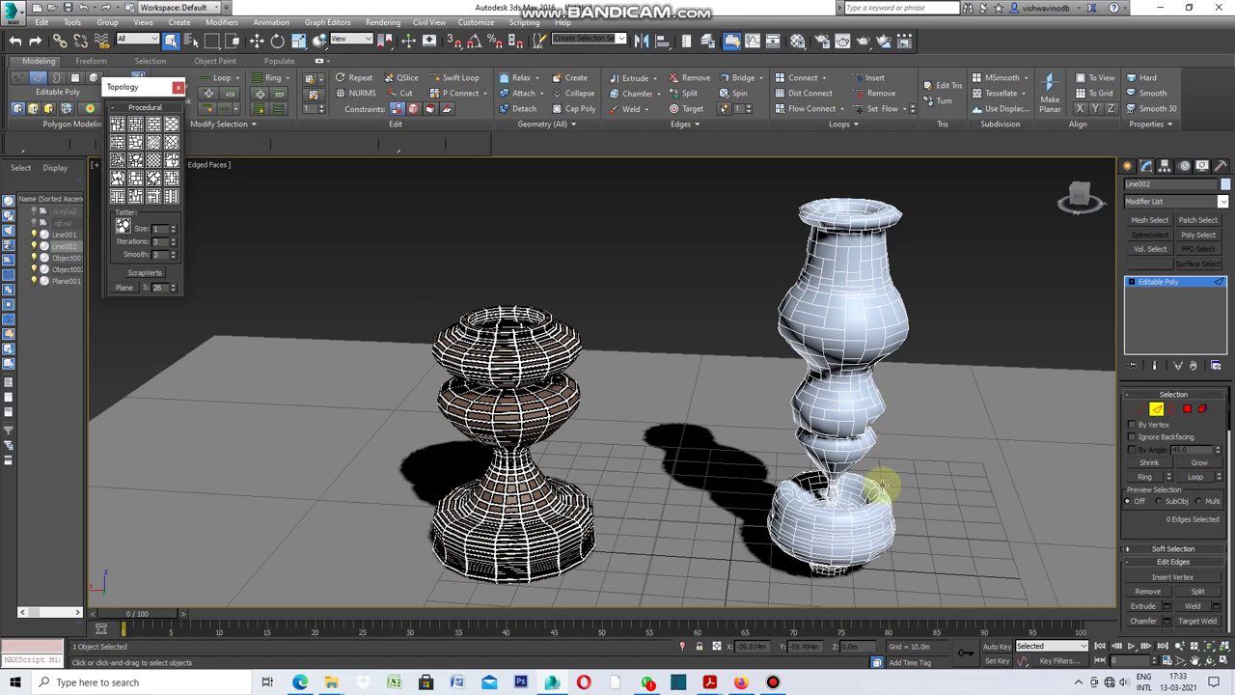
pyautogui.hotkey('ctrl', 'z')
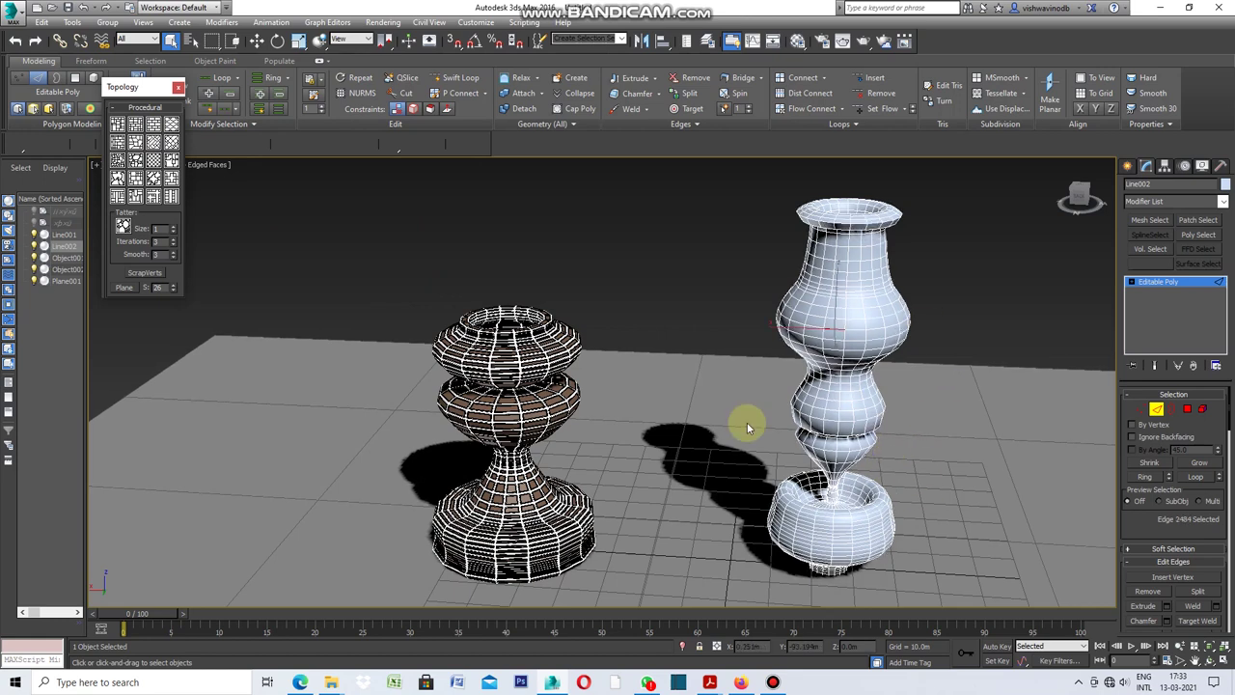
pyautogui.click(154, 125)
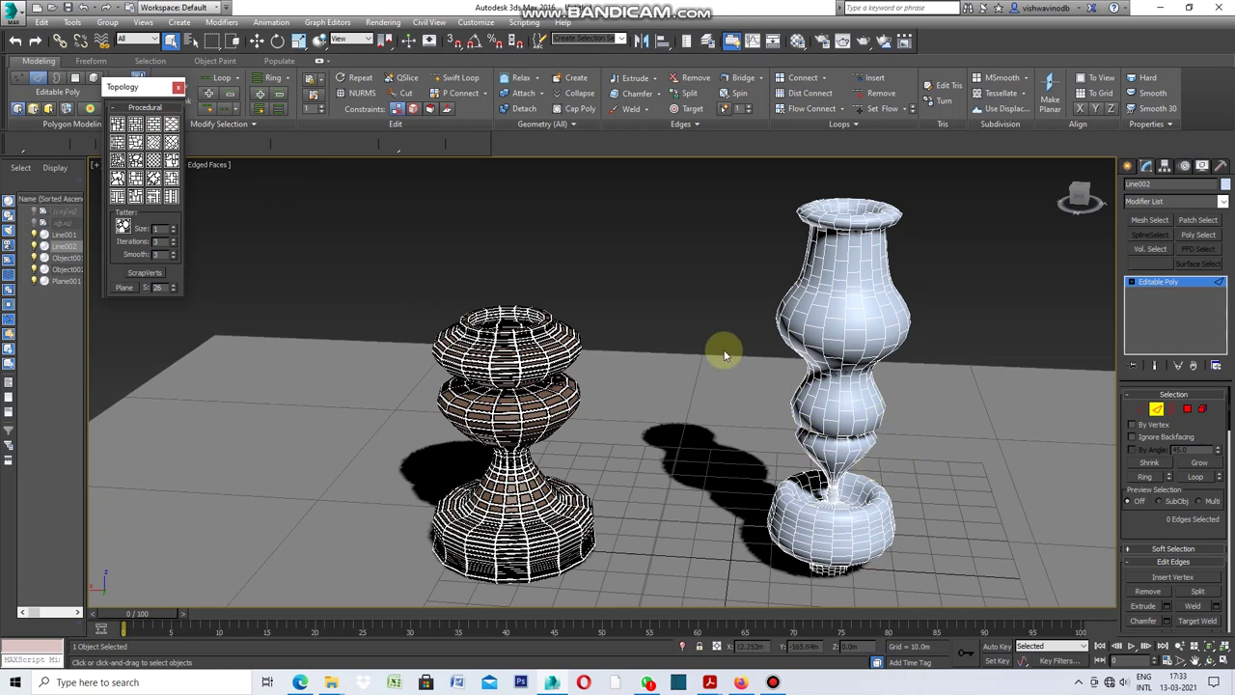
pyautogui.hotkey('ctrl', 'z')
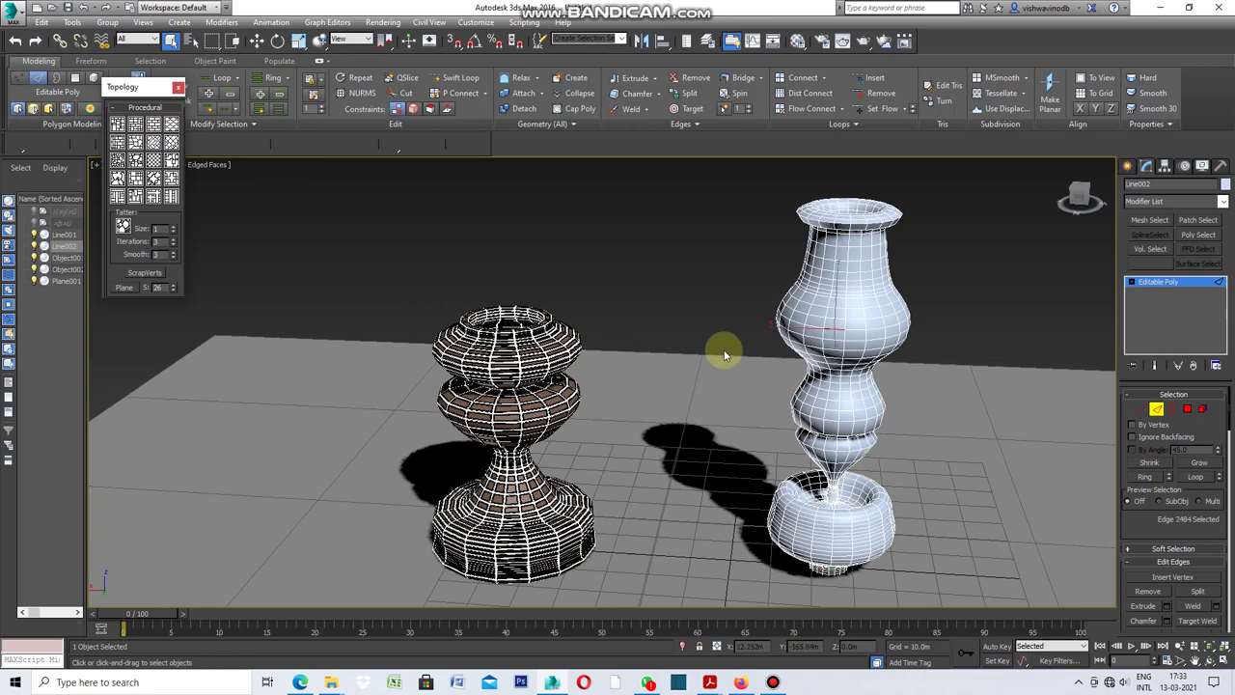
# Preview hexagonal, brick-like and irregular patch topologies on the vase, undoing each
pyautogui.click(170, 124)
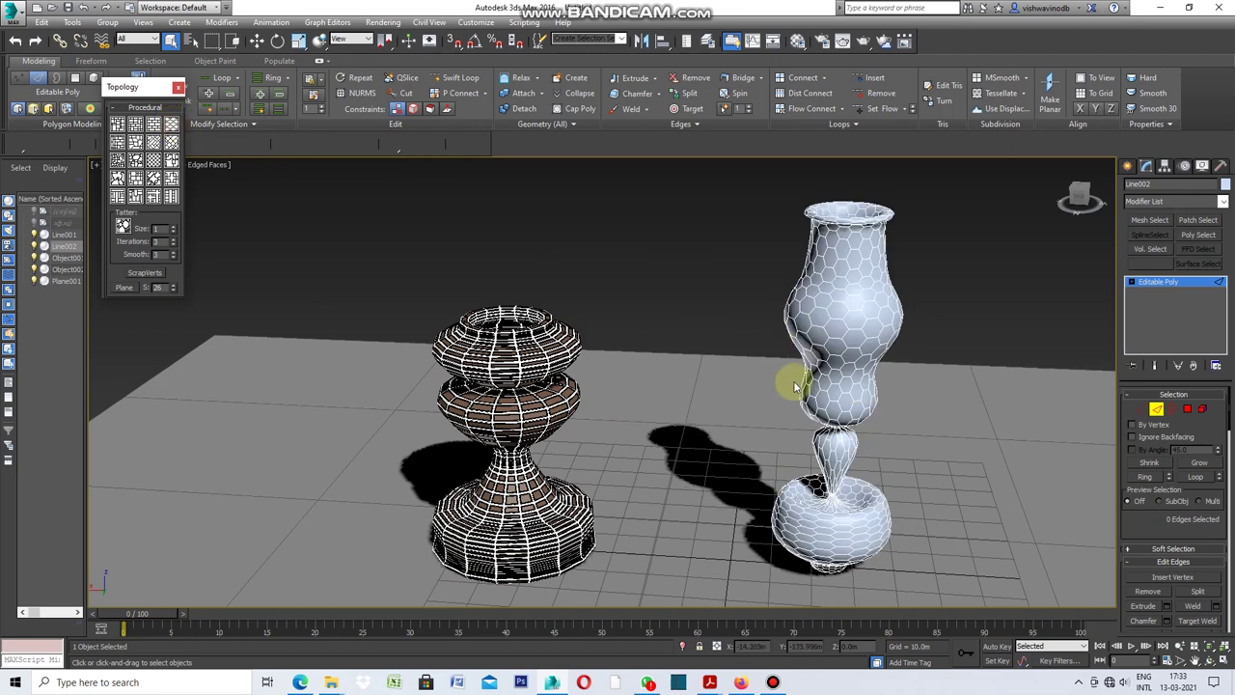
pyautogui.hotkey('ctrl', 'z')
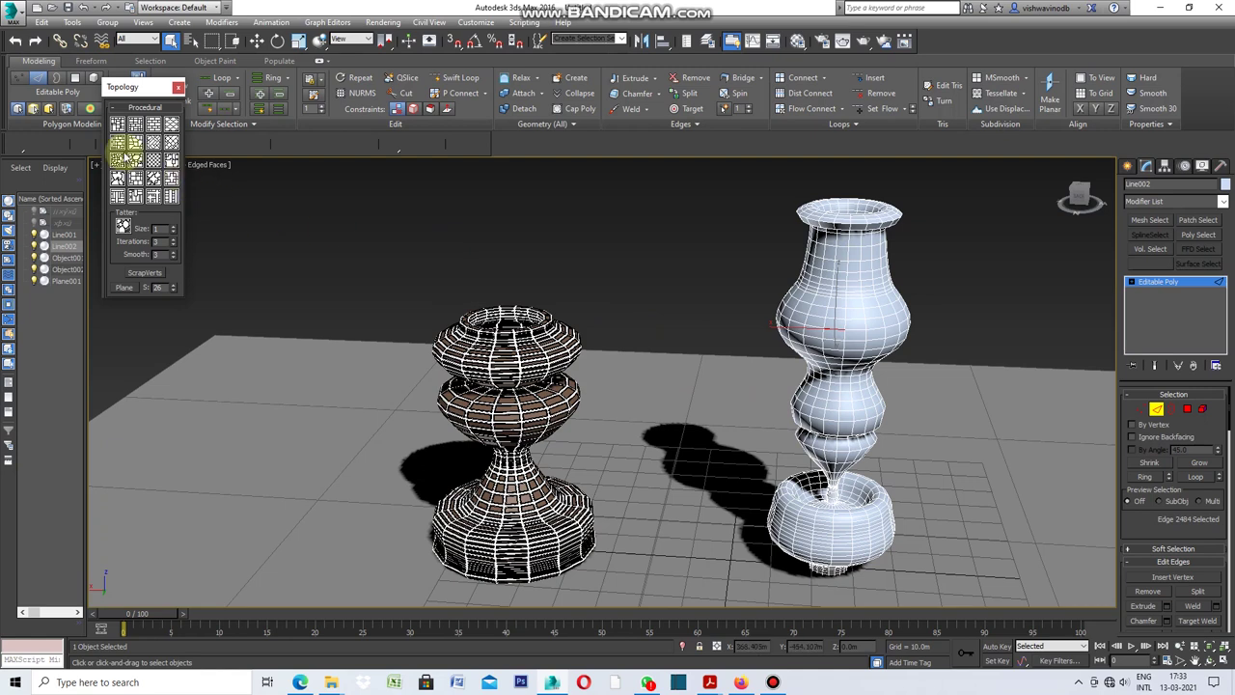
pyautogui.click(117, 141)
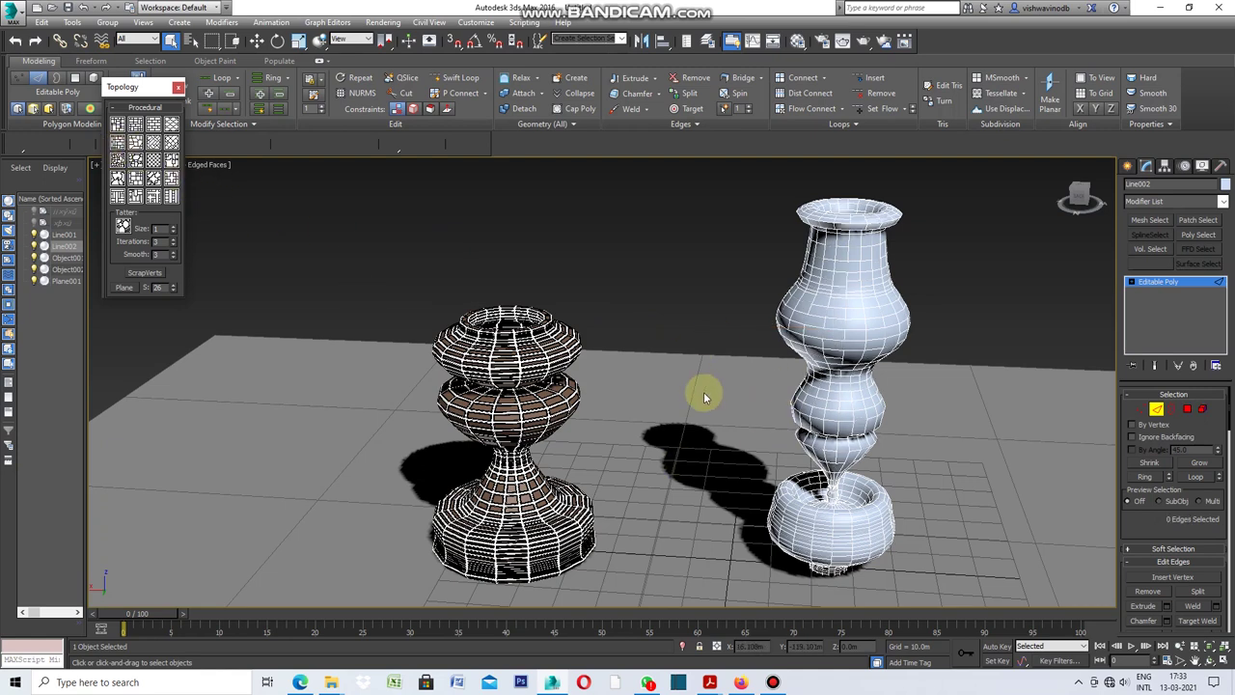
pyautogui.hotkey('ctrl', 'z')
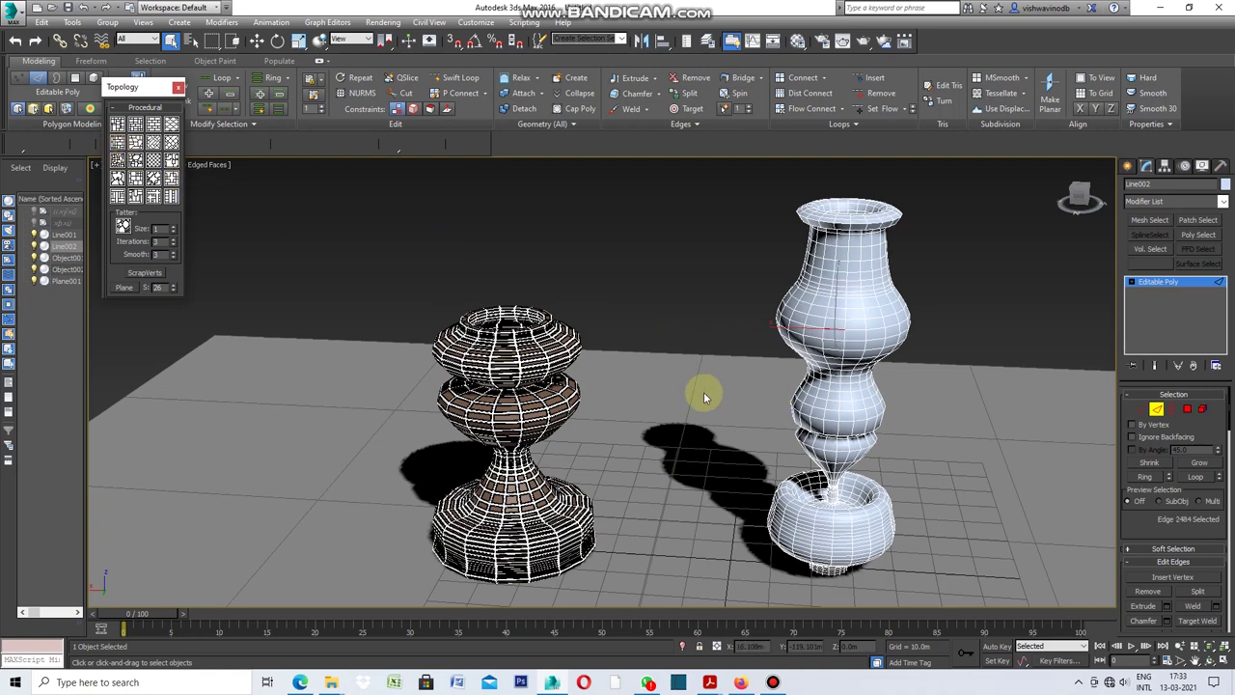
pyautogui.click(136, 143)
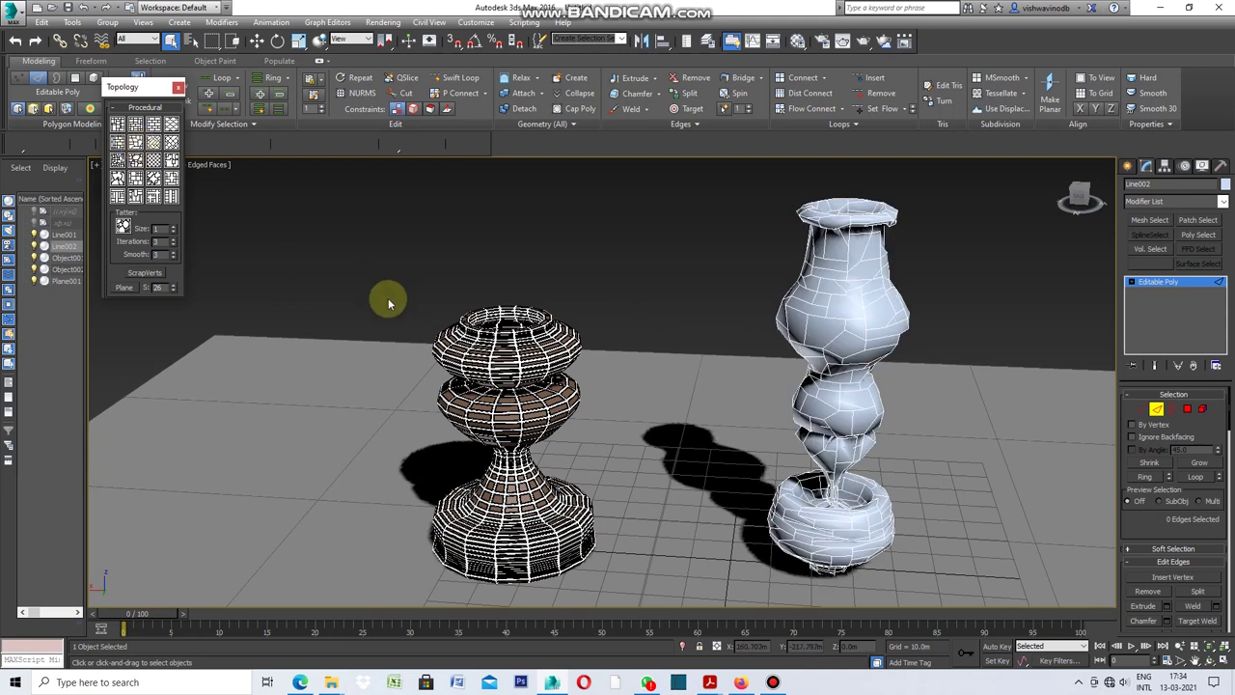
pyautogui.hotkey('ctrl', 'z')
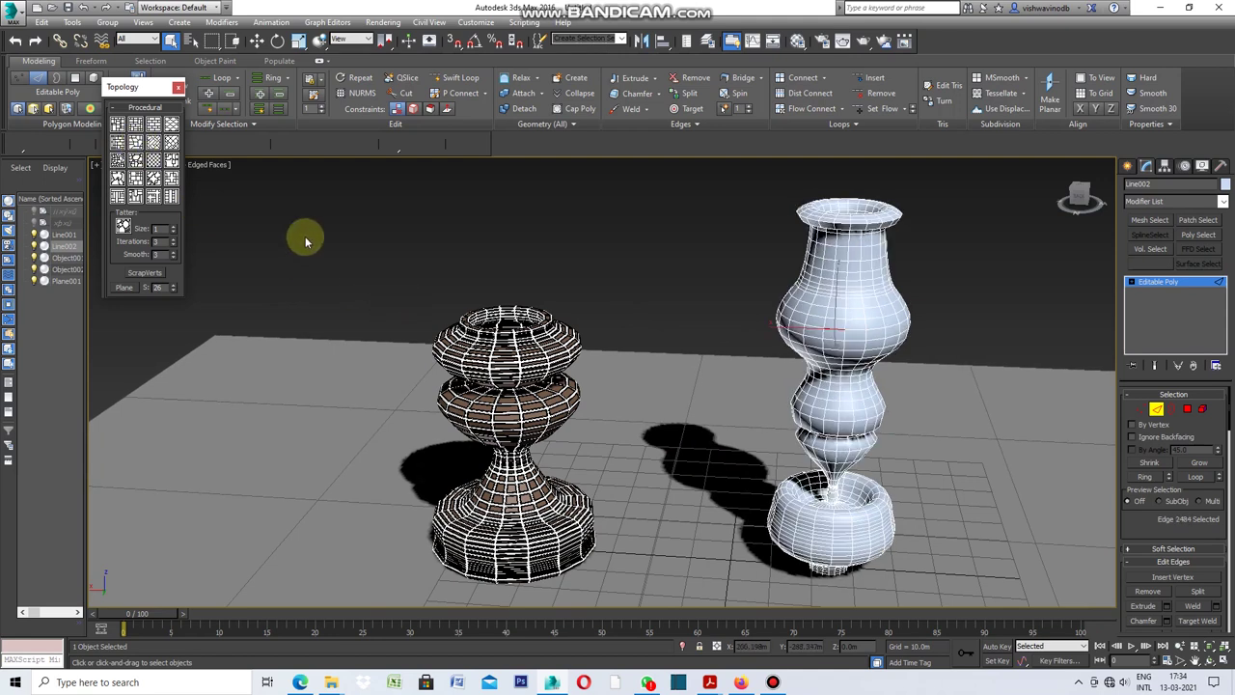
# Preview diagonal and two other topology patterns, undo each, and close the Topology panel
pyautogui.click(153, 143)
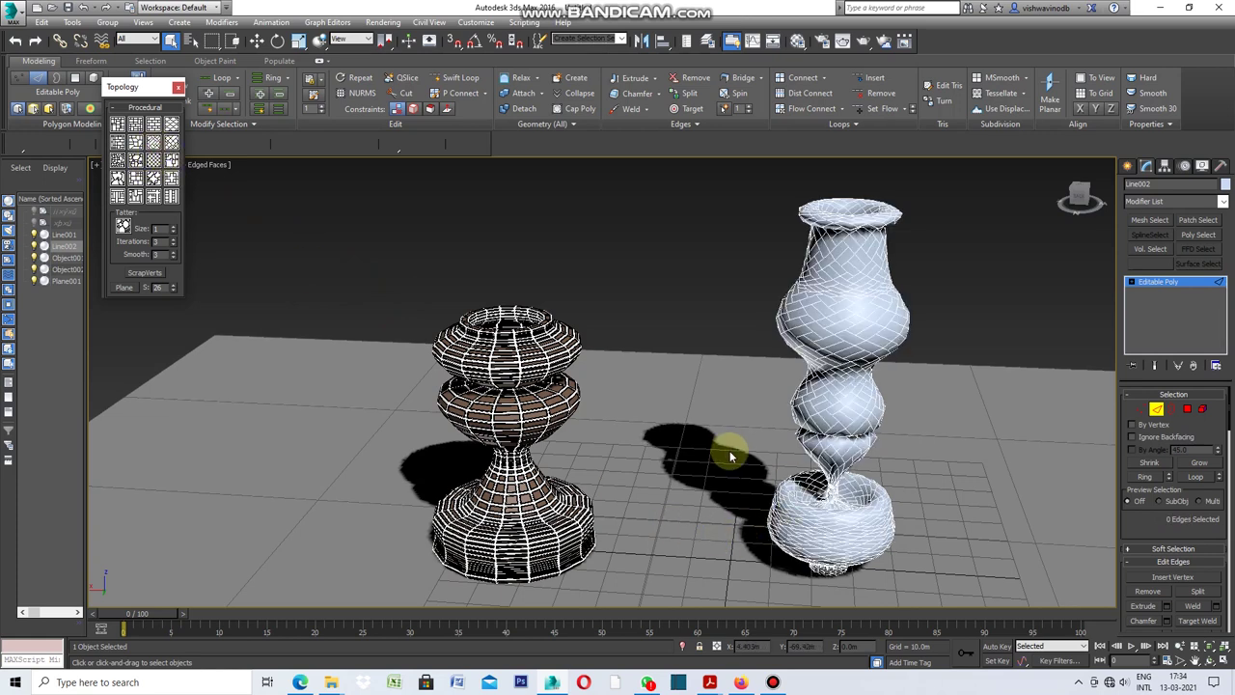
pyautogui.hotkey('ctrl', 'z')
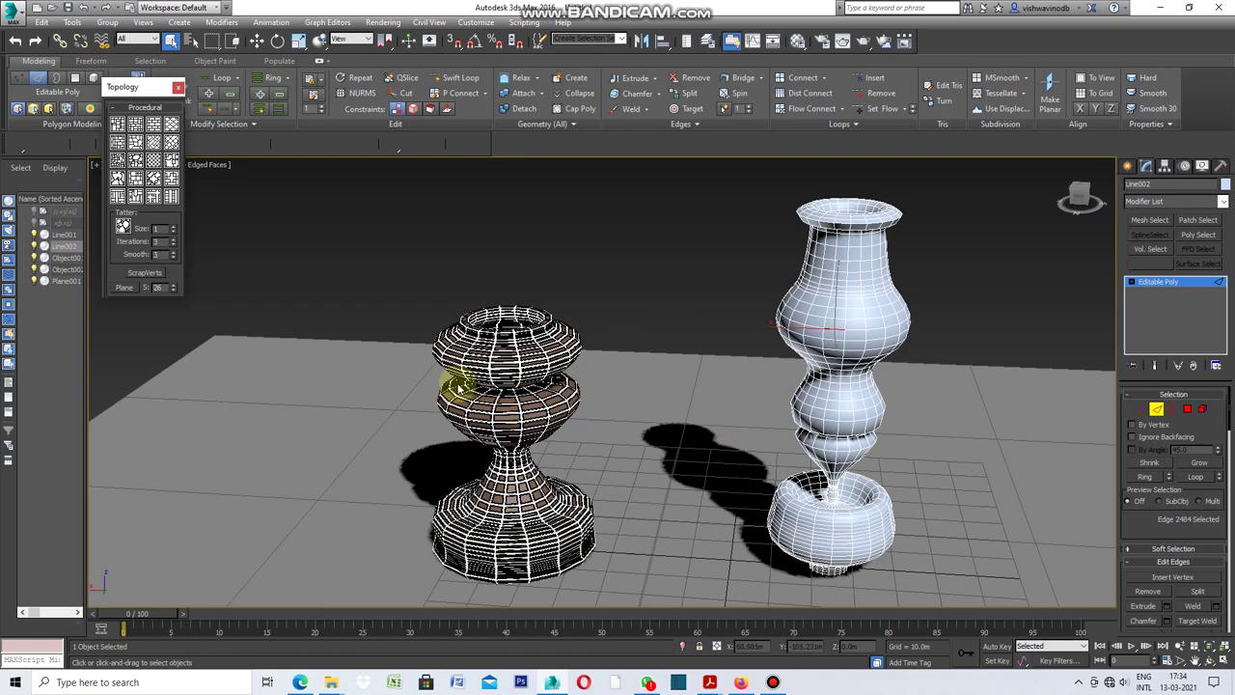
pyautogui.click(172, 163)
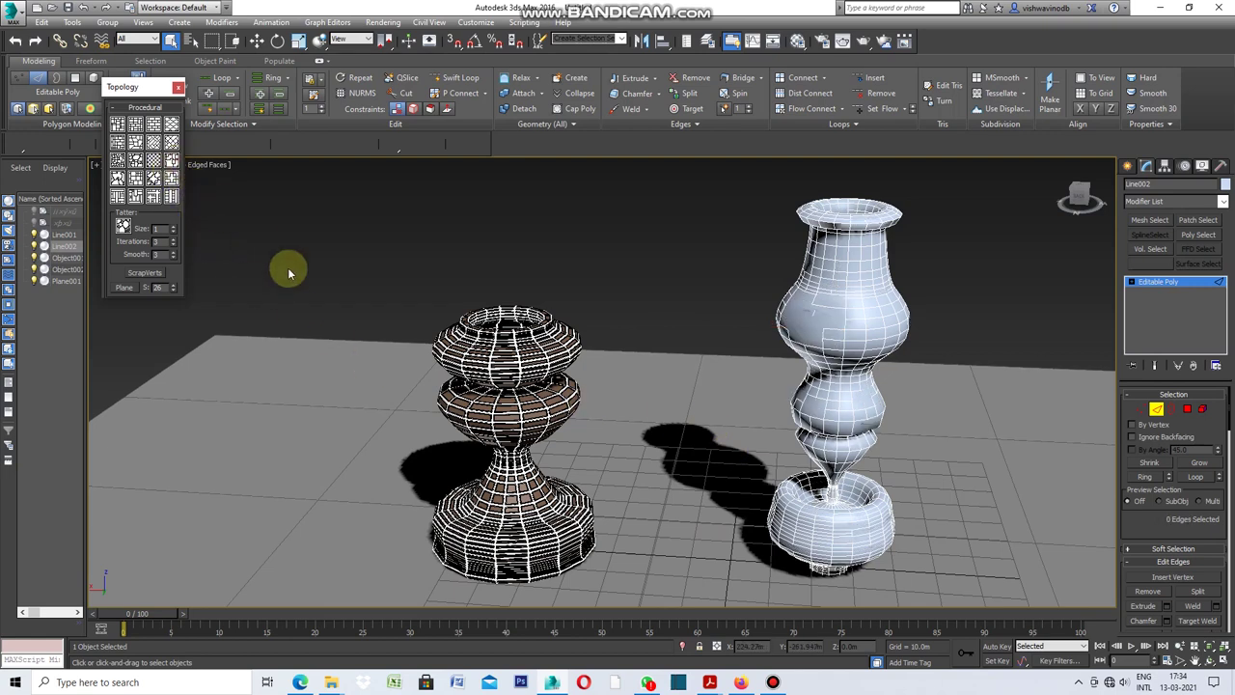
pyautogui.hotkey('ctrl', 'z')
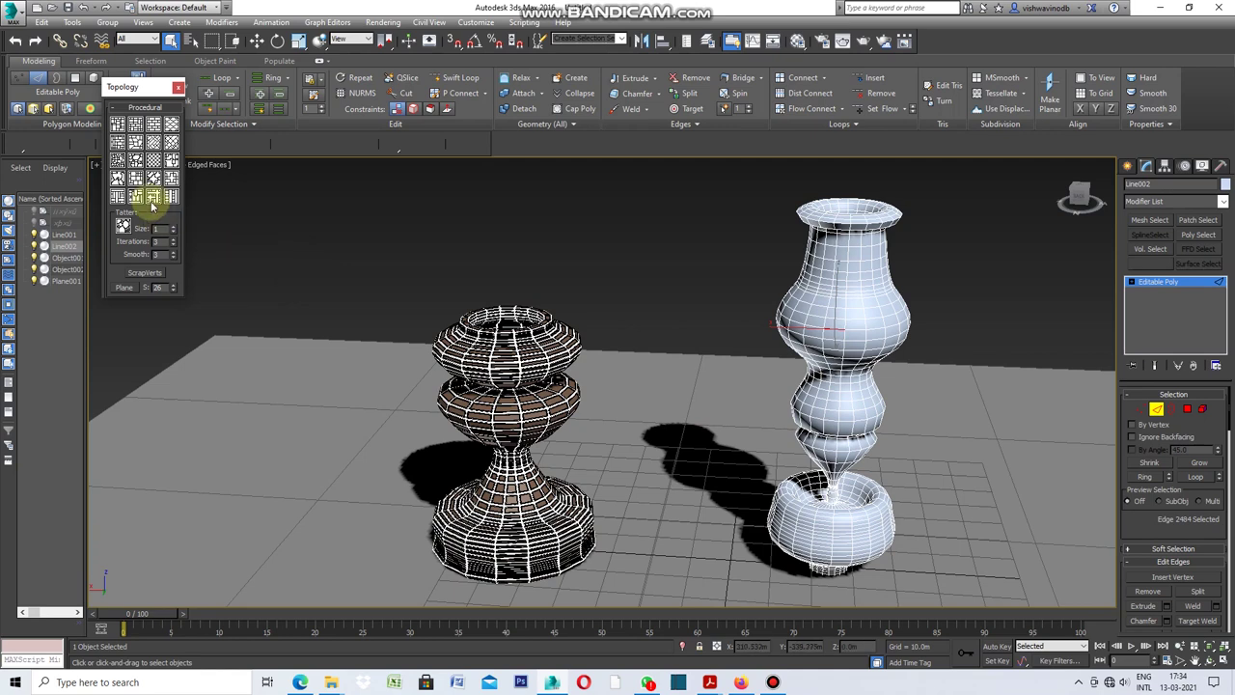
pyautogui.click(153, 197)
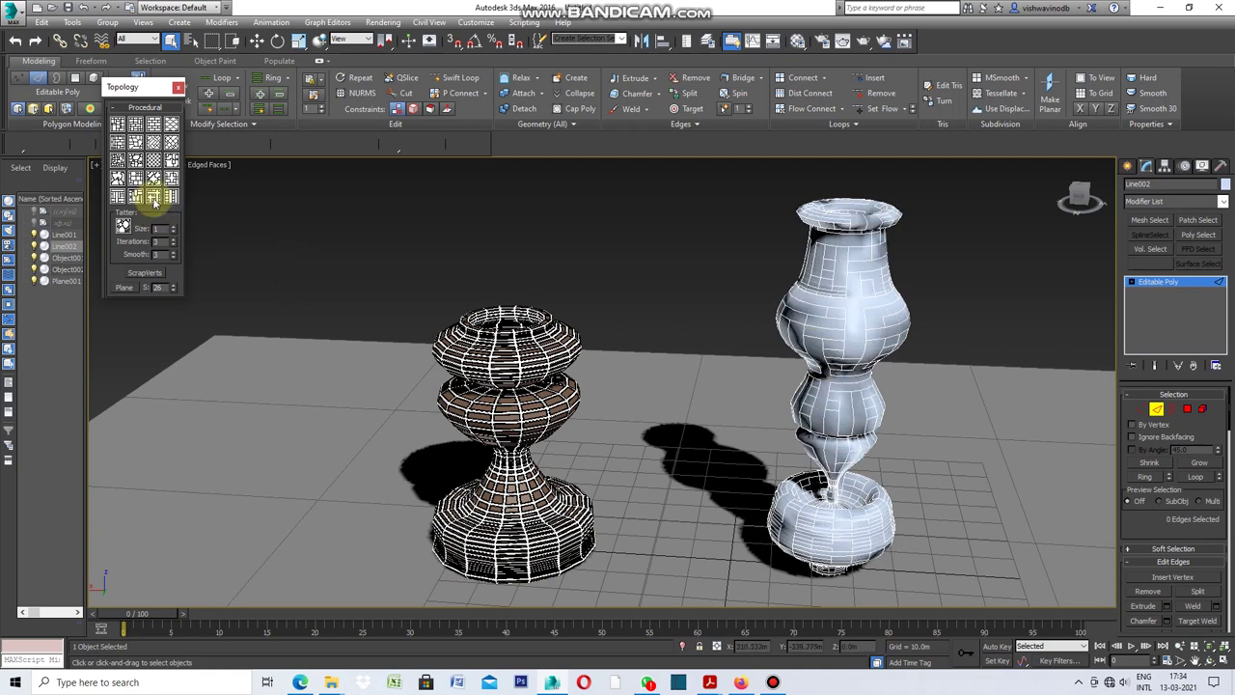
pyautogui.hotkey('ctrl', 'z')
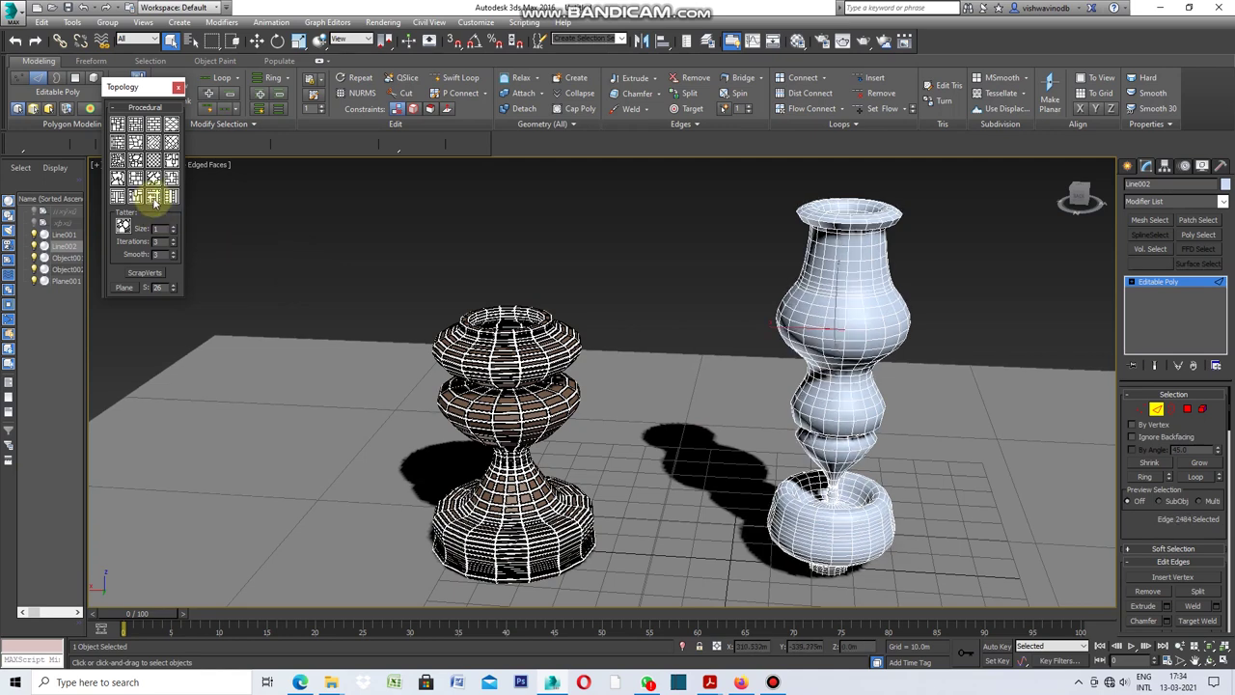
pyautogui.click(178, 87)
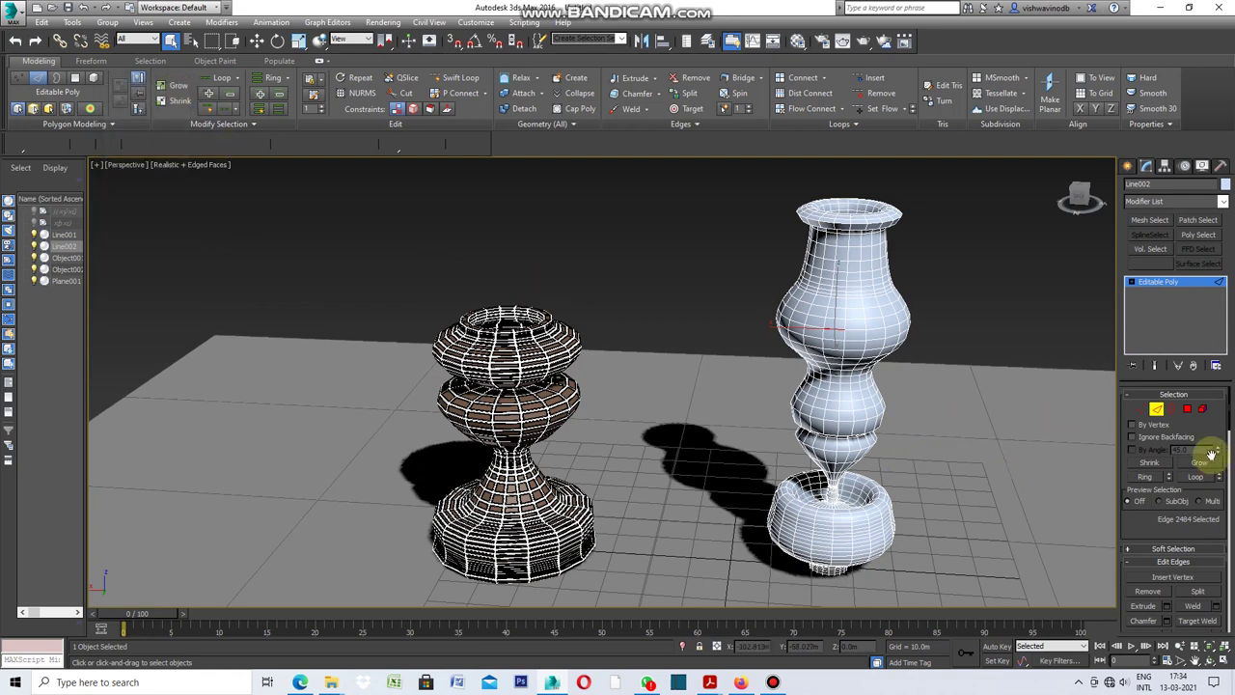
# Clear the polygon selection and reselect the right vase, Line002
pyautogui.click(1187, 409)
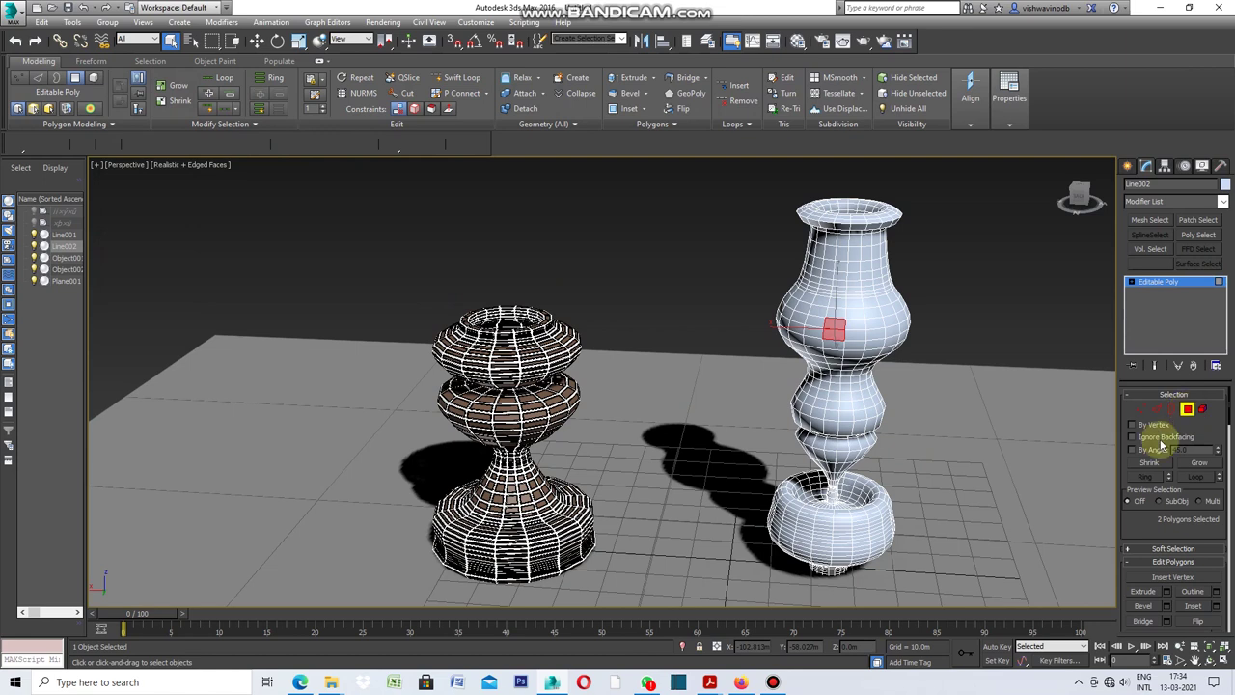
pyautogui.hotkey('ctrl', 'd')
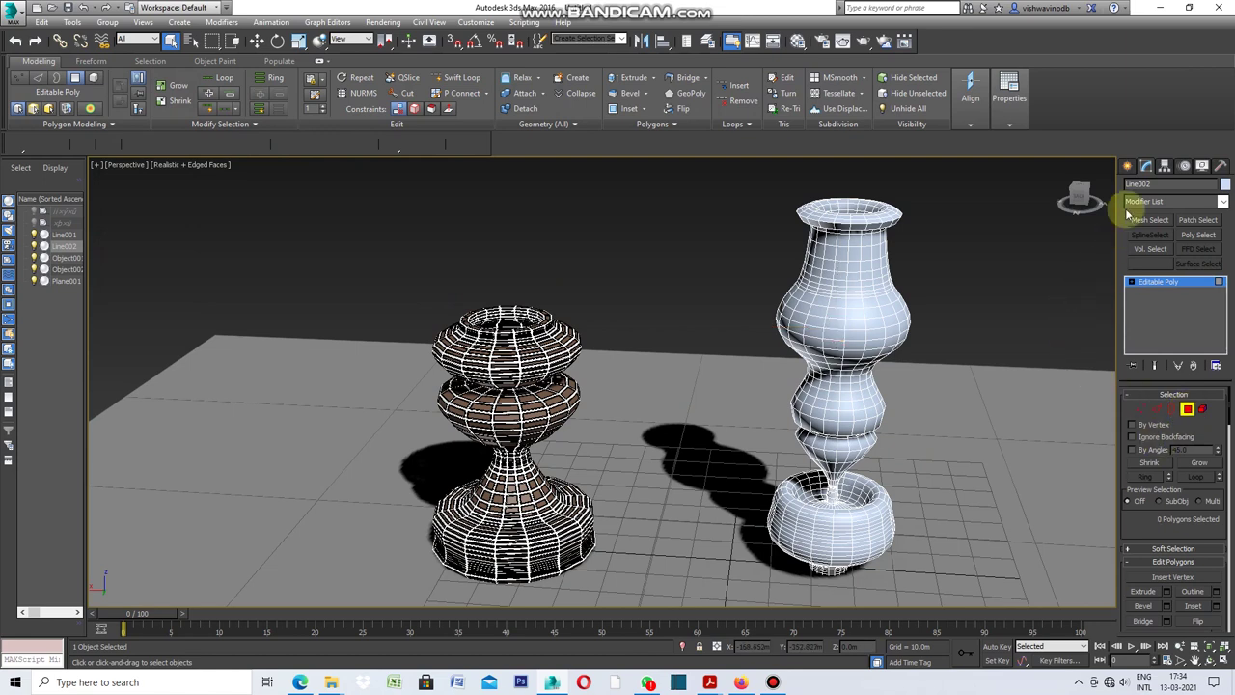
pyautogui.click(1127, 166)
pyautogui.click(974, 251)
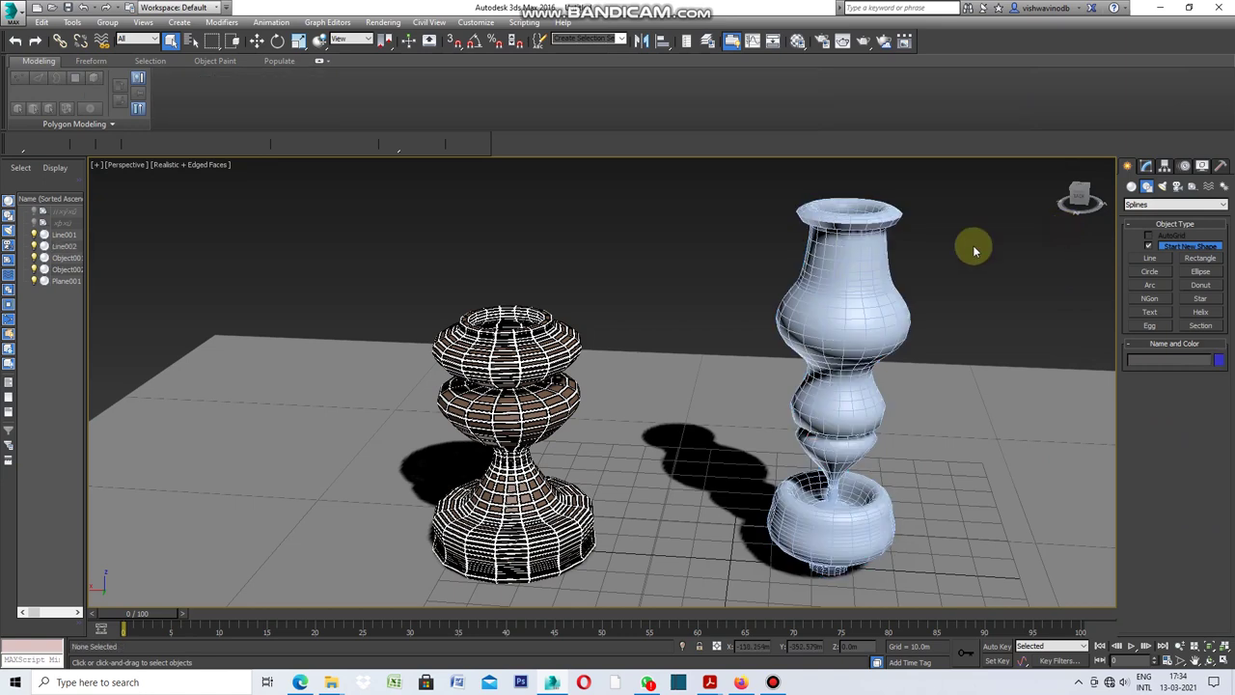
pyautogui.click(863, 231)
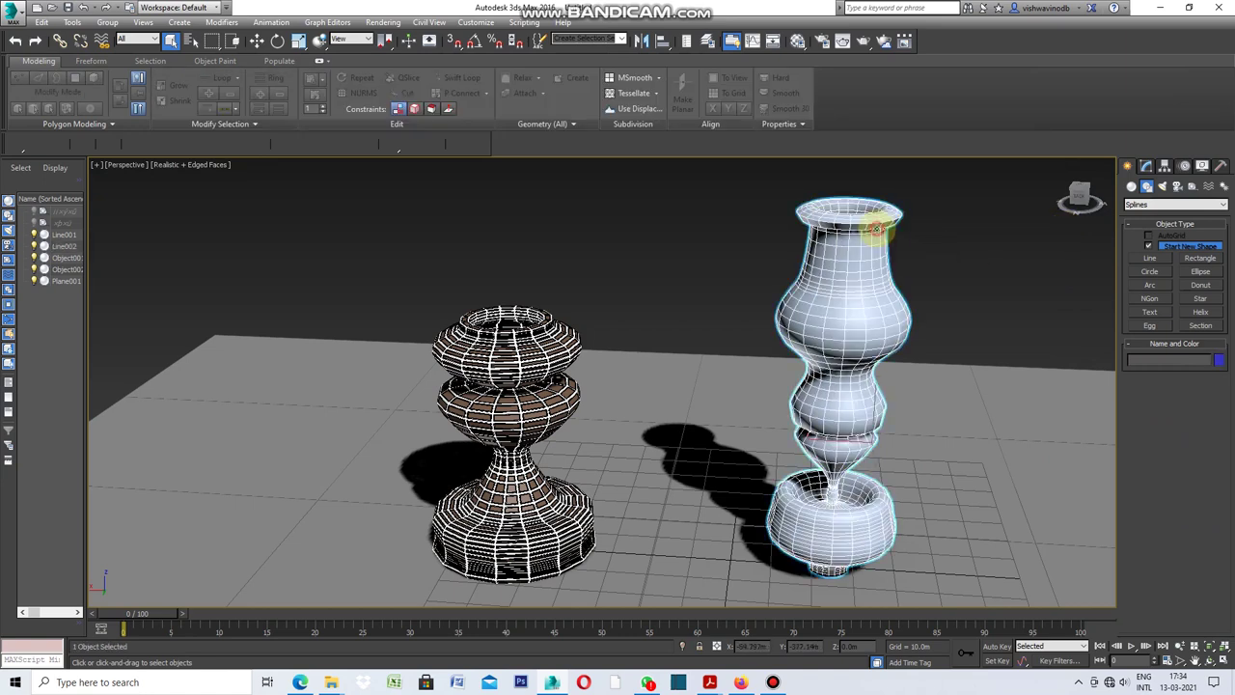
# Select all 3400 of the vase's polygons and bring up the Inset settings
pyautogui.click(1146, 169)
pyautogui.click(1188, 410)
pyautogui.hotkey('ctrl', 'a')
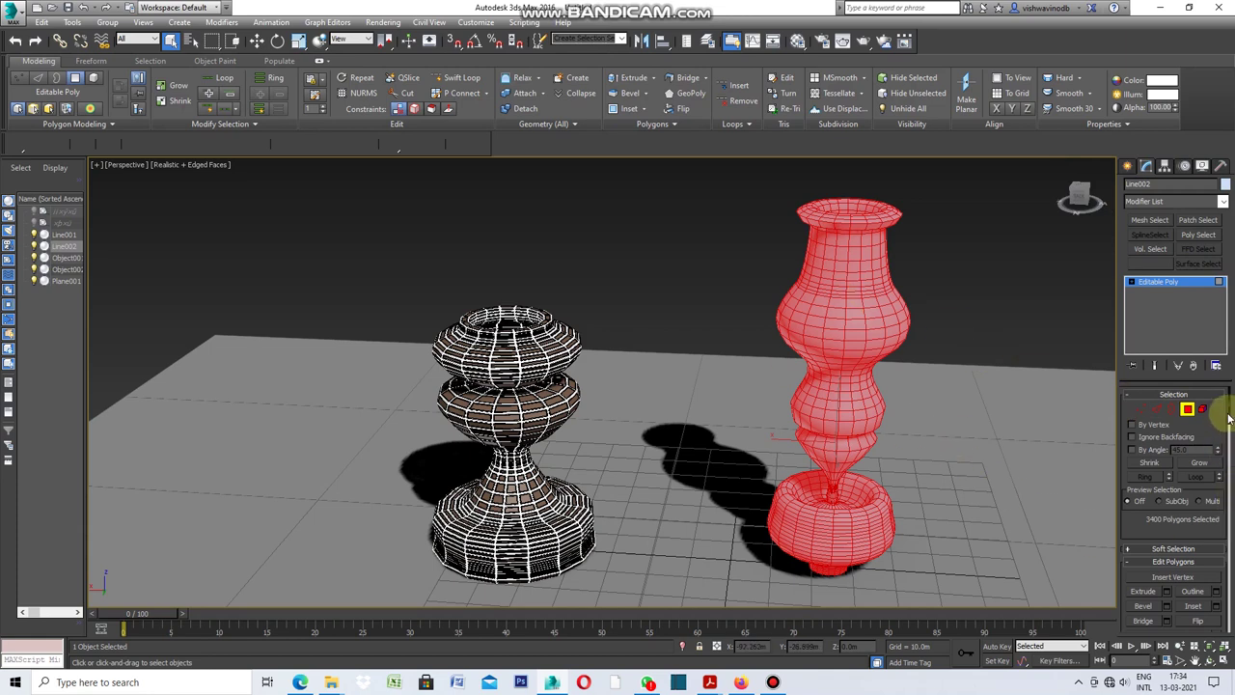
pyautogui.moveTo(1229, 415); pyautogui.dragTo(1229, 446)
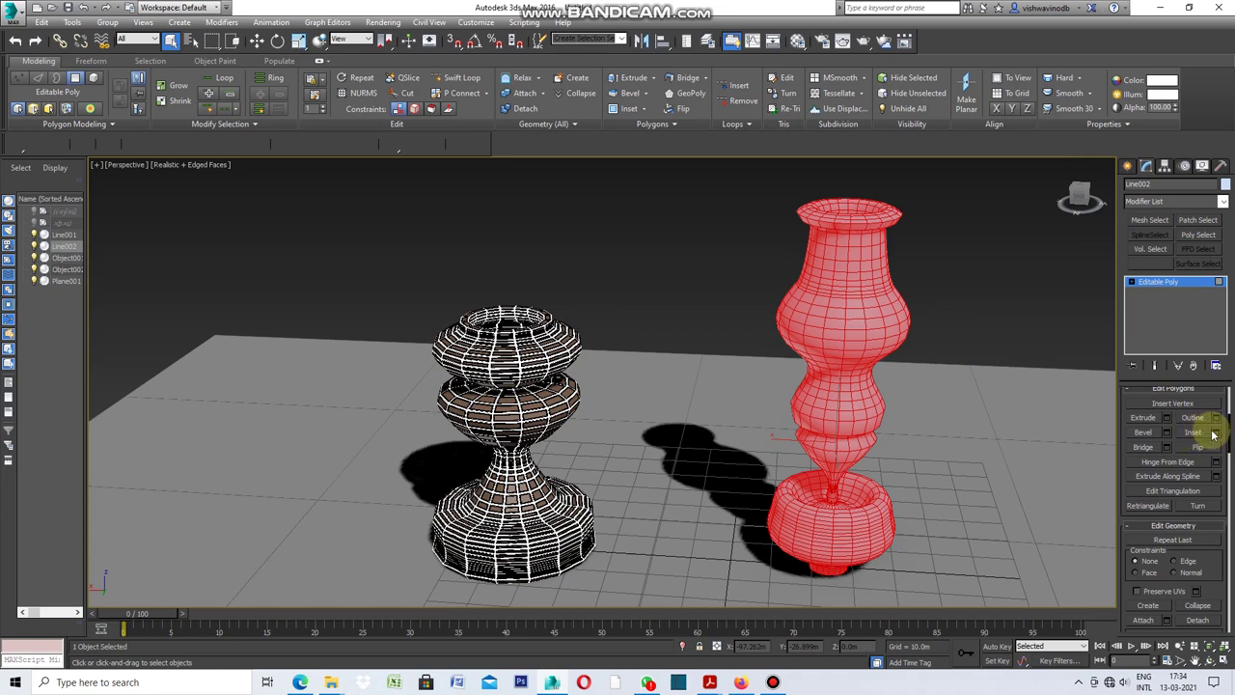
pyautogui.click(1216, 434)
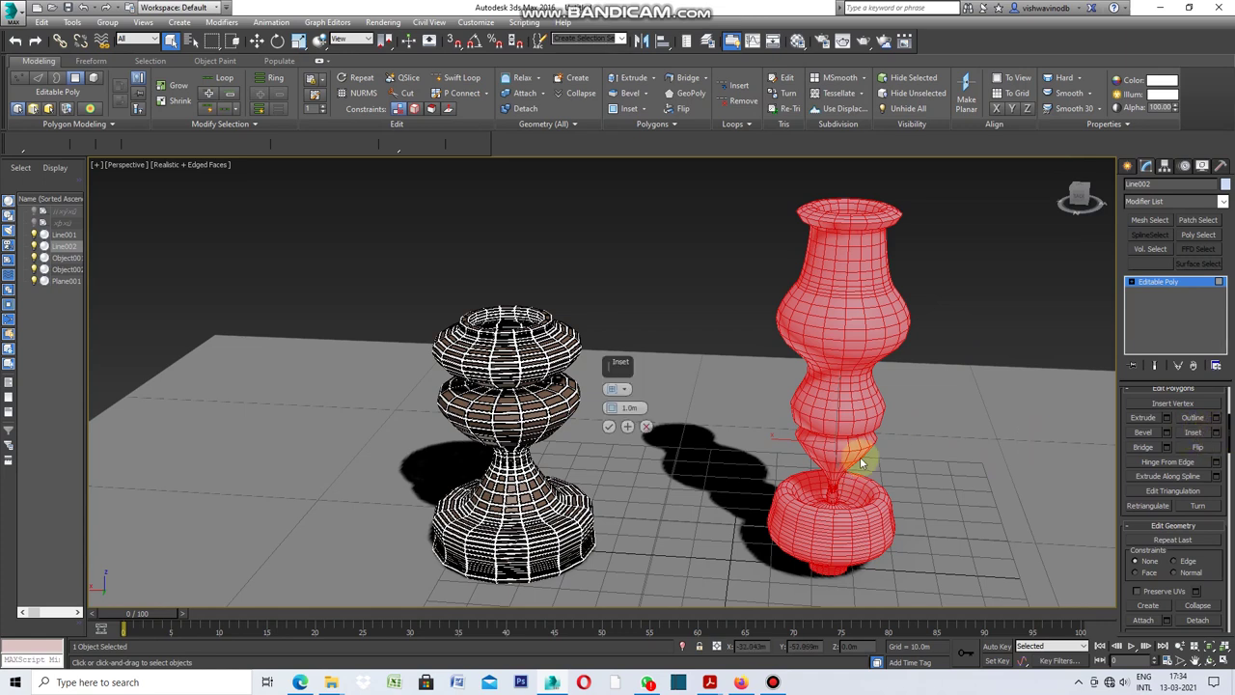
# Inset each of the vase's polygons By Polygon with a 0.3m amount
pyautogui.click(625, 390)
pyautogui.click(662, 409)
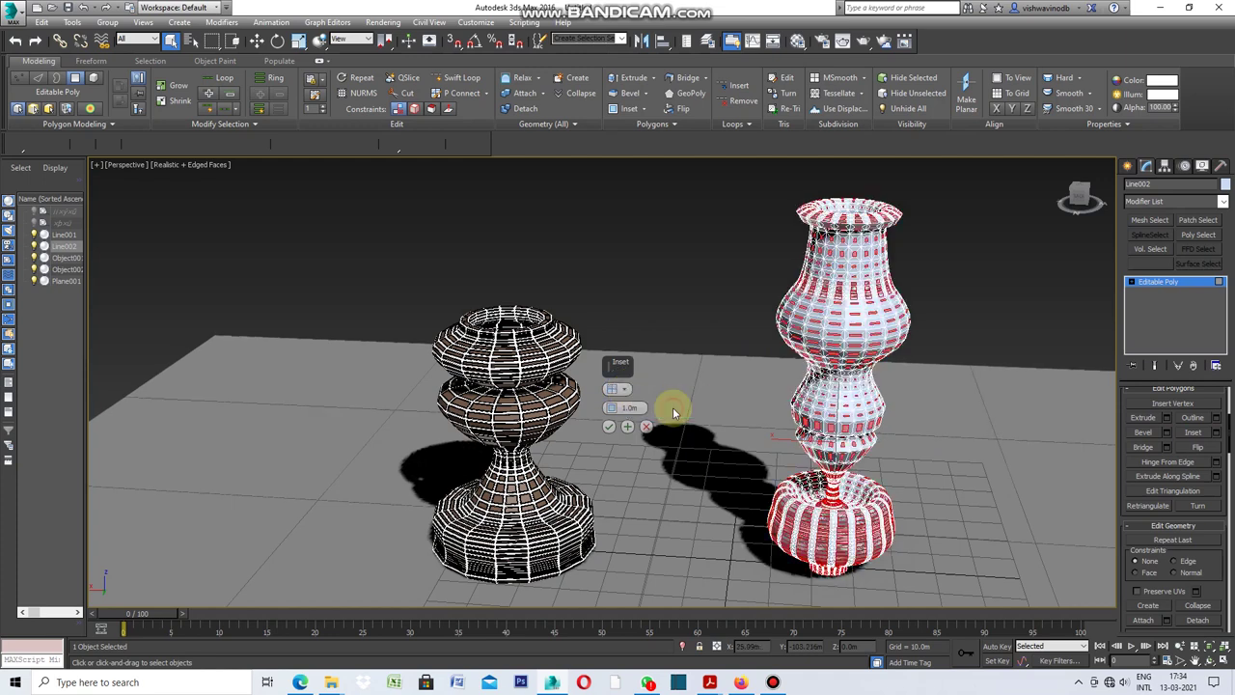
pyautogui.scroll(2, 866, 330)
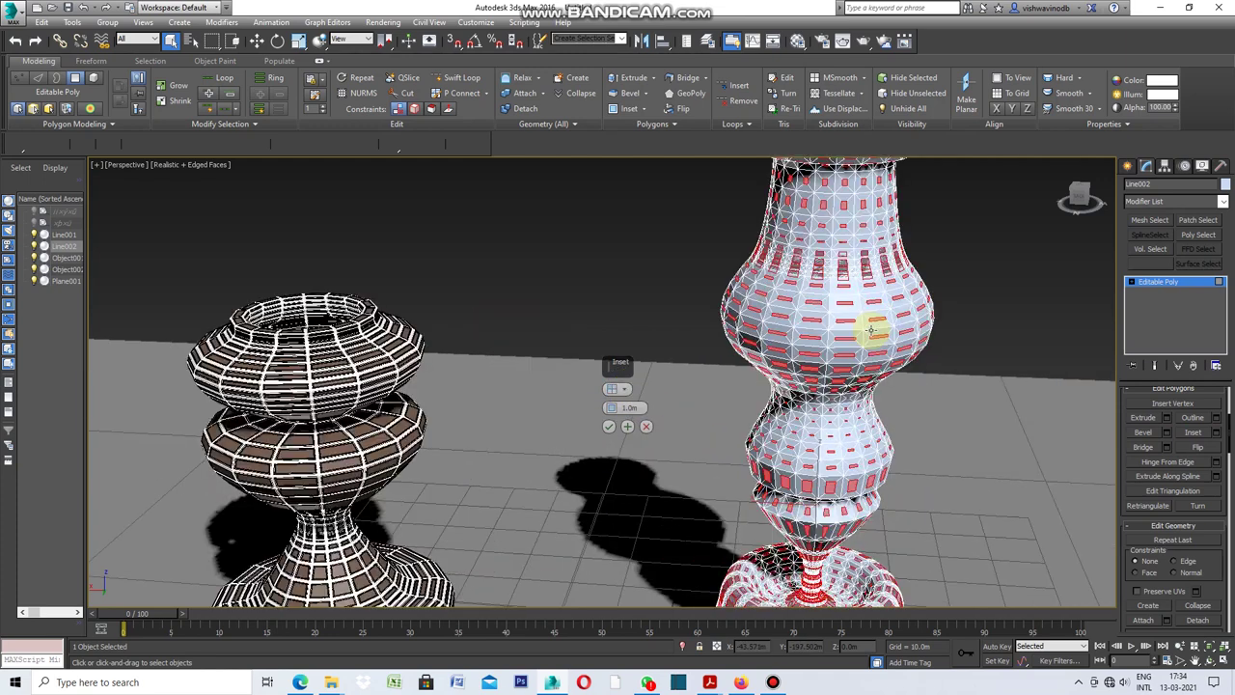
pyautogui.scroll(2, 866, 330)
pyautogui.scroll(-3, 789, 307)
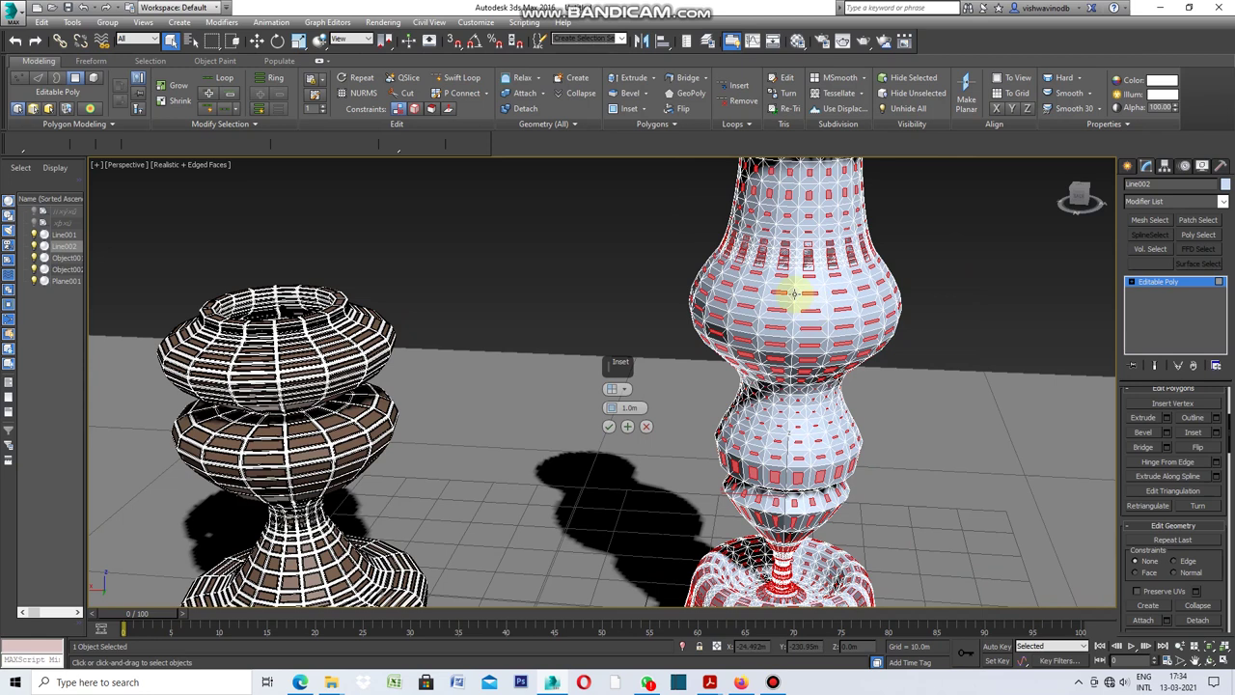
pyautogui.scroll(-3, 791, 294)
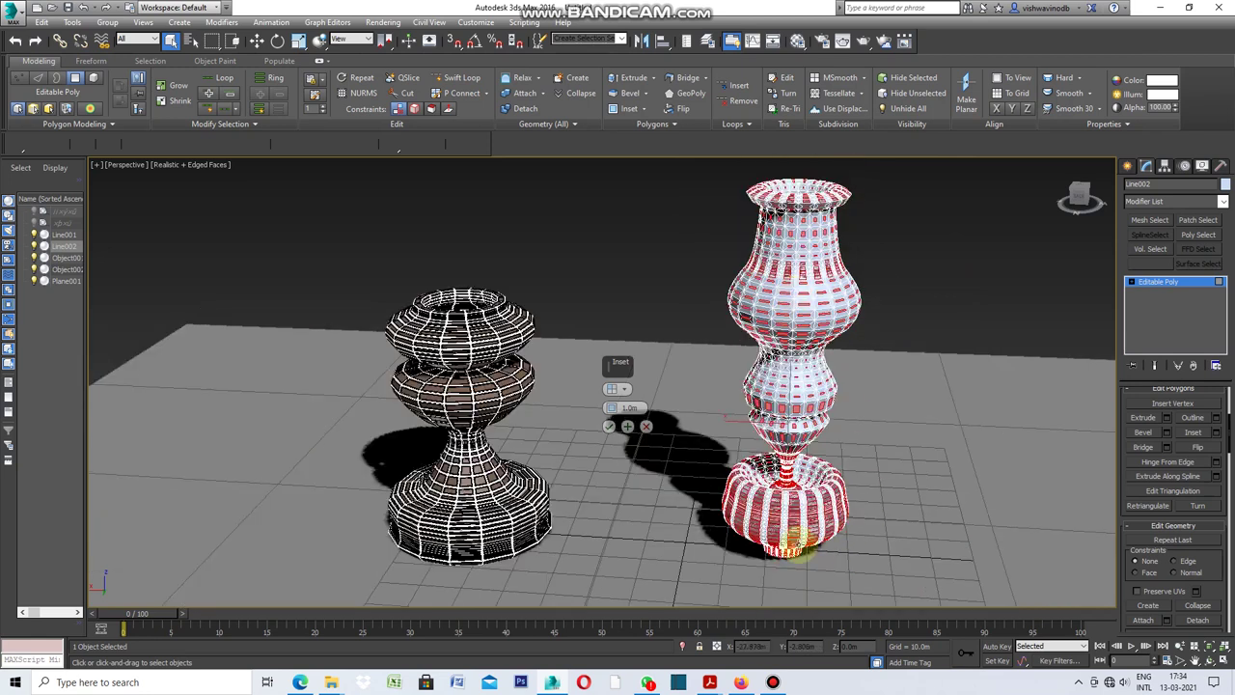
pyautogui.scroll(3, 793, 546)
pyautogui.scroll(-3, 714, 482)
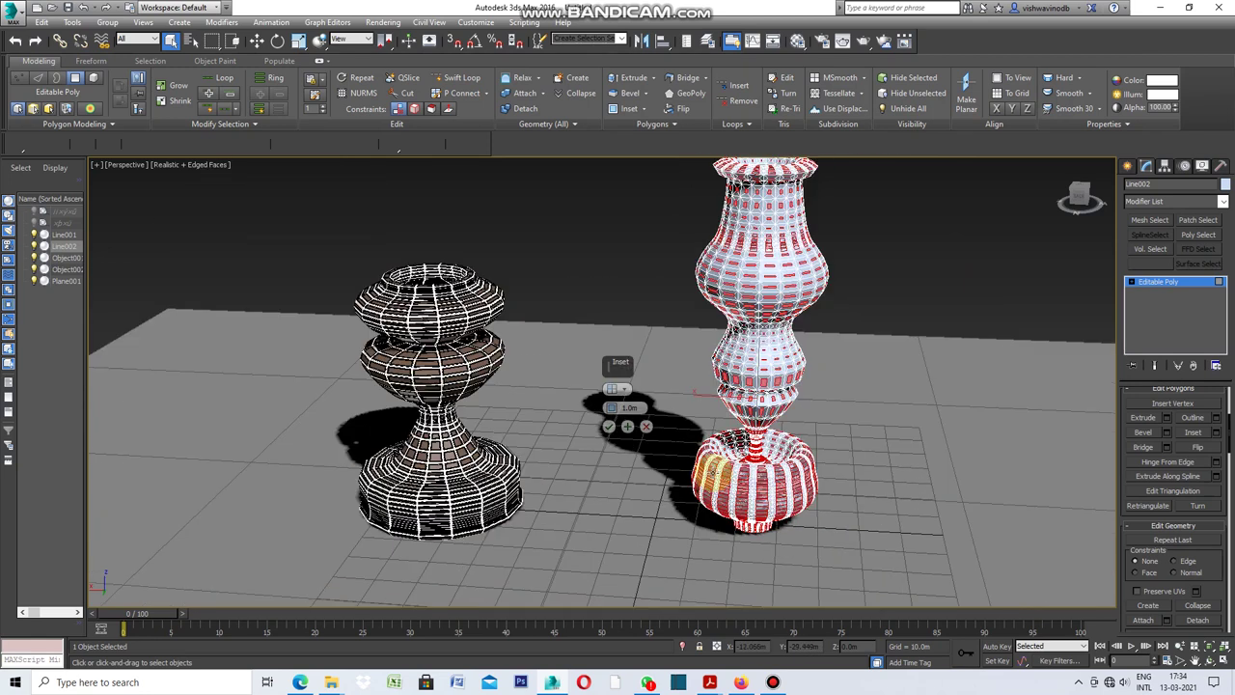
pyautogui.scroll(3, 831, 258)
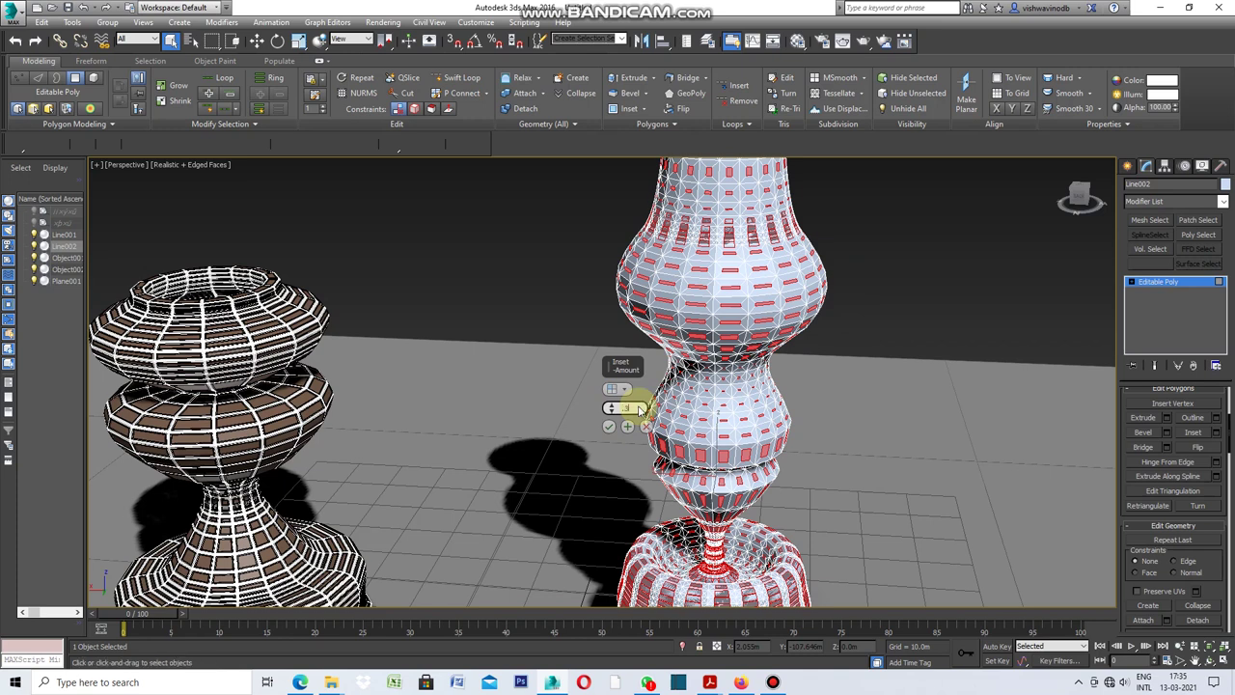
pyautogui.press('Return')
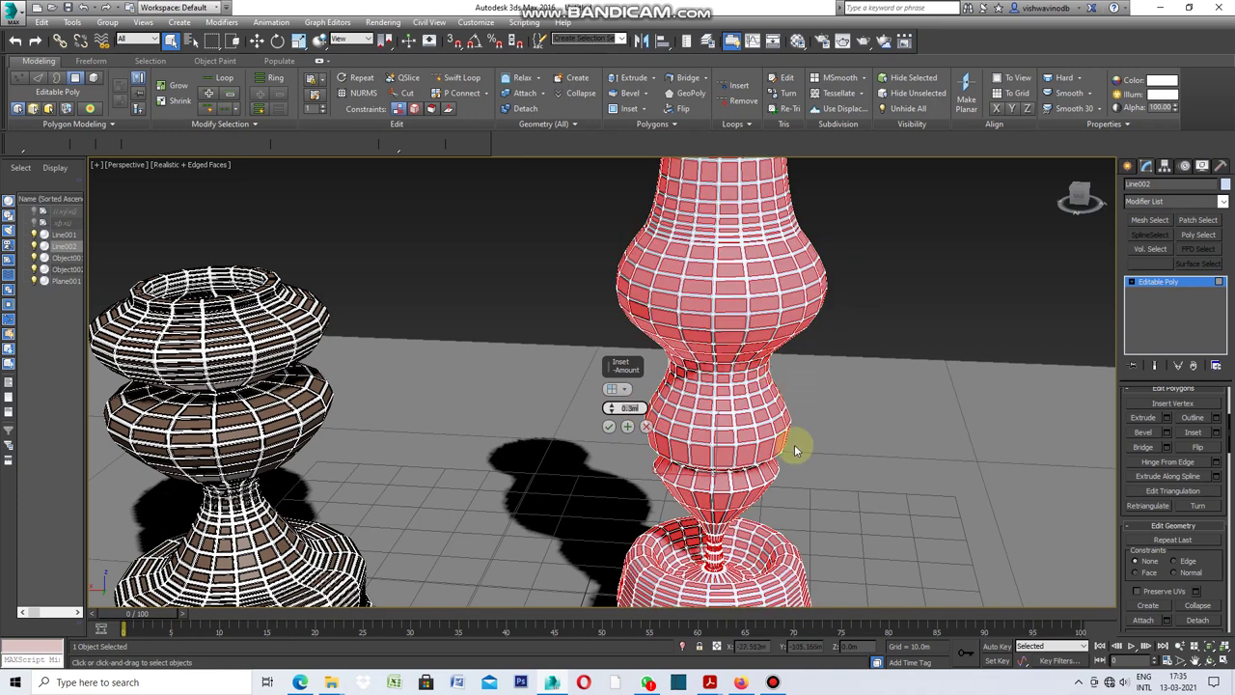
pyautogui.click(608, 428)
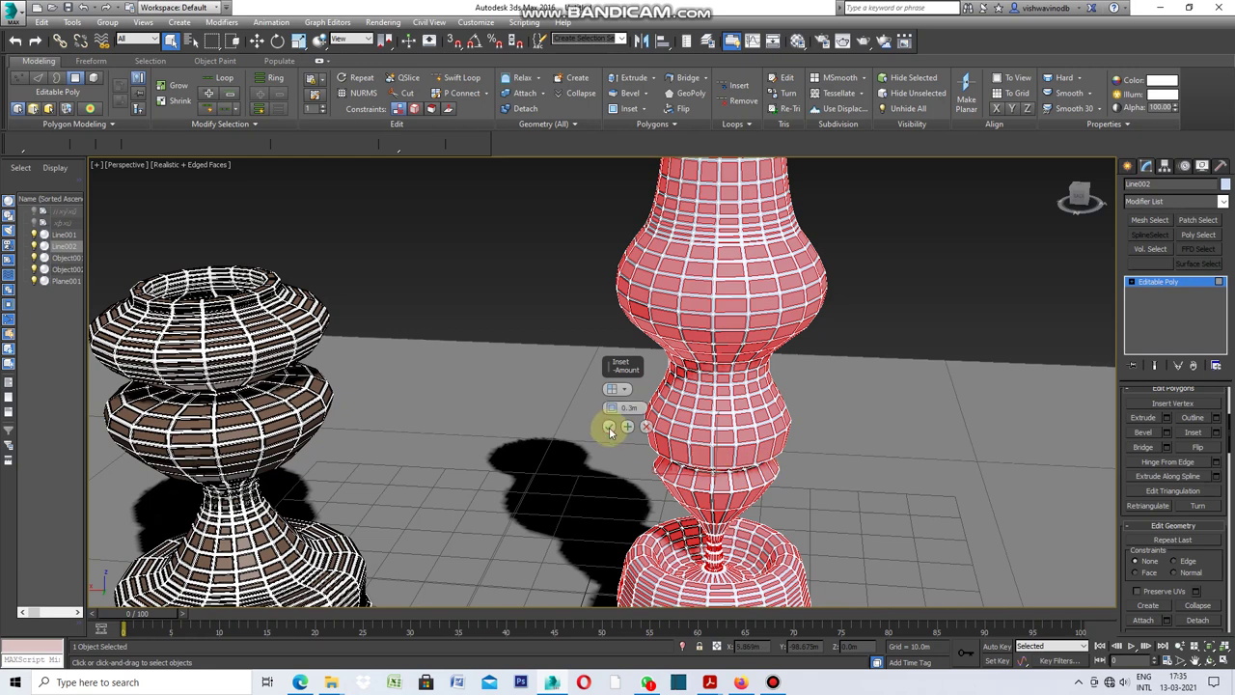
pyautogui.click(608, 428)
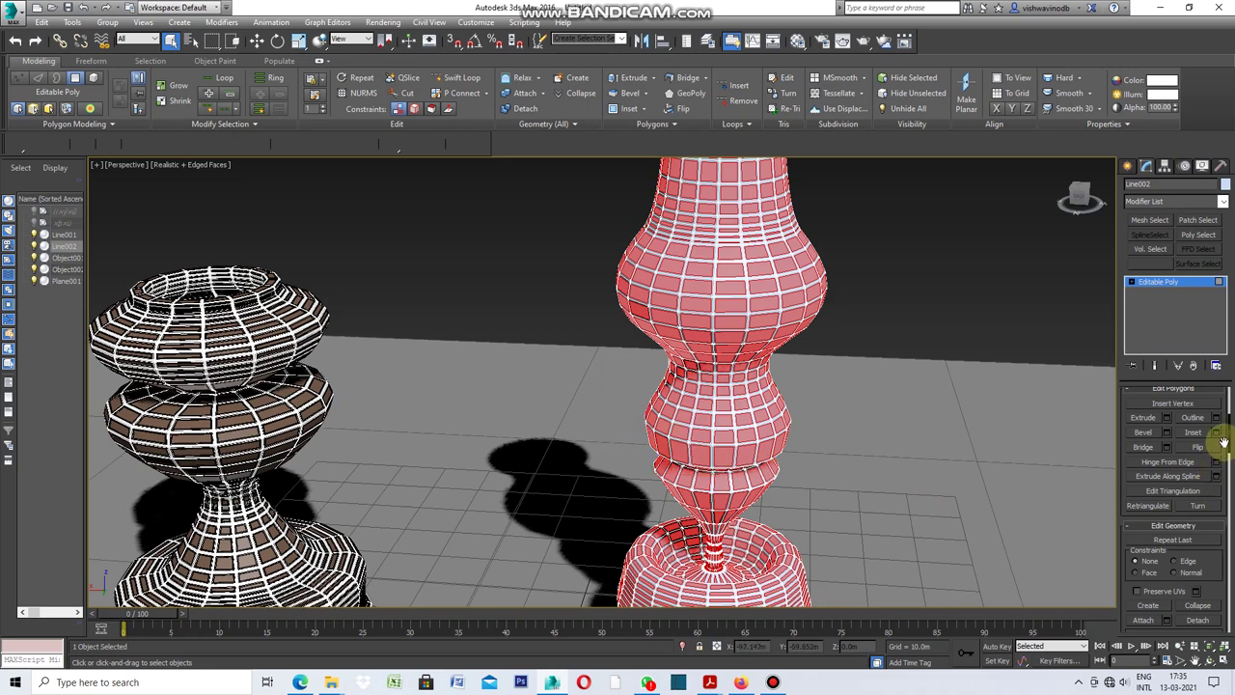
# Detach the inset faces as Object003 and set Line002's object colour to white
pyautogui.click(1200, 620)
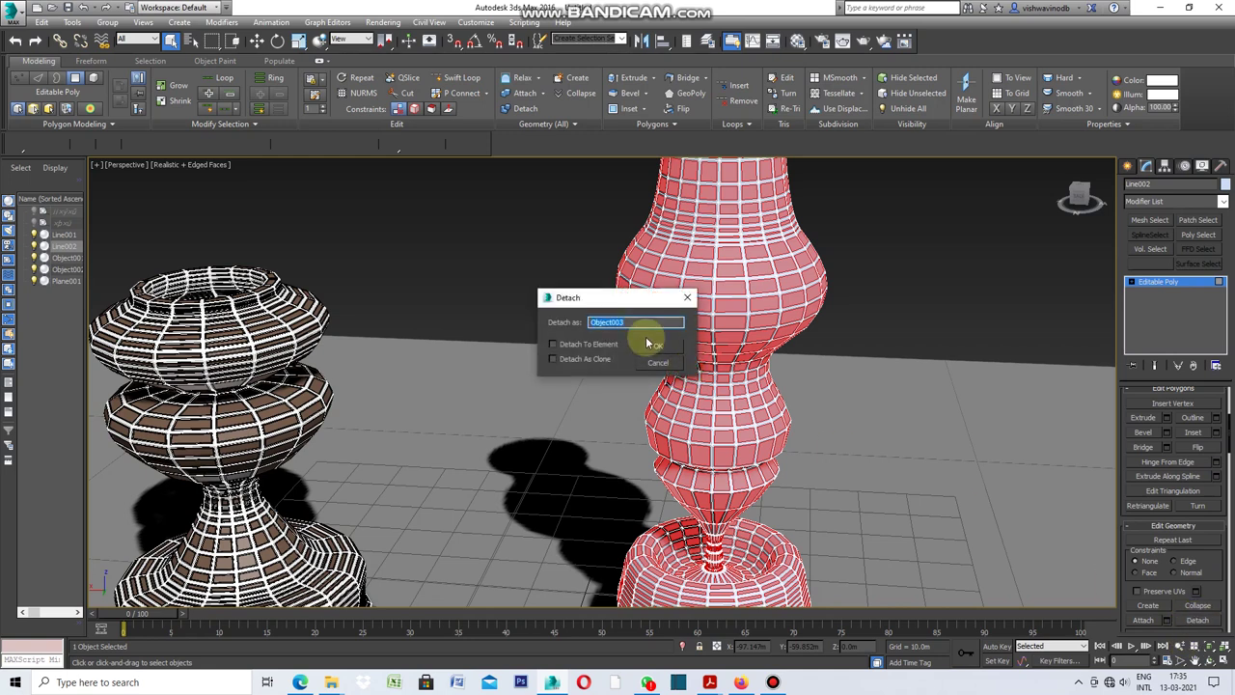
pyautogui.click(659, 349)
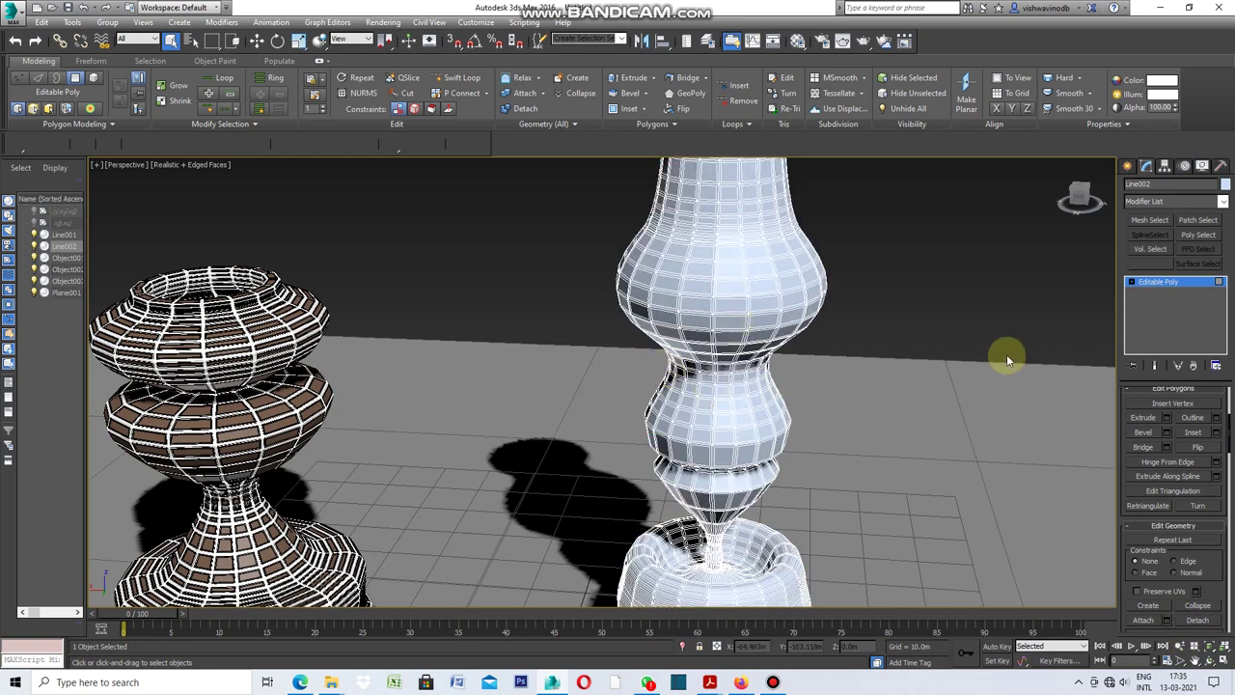
pyautogui.click(1225, 185)
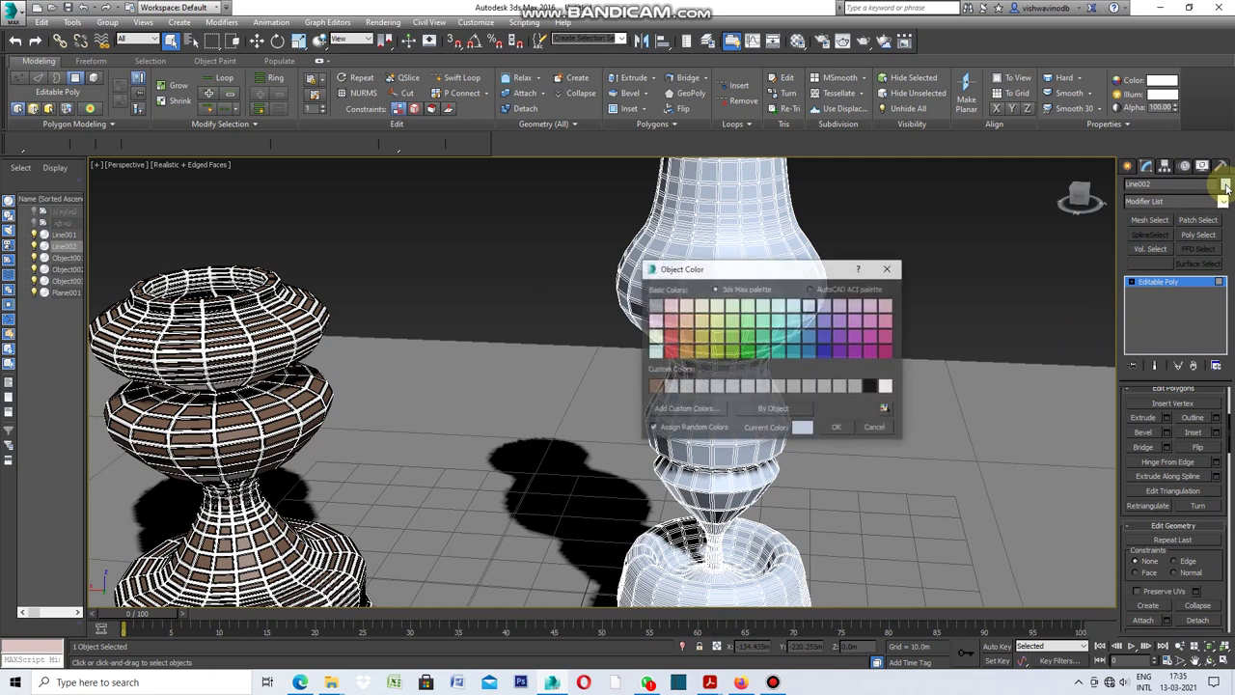
pyautogui.click(888, 387)
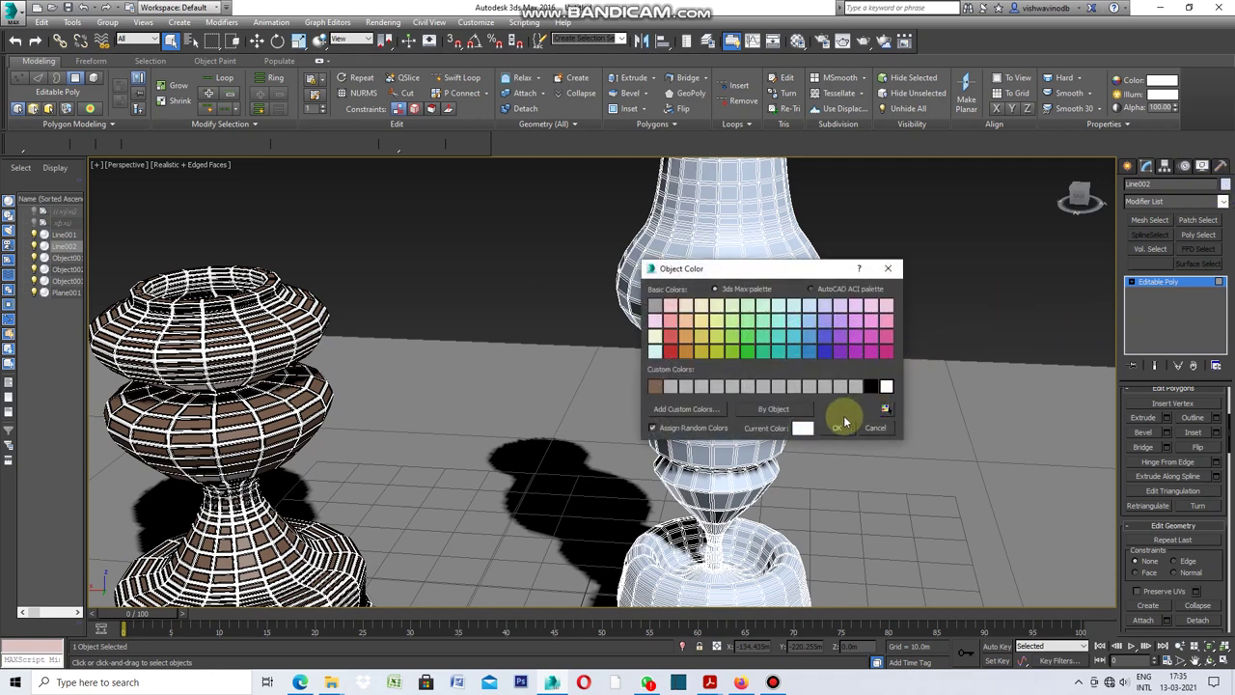
pyautogui.click(836, 426)
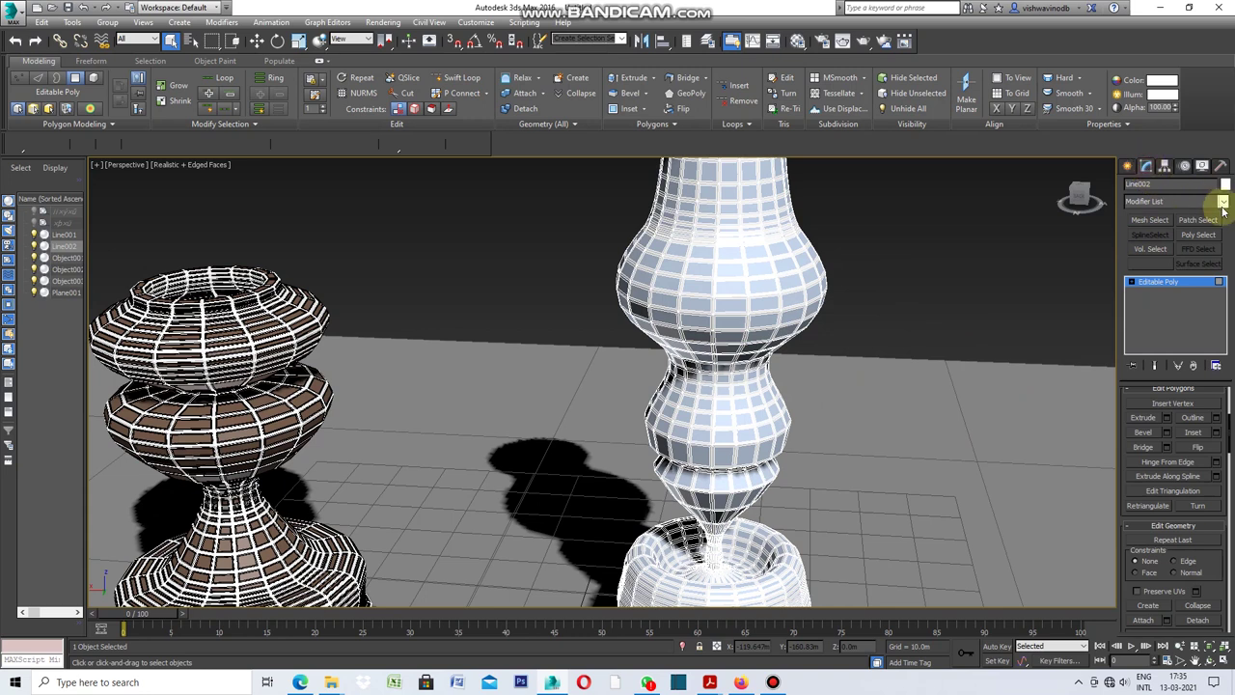
pyautogui.click(1147, 168)
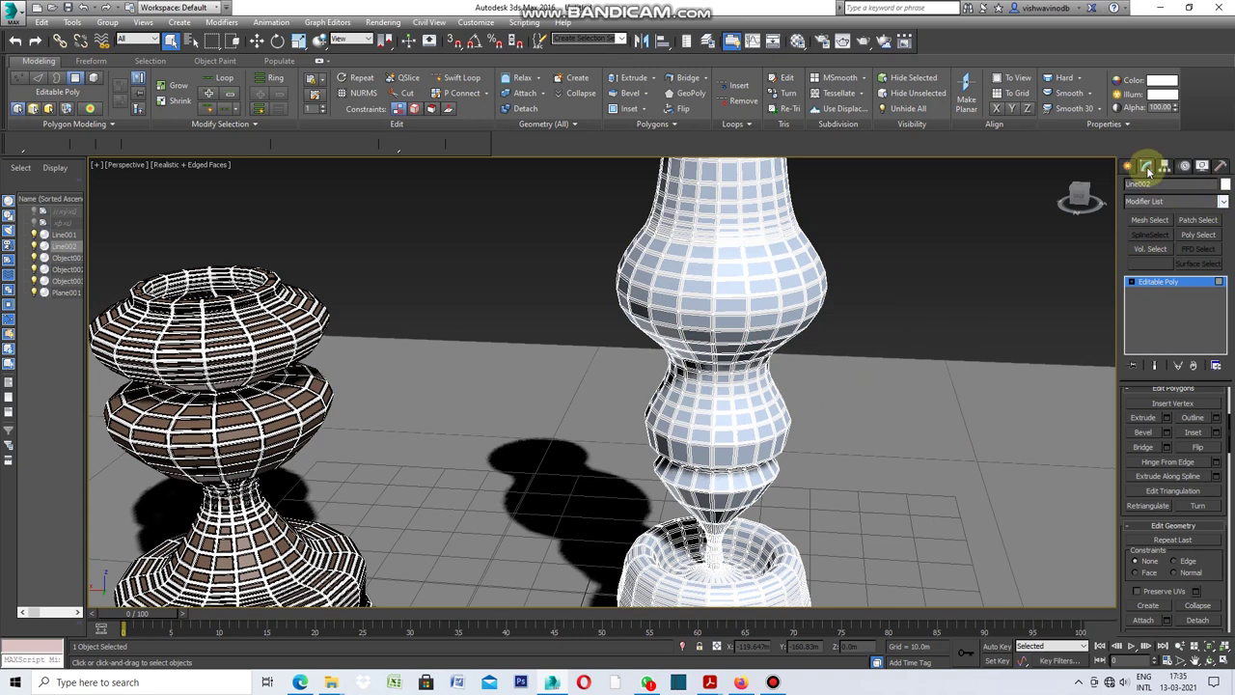
# Add a Shell modifier to Line002 with 1.0m inner and 0.3m outer amounts
pyautogui.click(1223, 201)
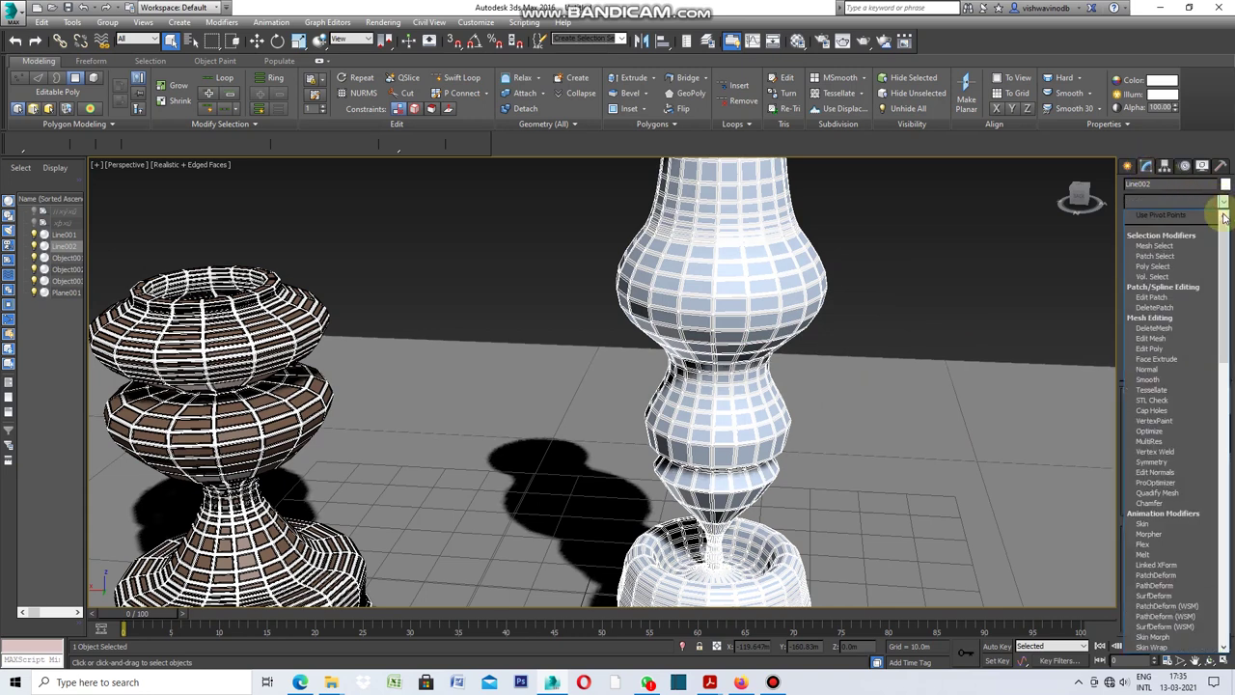
pyautogui.moveTo(1223, 239); pyautogui.dragTo(1218, 450)
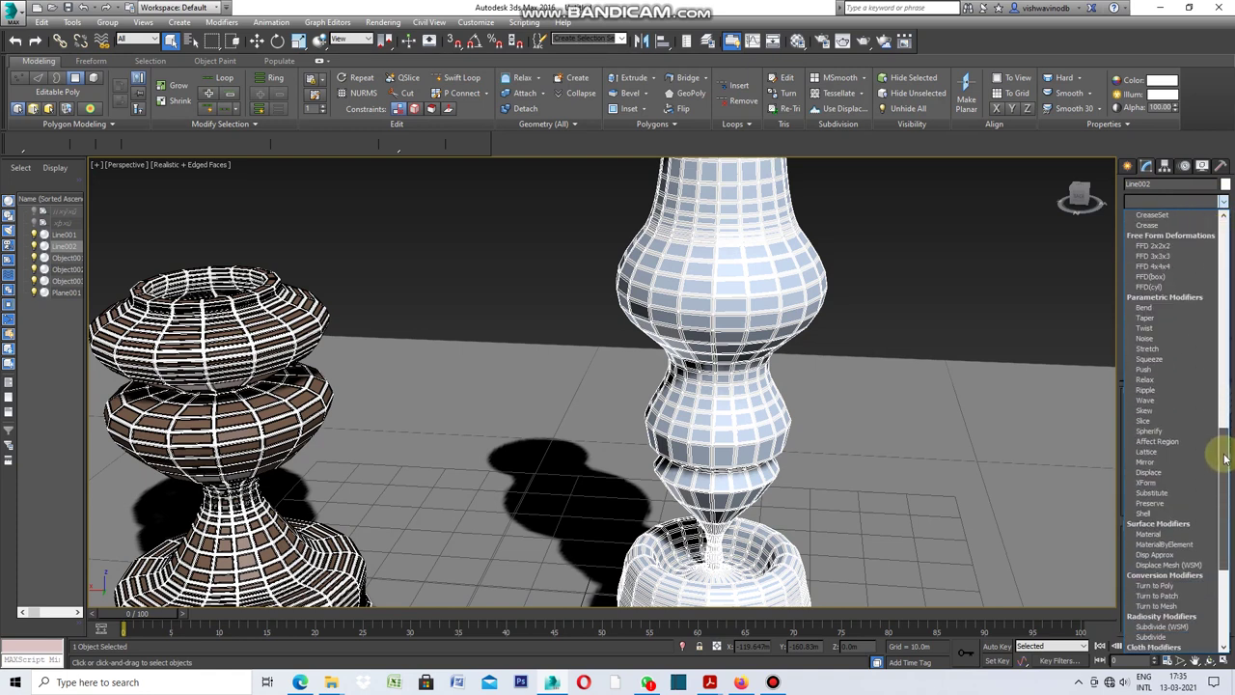
pyautogui.click(1150, 517)
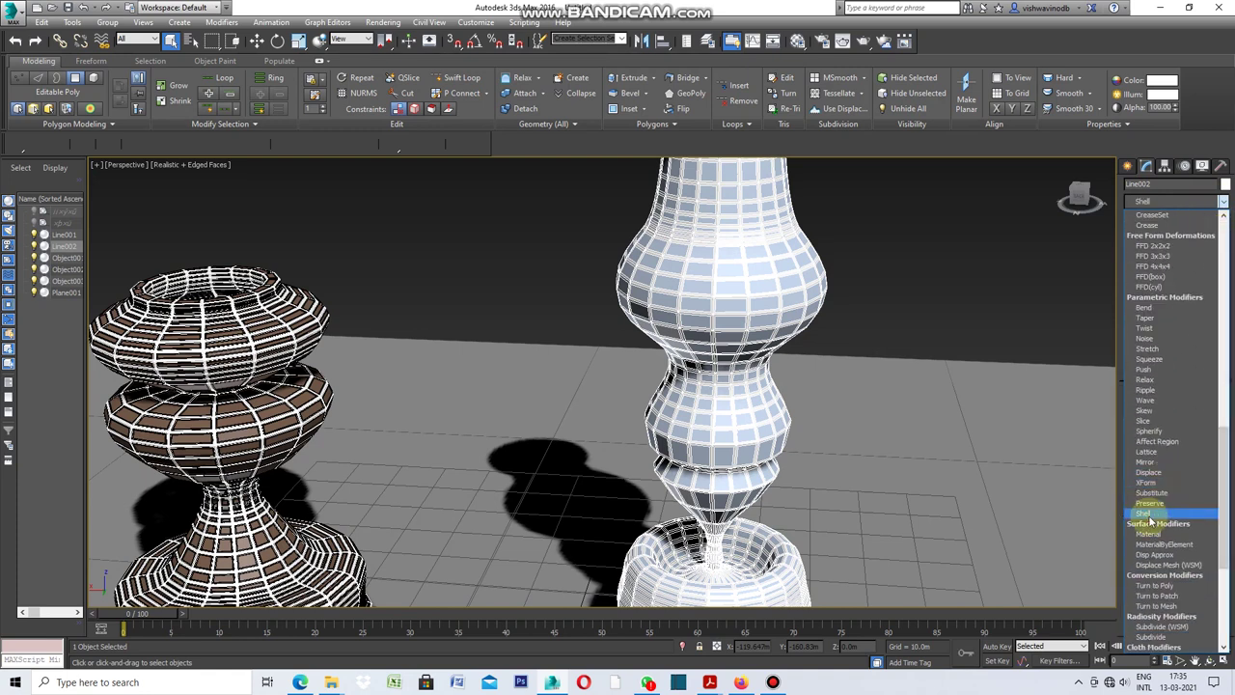
pyautogui.click(1148, 516)
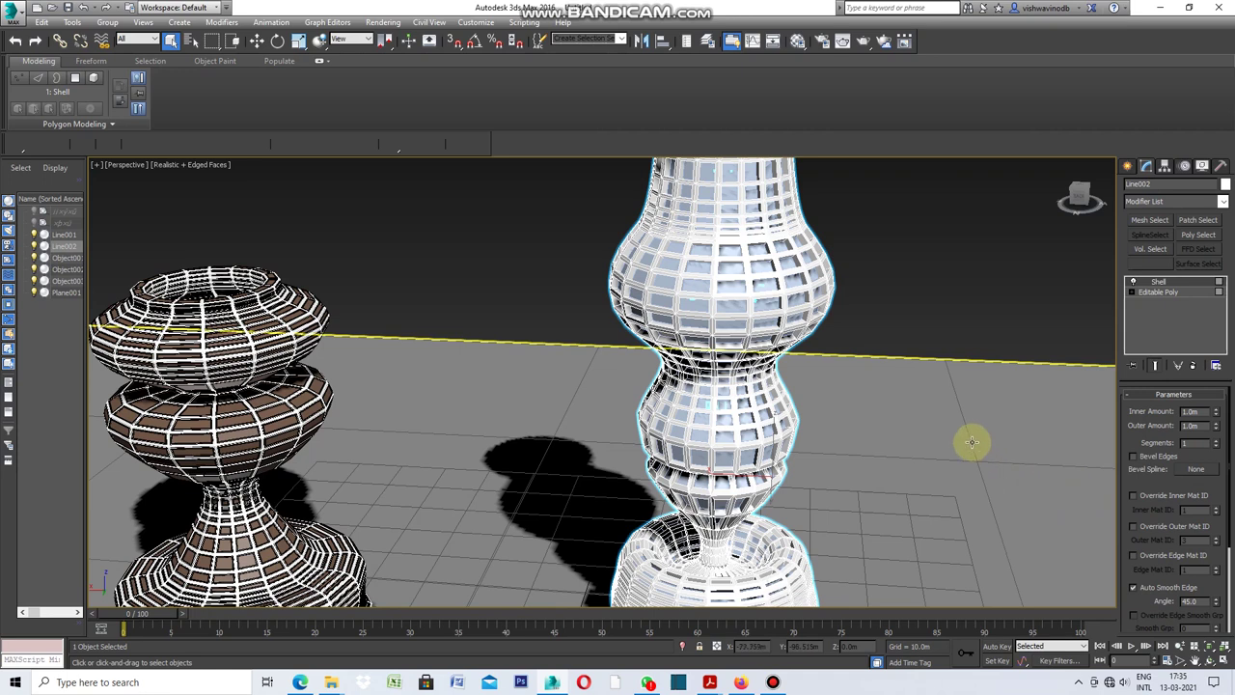
pyautogui.scroll(3, 849, 309)
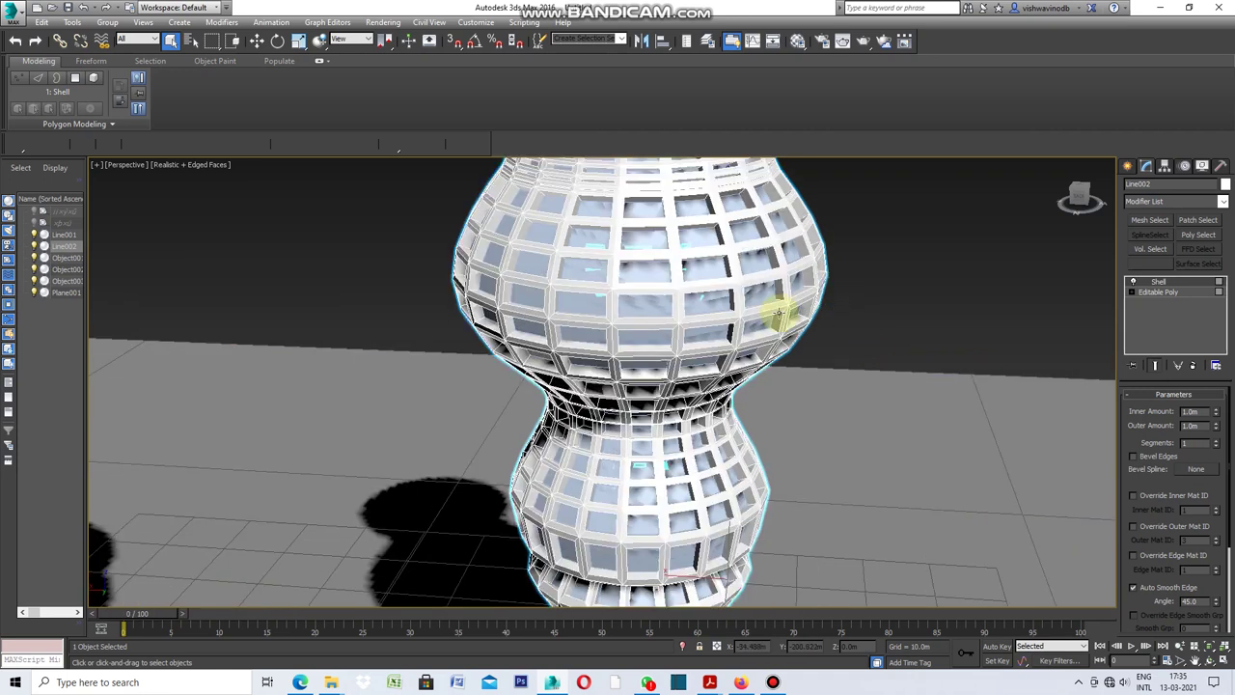
pyautogui.scroll(-4, 780, 309)
pyautogui.scroll(-3, 778, 310)
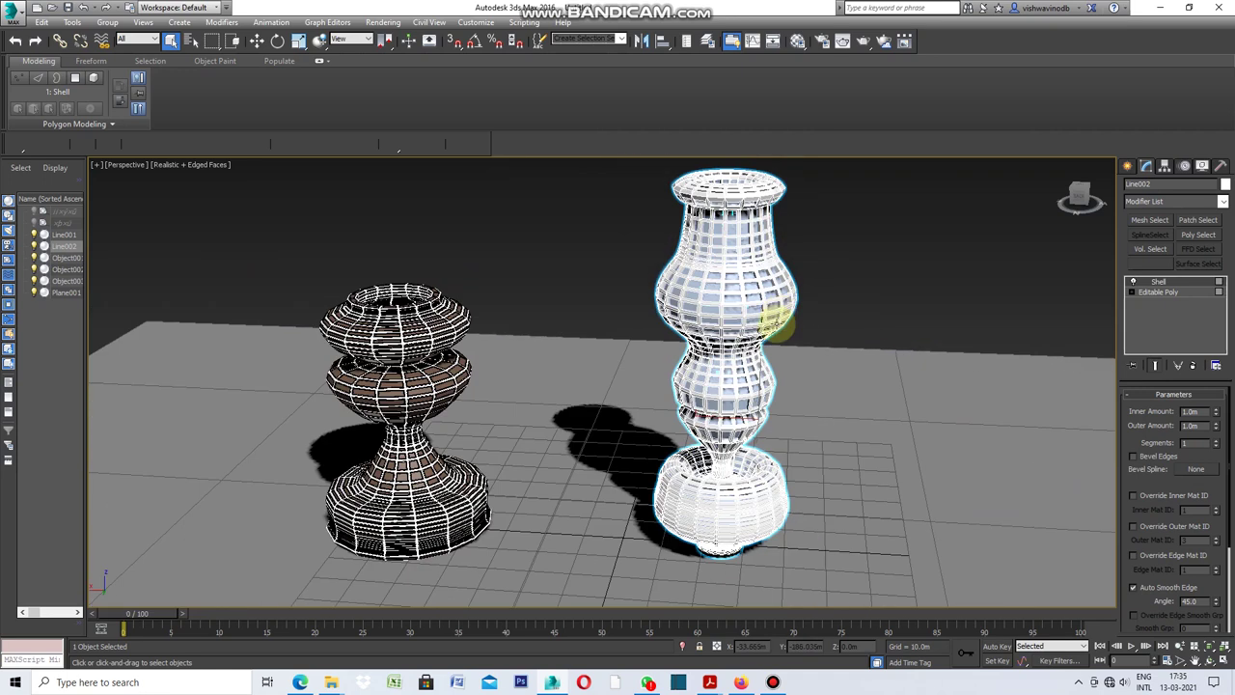
pyautogui.scroll(3, 780, 326)
pyautogui.doubleClick(1197, 426)
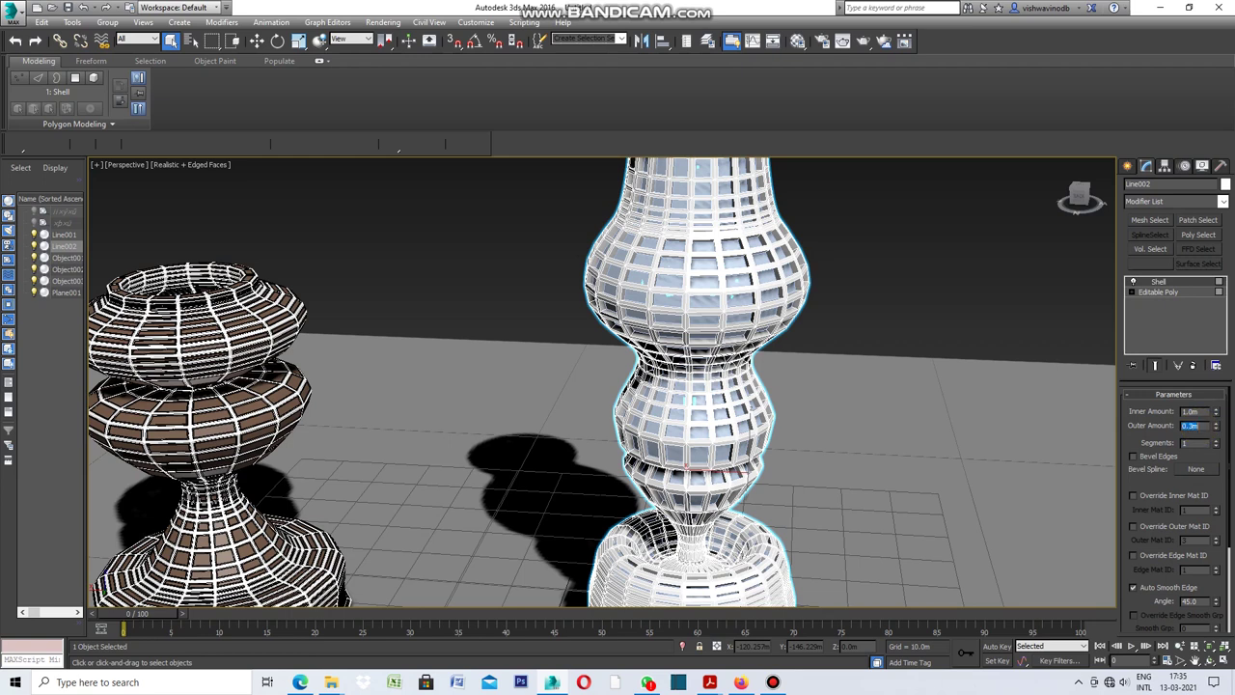
pyautogui.press('Return')
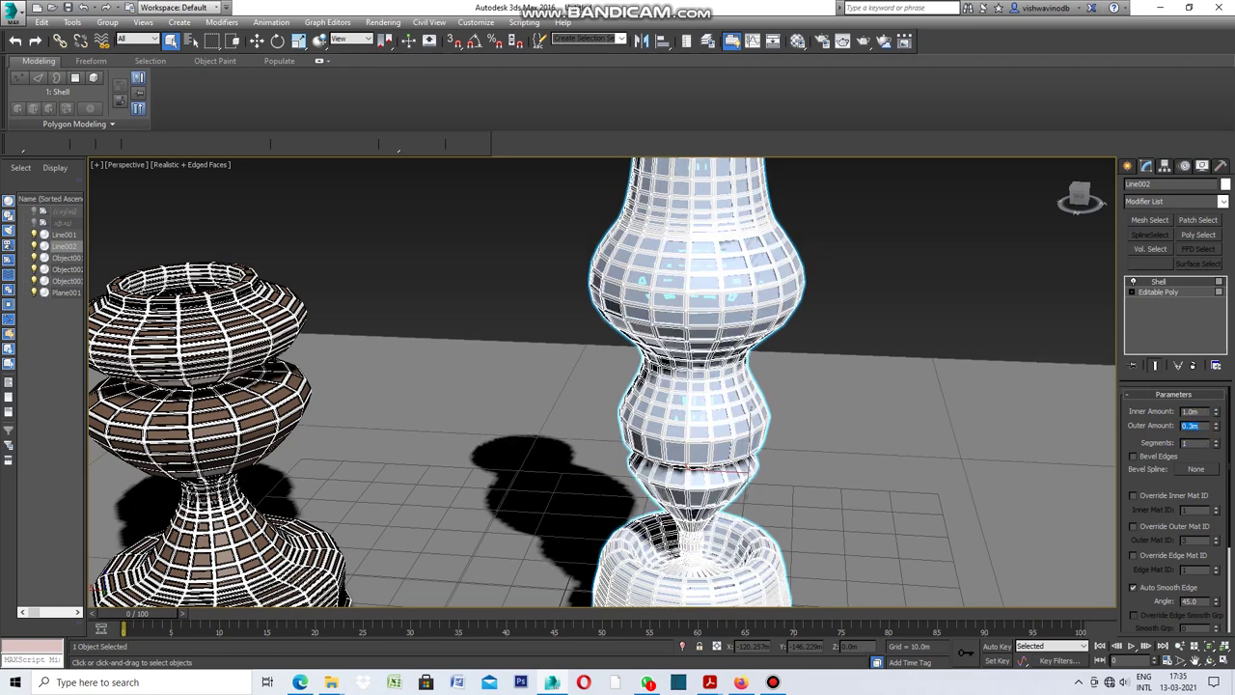
pyautogui.click(1207, 412)
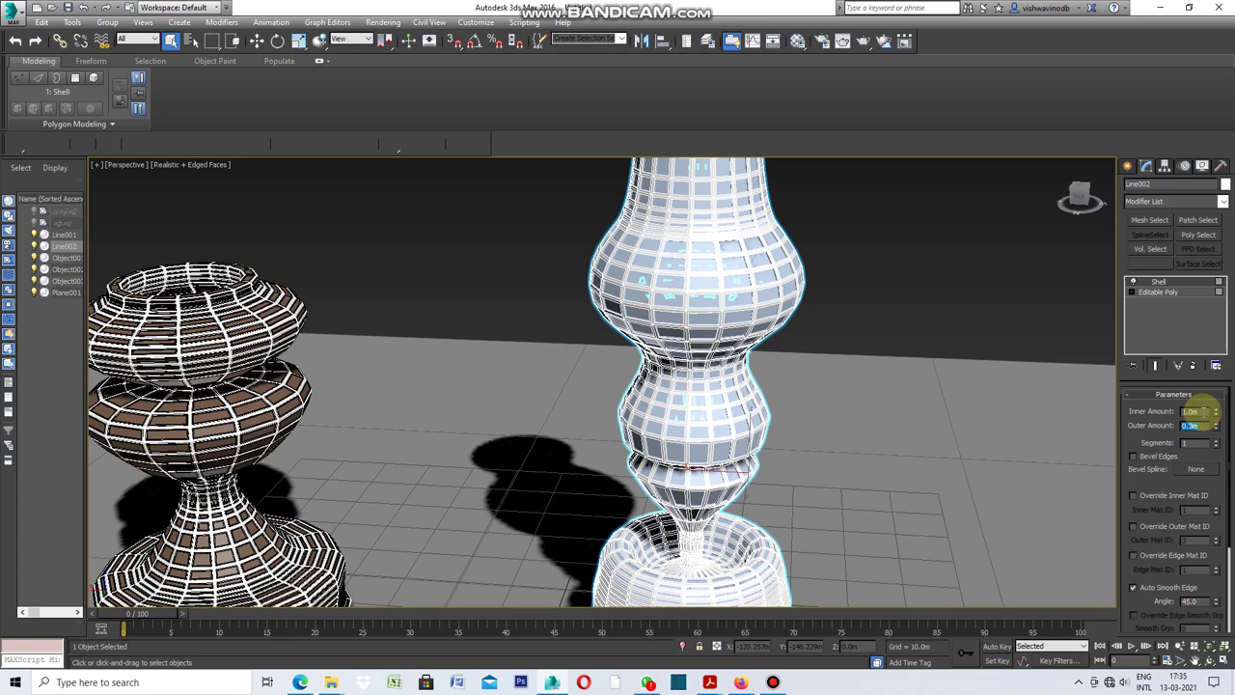
pyautogui.click(896, 300)
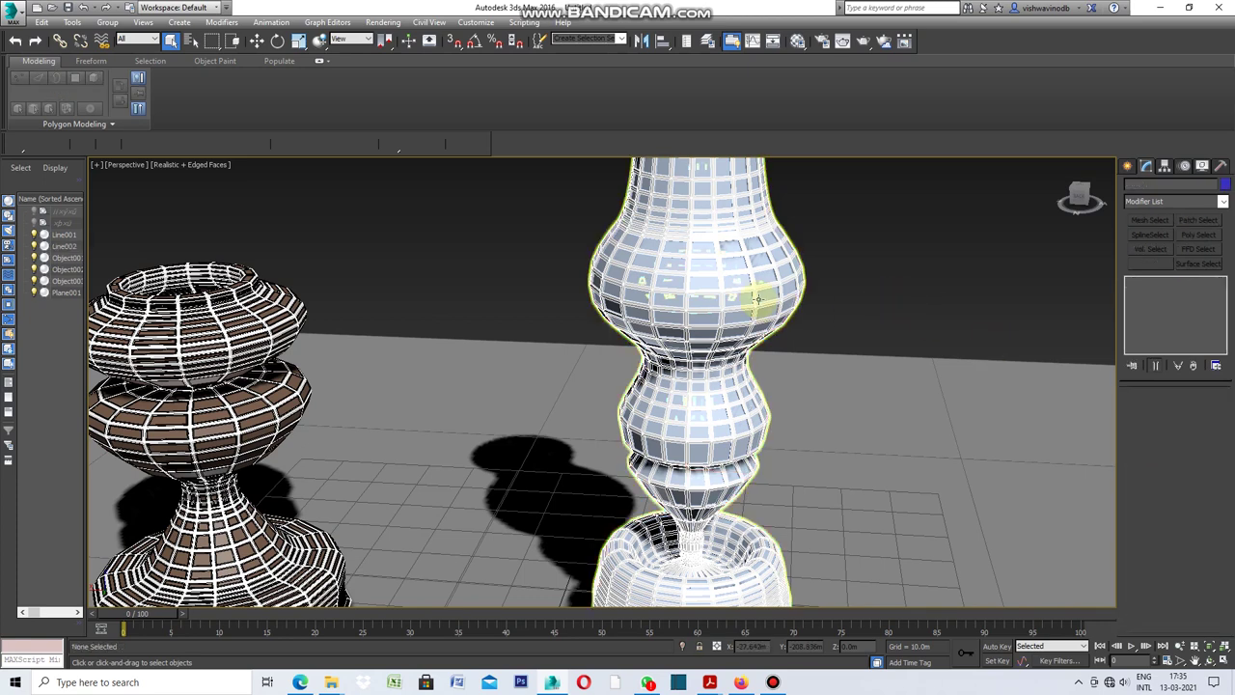
# Zoom in on the second column and select Object003's panel mesh
pyautogui.scroll(3, 757, 299)
pyautogui.scroll(4, 758, 300)
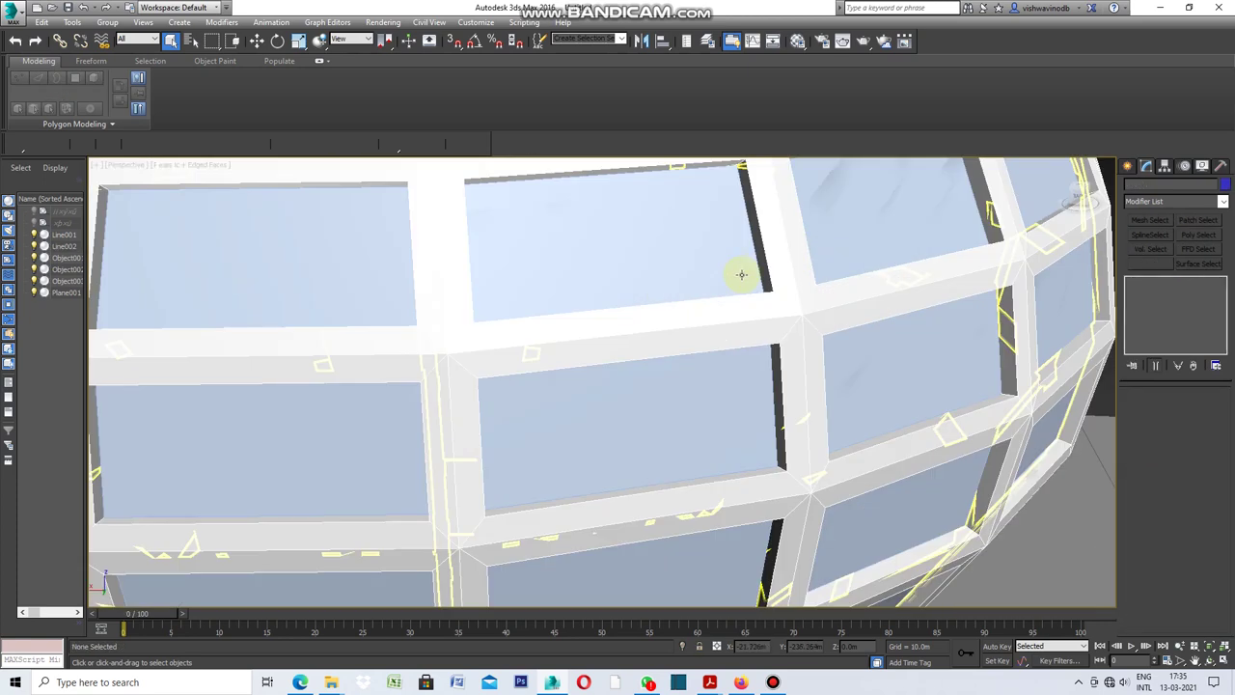
pyautogui.scroll(-2, 762, 300)
pyautogui.scroll(-1, 758, 294)
pyautogui.scroll(-1, 695, 347)
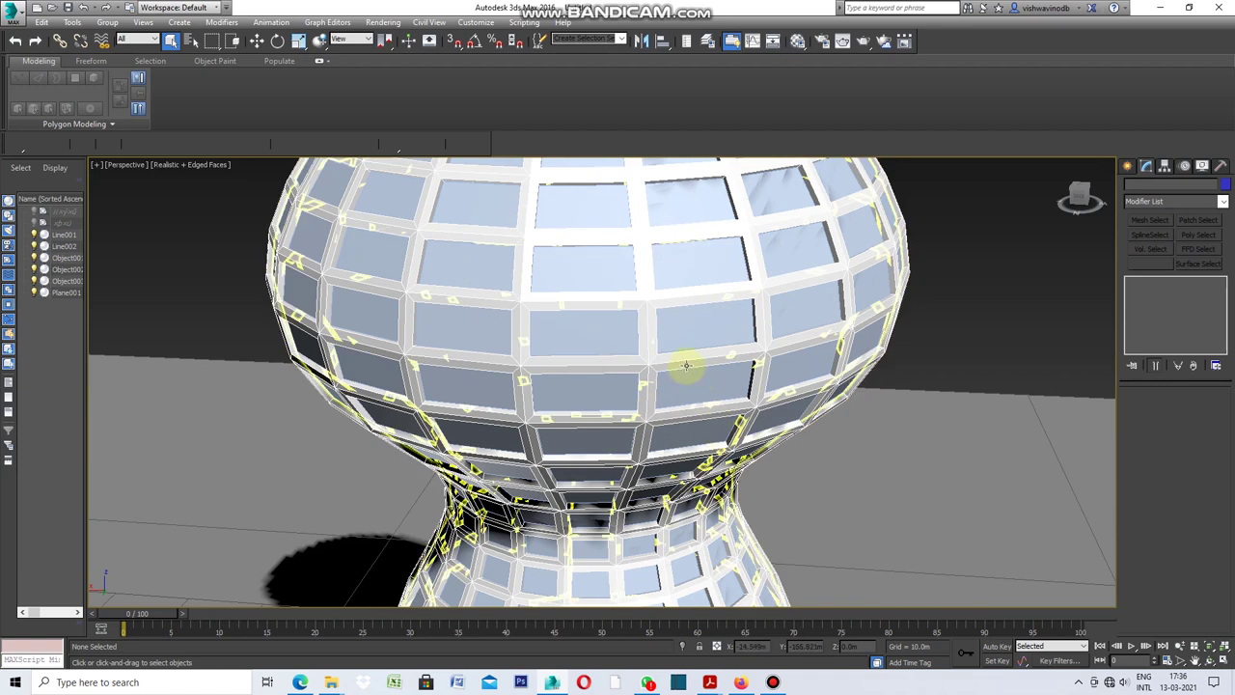
pyautogui.scroll(-3, 686, 362)
pyautogui.scroll(-2, 690, 361)
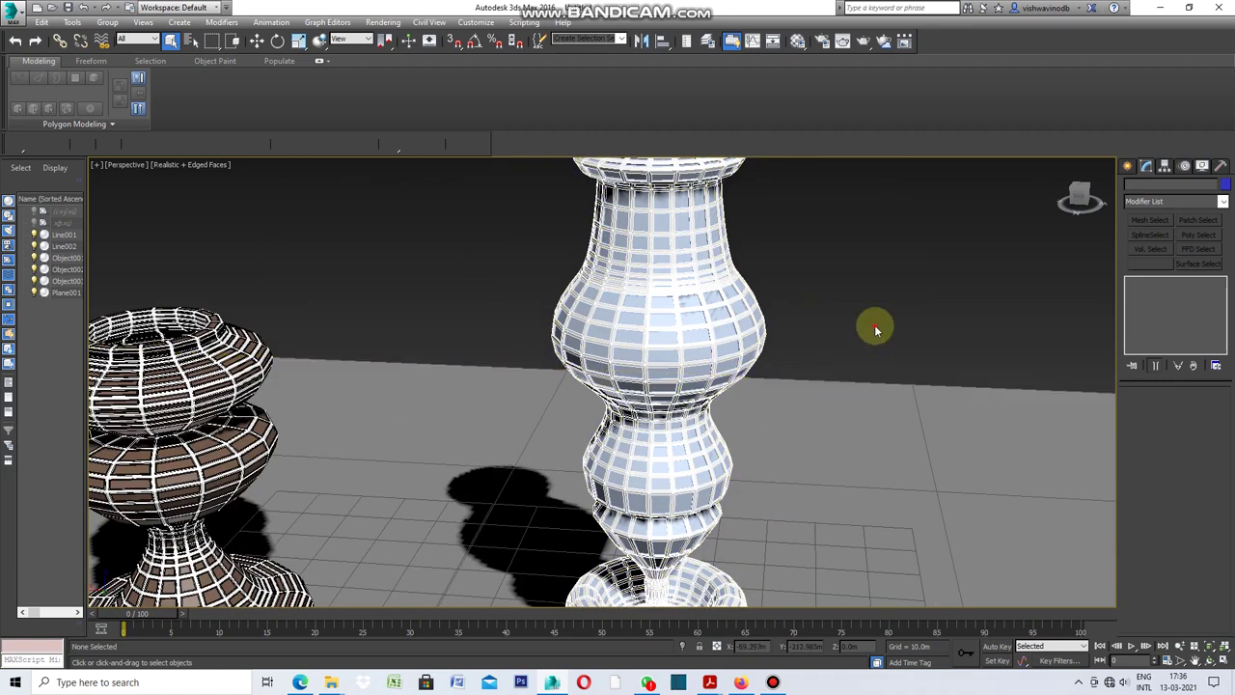
pyautogui.click(714, 315)
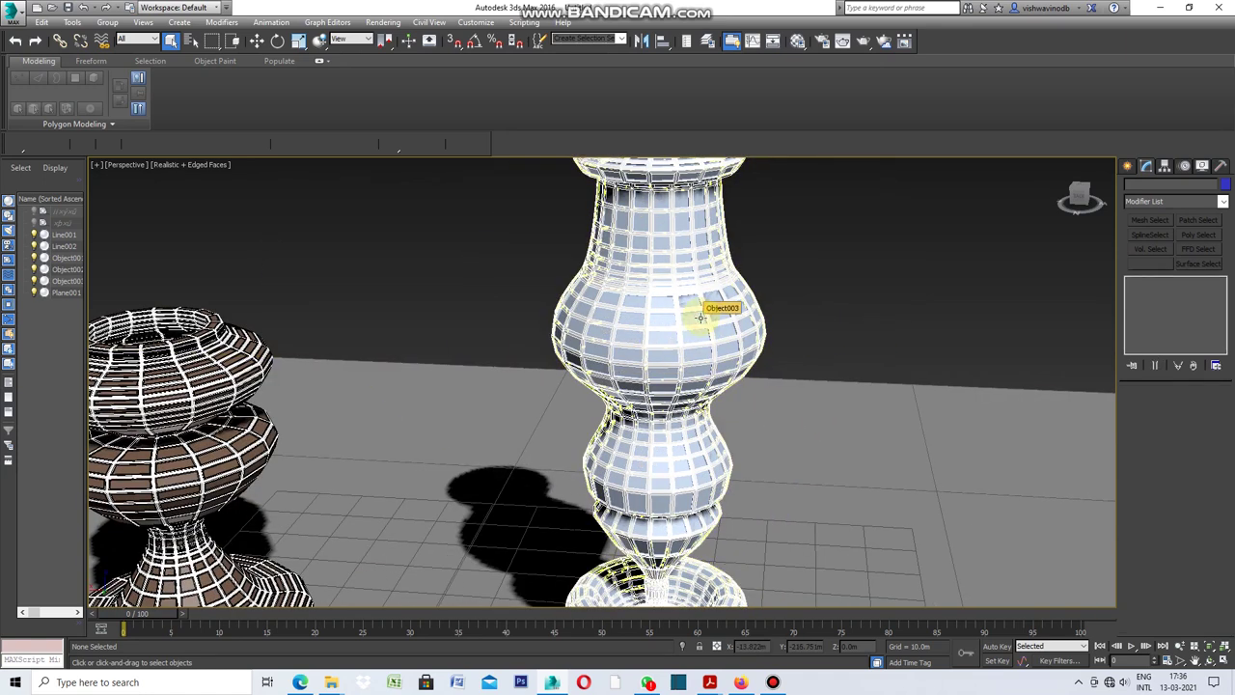
pyautogui.scroll(2, 1174, 442)
pyautogui.scroll(3, 1175, 445)
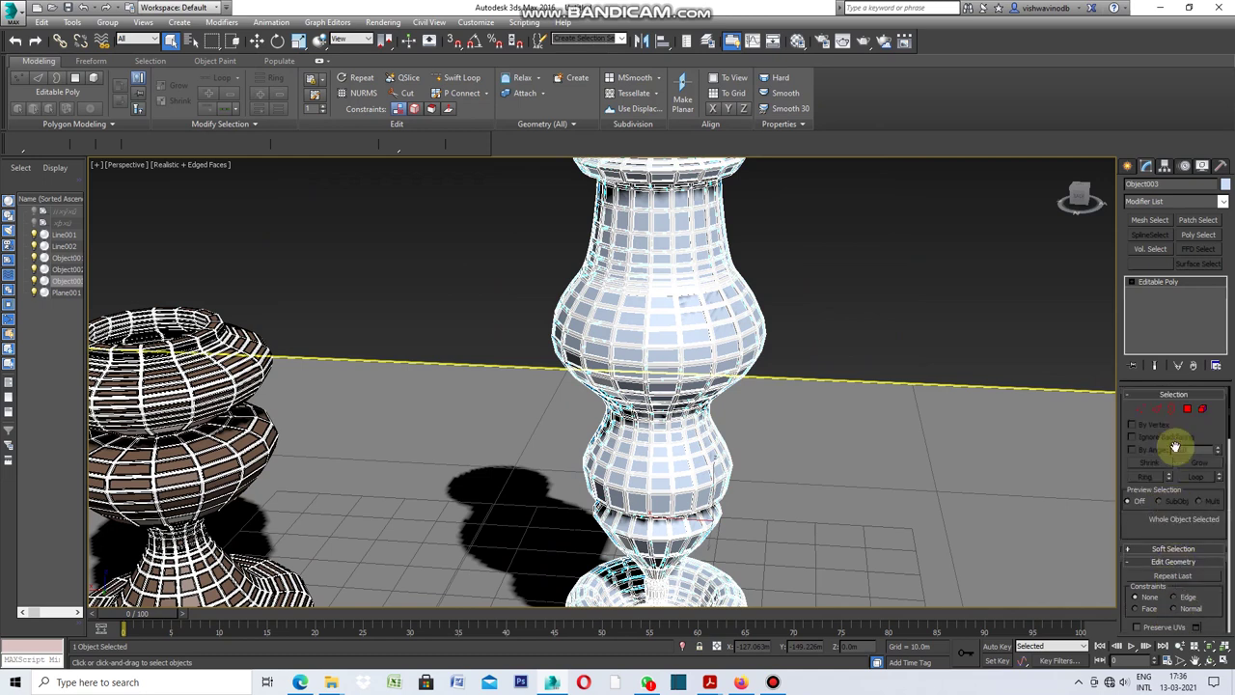
# Inset Object003's polygons By Polygon by 0.17m to form thin frames
pyautogui.click(1187, 410)
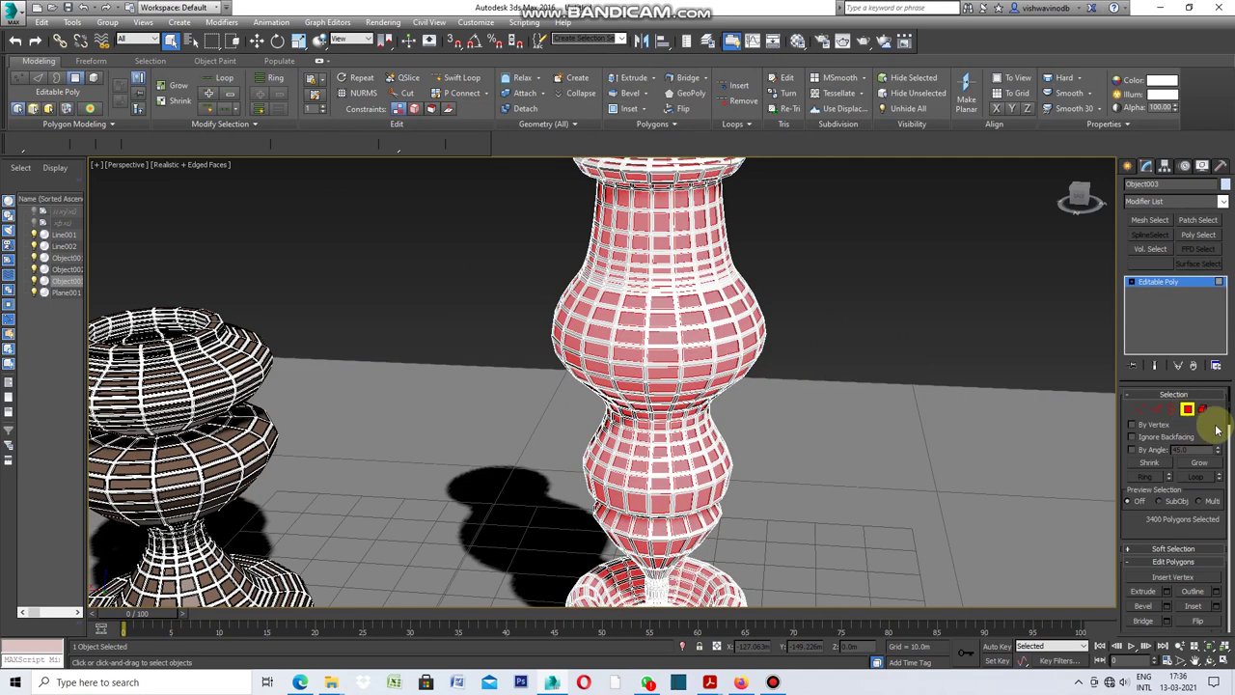
pyautogui.scroll(-1, 1225, 405)
pyautogui.scroll(-2, 1226, 406)
pyautogui.scroll(-2, 1226, 415)
pyautogui.click(1216, 458)
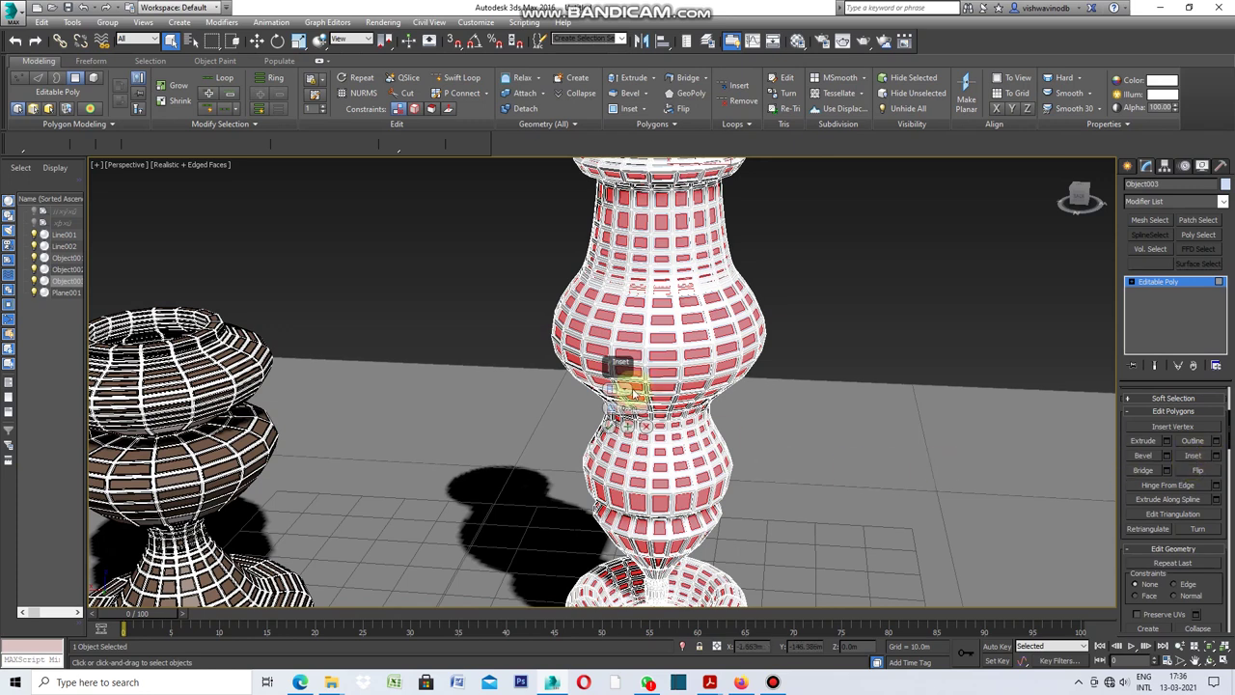
pyautogui.click(613, 390)
pyautogui.click(687, 410)
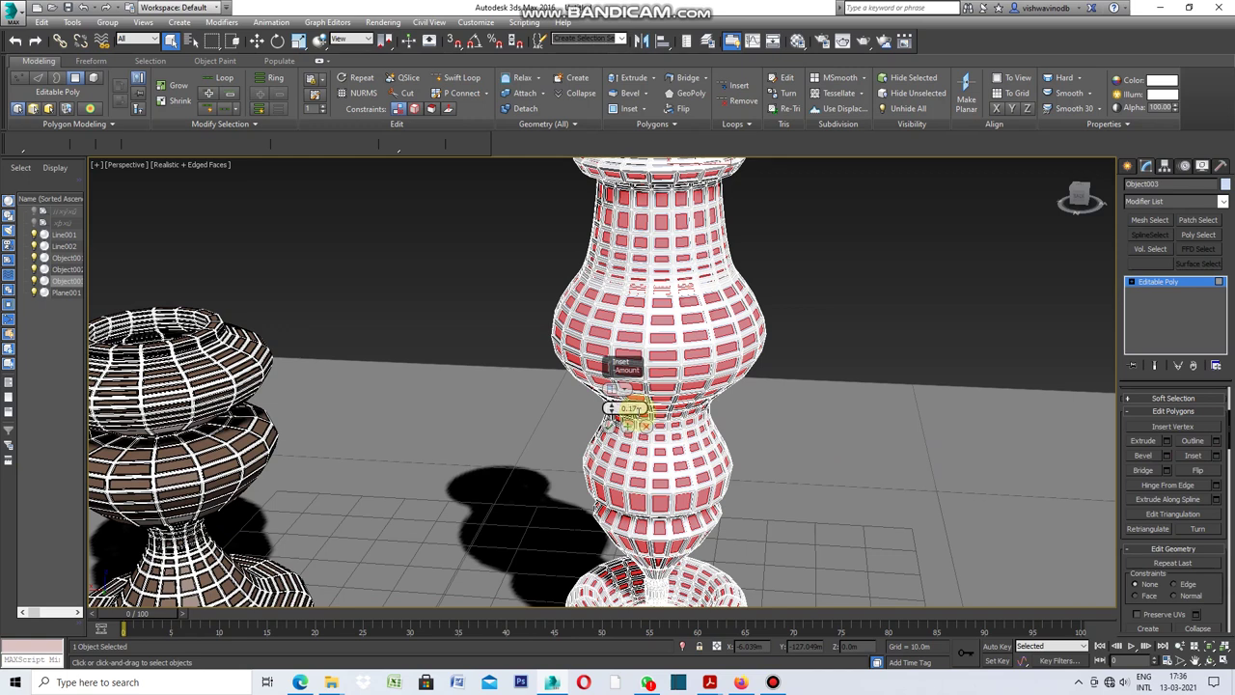
pyautogui.moveTo(633, 408); pyautogui.dragTo(633, 406)
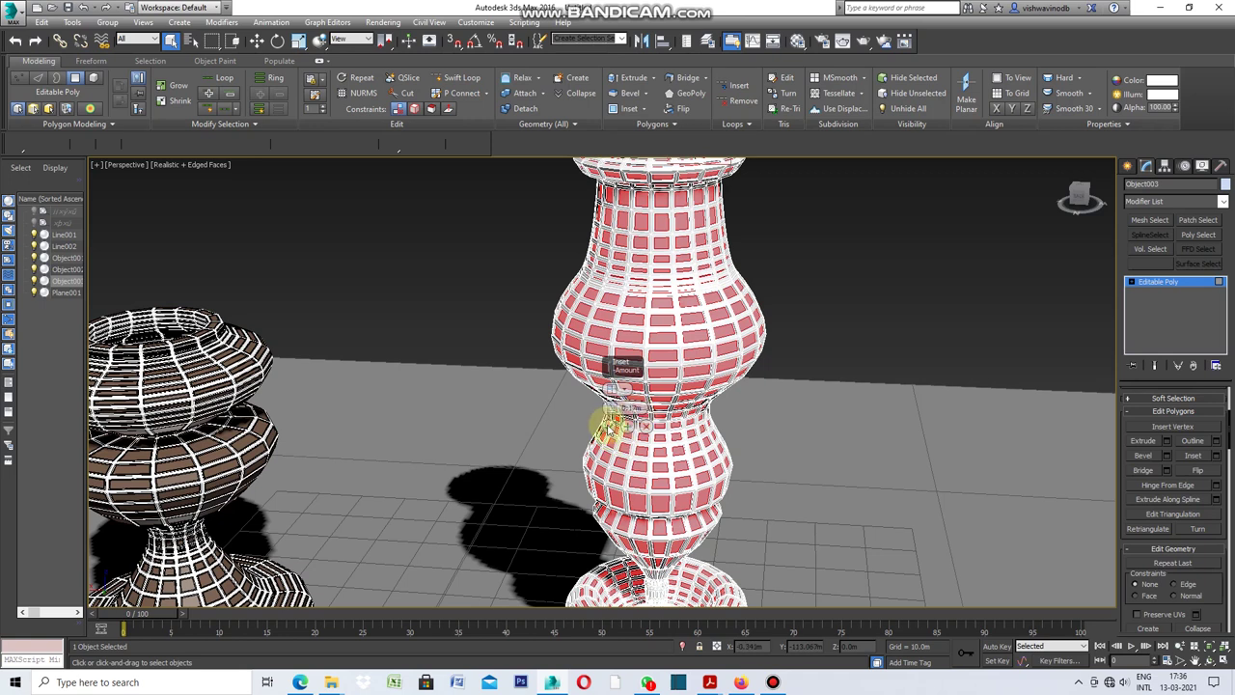
pyautogui.click(610, 426)
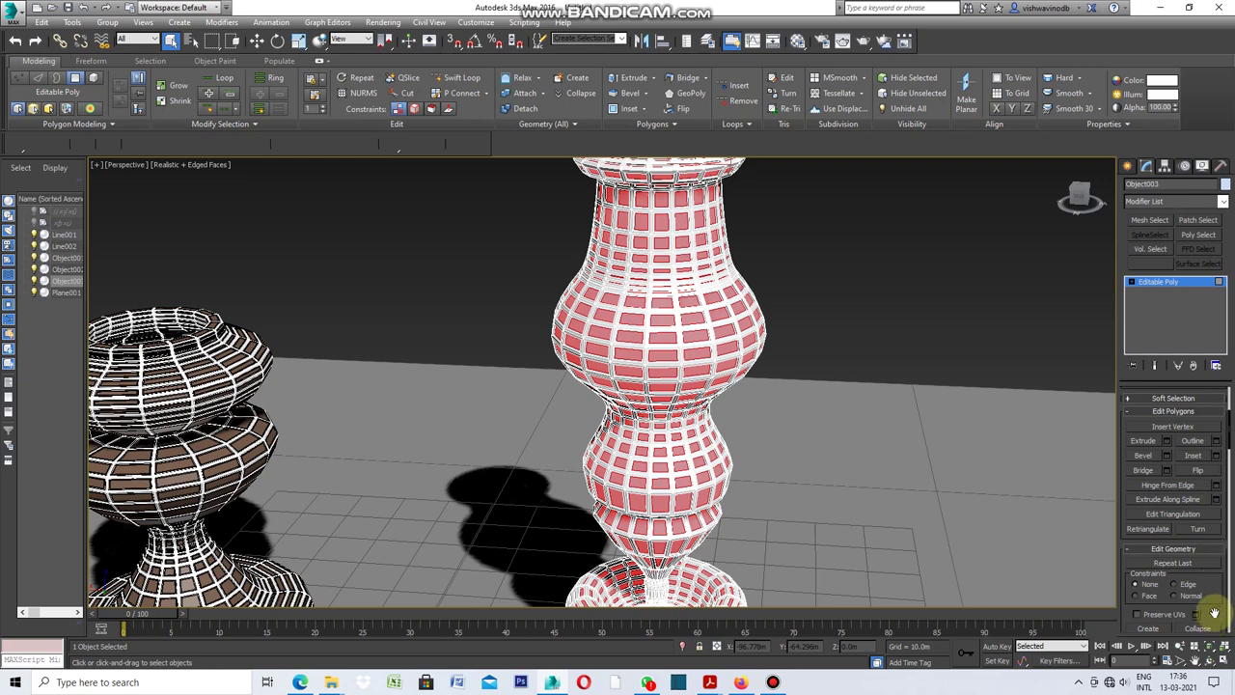
# Start detaching the inset panes, with Object004 proposed as the new name
pyautogui.scroll(-1, 1218, 477)
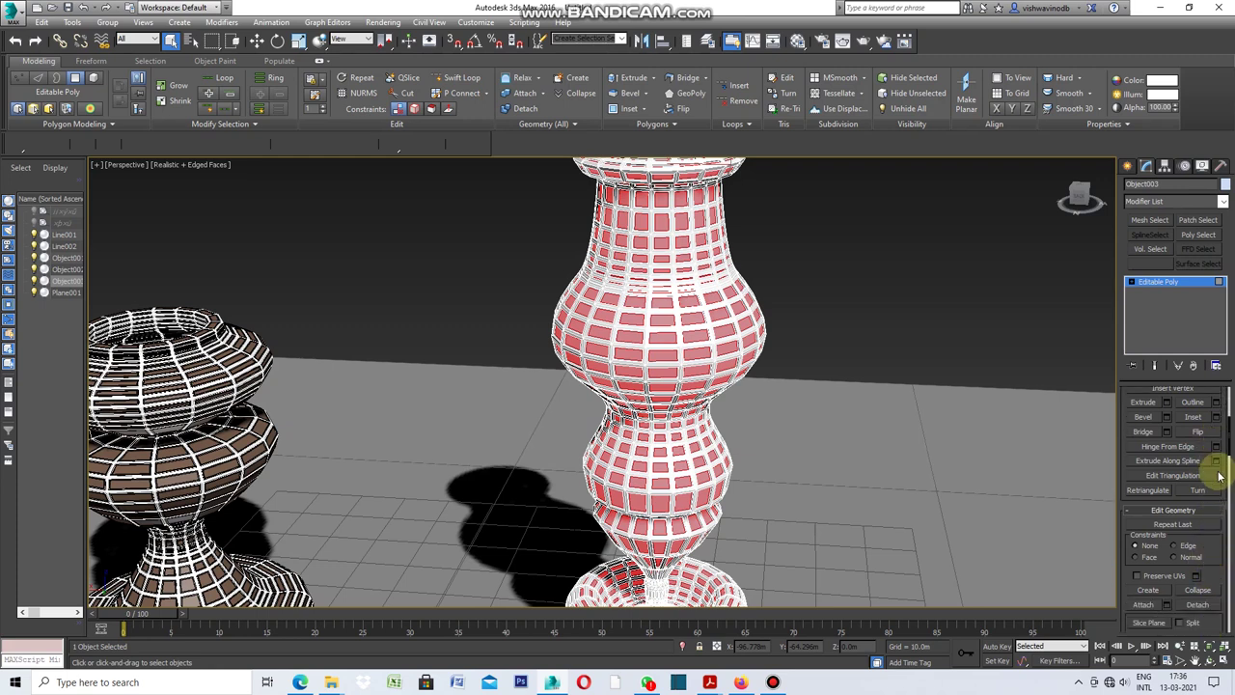
pyautogui.scroll(-1, 1218, 477)
pyautogui.click(1200, 605)
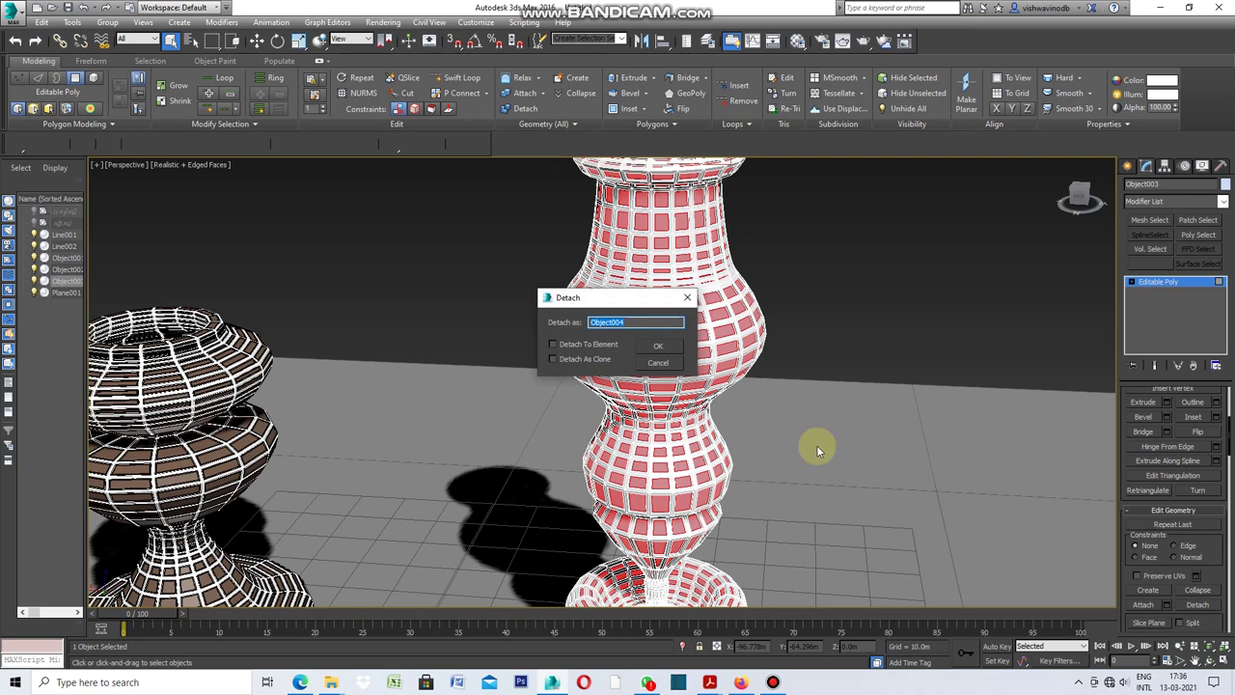
# Detach the panes as Object004 and set Object003's object colour to black
pyautogui.click(659, 348)
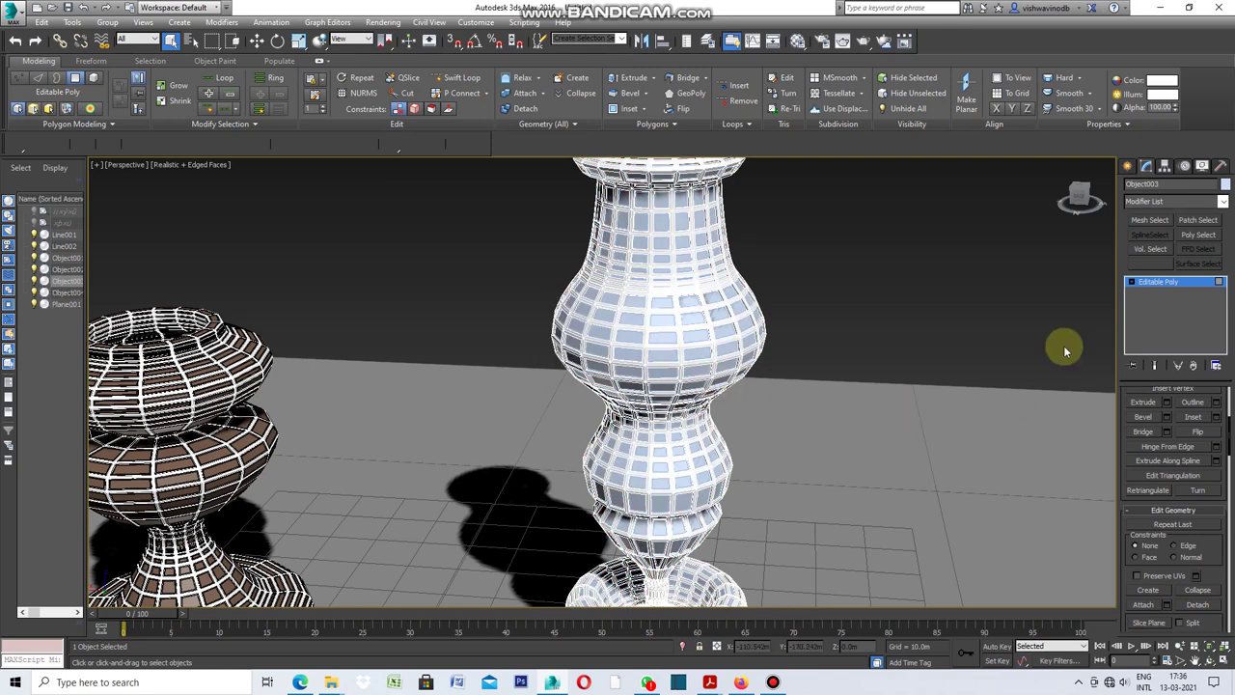
pyautogui.click(1222, 202)
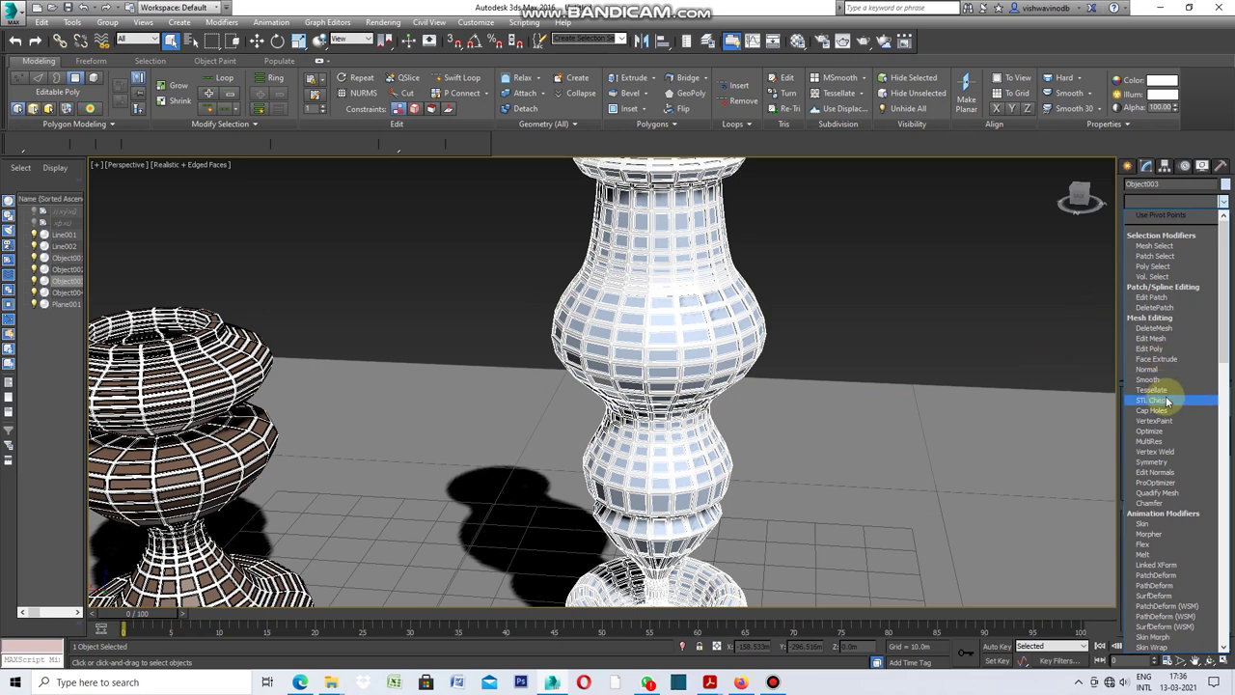
pyautogui.click(1225, 186)
pyautogui.click(1226, 184)
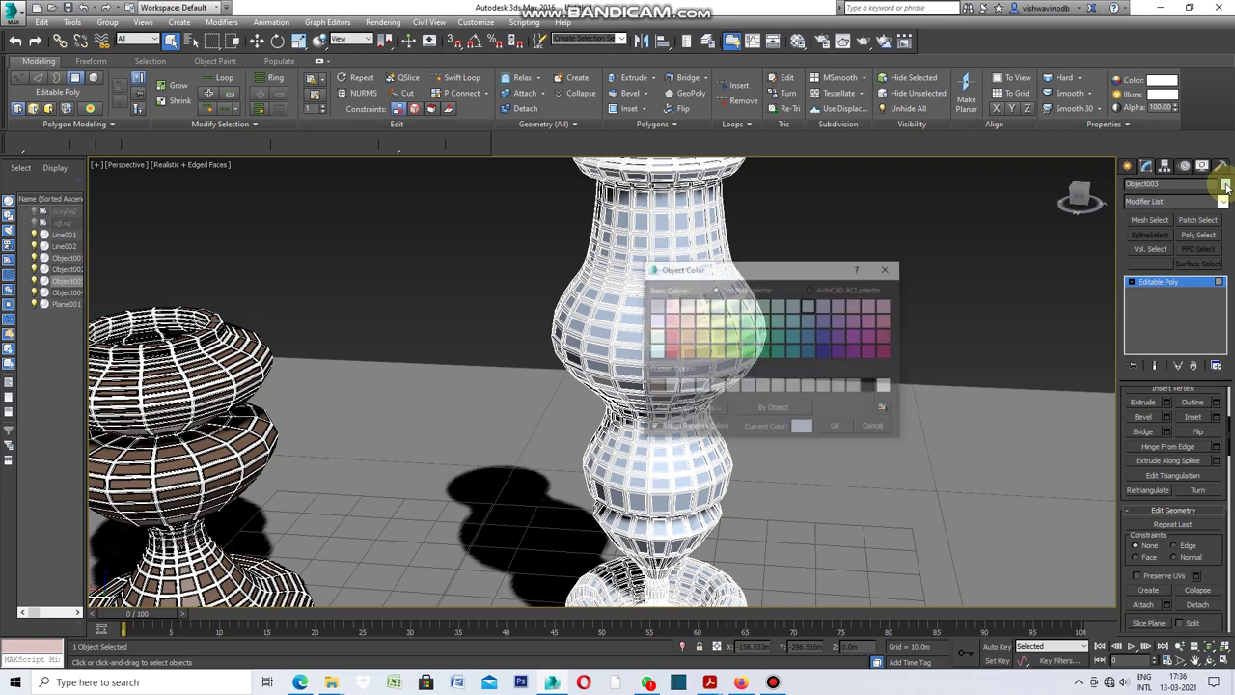
pyautogui.click(874, 385)
pyautogui.click(838, 427)
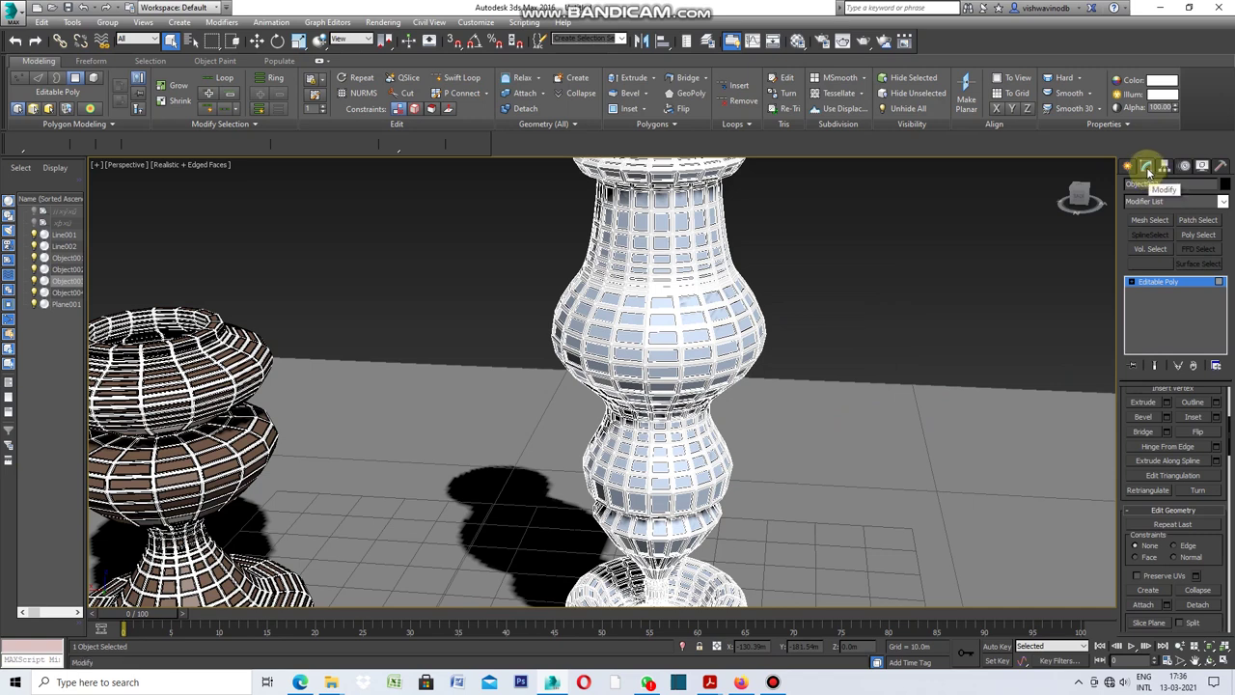
# Add a Shell modifier to Object003 with a 0.17m outer amount
pyautogui.click(1222, 200)
pyautogui.moveTo(1225, 225); pyautogui.dragTo(1215, 447)
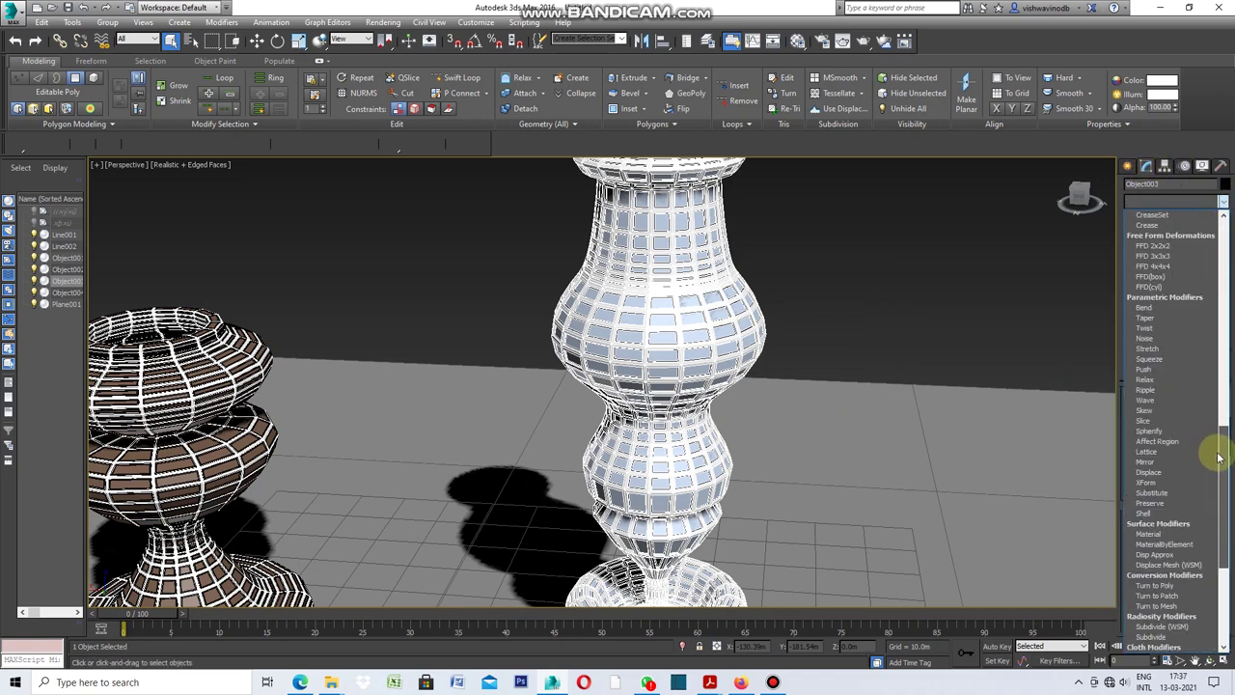
pyautogui.click(1159, 514)
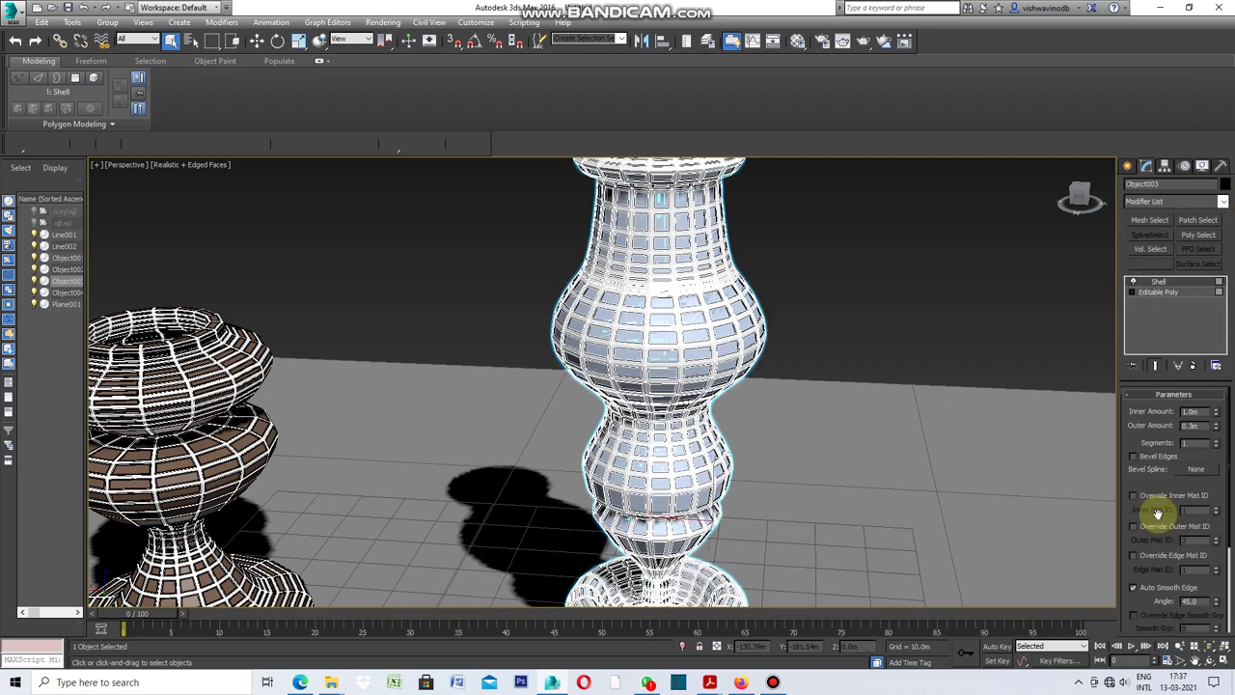
pyautogui.scroll(5, 695, 344)
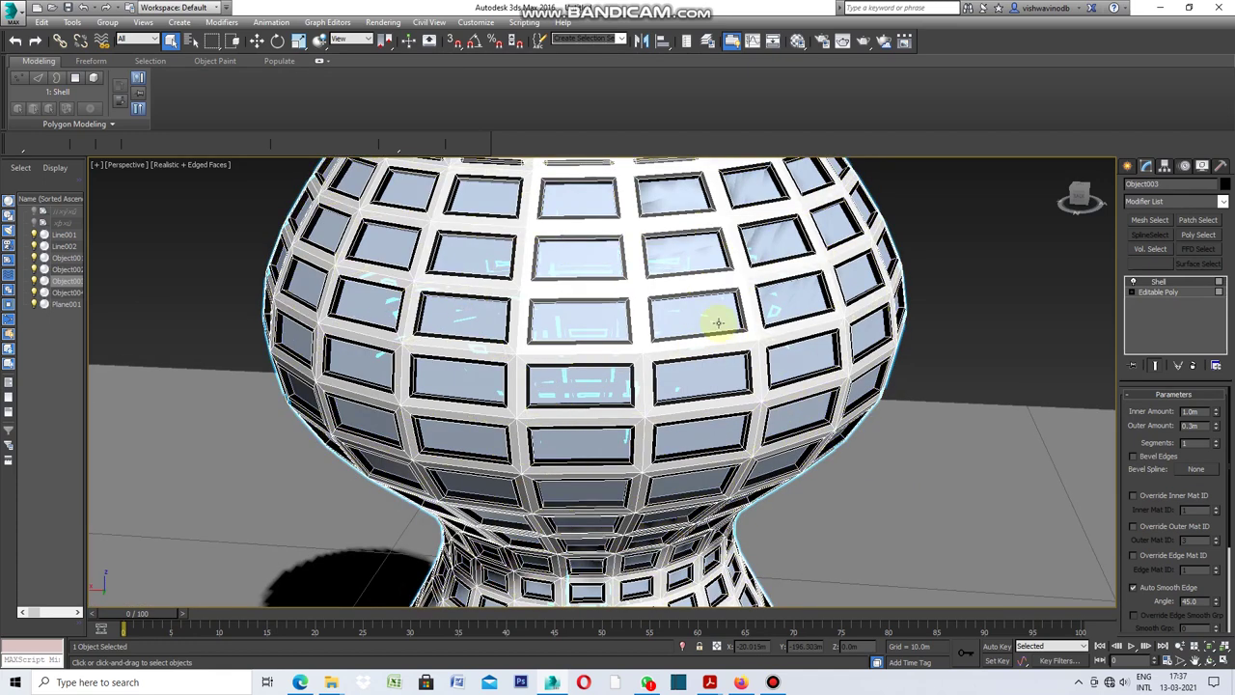
pyautogui.scroll(5, 714, 316)
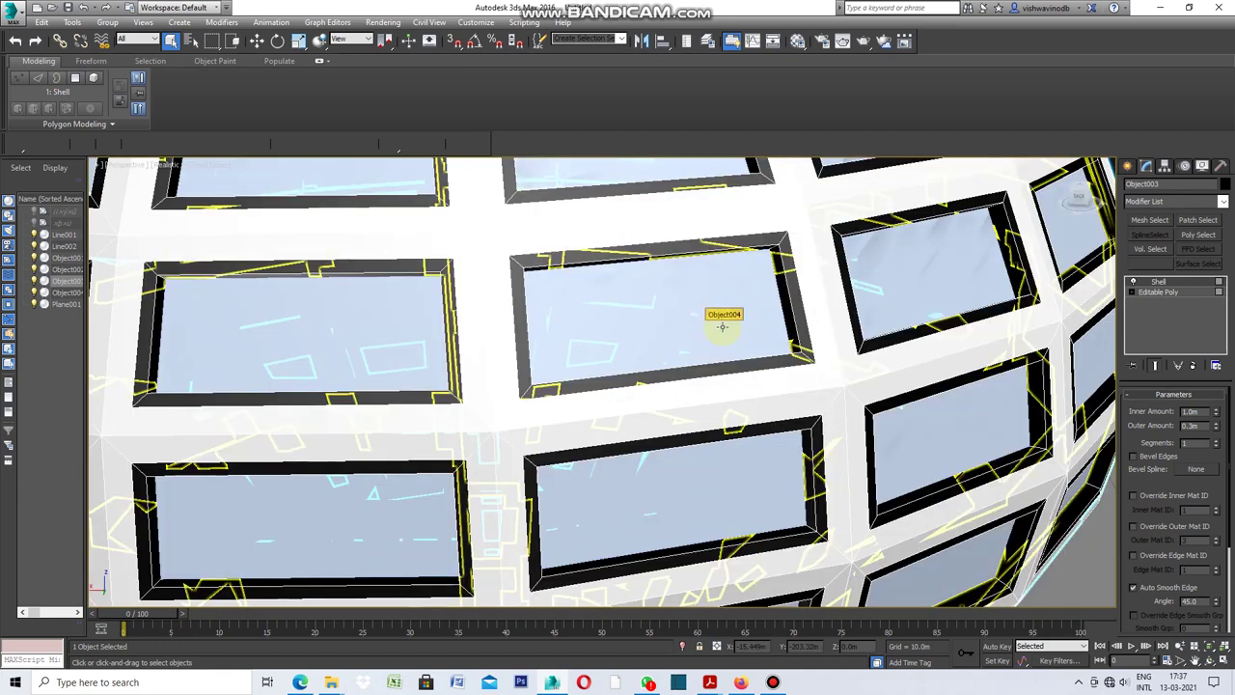
pyautogui.scroll(-10, 785, 350)
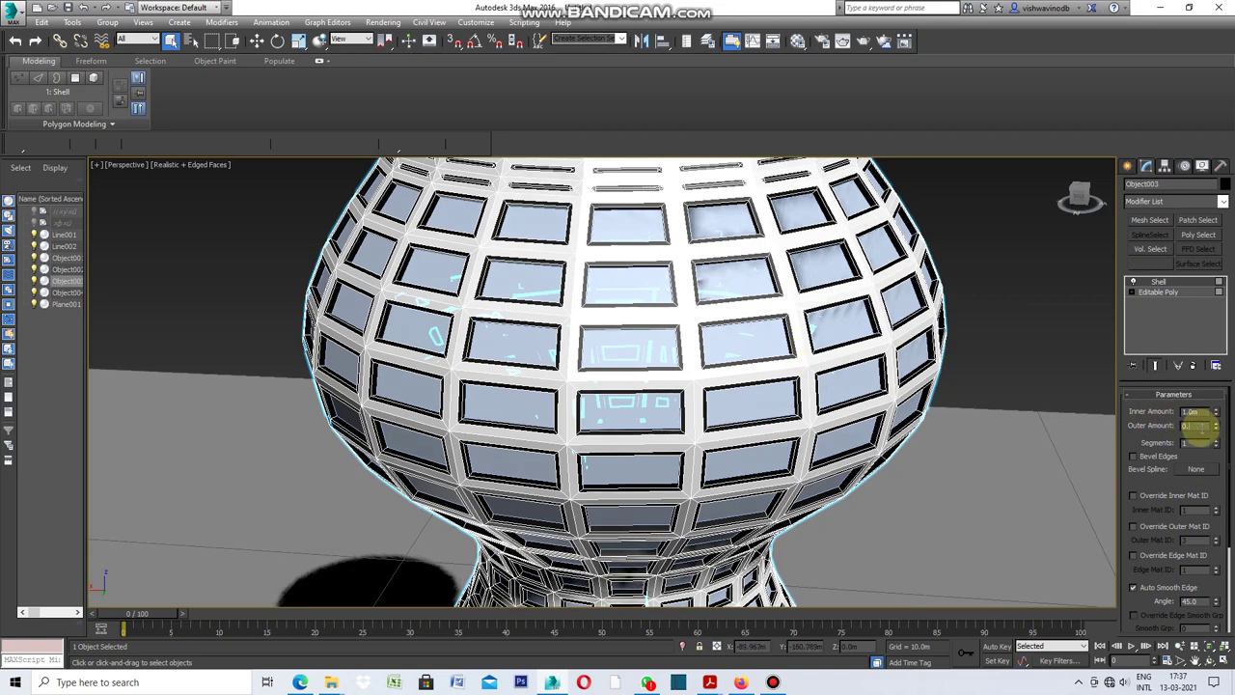
pyautogui.write('1')
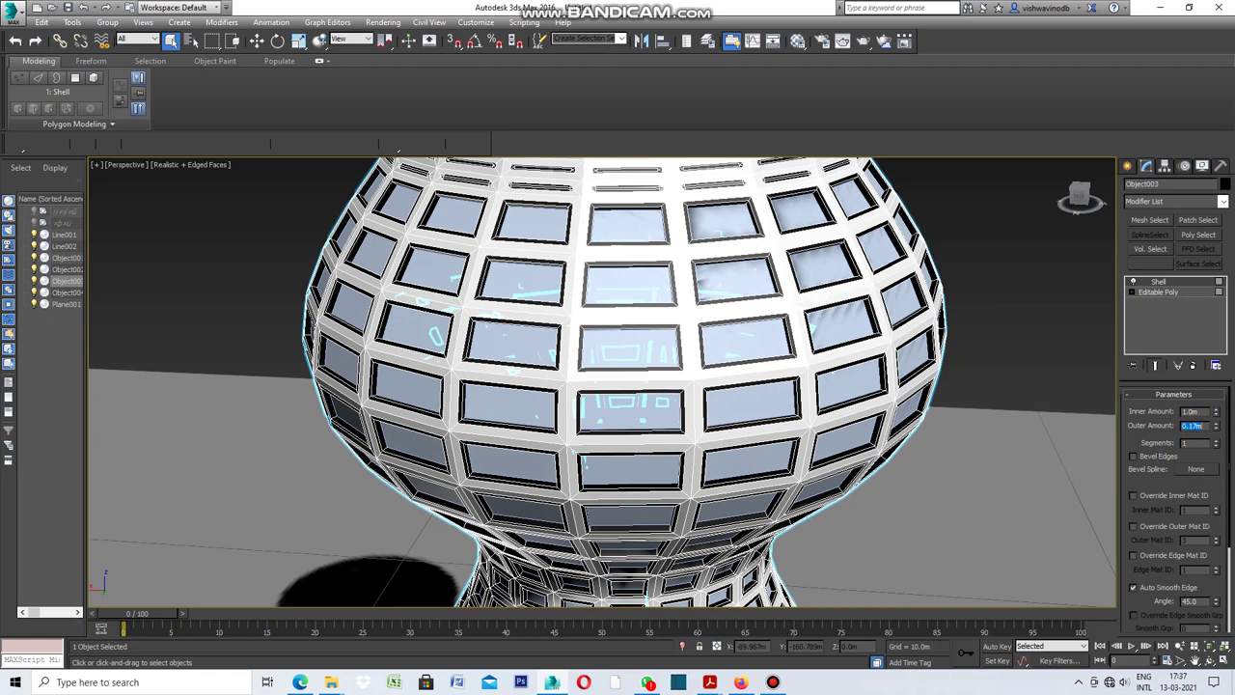
pyautogui.click(1207, 442)
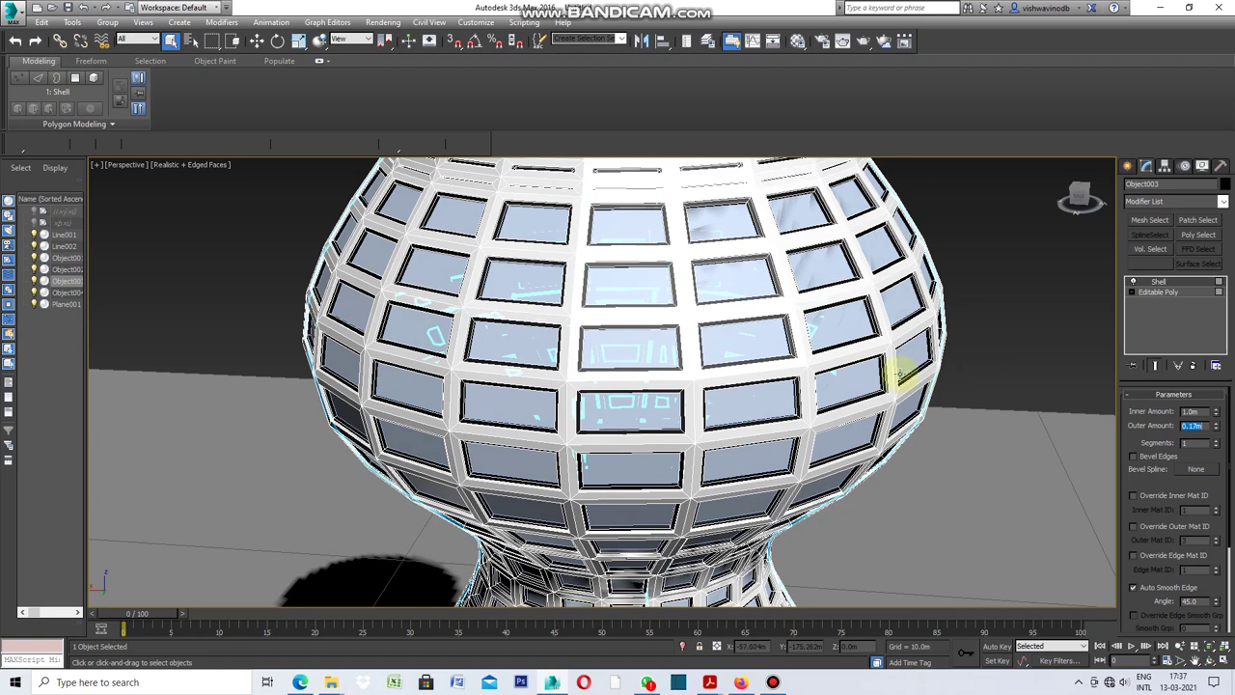
# Set the shell's inner amount to 0.1m
pyautogui.click(807, 344)
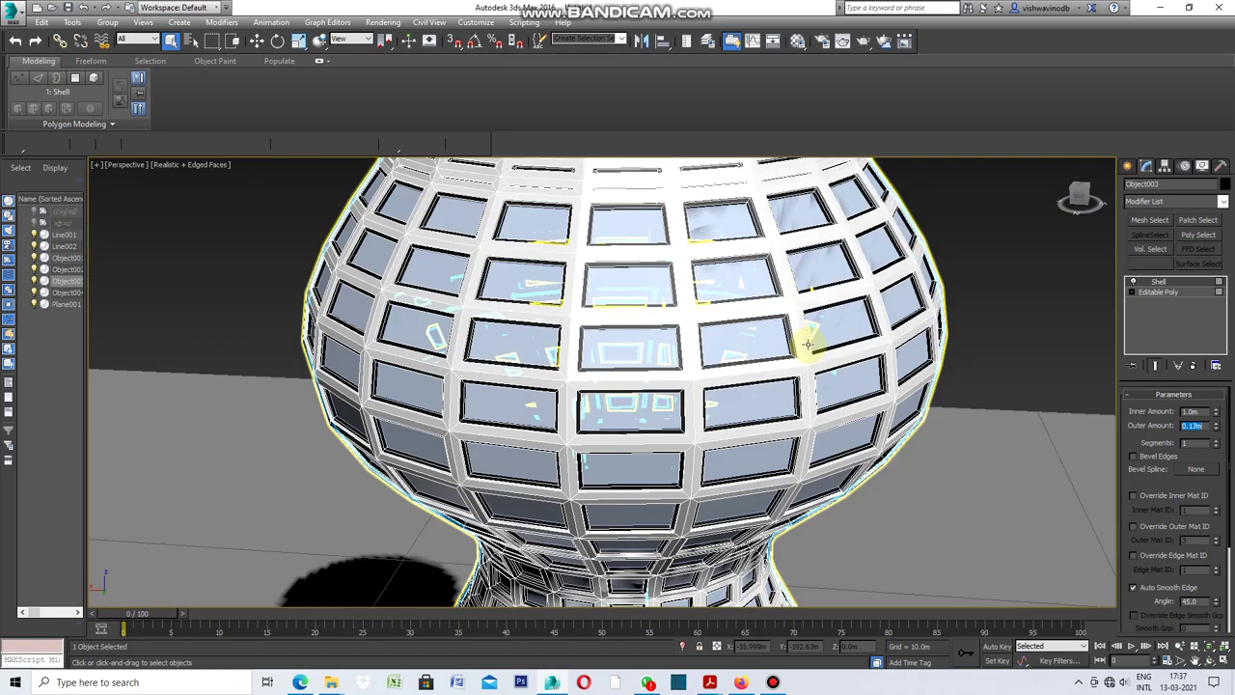
pyautogui.click(1194, 412)
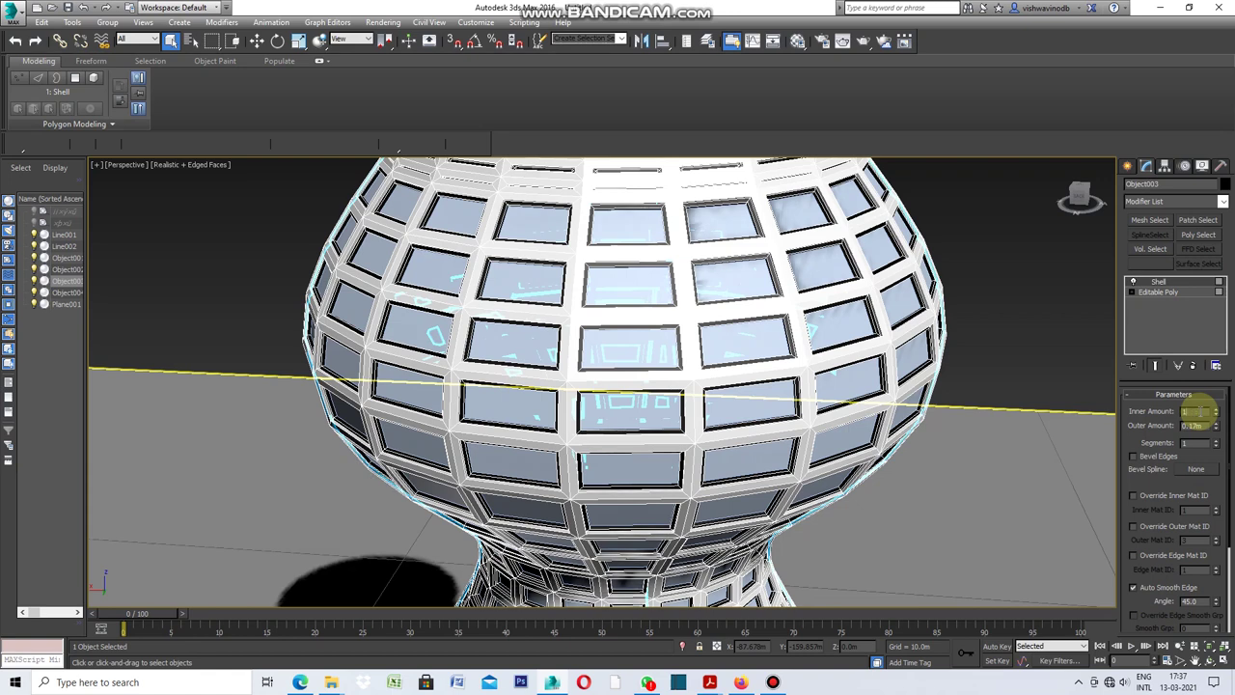
pyautogui.press('BackSpace')
pyautogui.write('0.1m')
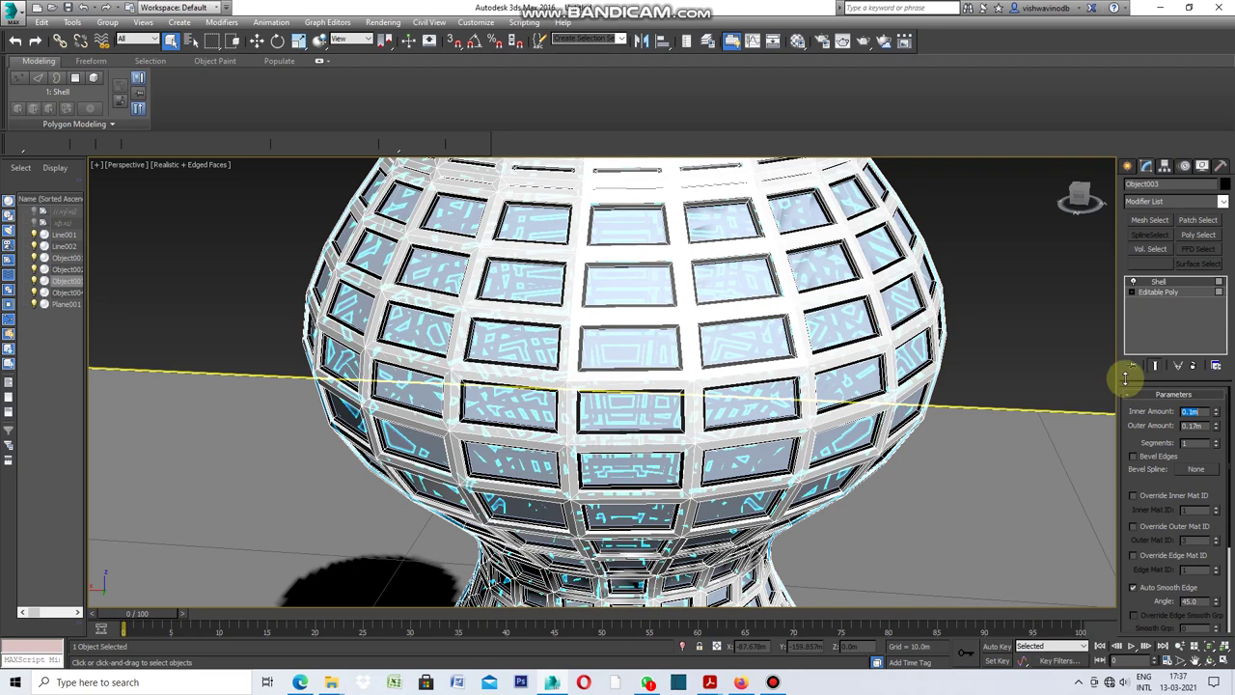
pyautogui.scroll(5, 990, 379)
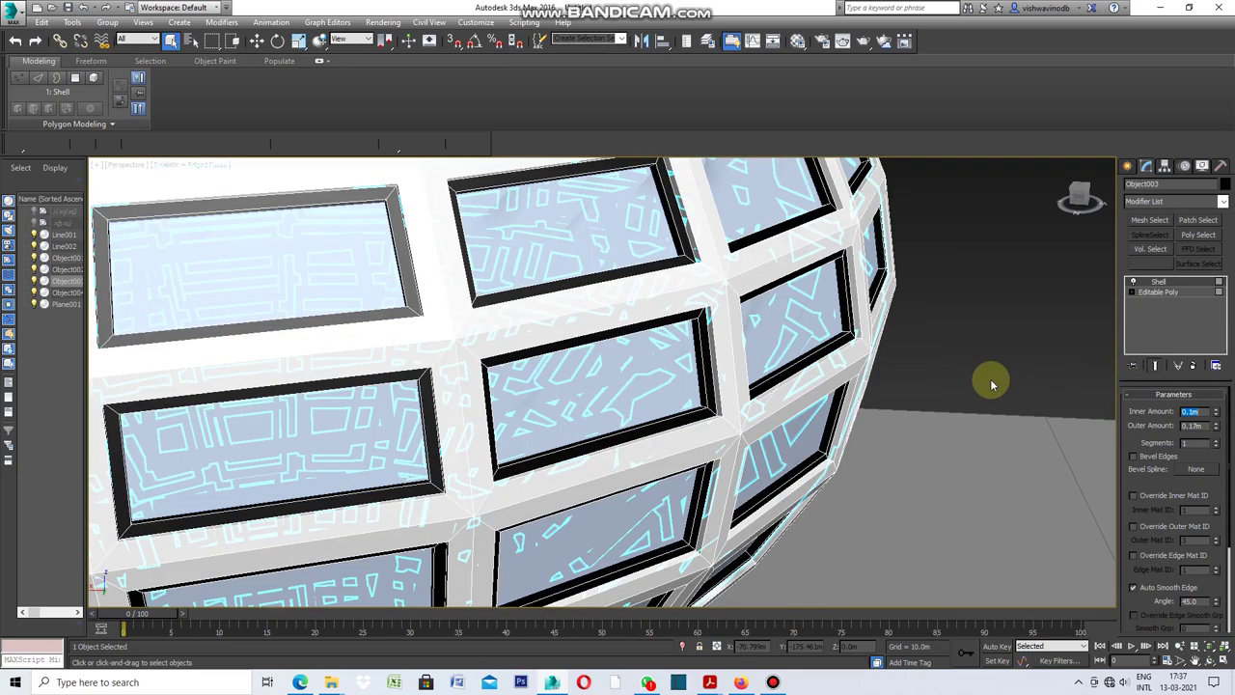
pyautogui.scroll(5, 941, 344)
pyautogui.scroll(-5, 941, 350)
pyautogui.click(970, 332)
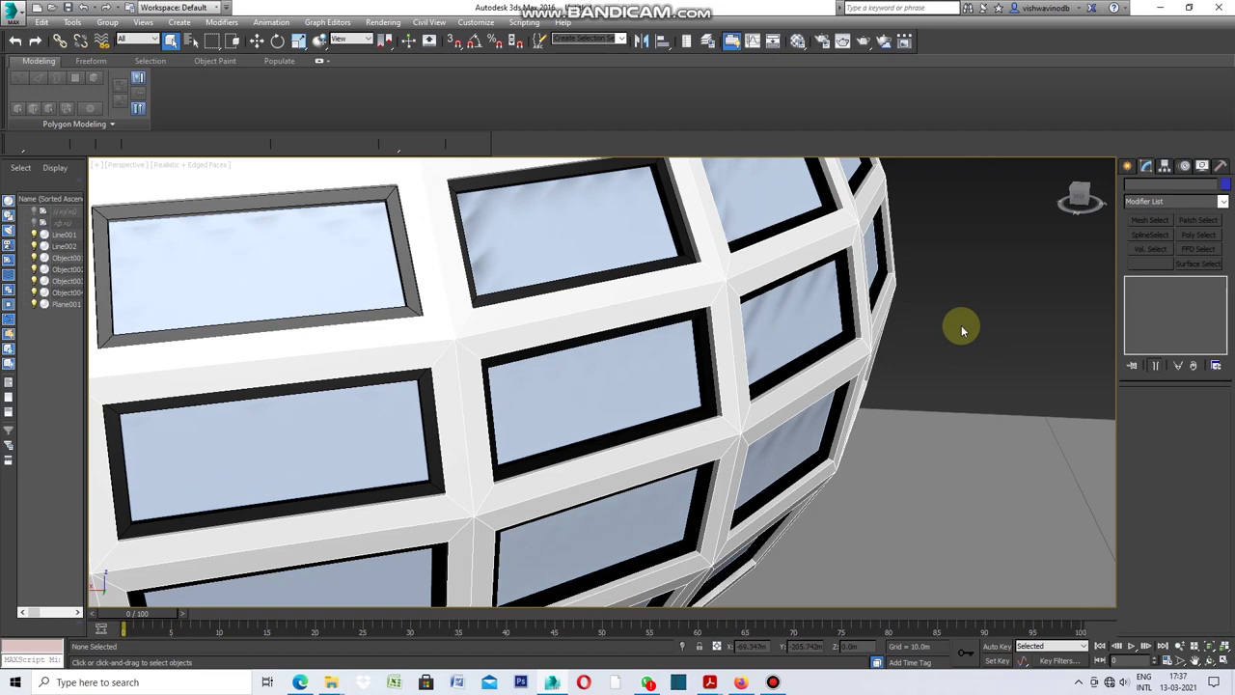
pyautogui.scroll(-3, 961, 329)
pyautogui.scroll(-3, 961, 325)
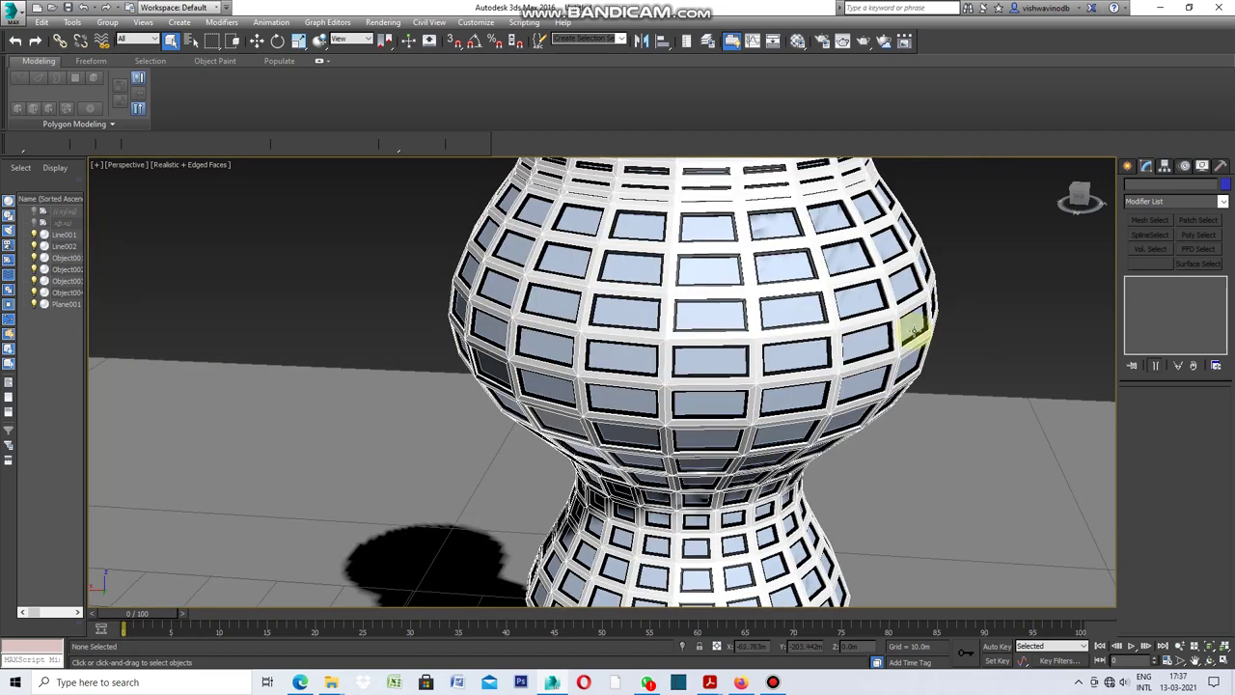
pyautogui.click(1194, 660)
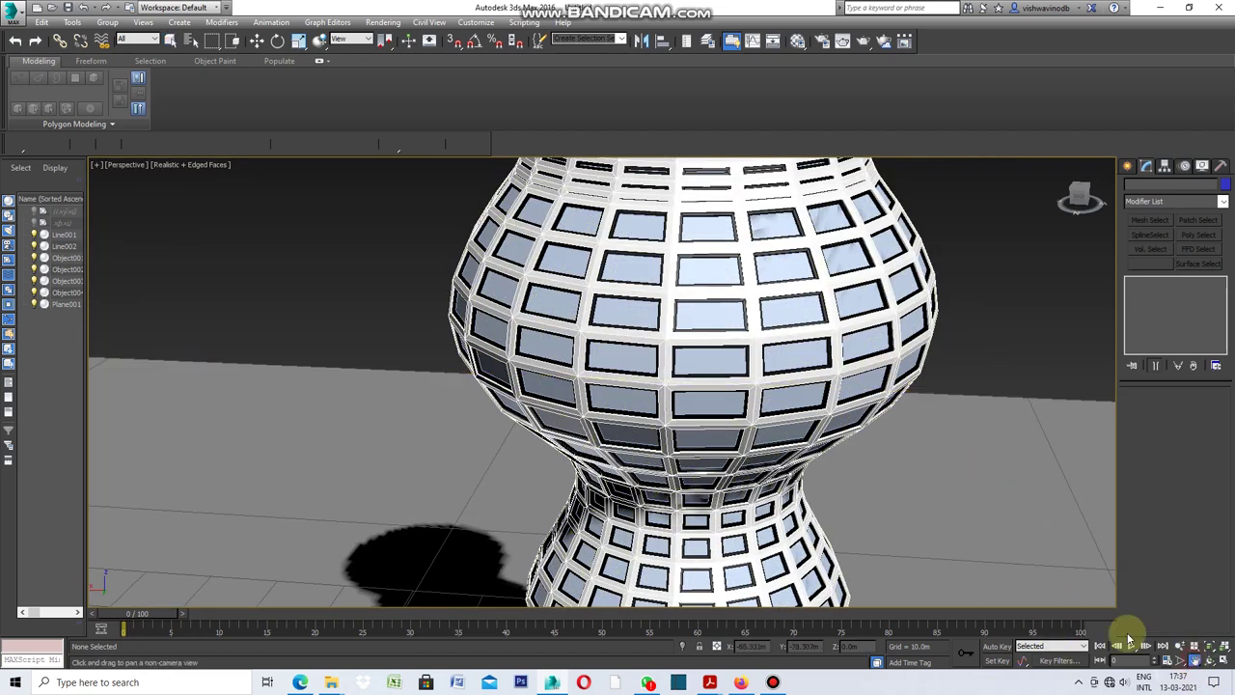
pyautogui.moveTo(954, 480); pyautogui.dragTo(910, 307)
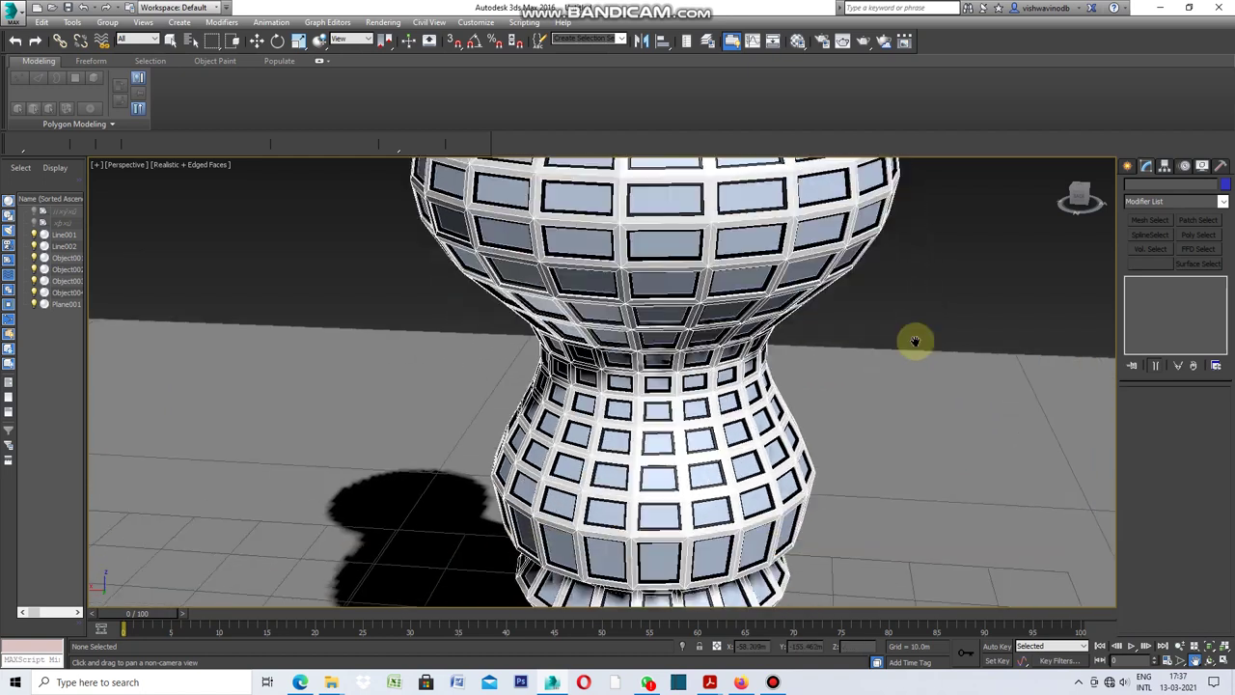
pyautogui.moveTo(859, 469); pyautogui.dragTo(866, 348)
pyautogui.moveTo(839, 472); pyautogui.dragTo(845, 383)
pyautogui.moveTo(805, 491); pyautogui.dragTo(805, 373)
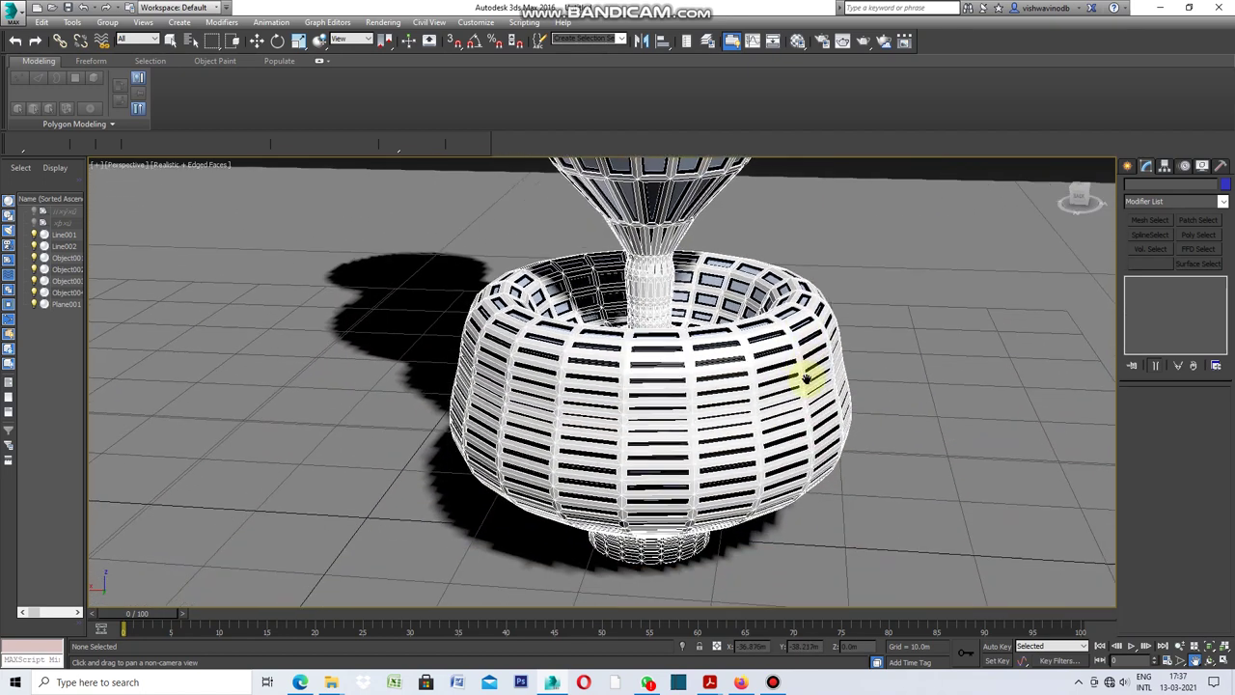
pyautogui.scroll(3, 752, 470)
pyautogui.scroll(3, 753, 470)
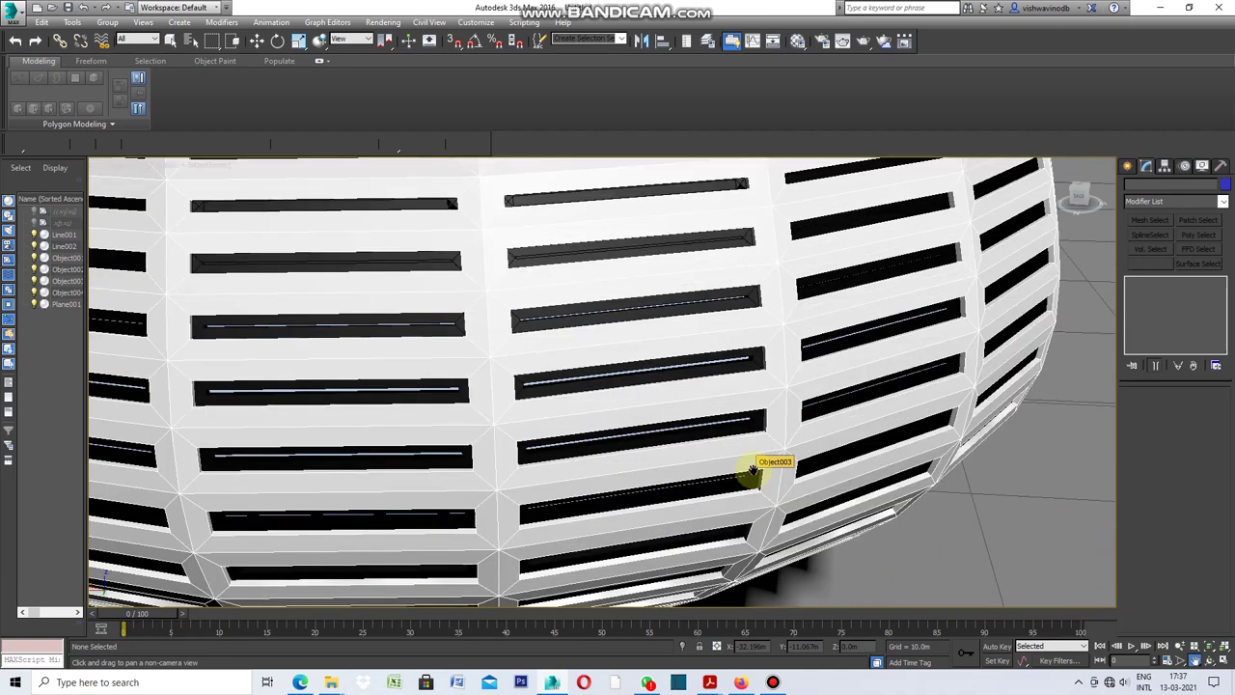
pyautogui.scroll(-3, 743, 453)
pyautogui.scroll(-2, 752, 541)
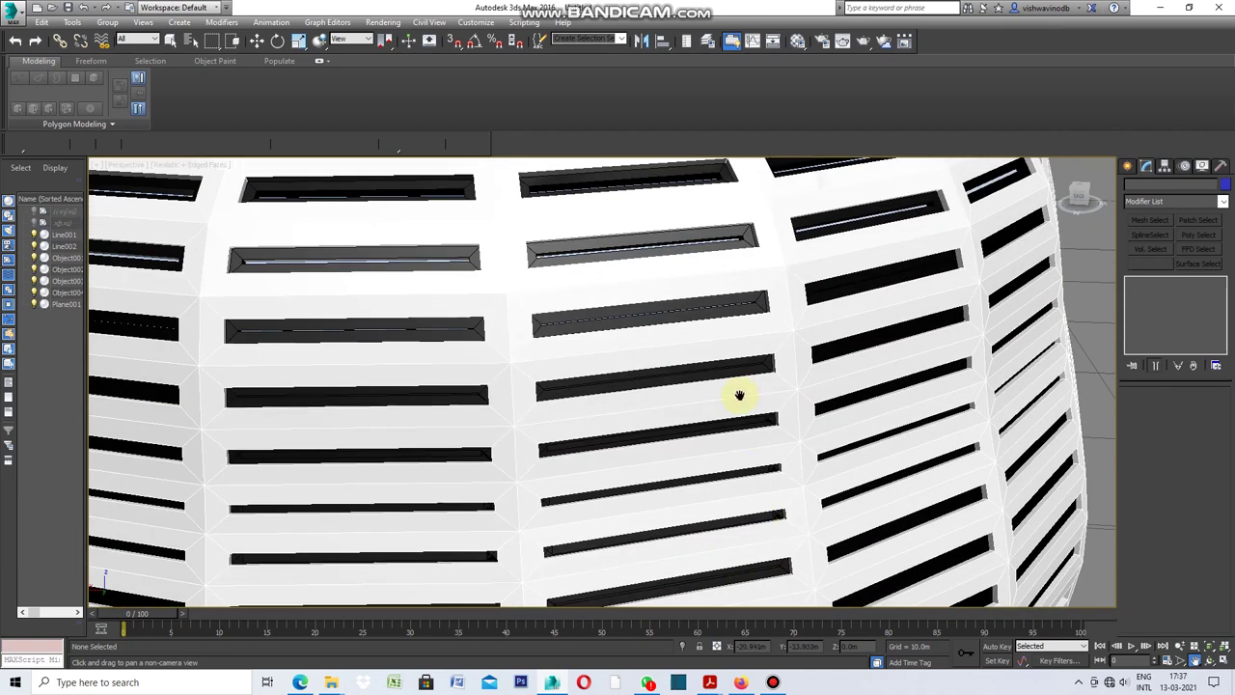
pyautogui.scroll(-4, 763, 482)
pyautogui.scroll(2, 739, 447)
pyautogui.scroll(2, 739, 473)
pyautogui.moveTo(739, 474); pyautogui.dragTo(758, 507)
pyautogui.scroll(2, 754, 423)
pyautogui.scroll(3, 754, 424)
pyautogui.moveTo(754, 424); pyautogui.dragTo(766, 540, button='middle')
pyautogui.scroll(3, 739, 386)
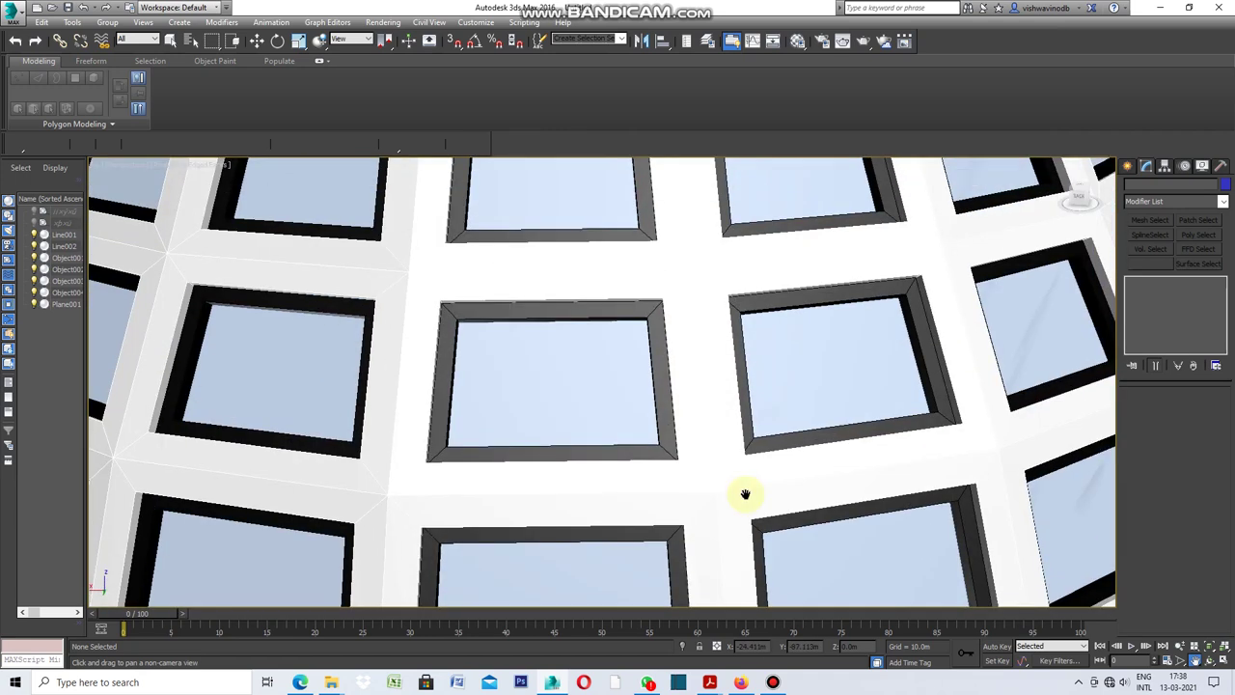
pyautogui.scroll(-3, 725, 334)
pyautogui.scroll(3, 699, 326)
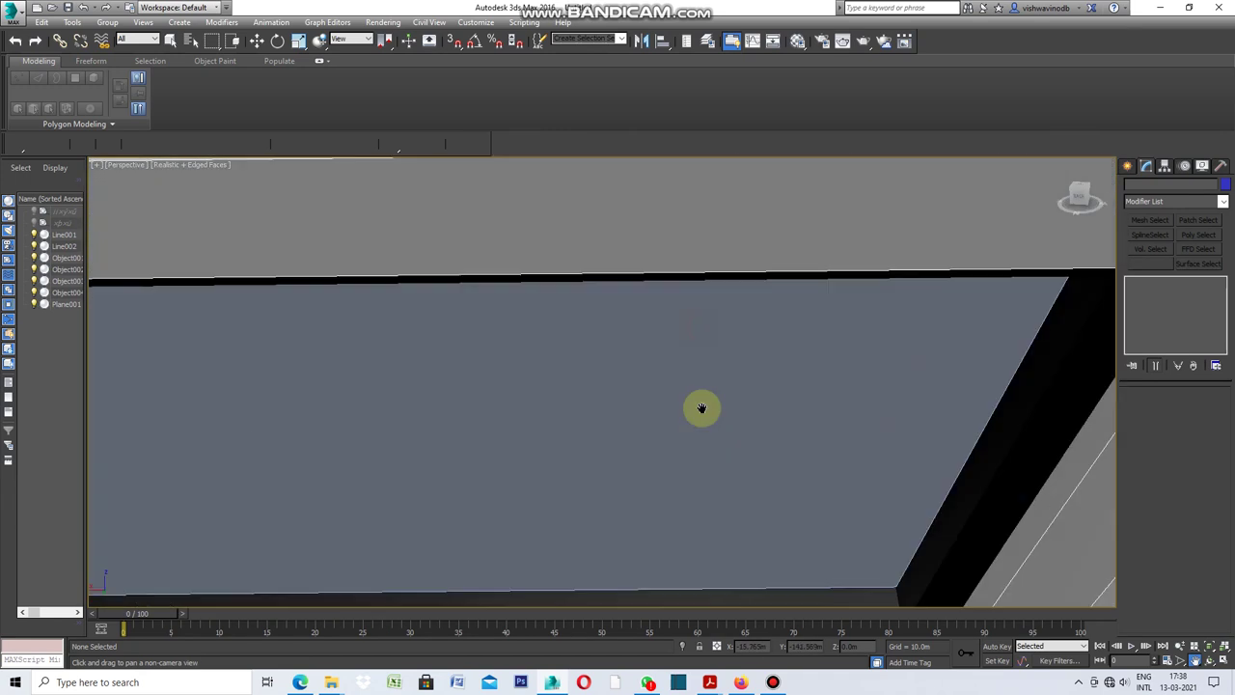
pyautogui.scroll(-5, 701, 399)
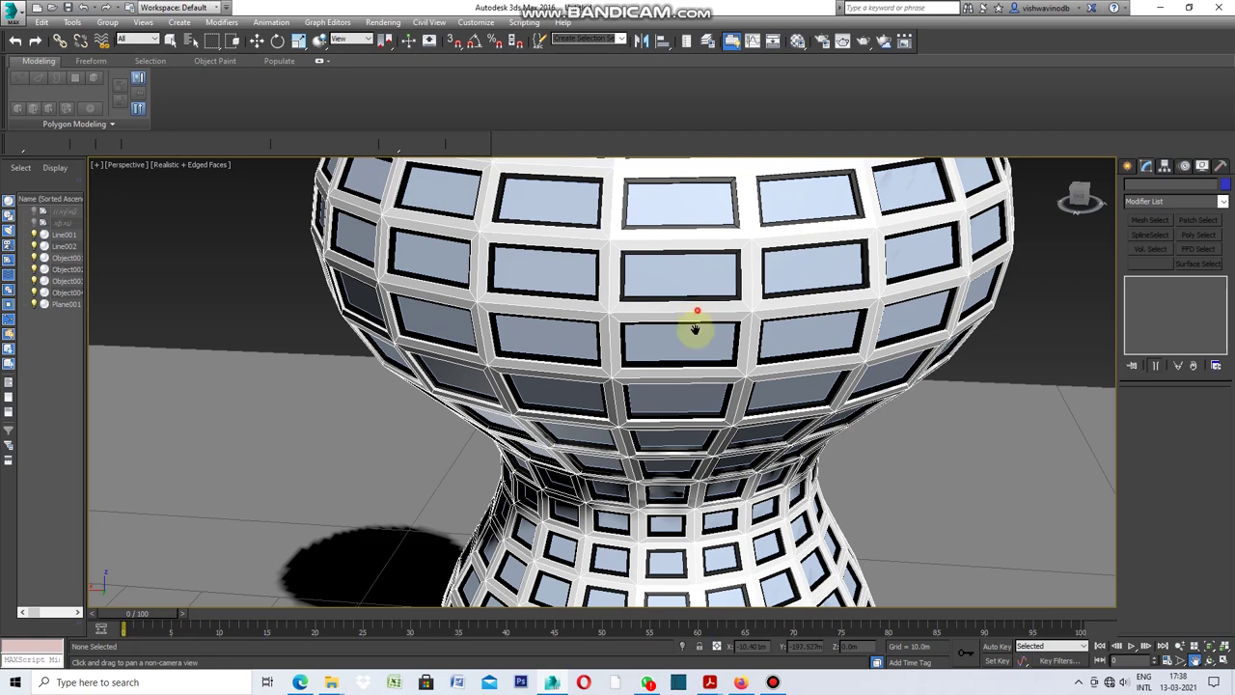
pyautogui.scroll(-3, 689, 317)
pyautogui.scroll(3, 676, 311)
pyautogui.scroll(-2, 675, 328)
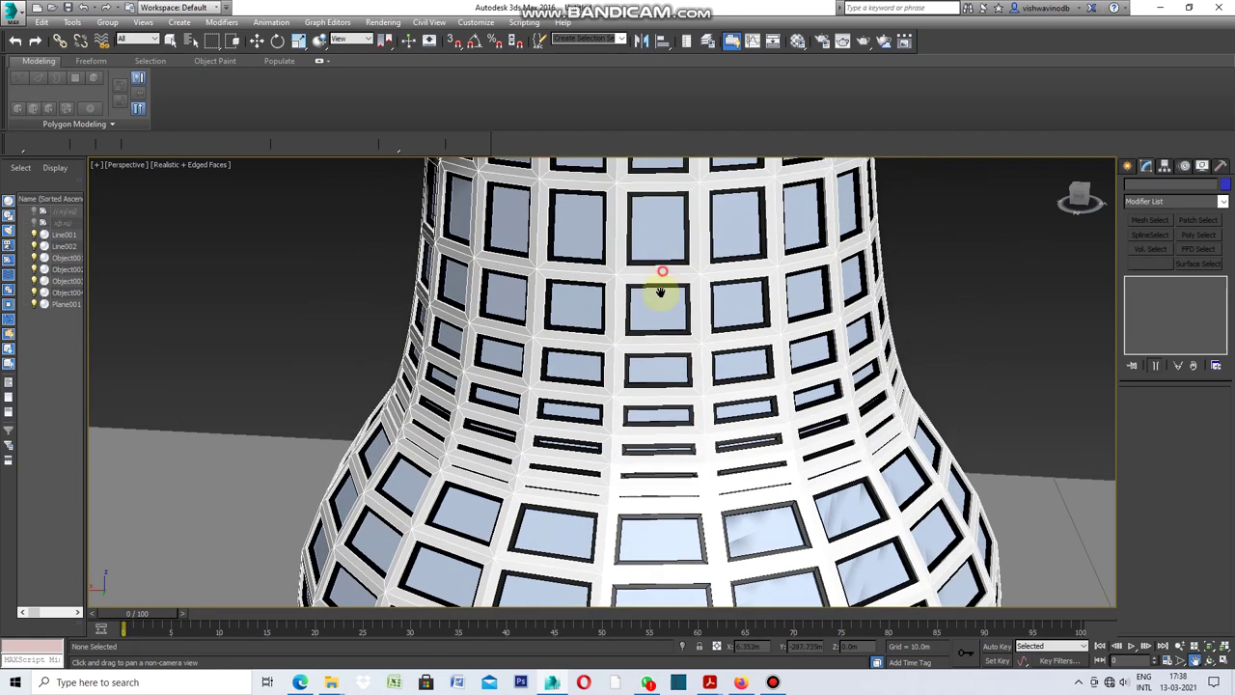
pyautogui.moveTo(662, 267); pyautogui.dragTo(657, 353)
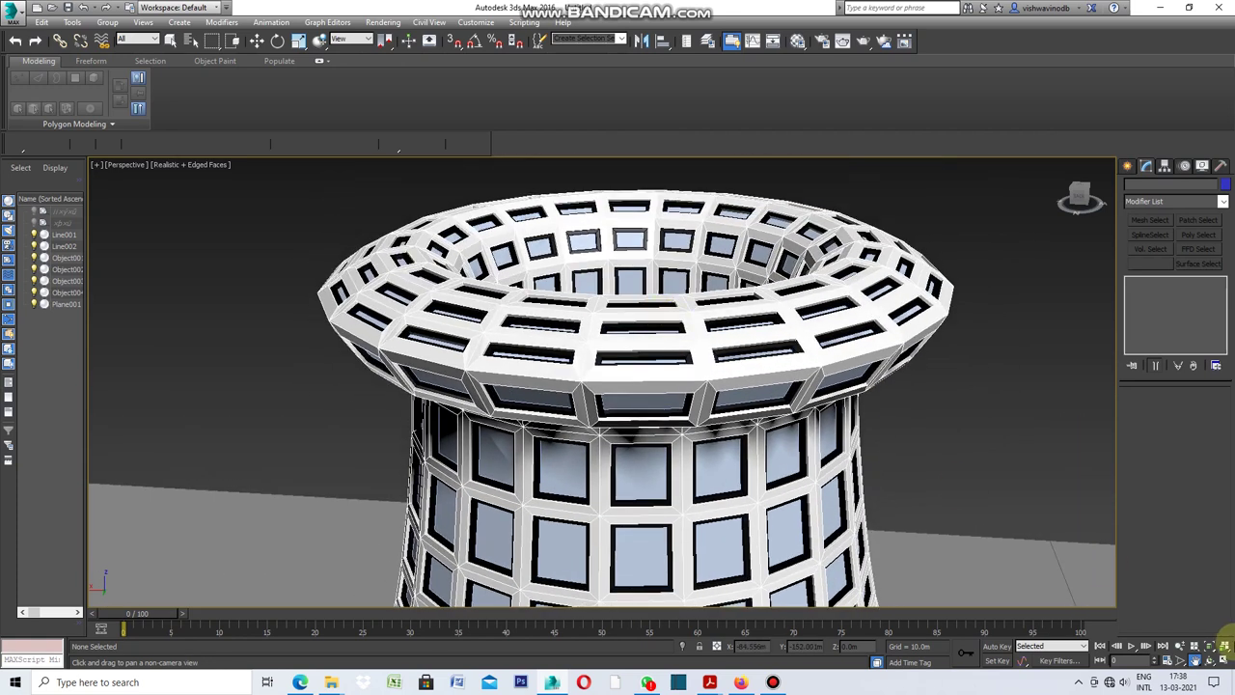
pyautogui.click(1209, 660)
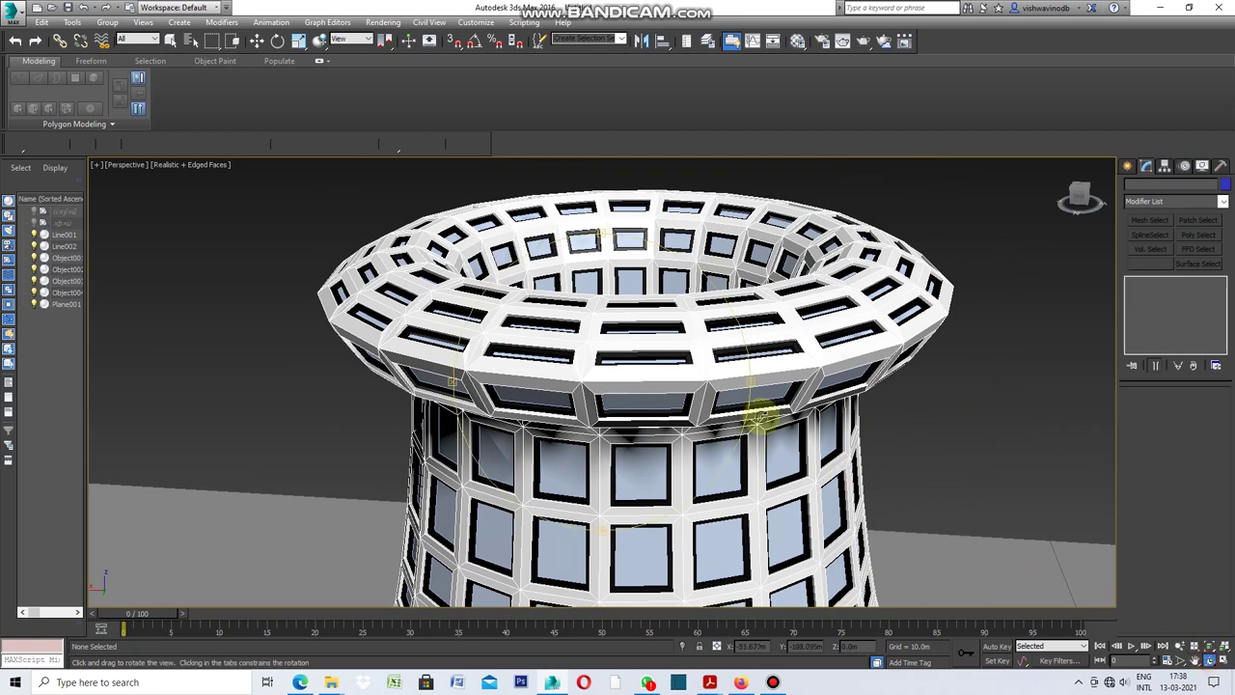
pyautogui.moveTo(617, 237); pyautogui.dragTo(640, 289)
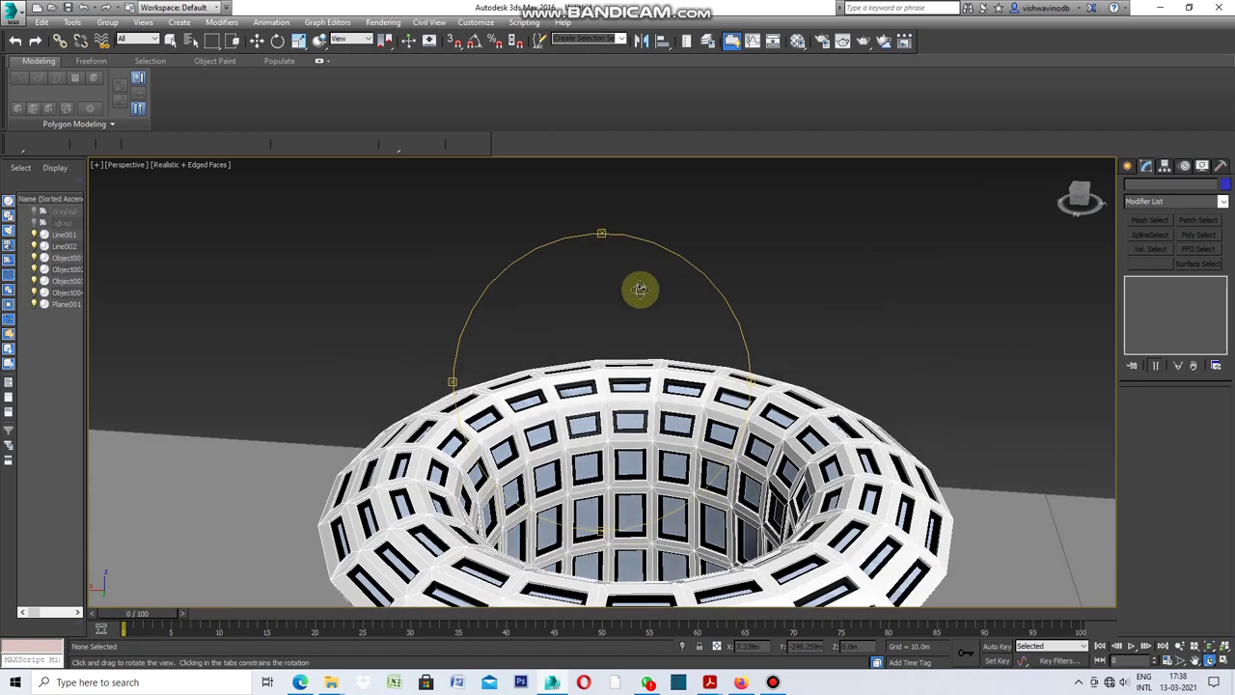
pyautogui.hotkey('shift', 'z')
pyautogui.moveTo(603, 235); pyautogui.dragTo(605, 251)
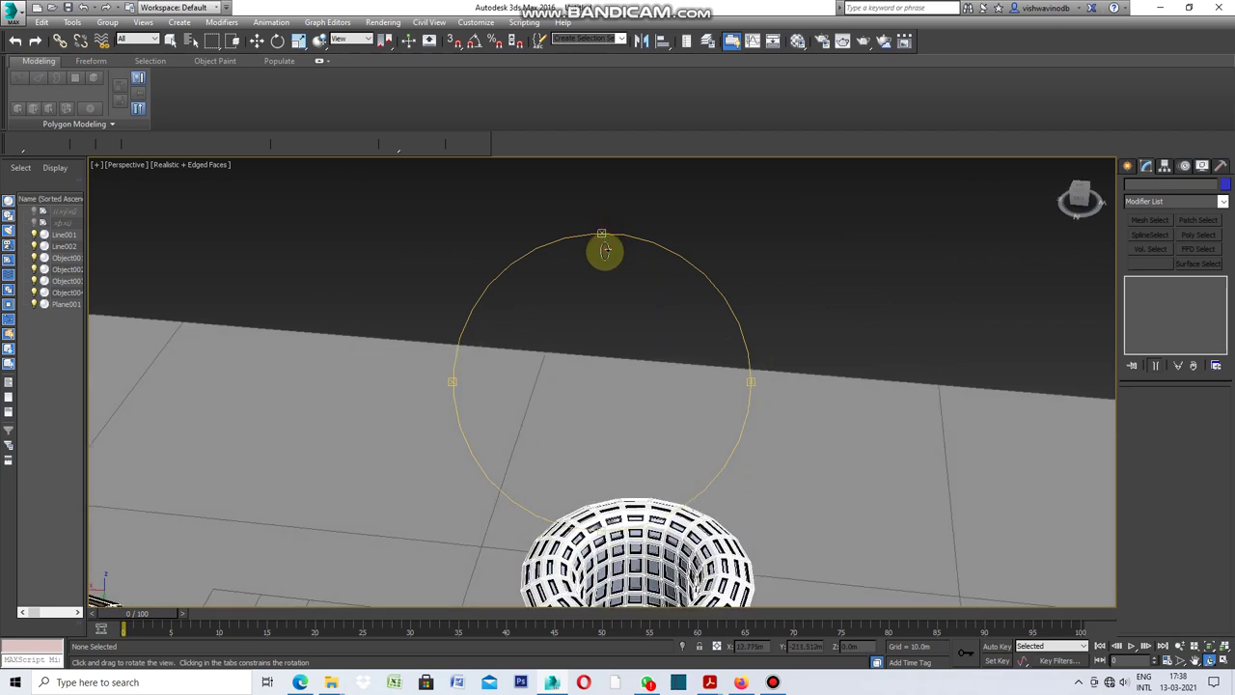
pyautogui.hotkey('shift', 'z')
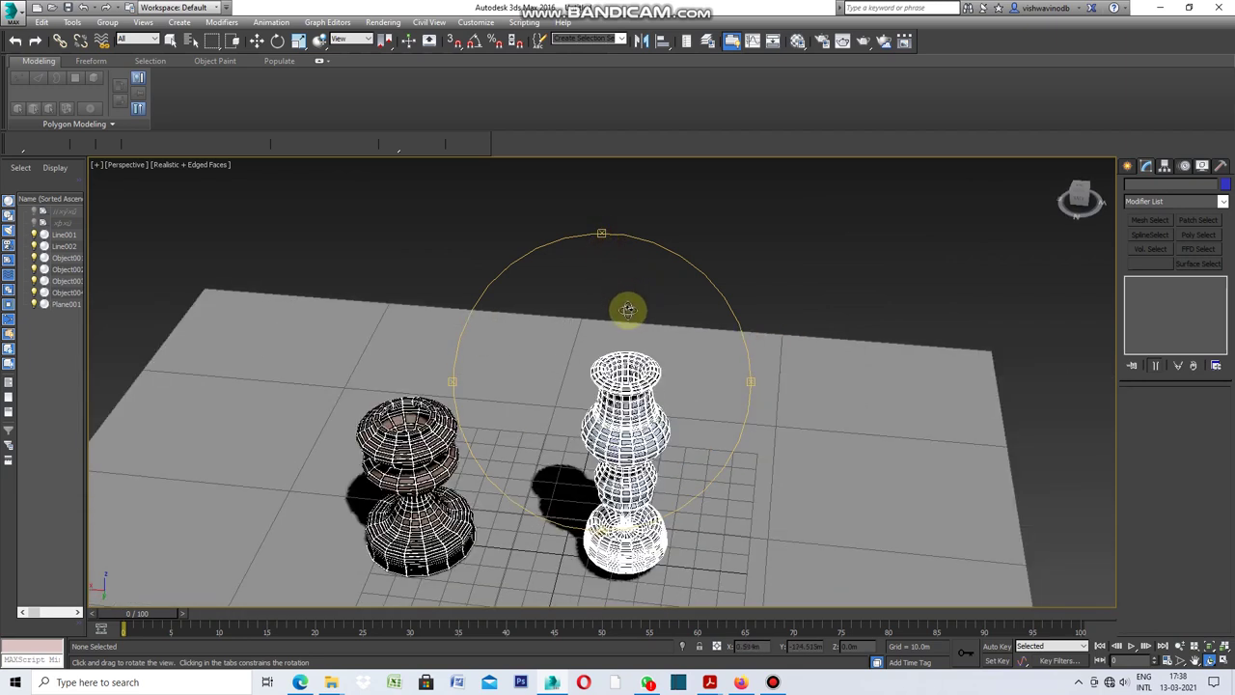
pyautogui.moveTo(603, 240)
pyautogui.mouseDown()
pyautogui.moveTo(603, 278)
pyautogui.moveTo(634, 355)
pyautogui.mouseUp()
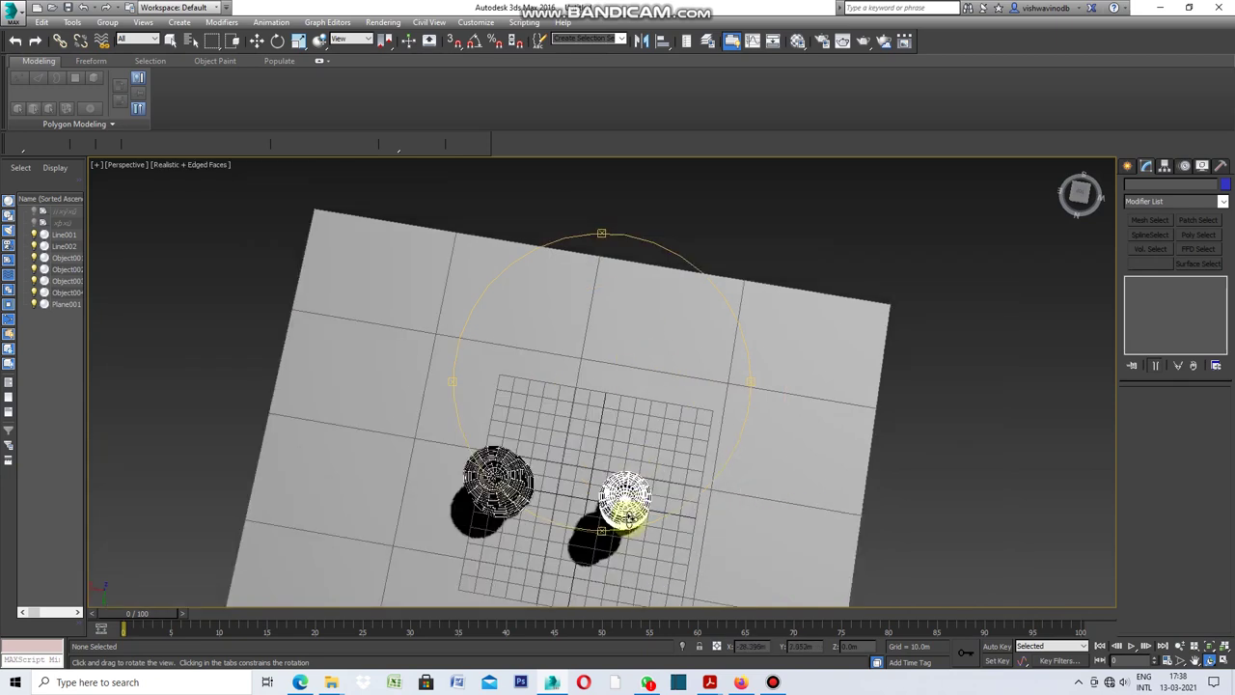
pyautogui.scroll(3, 626, 512)
pyautogui.scroll(5, 626, 502)
pyautogui.scroll(5, 601, 446)
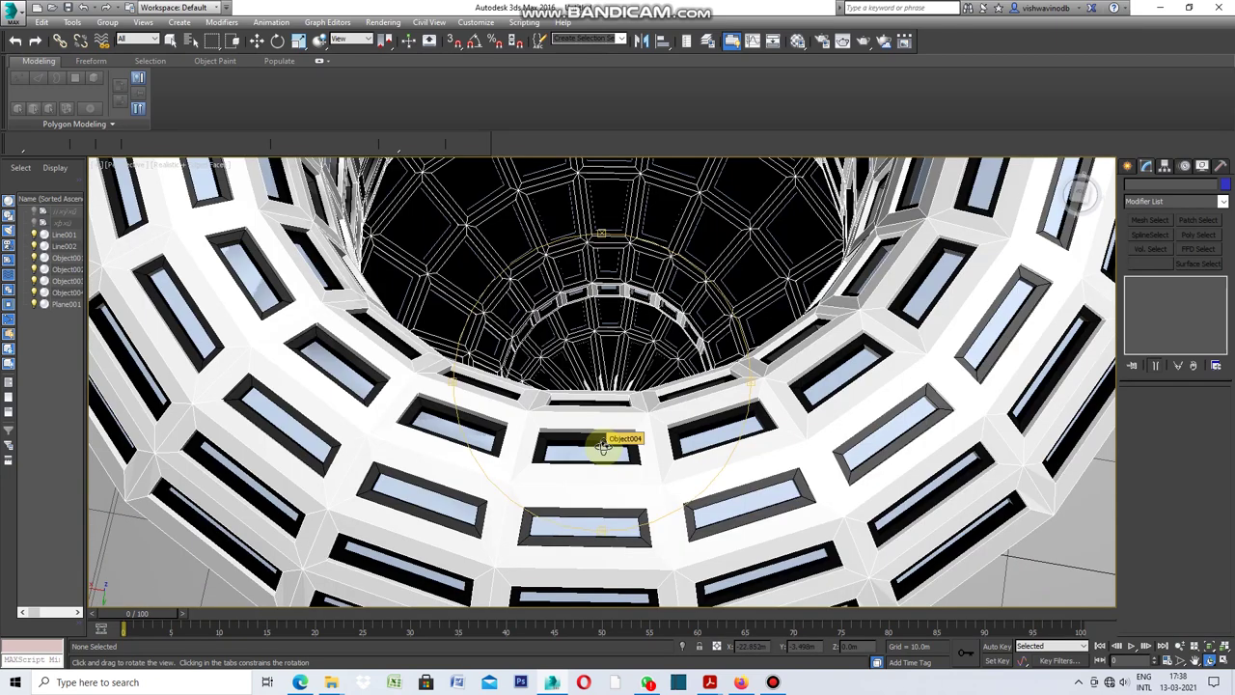
pyautogui.scroll(-1, 603, 445)
pyautogui.scroll(-5, 653, 450)
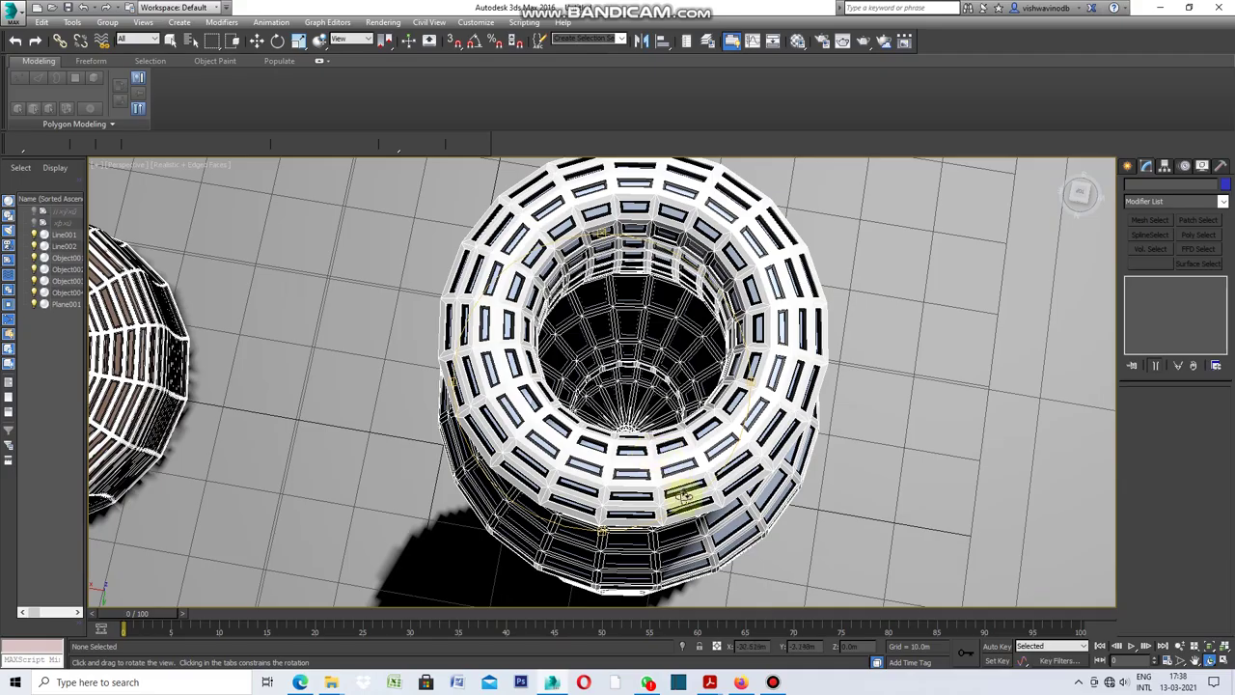
pyautogui.moveTo(601, 522); pyautogui.dragTo(628, 491)
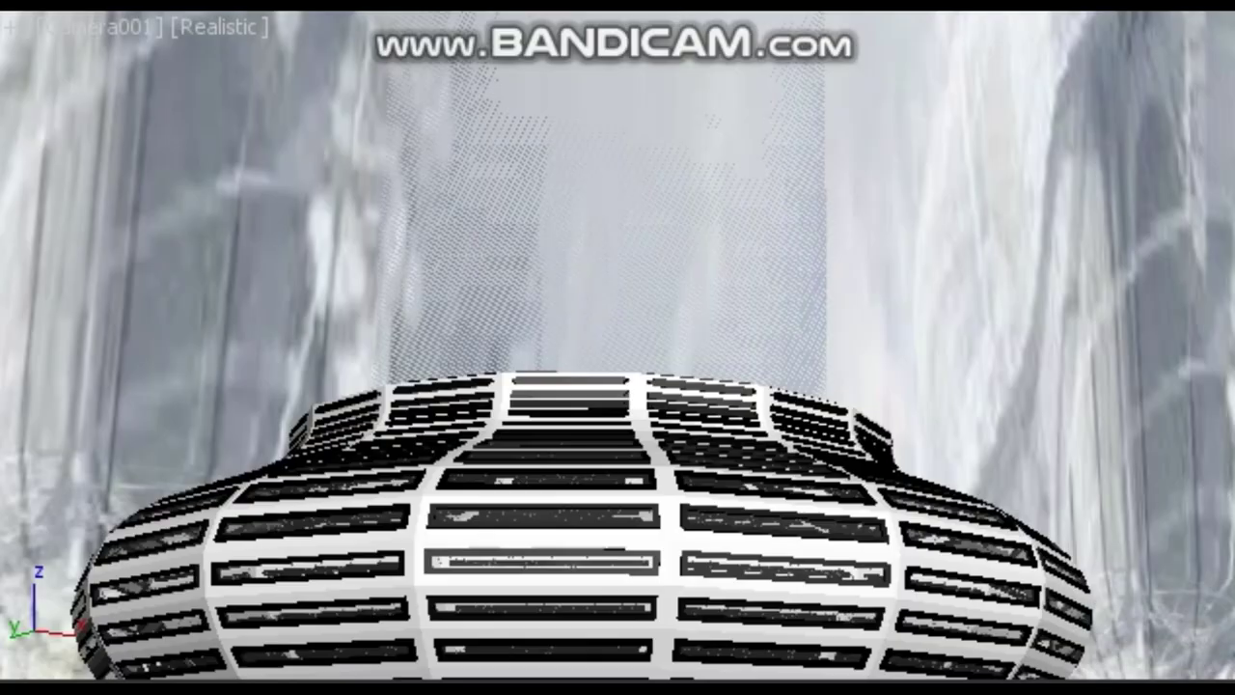